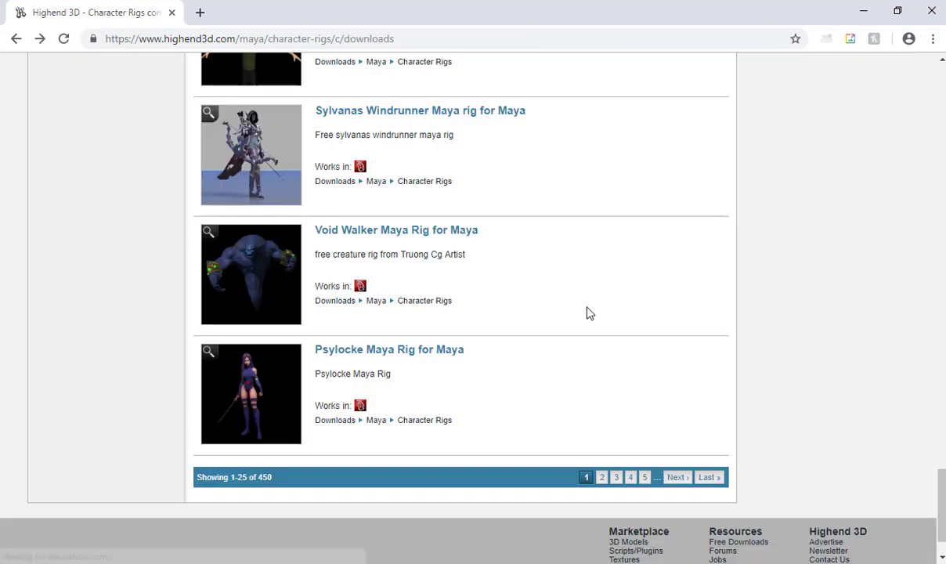
Search the free files and open The Andy Rig for Maya page, starting its download.
scroll(585, 312, "up", 20)
scroll(589, 312, "up", 1)
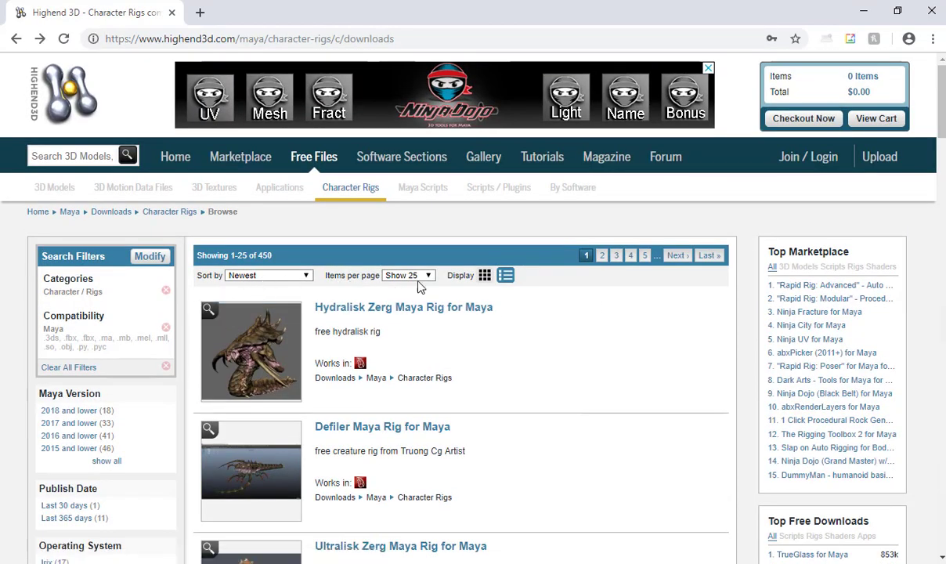
scroll(121, 329, "down", 1)
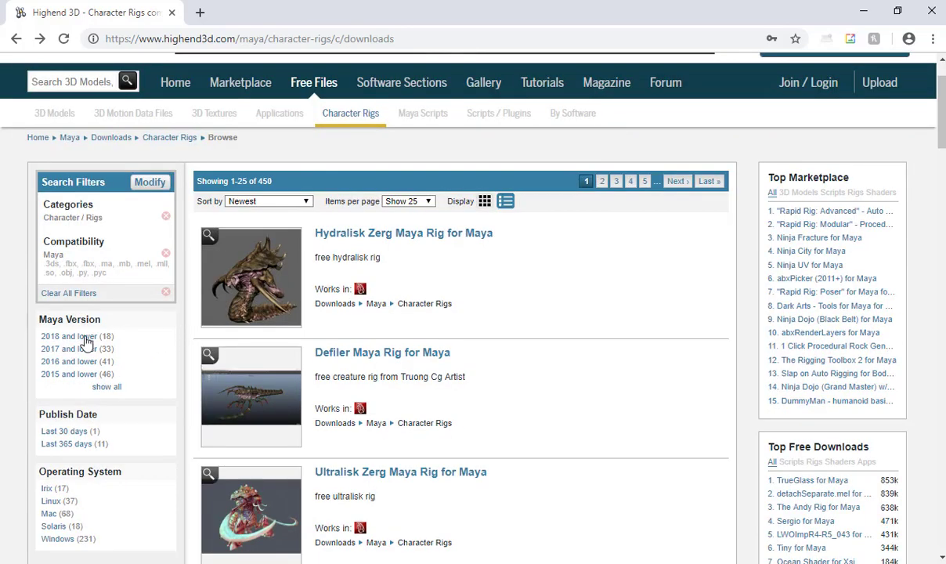
scroll(289, 159, "up", 1)
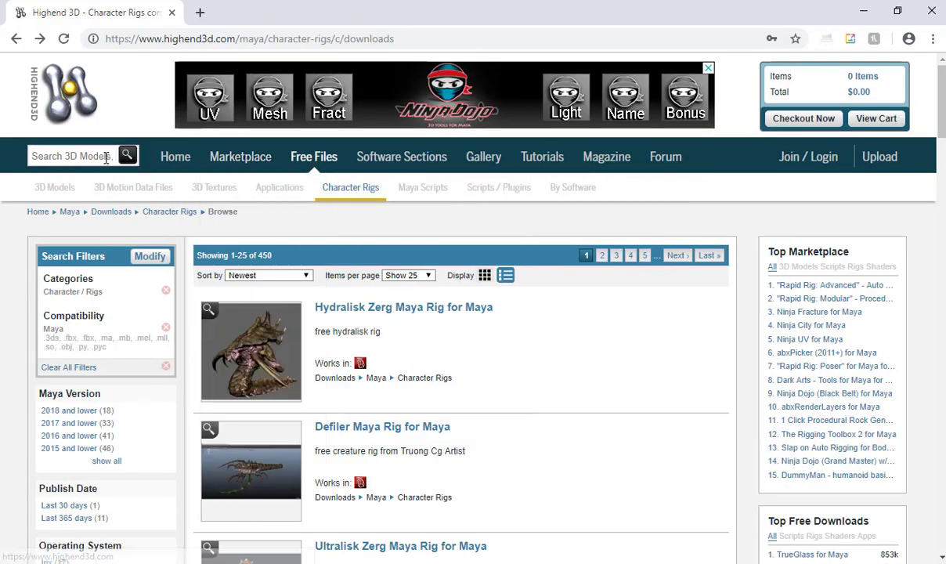
left_click(106, 157)
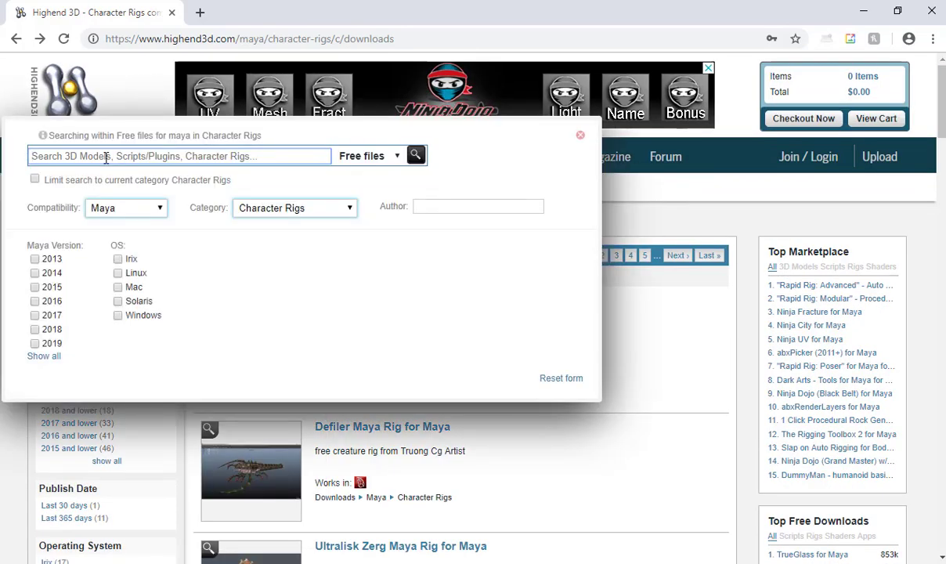
type("andy")
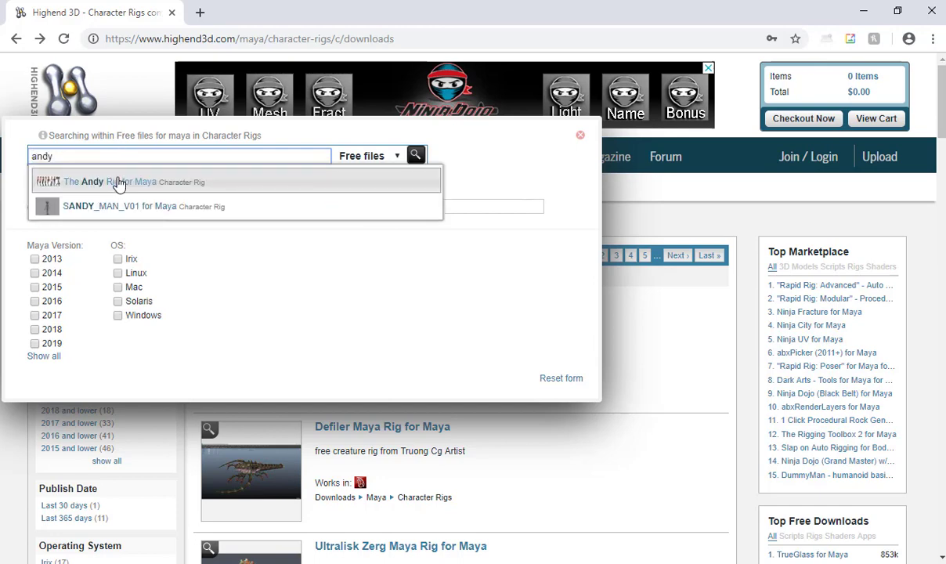
left_click(117, 181)
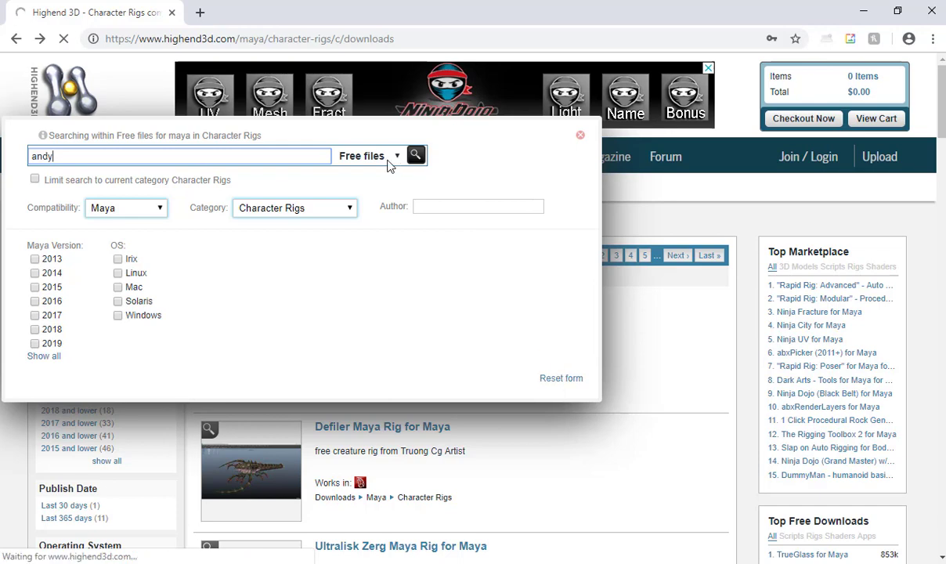
scroll(627, 321, "down", 1)
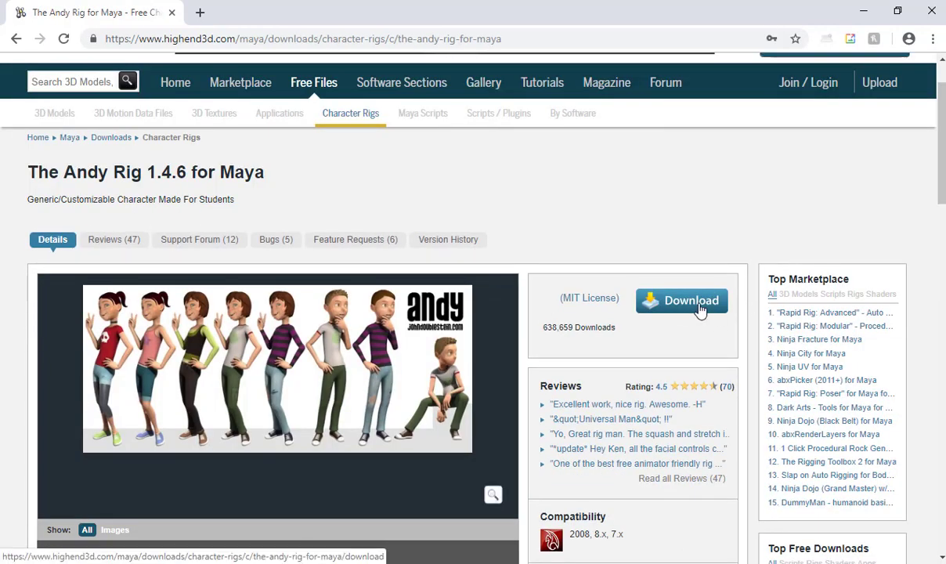
left_click(699, 311)
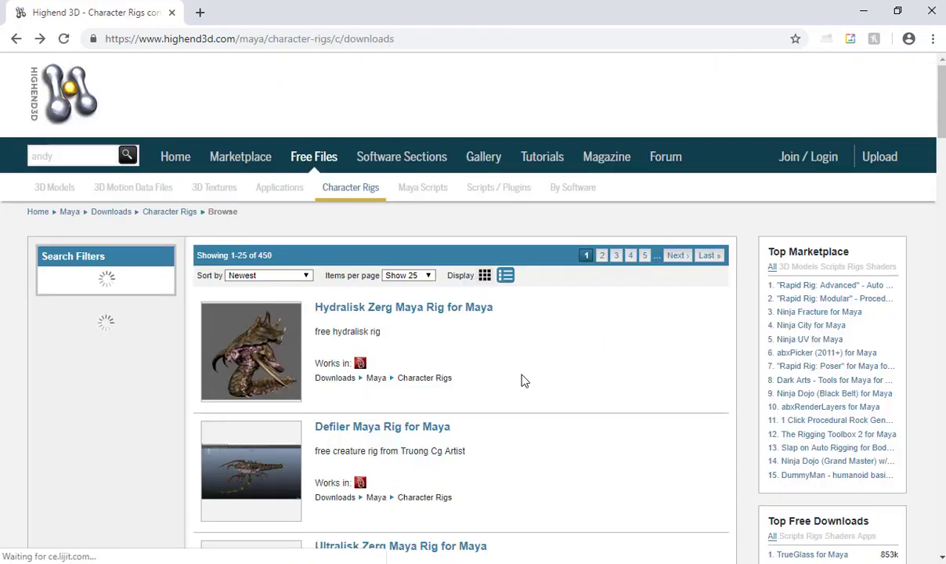
Browse the Character Rigs listing and open the Jerry Maya Rig details page.
scroll(477, 346, "down", 20)
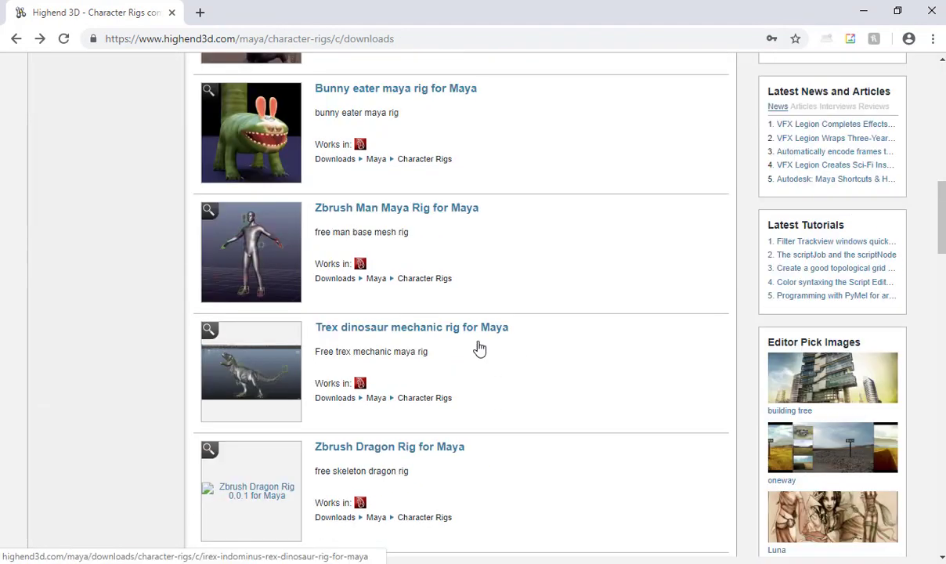
scroll(478, 346, "down", 8)
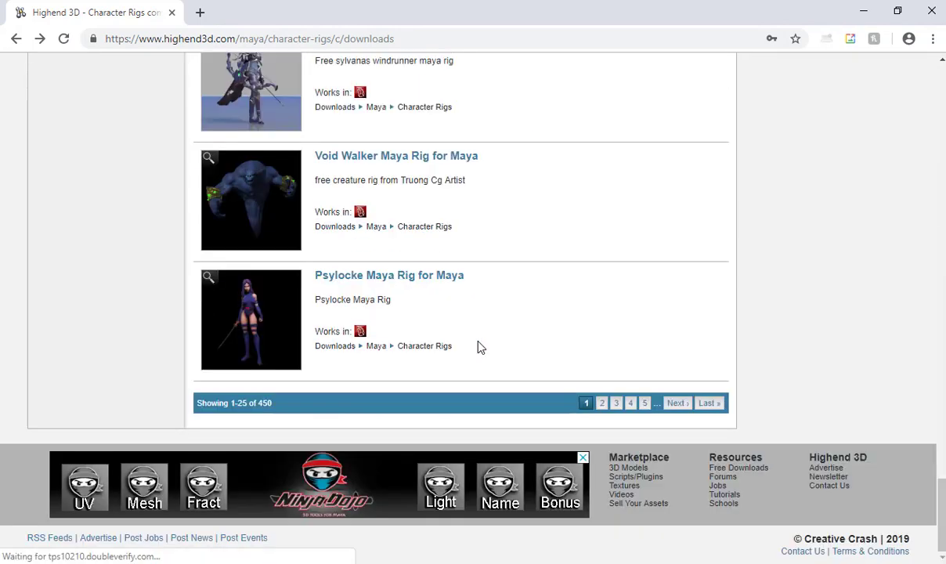
scroll(433, 321, "up", 3)
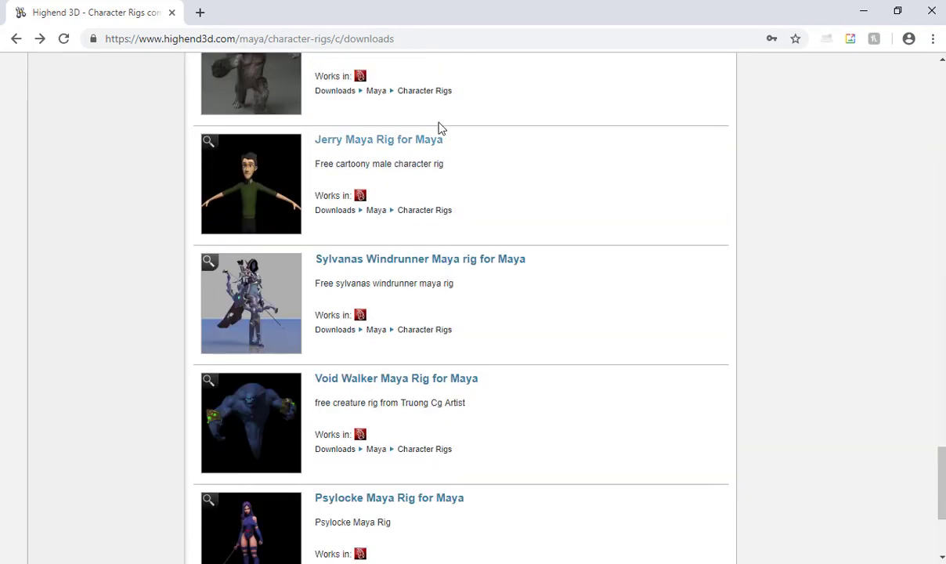
left_click(418, 146)
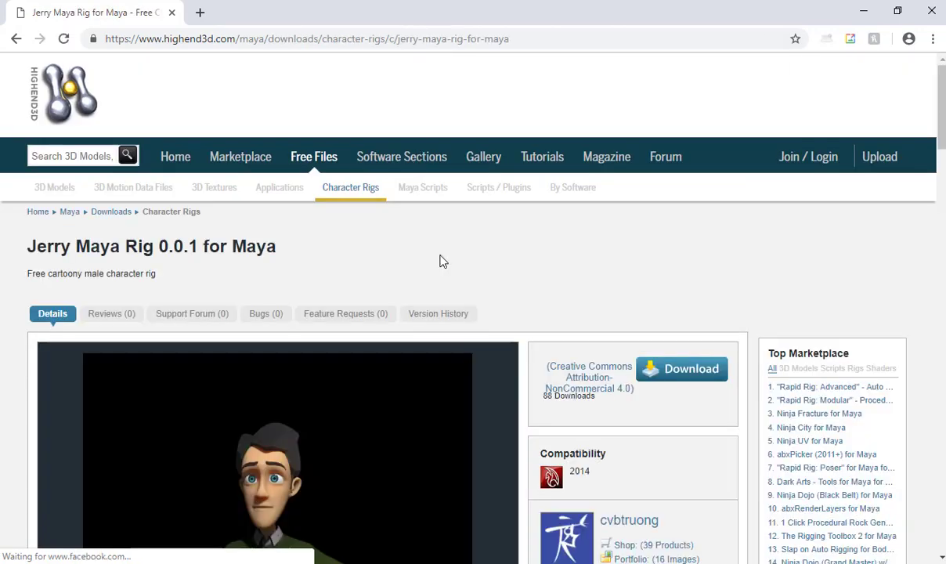
scroll(470, 298, "down", 3)
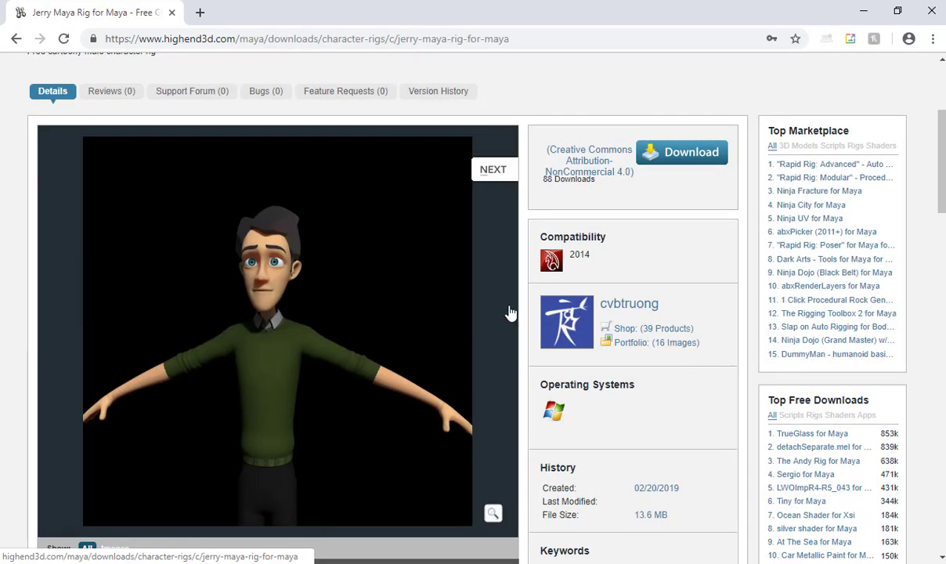
key("alt+Left")
scroll(509, 305, "down", 2)
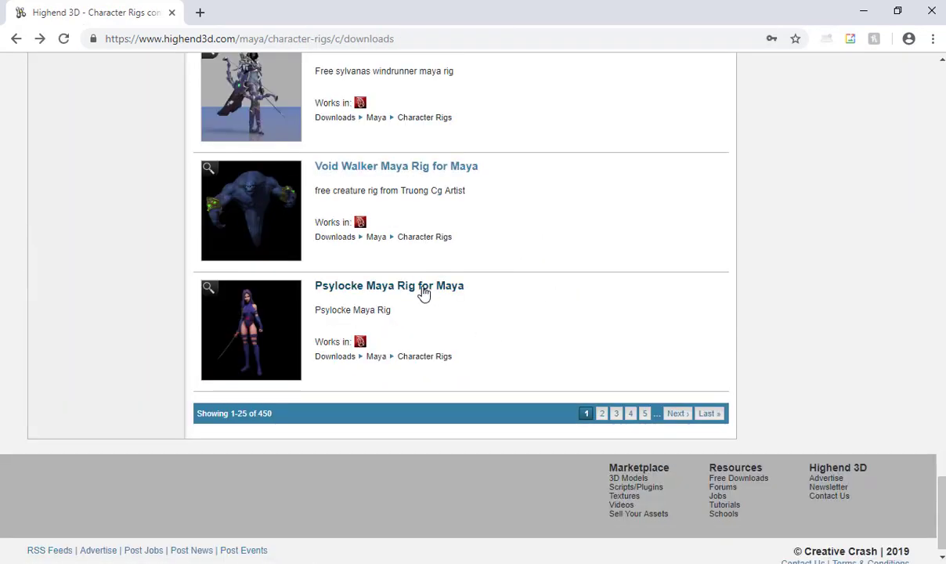
scroll(562, 331, "down", 1)
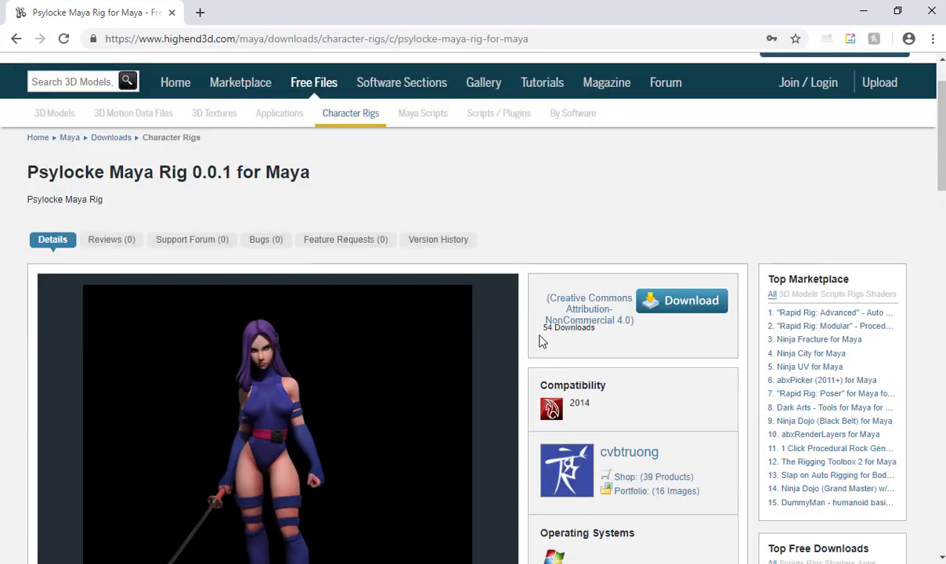
key("alt+Left")
scroll(392, 243, "up", 2)
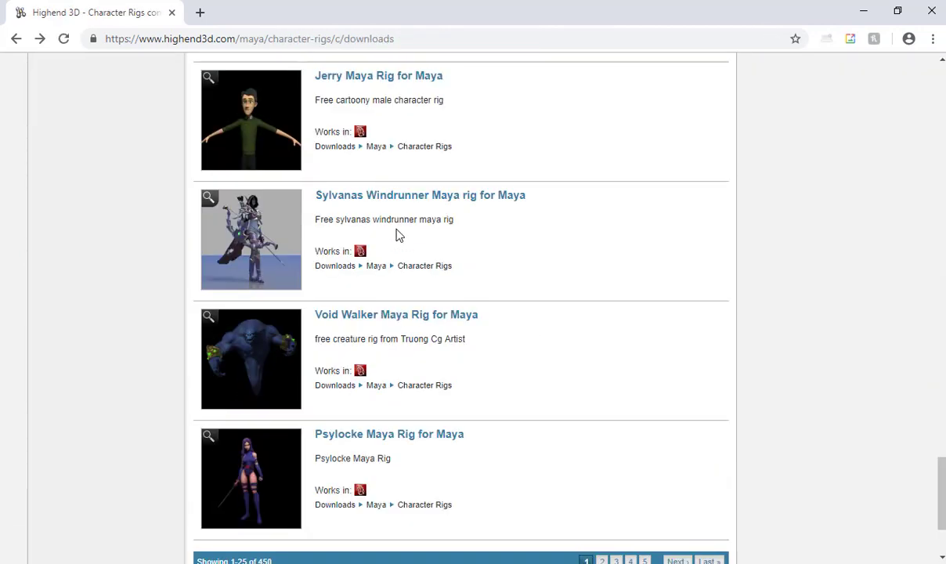
left_click(381, 79)
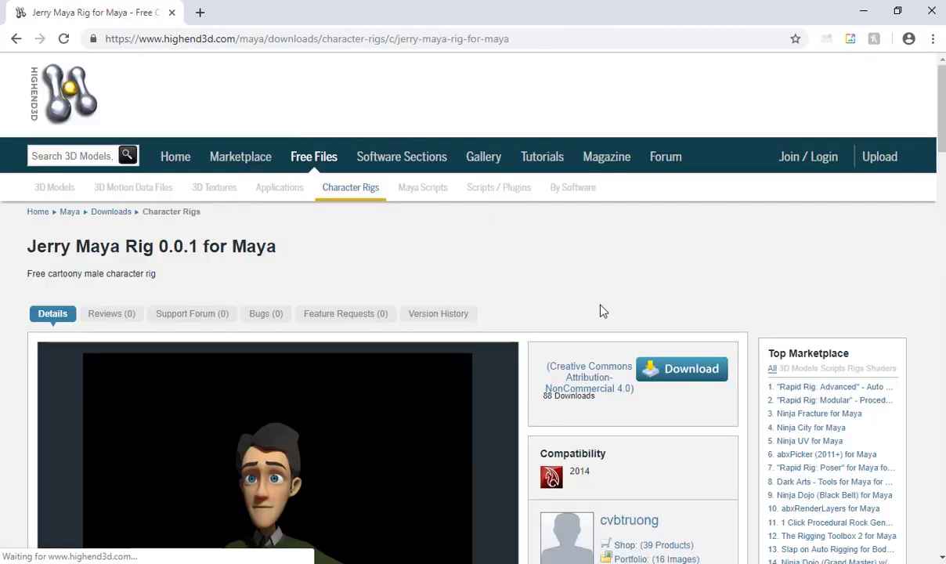
Start the Jerry Maya Rig download and sign in with the account username.
left_click(672, 375)
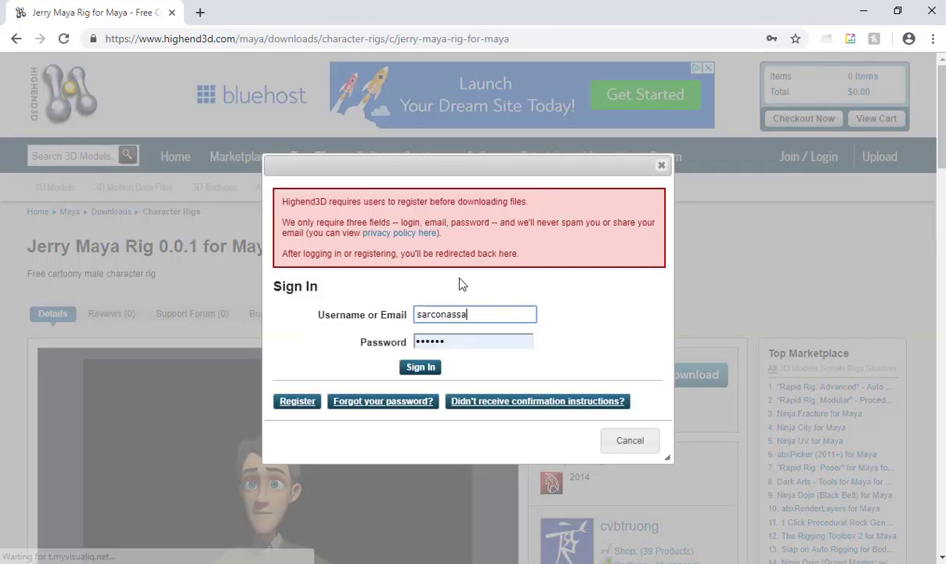
type("@gmail")
key("BackSpace")
key("BackSpace")
key("BackSpace")
key("BackSpace")
key("BackSpace")
key("BackSpace")
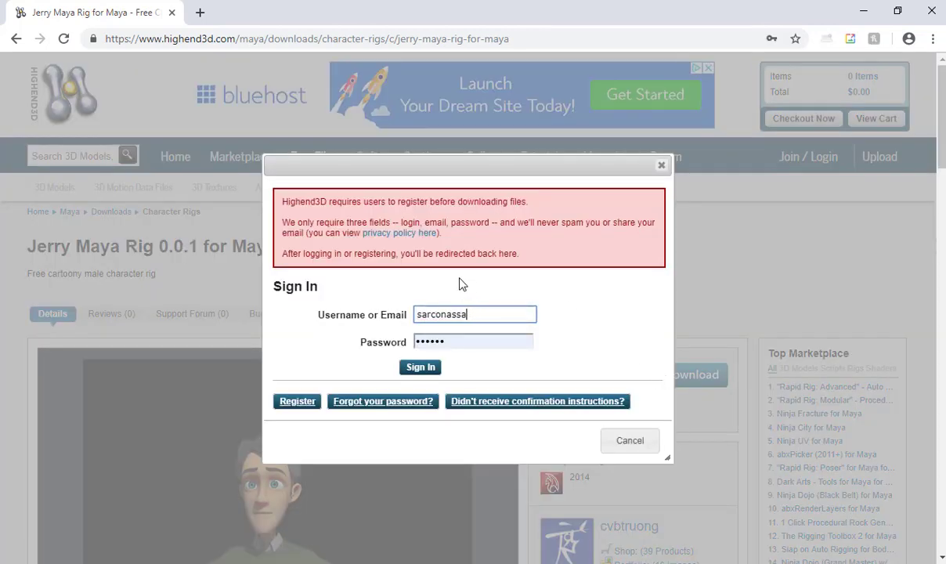
key("BackSpace")
key("BackSpace")
key("Return")
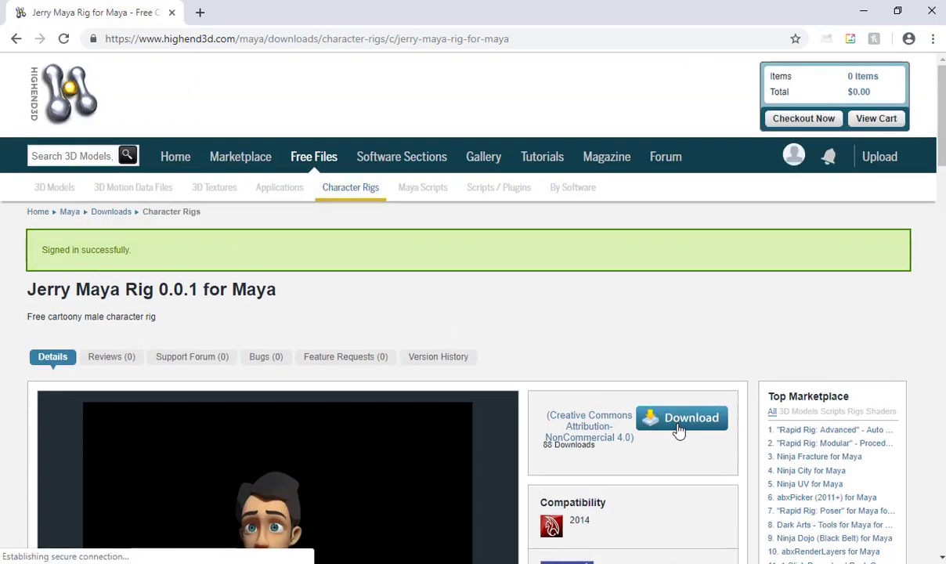
Download Jerry.rar and open it from Chrome's download bar.
left_click(679, 431)
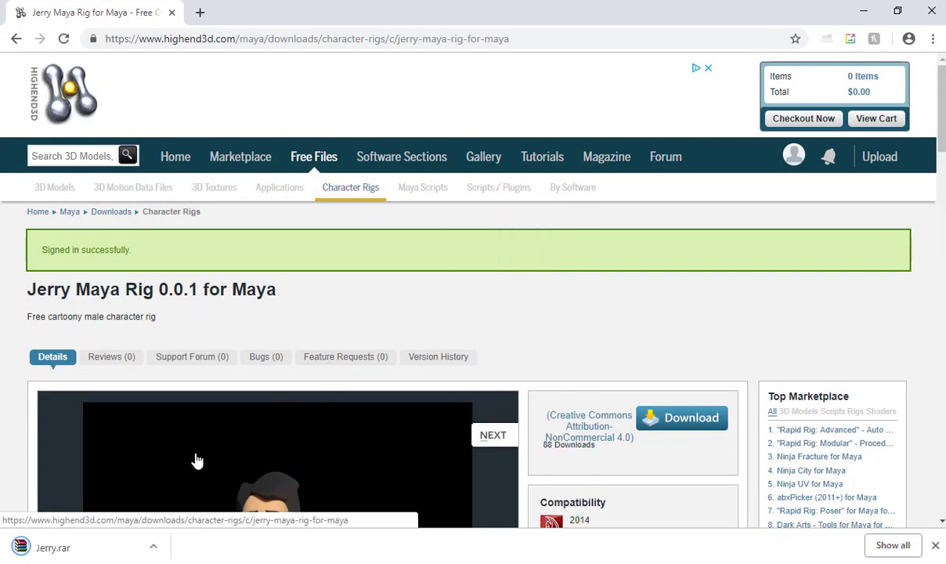
left_click(153, 547)
left_click(161, 450)
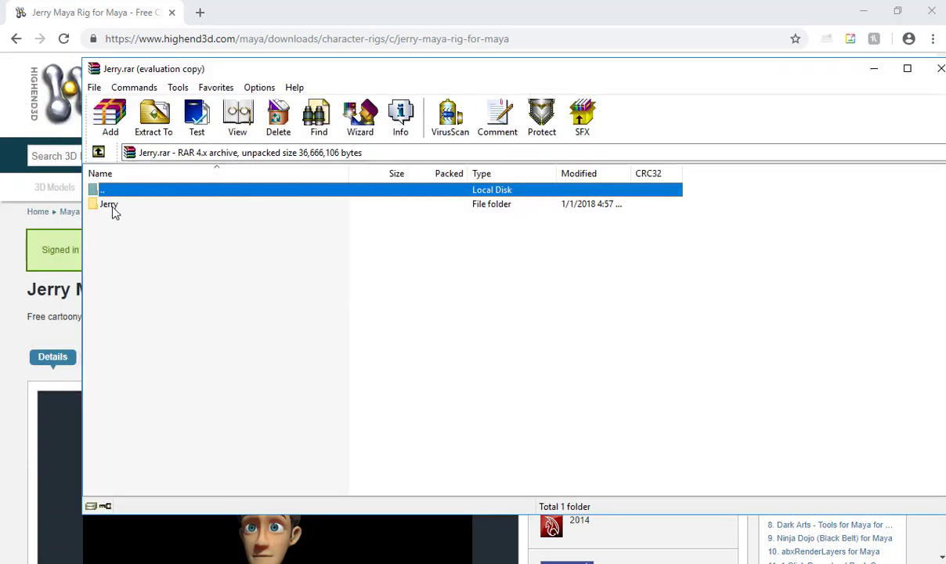
Extract the Jerry folder to D:\P_Drive's W19 class 2540 subfolder, then close WinRAR.
left_click(113, 208)
right_click(112, 206)
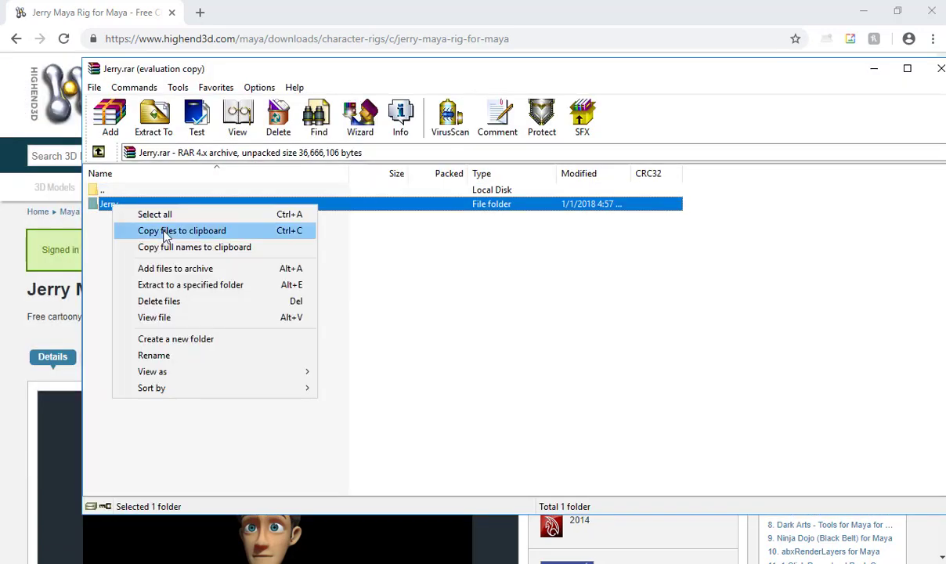
left_click(169, 284)
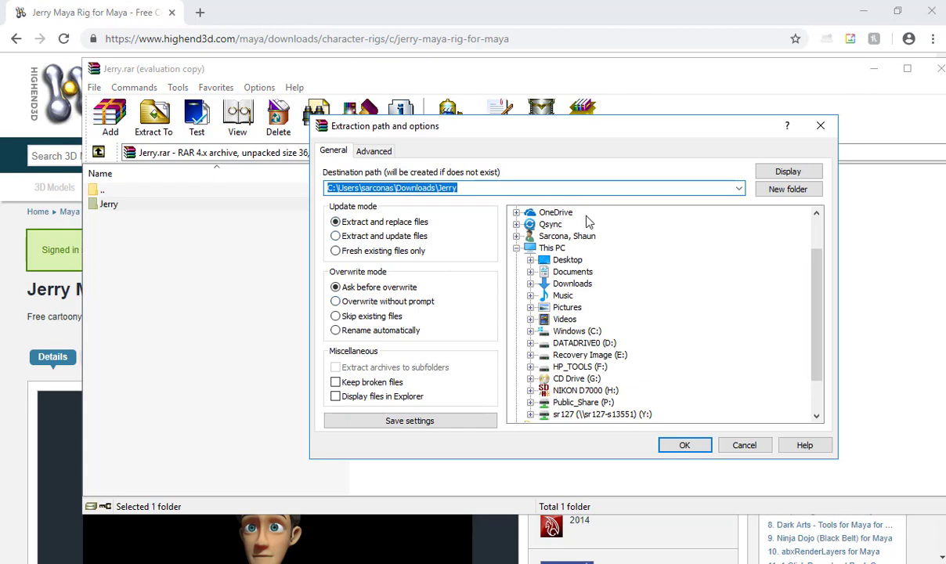
double_click(566, 345)
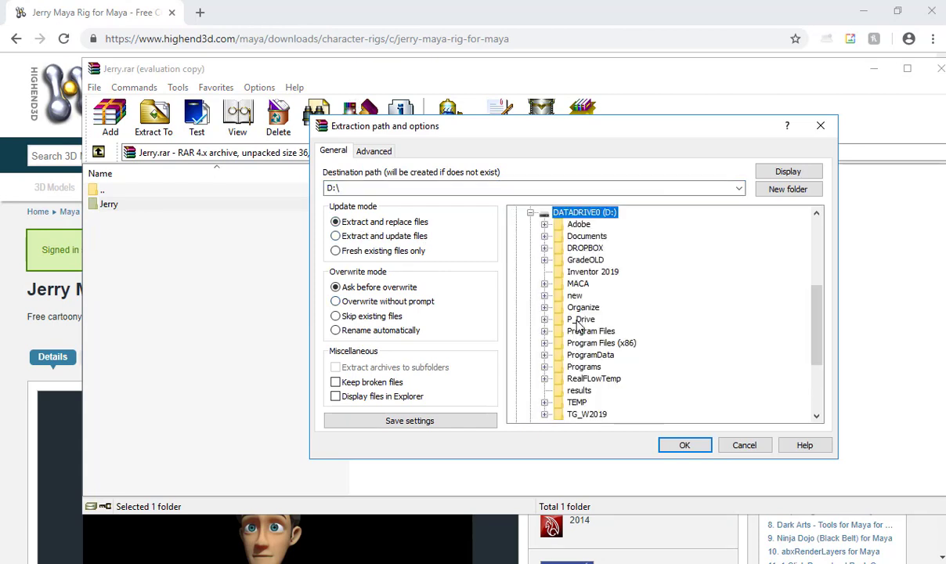
double_click(580, 320)
double_click(597, 355)
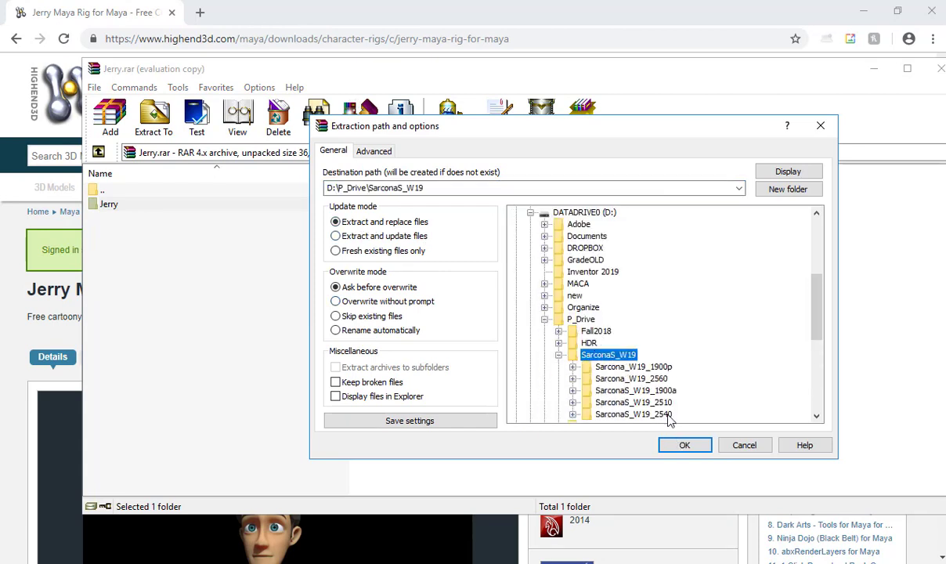
double_click(633, 413)
left_click(684, 445)
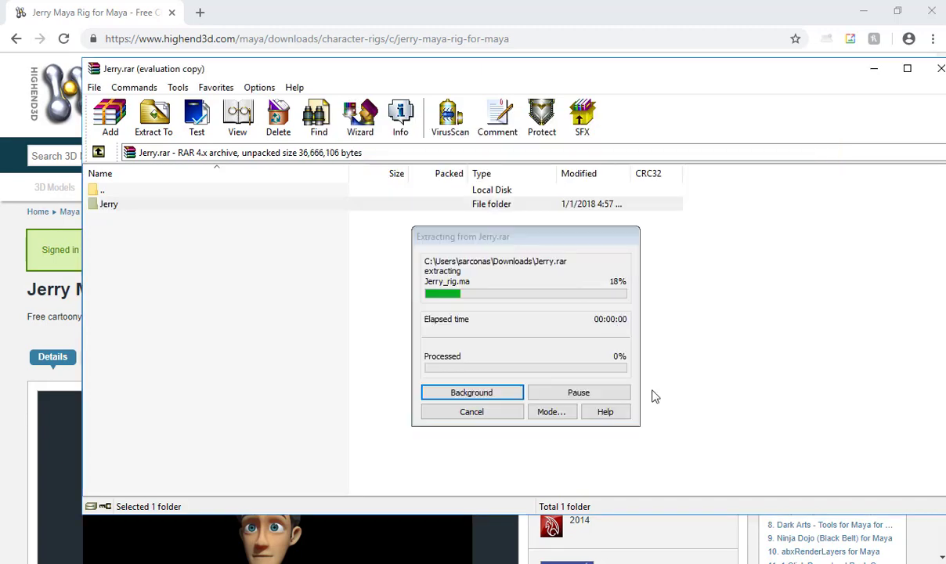
left_click(937, 68)
Switch to Maya and browse Set Project to D:\P_Drive\SarconaS_W19\SarconaS_W19_2540\Jerry.
left_click(860, 12)
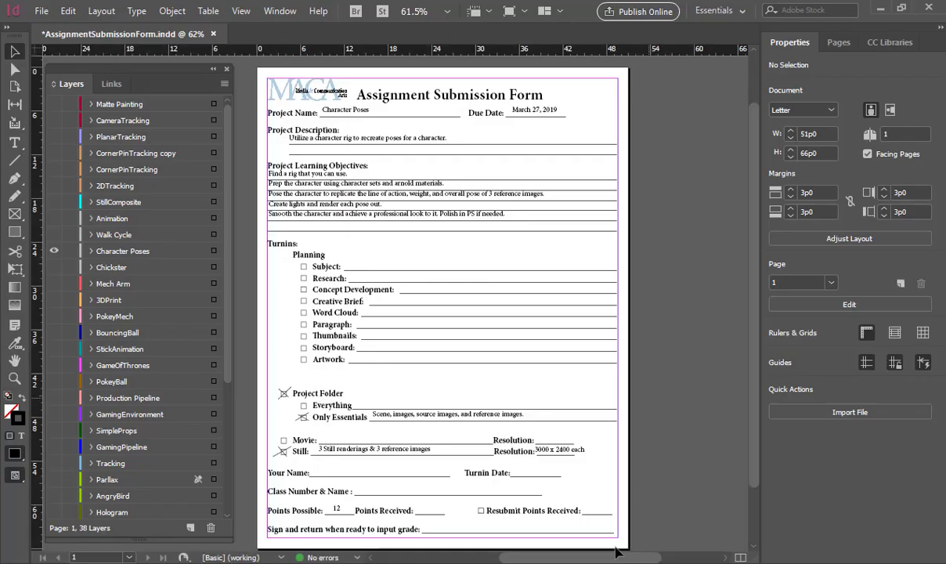
mouse_move(644, 553)
left_click(675, 505)
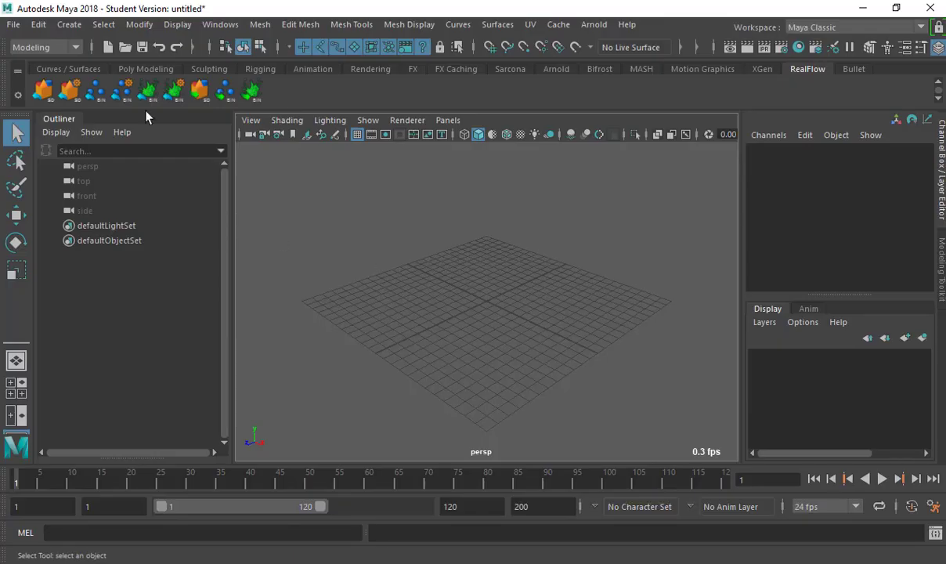
left_click(16, 25)
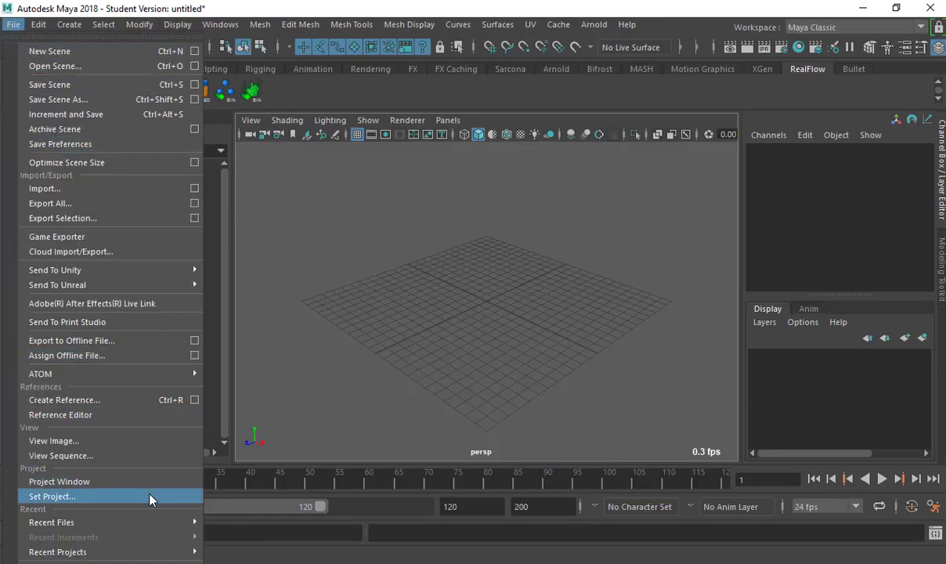
left_click(140, 466)
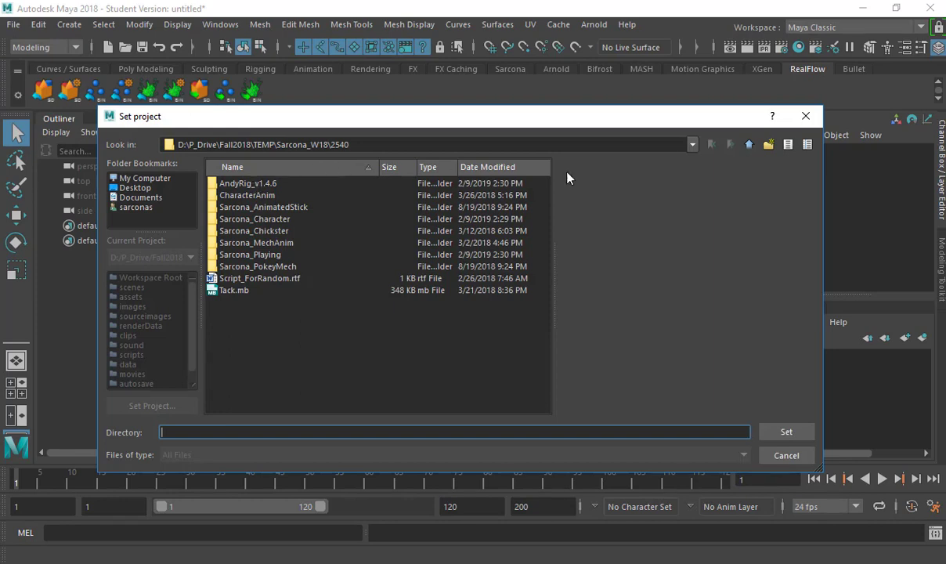
left_click(752, 146)
left_click(752, 145)
left_click(752, 146)
left_click(752, 146)
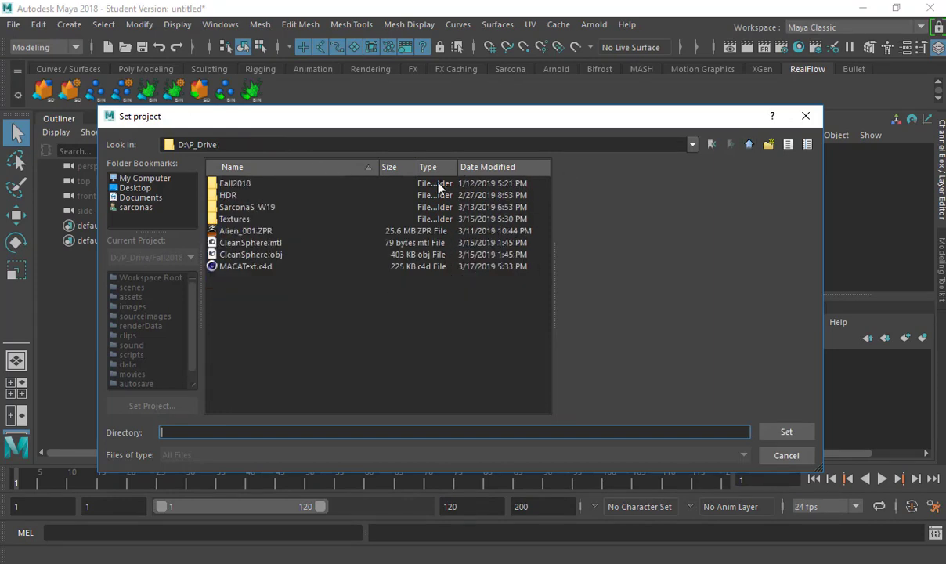
double_click(250, 205)
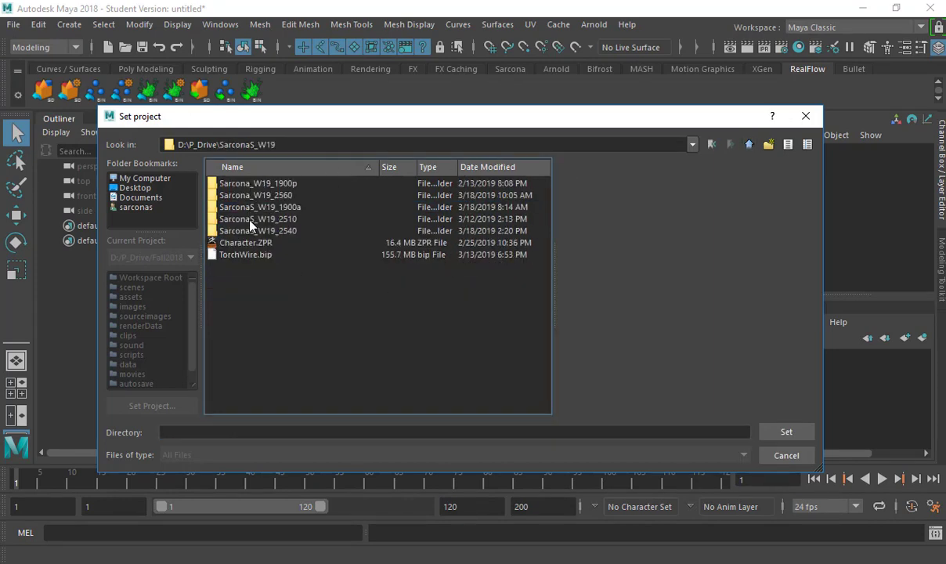
double_click(251, 231)
double_click(243, 182)
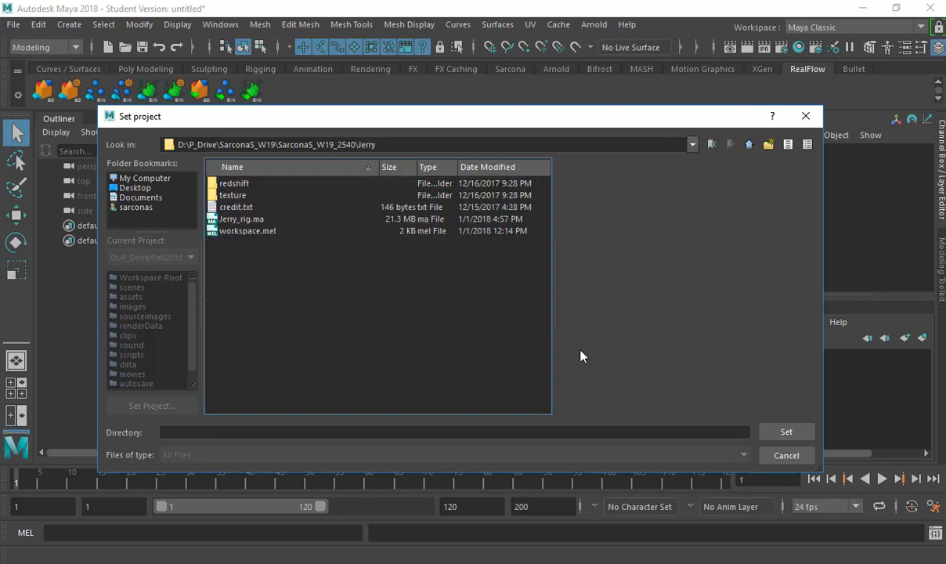
Make Jerry the current project and open Jerry_rig.ma, discarding the untitled scene.
left_click(789, 432)
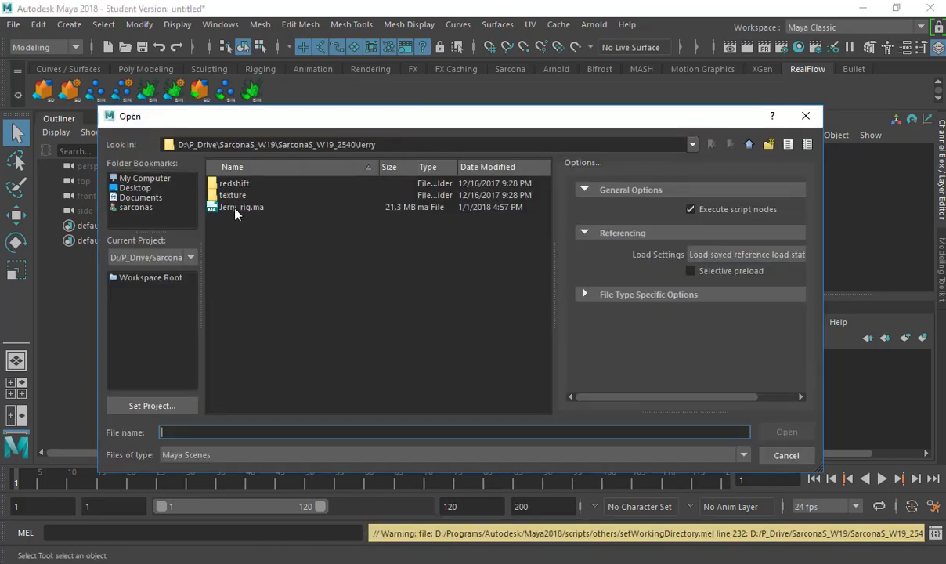
double_click(239, 206)
left_click(461, 293)
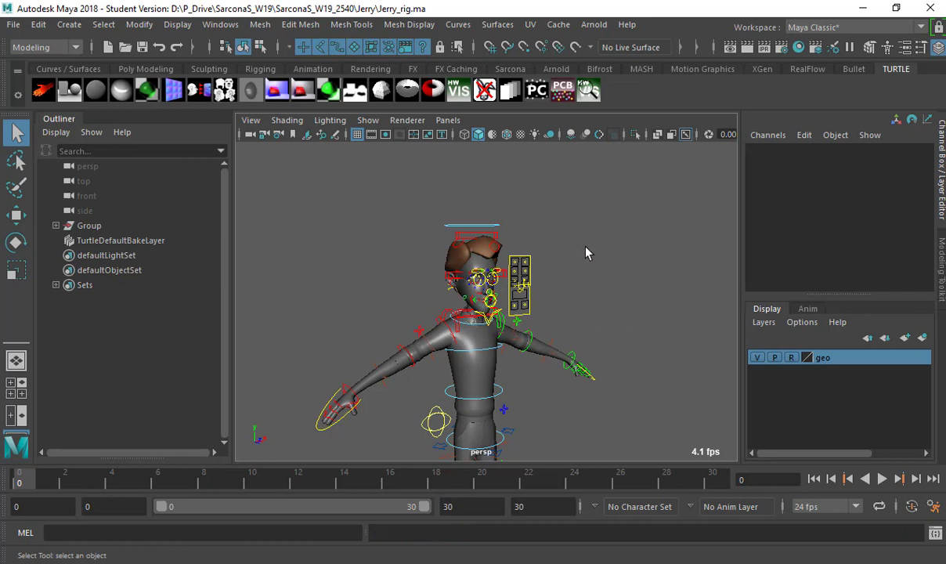
Orbit around the rig and select the left wrist and elbow FK controls.
left_click_drag(489, 258, 411, 243, "alt")
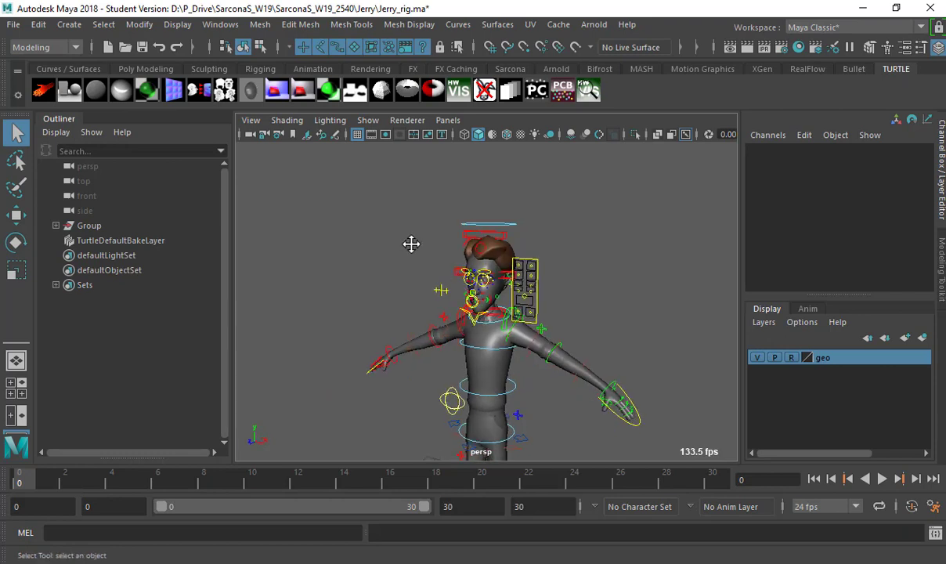
middle_click_drag(411, 244, 333, 173, "alt")
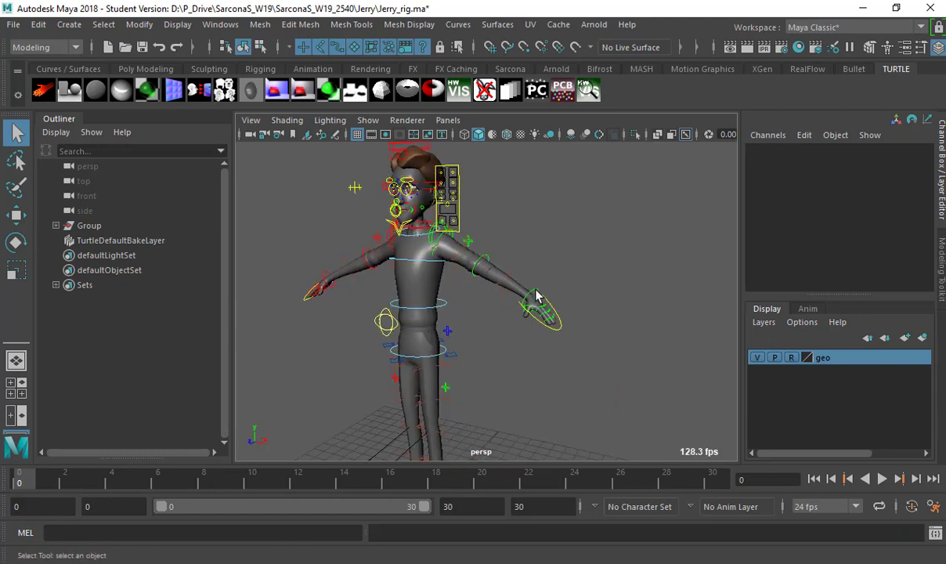
left_click(535, 297)
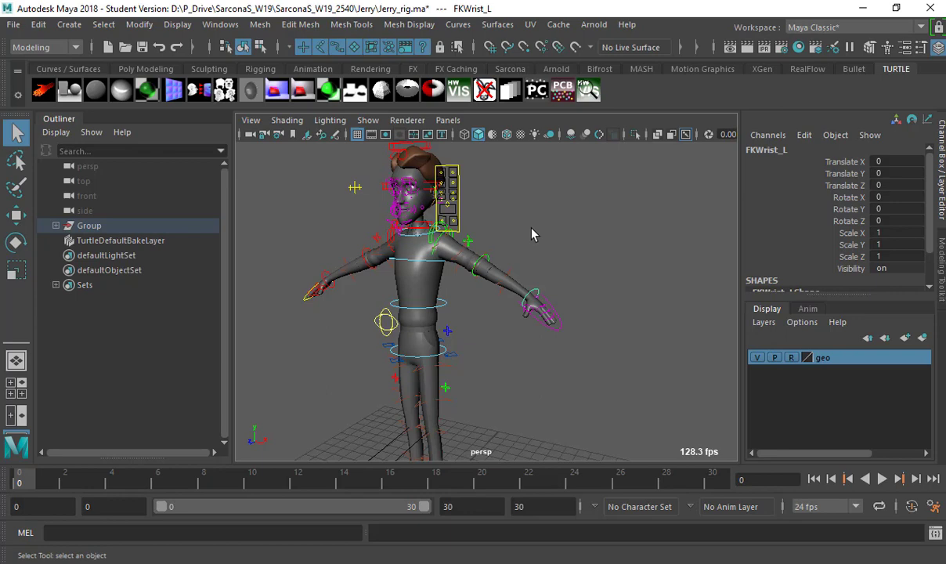
left_click_drag(504, 264, 567, 286, "alt")
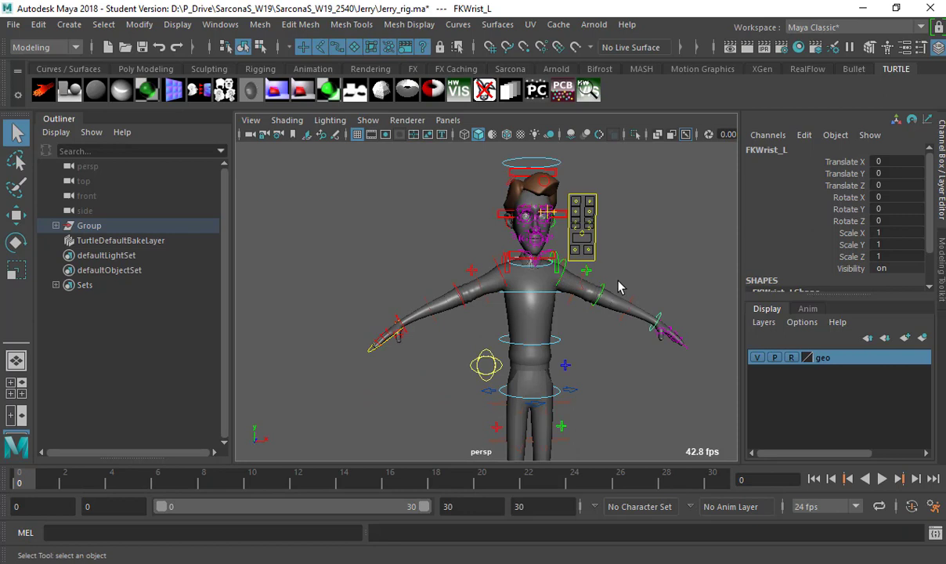
left_click_drag(667, 263, 617, 277, "alt")
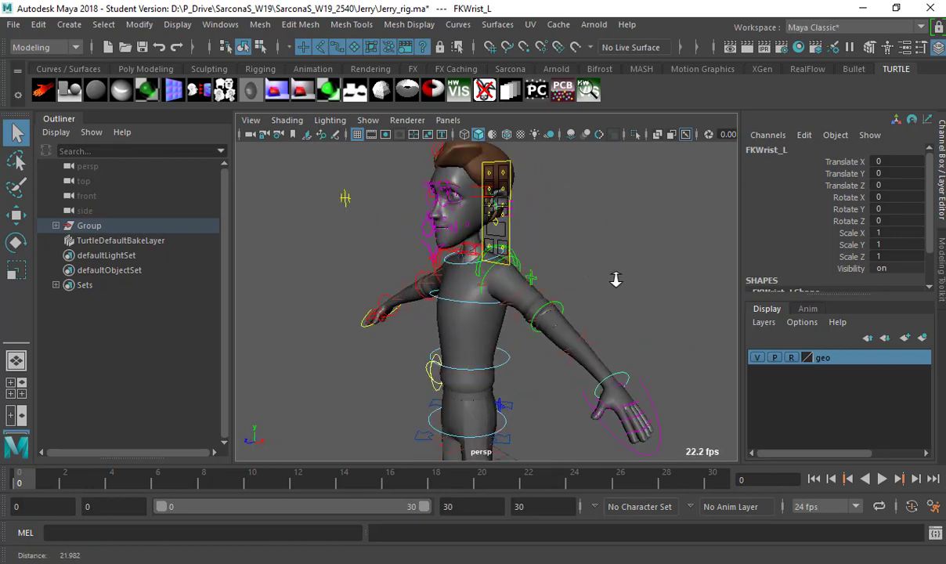
scroll(616, 277, "up", 6)
left_click_drag(568, 236, 583, 253, "alt")
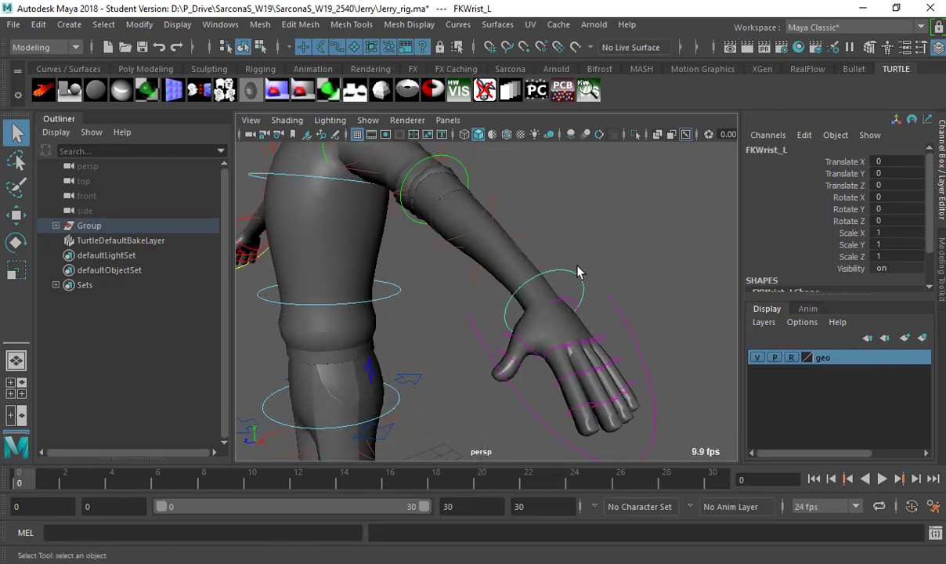
scroll(551, 231, "down", 2)
left_click_drag(558, 245, 570, 265, "alt")
left_click(570, 260)
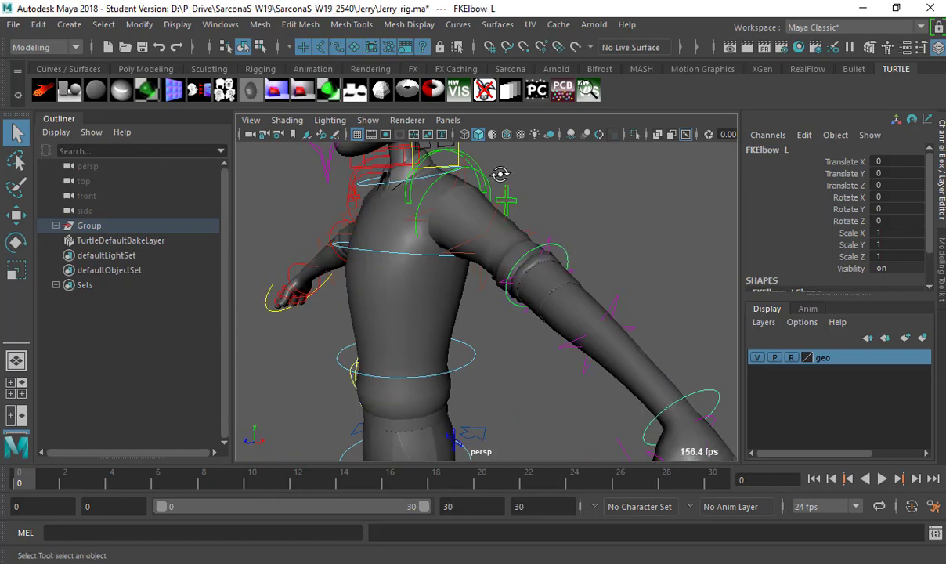
Select the left shoulder and elbow FK controls with the Rotate tool active.
left_click_drag(501, 175, 540, 204, "alt")
left_click(540, 220)
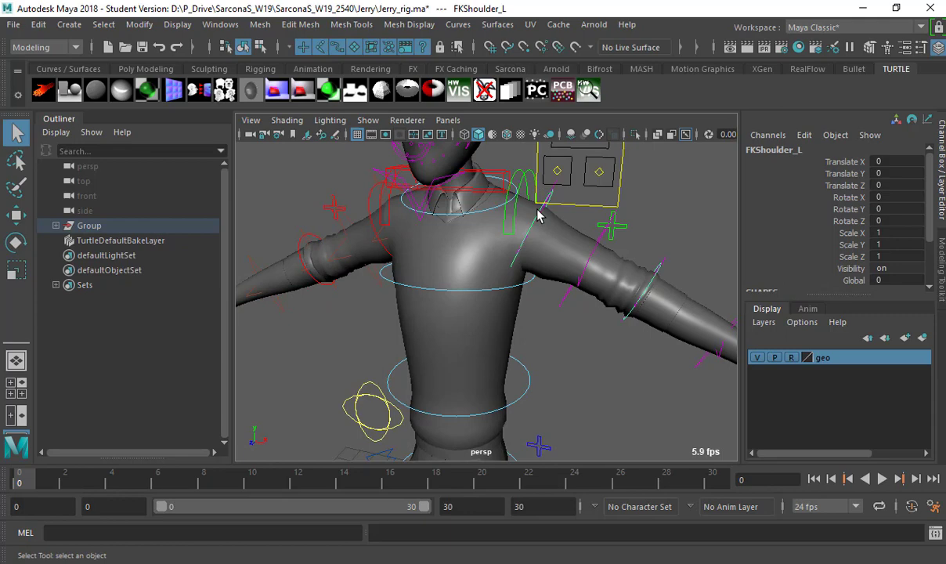
key("e")
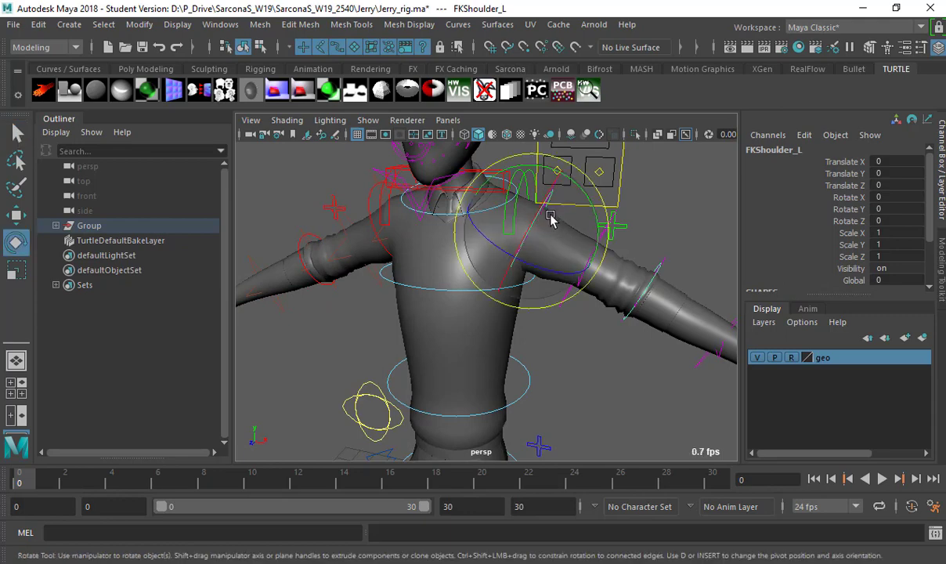
left_click_drag(545, 211, 613, 291, "alt")
left_click(640, 258)
Turn the left wrist FK control to Rotate Y -9.845, then select Fingers_L.
left_click(672, 349)
left_click_drag(673, 349, 697, 331)
key("ctrl+z")
key("ctrl+z")
left_click_drag(692, 385, 552, 217)
left_click(592, 264)
left_click(548, 218)
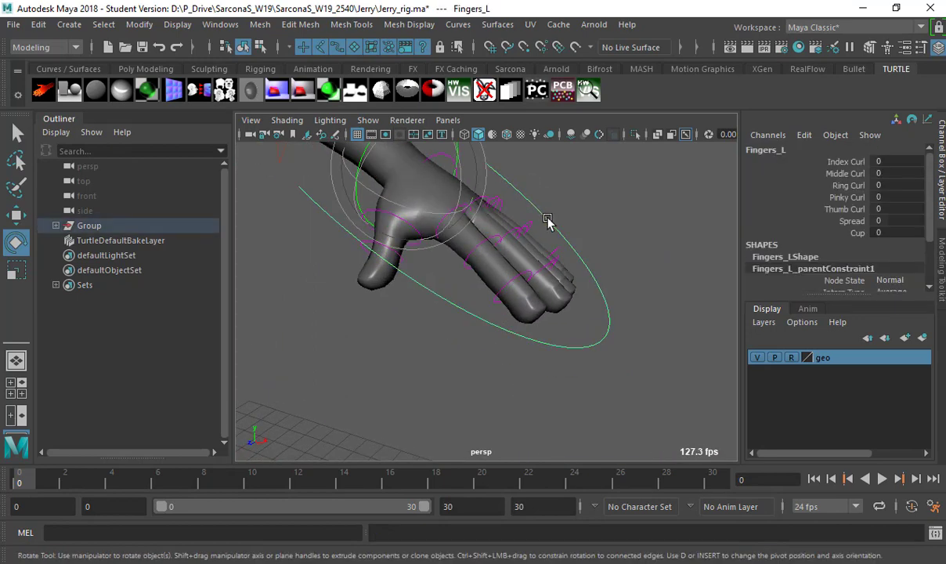
Slide Index Curl and Ring Curl on Fingers_L, leaving Ring Curl at 0.4.
left_click(842, 162)
middle_click_drag(589, 198, 513, 202)
left_click(847, 186)
key("ctrl+z")
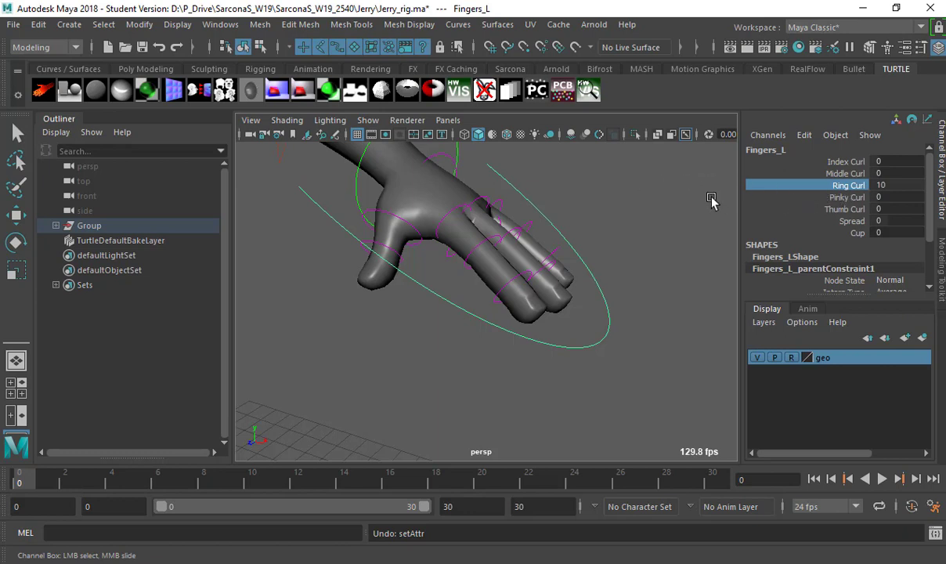
middle_click_drag(719, 207, 666, 210)
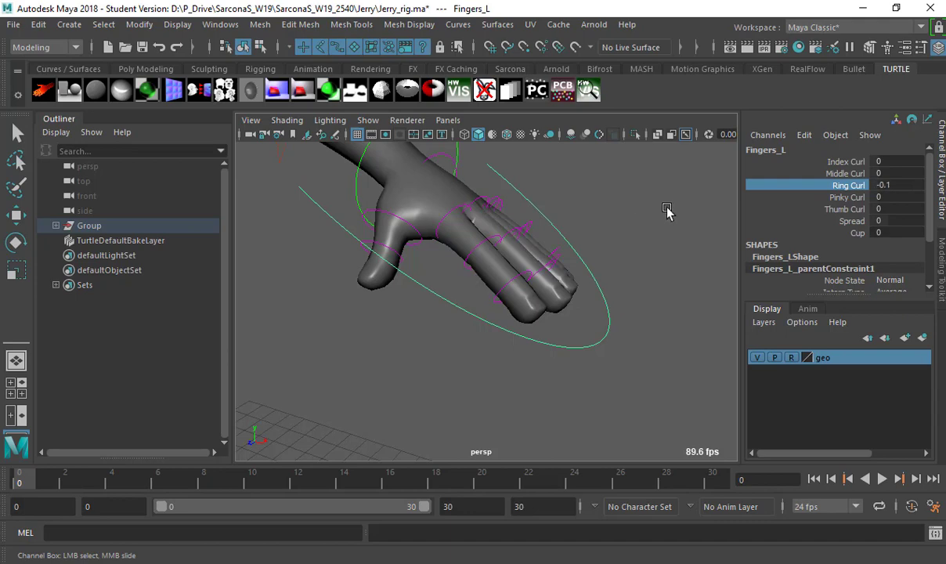
key("ctrl+z")
key("ctrl+z")
key("ctrl+z")
key("ctrl+z")
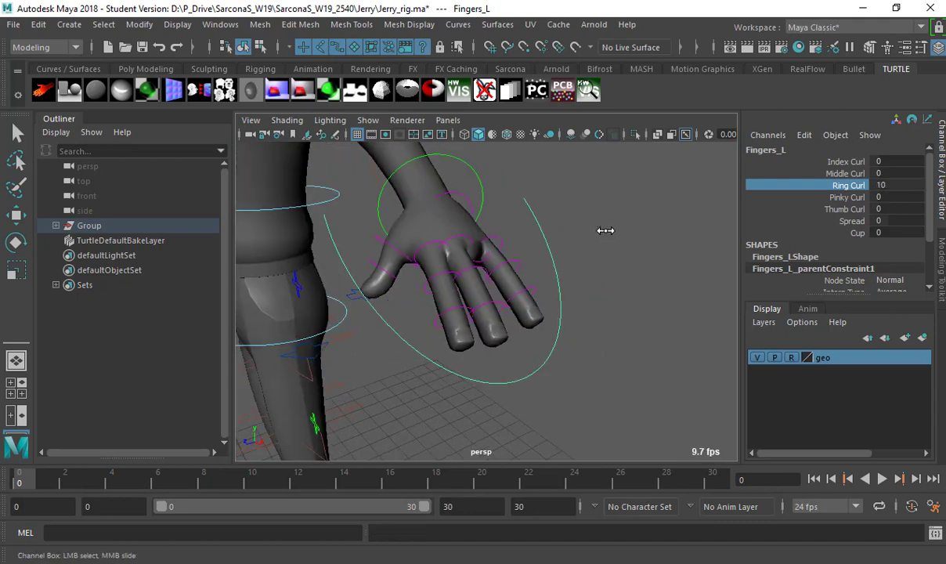
middle_click_drag(606, 230, 498, 229)
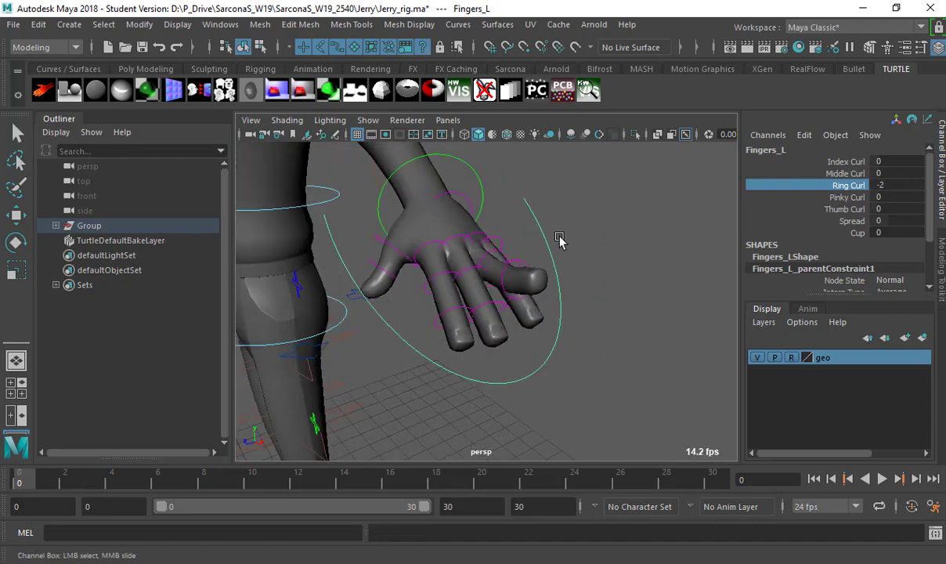
middle_click_drag(558, 238, 511, 224)
Try Pinky Curl, Thumb Curl, Spread and Cup, undoing the Cup change.
left_click(847, 196)
left_click(846, 210)
middle_click_drag(657, 219, 707, 217)
left_click(804, 221)
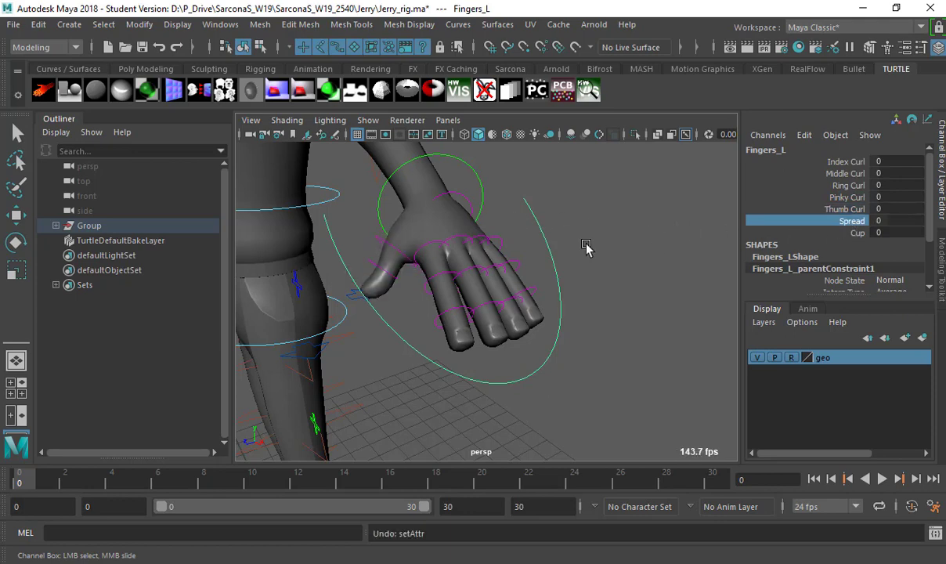
middle_click_drag(585, 247, 500, 261)
left_click(858, 233)
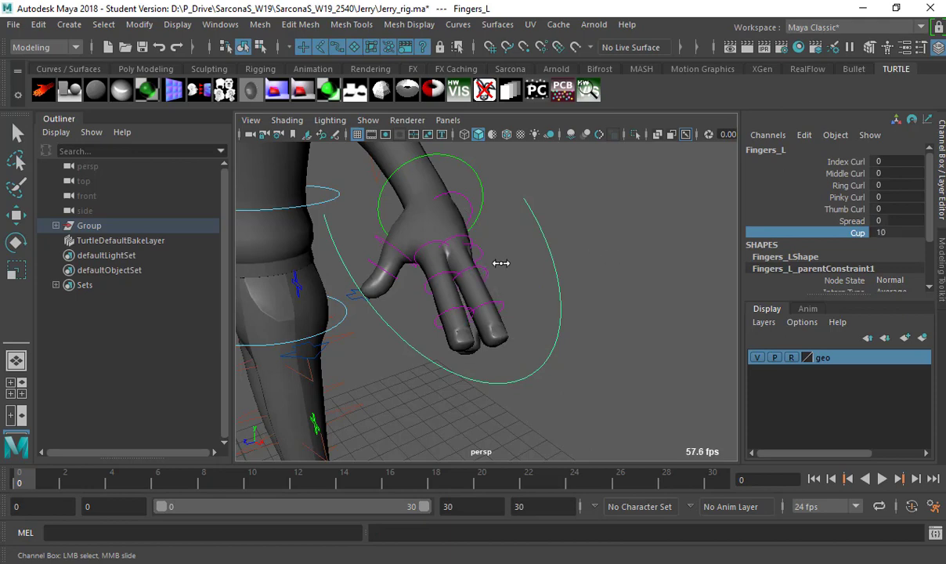
key("z")
left_click_drag(483, 268, 505, 271, "alt")
scroll(506, 271, "up", 4)
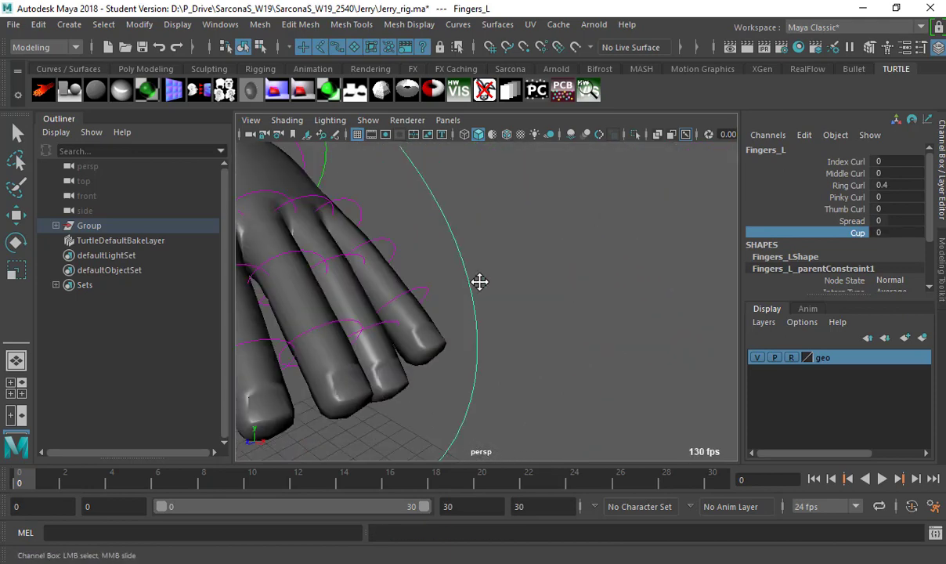
scroll(482, 281, "down", 4)
Select the middle finger control and rotate the base of the finger.
left_click_drag(450, 252, 514, 317)
key("e")
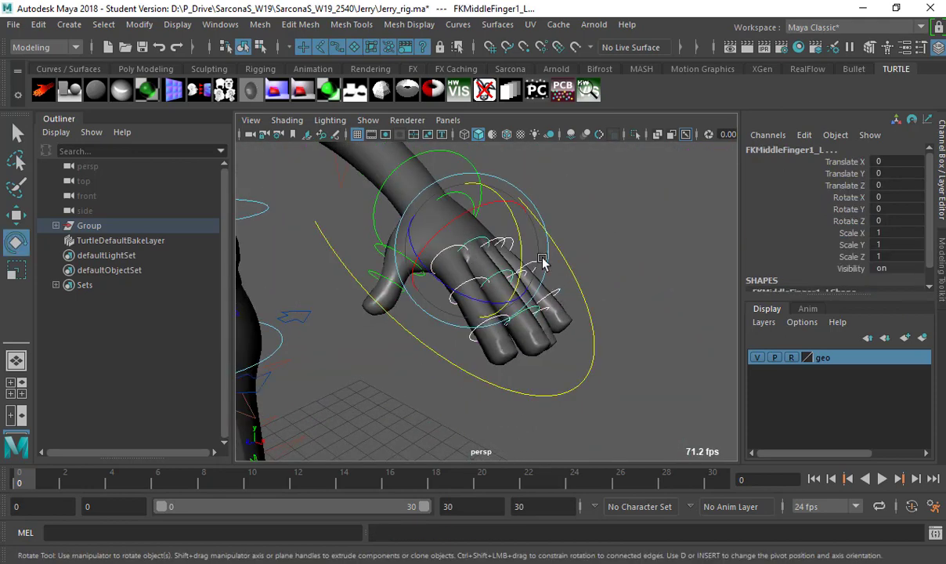
left_click_drag(505, 238, 596, 283)
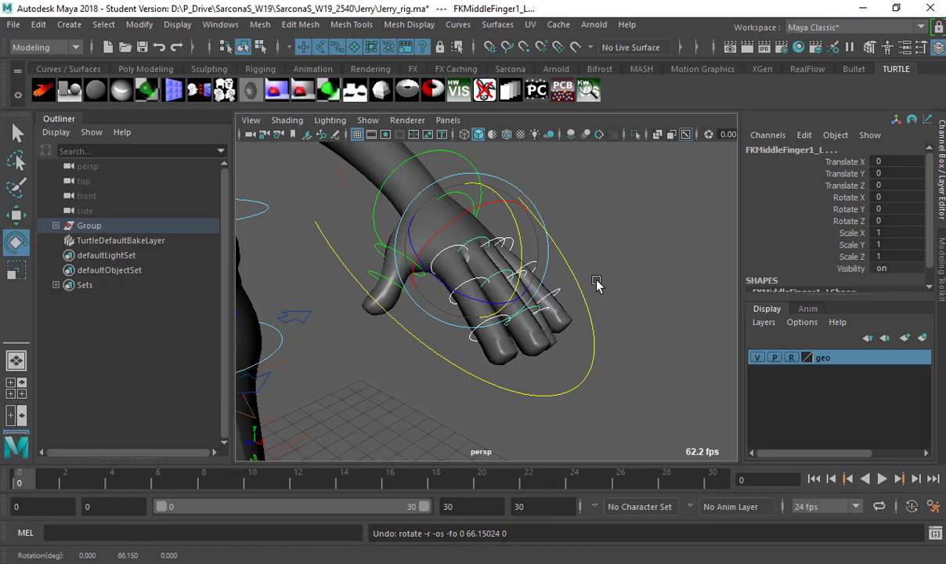
left_click(596, 283)
Select the FKChest_M control with the Move tool ready.
right_click_drag(598, 282, 468, 287, "alt")
left_click(472, 296)
left_click_drag(473, 295, 507, 212, "alt")
key("w")
Undo the chest move, then test two FKChest_M rotations, undoing each.
key("ctrl+z")
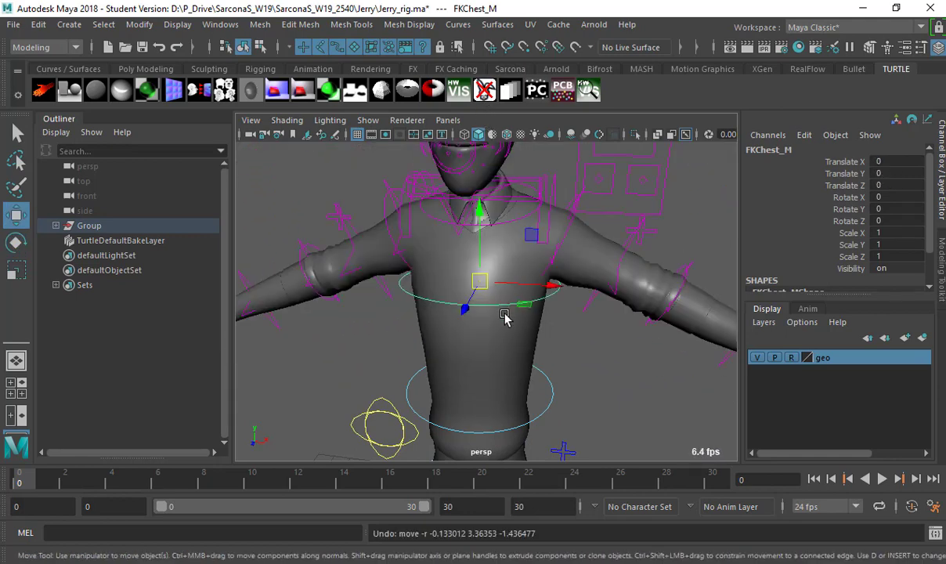
key("e")
mouse_move(448, 291)
left_mouse_down()
mouse_move(607, 282)
mouse_move(485, 289)
mouse_move(443, 275)
left_mouse_up()
key("ctrl+z")
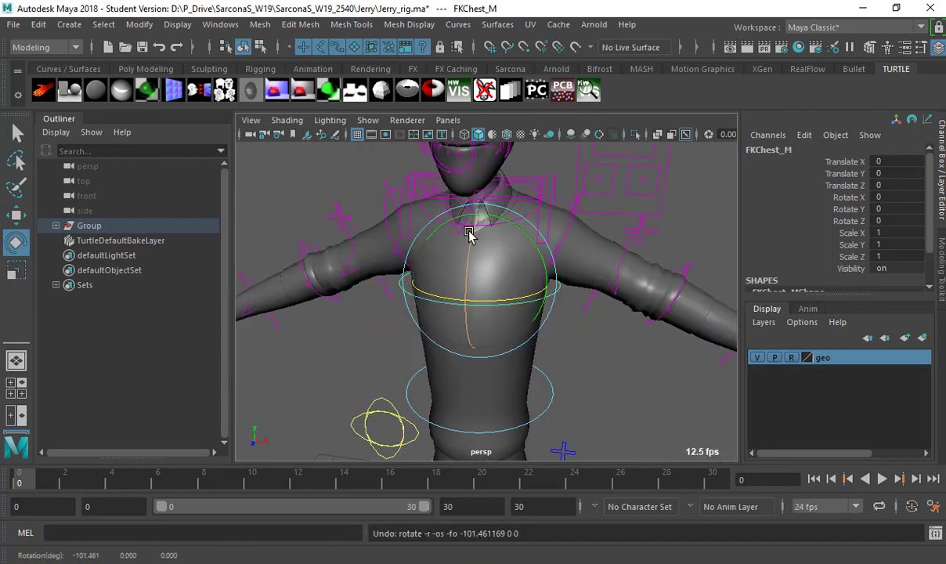
left_click_drag(456, 325, 465, 275)
key("ctrl+z")
Bend the upper body with the FKSpine1_M waist control, then undo the bend.
left_click(502, 378)
left_click_drag(501, 378, 433, 239, "alt")
left_click_drag(412, 274, 454, 337)
key("ctrl+z")
left_click_drag(535, 345, 525, 323, "alt")
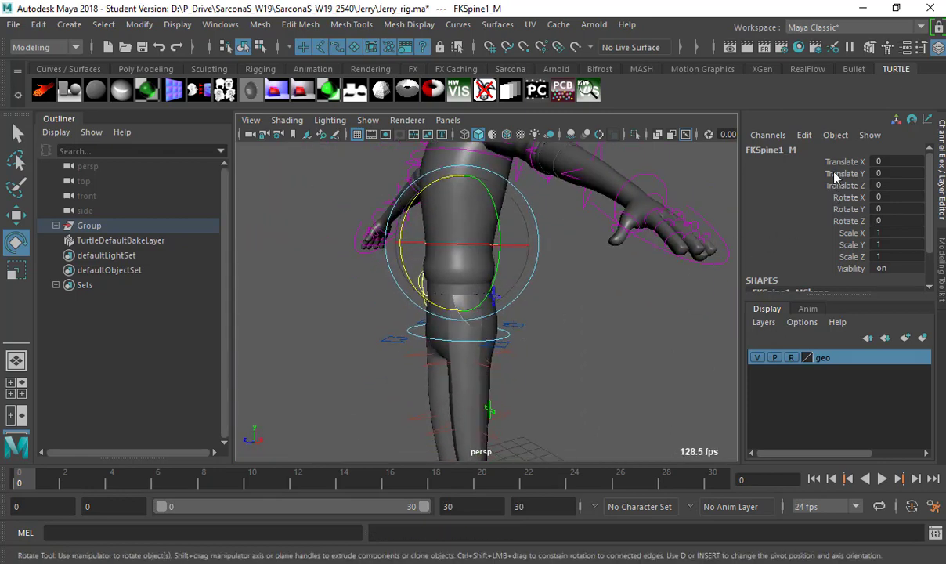
Move and scale FKWrist_L up to 1.263, undoing back to scale 1.
left_click_drag(842, 161, 844, 223)
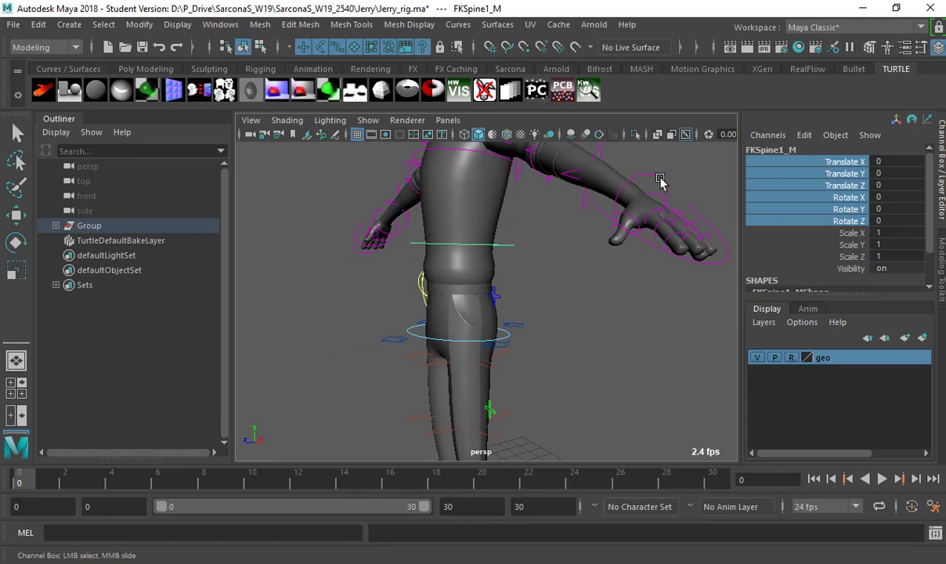
key("e")
left_click(690, 180)
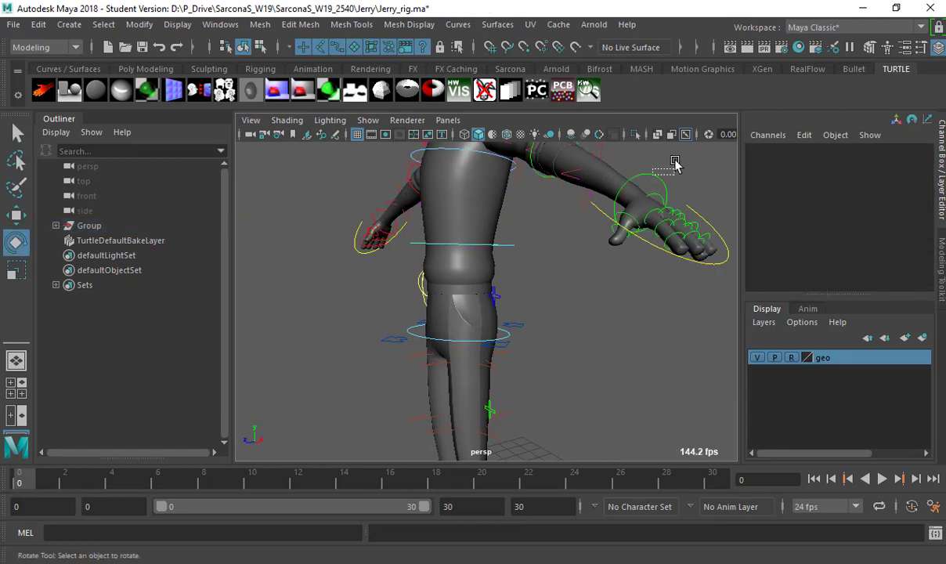
left_click_drag(676, 163, 468, 254)
key("w")
key("ctrl+z")
key("ctrl+z")
key("ctrl+z")
key("r")
left_click_drag(551, 263, 619, 262)
Reselect the waist spine control for rotation, then select FKIKSpine_M.
key("ctrl+z")
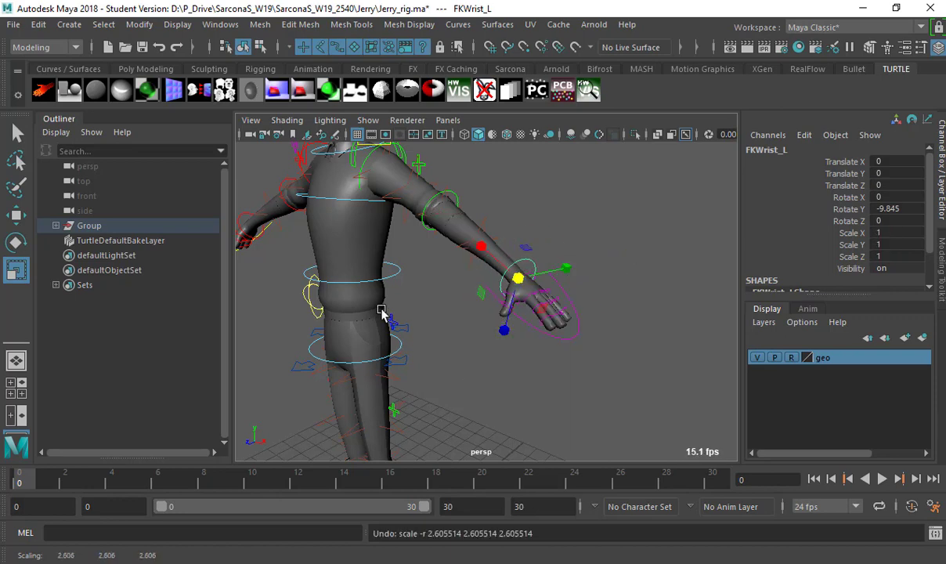
left_click_drag(386, 316, 502, 337, "alt")
left_click(425, 299)
key("e")
key("ctrl+z")
left_click(530, 345)
left_click(519, 337)
key("w")
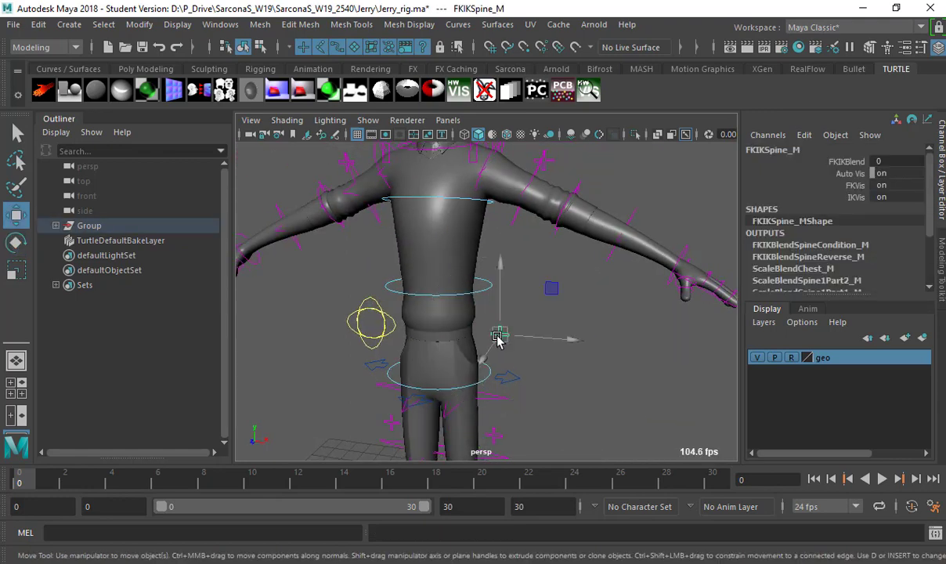
right_click_drag(462, 336, 522, 302, "alt")
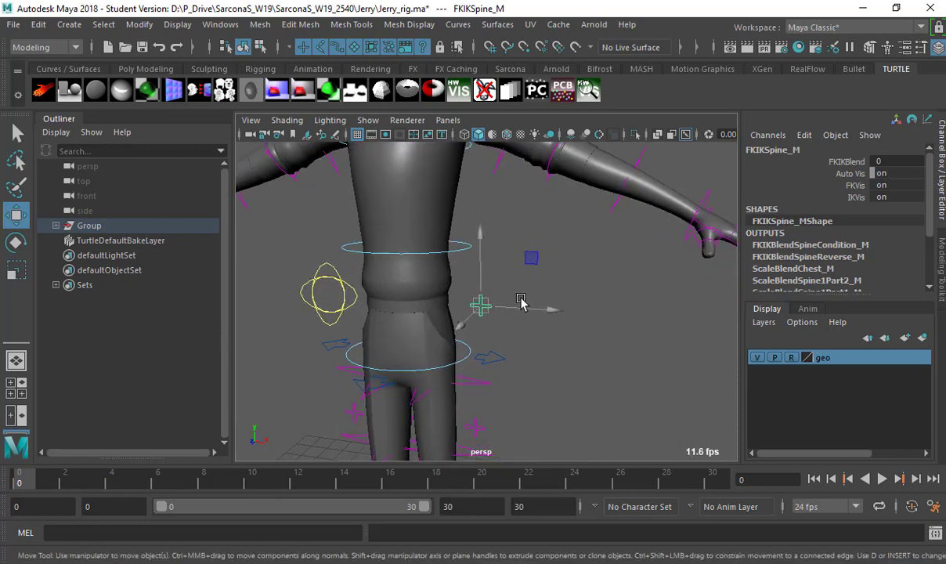
left_click(312, 295)
key("e")
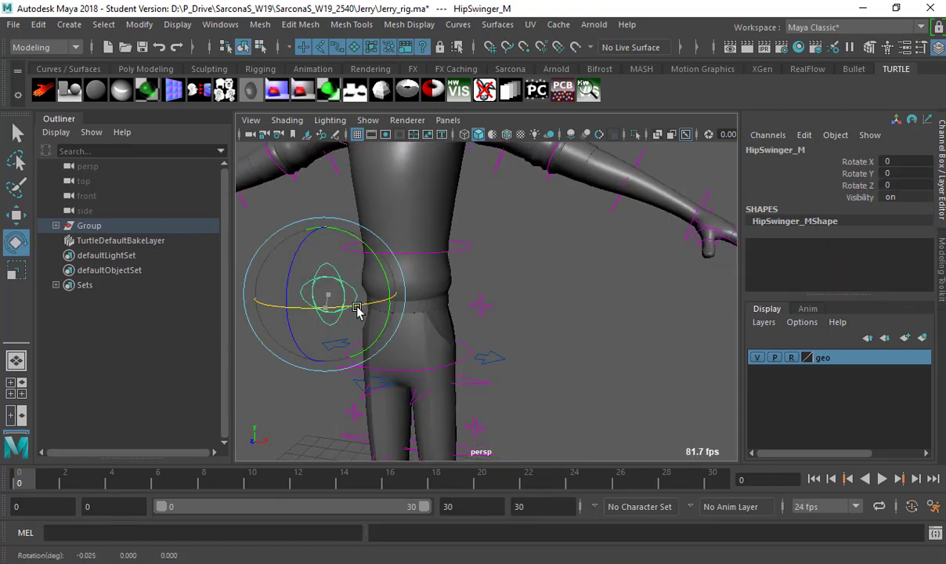
mouse_move(358, 310)
left_mouse_down()
mouse_move(376, 313)
mouse_move(218, 303)
mouse_move(343, 306)
left_mouse_up()
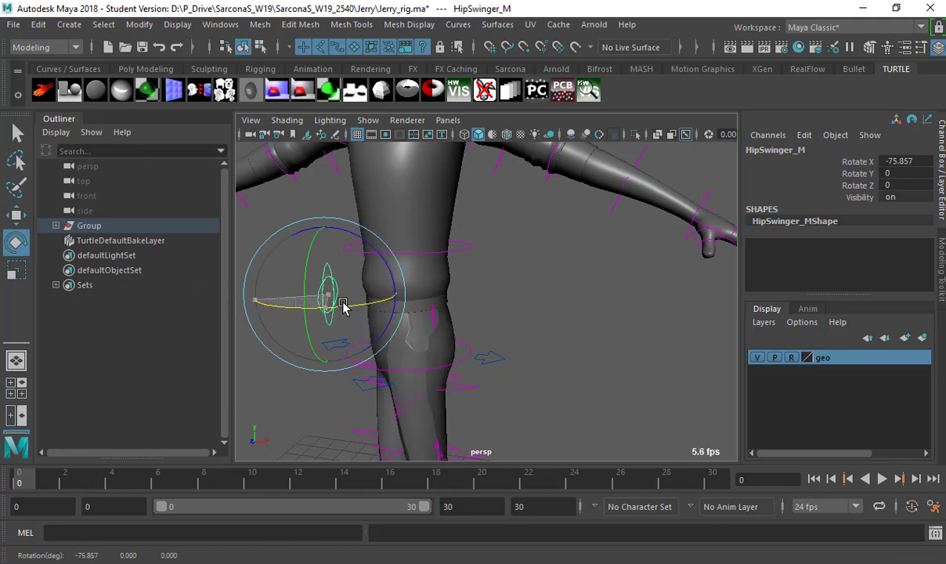
key("ctrl+z")
left_click_drag(399, 284, 333, 197)
key("ctrl+z")
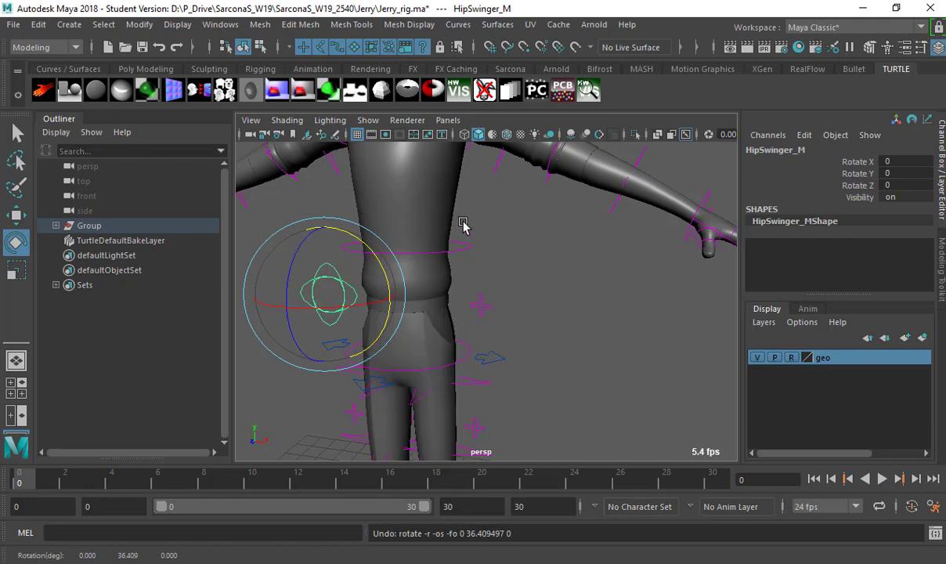
left_click_drag(463, 225, 525, 222, "alt")
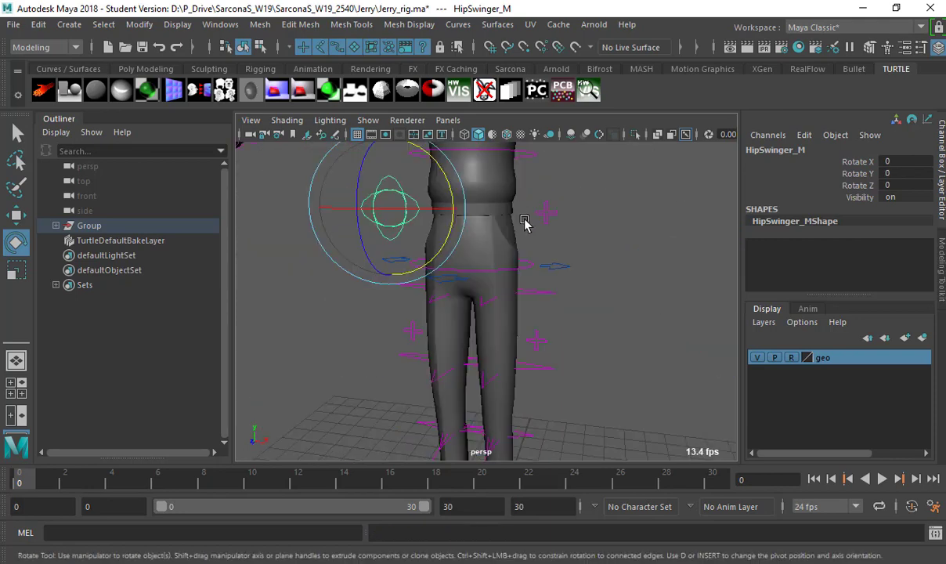
left_click(558, 272)
mouse_move(498, 269)
left_mouse_down()
mouse_move(528, 270)
mouse_move(456, 274)
mouse_move(513, 278)
left_mouse_up()
key("ctrl+z")
key("w")
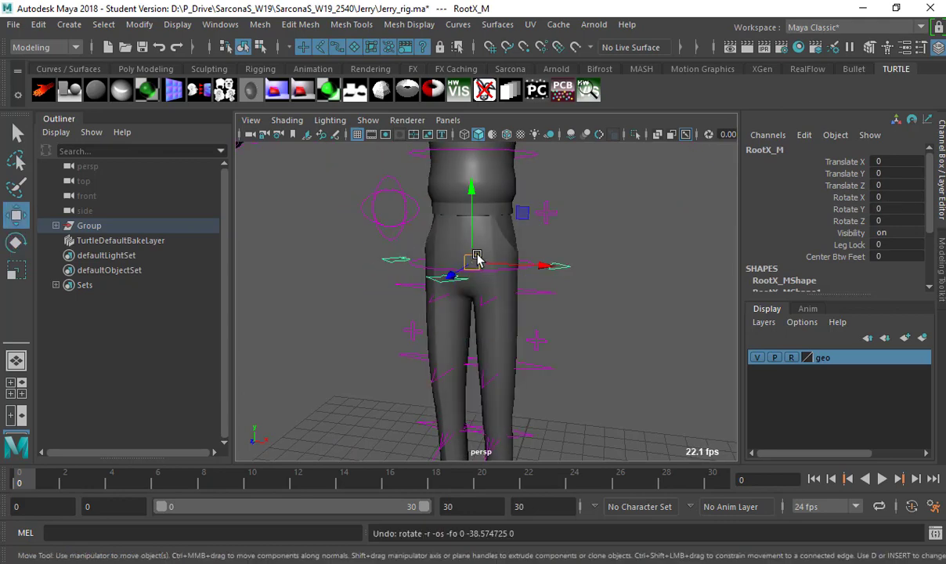
left_click_drag(525, 212, 515, 186)
left_click_drag(448, 227, 524, 228, "alt")
key("ctrl+z")
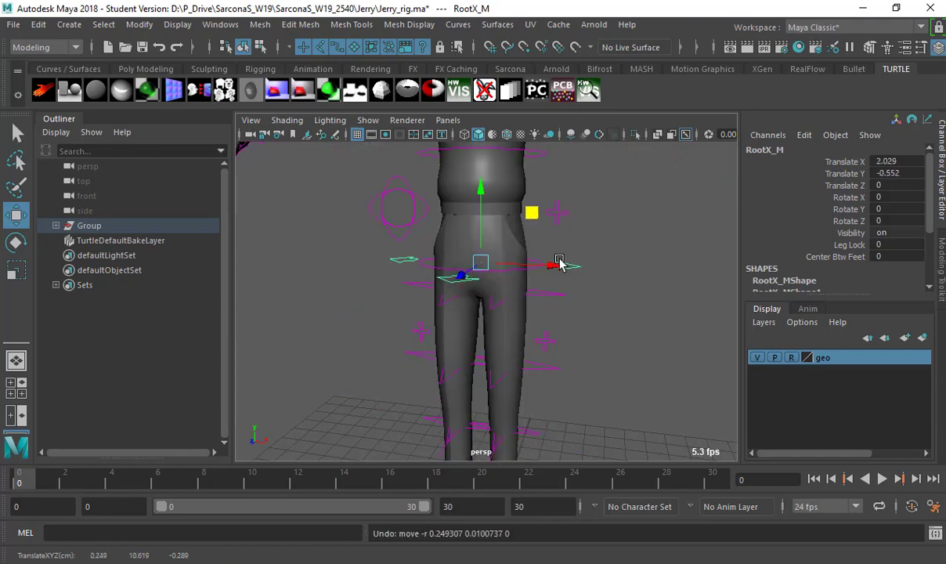
scroll(546, 299, "up", 2)
scroll(547, 298, "down", 3)
middle_click_drag(513, 275, 476, 270, "alt")
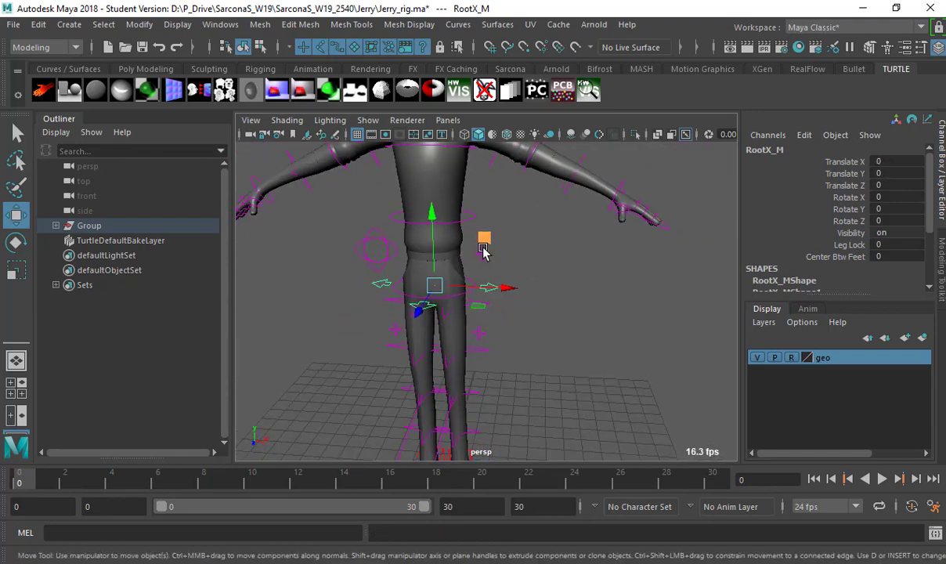
left_click(513, 288)
left_click_drag(514, 287, 548, 235)
key("ctrl+z")
key("ctrl+z")
key("ctrl+z")
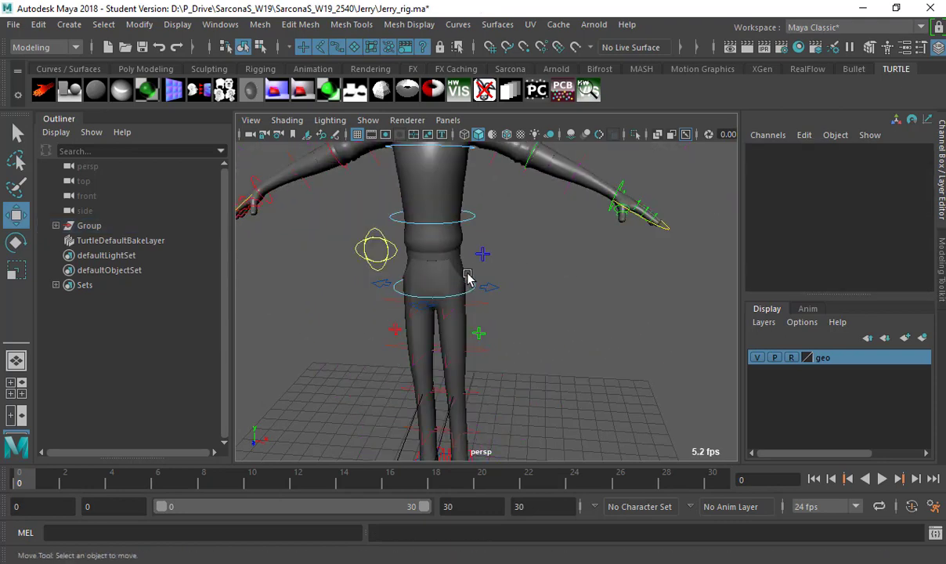
left_click(473, 282)
key("e")
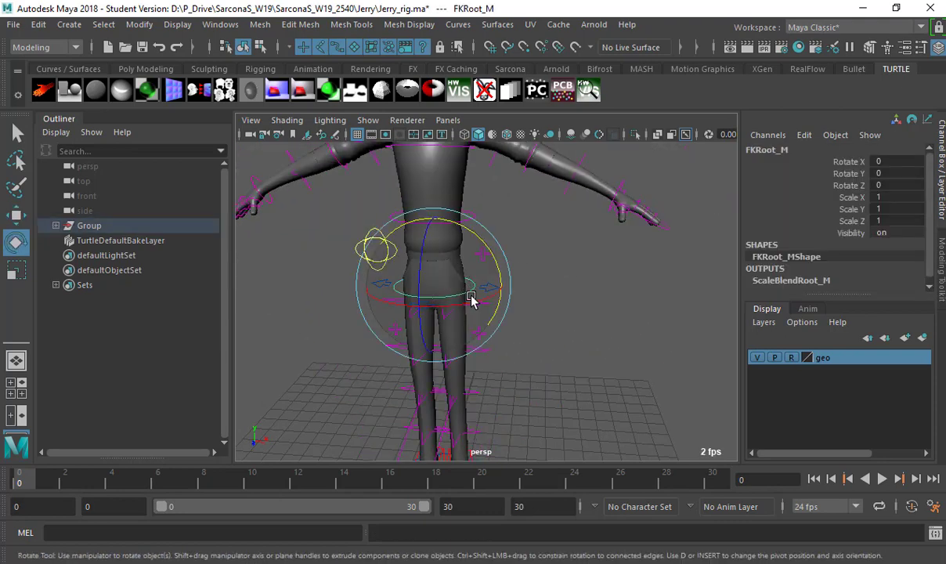
left_click_drag(427, 306, 474, 337)
key("ctrl+z")
key("ctrl+z")
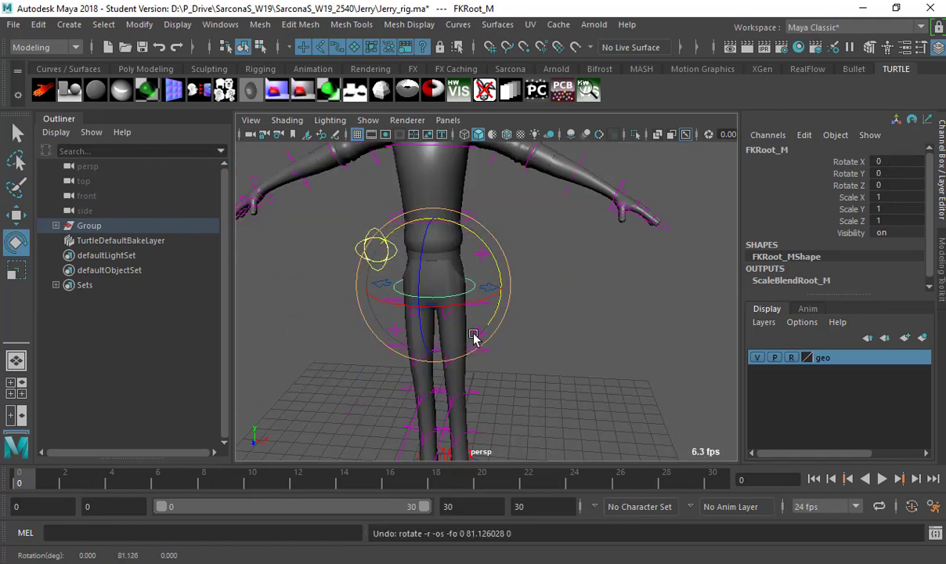
scroll(530, 340, "up", 4)
key("q")
left_click(525, 324)
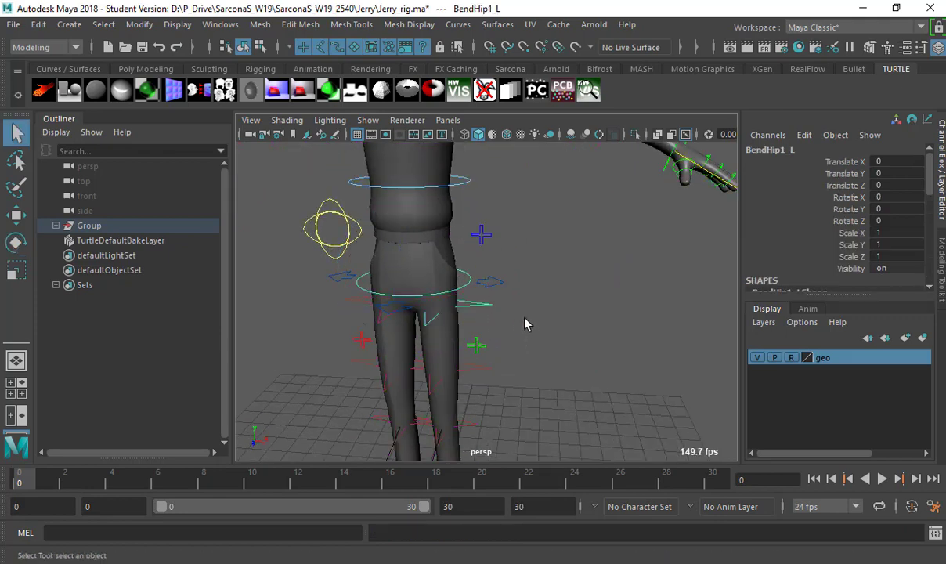
Test-move BendHip1_L and undo, then rotate it to Rotate Z 12.76.
key("e")
key("w")
left_click_drag(443, 310, 510, 302)
key("ctrl+z")
key("e")
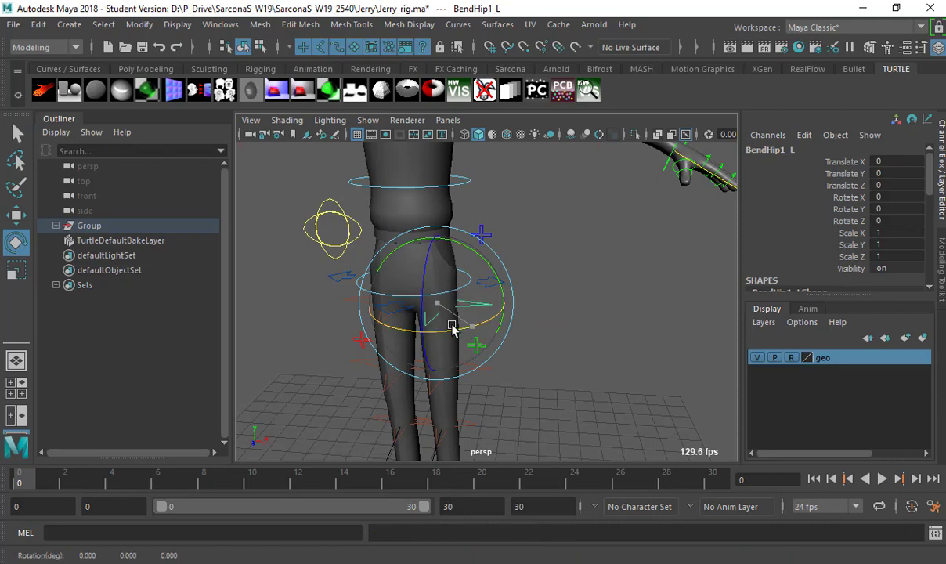
left_click_drag(426, 304, 428, 279)
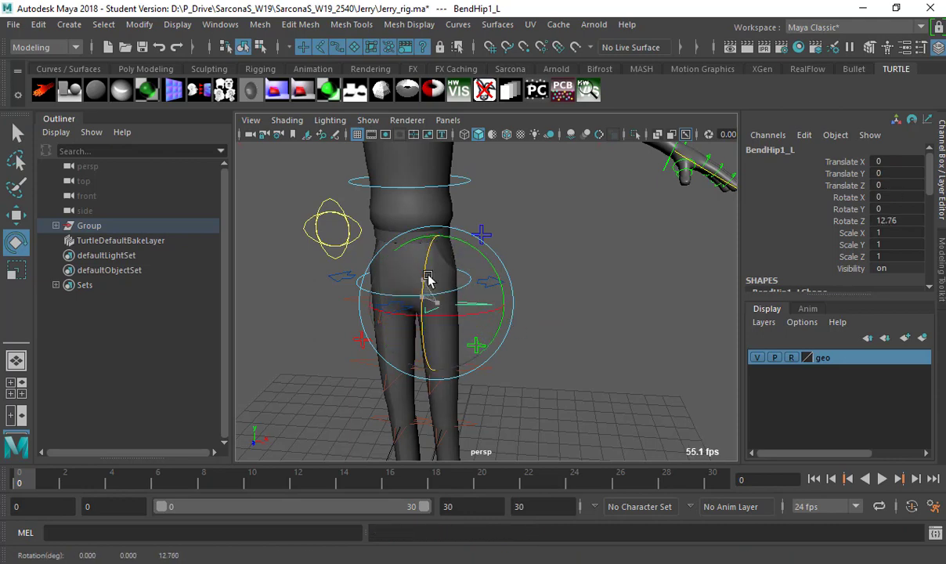
left_click_drag(513, 271, 484, 281, "alt")
Select BendHip2_L, then raise IKLeg_L and undo it back to the ground.
left_click(440, 240)
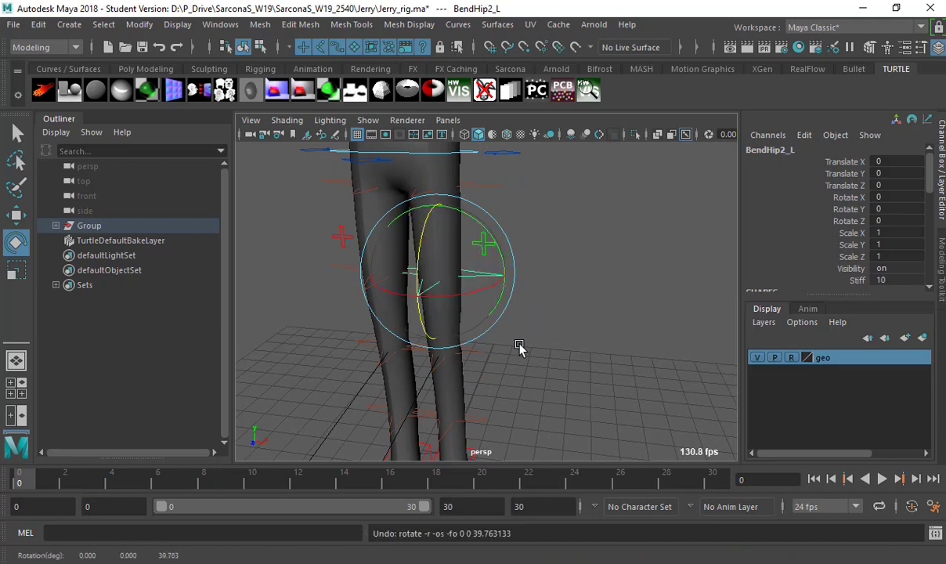
left_click_drag(520, 348, 468, 291, "alt")
left_click(487, 292)
key("w")
middle_click_drag(475, 287, 431, 126)
key("ctrl+z")
key("ctrl+z")
key("ctrl+z")
key("ctrl+z")
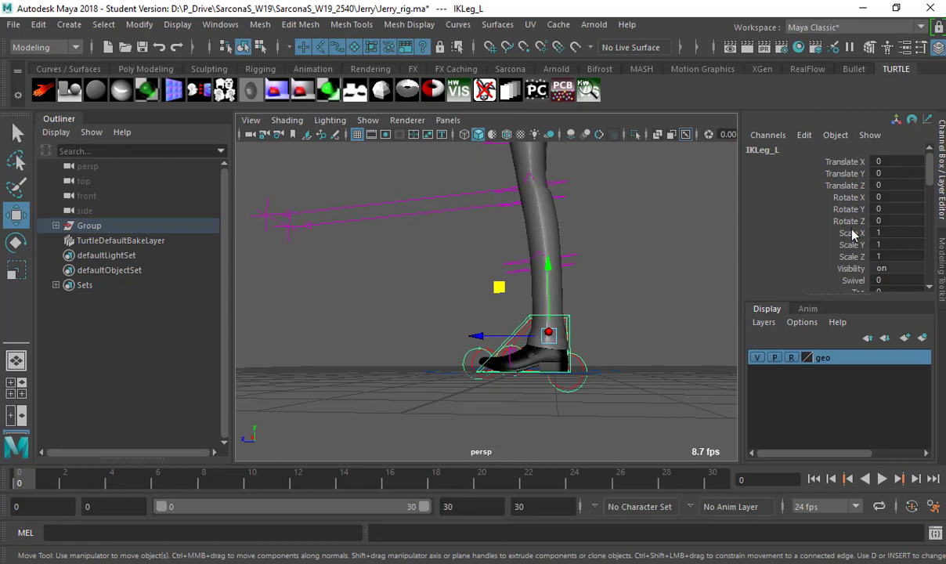
Try IKLeg_L's Swivel at 8.3 and foot Roll at -5, undoing both.
scroll(854, 235, "down", 4)
left_click(852, 180)
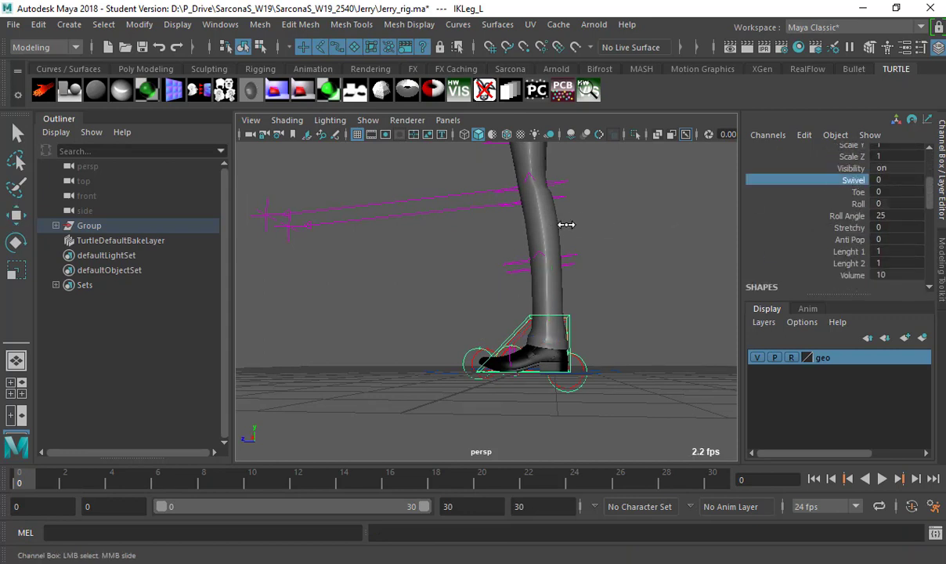
middle_click_drag(567, 224, 548, 228)
key("ctrl+z")
left_click(858, 192)
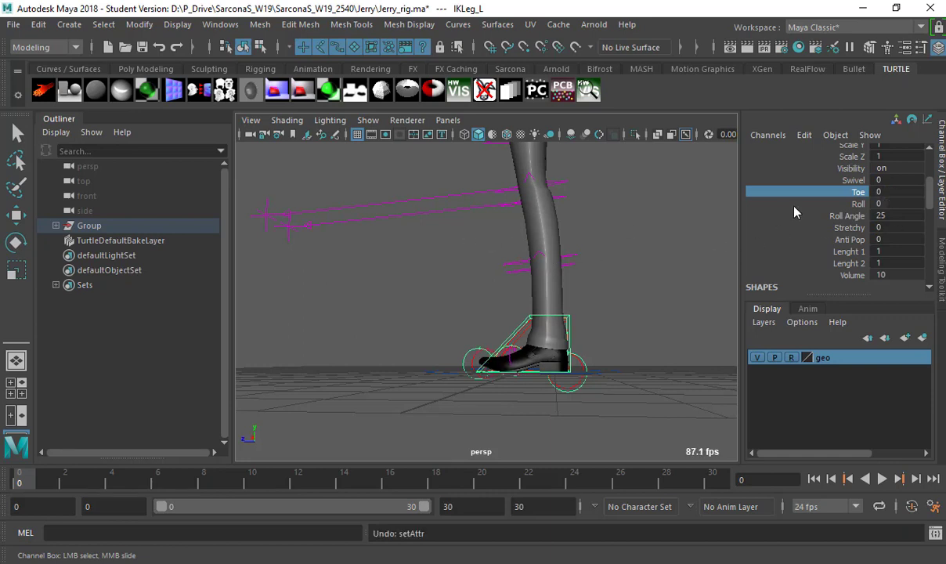
left_click(858, 203)
middle_click_drag(516, 260, 835, 239)
key("ctrl+z")
Test Stretchy at 1.4 and 10 with the left foot pulled forward, then undo.
left_click(847, 215)
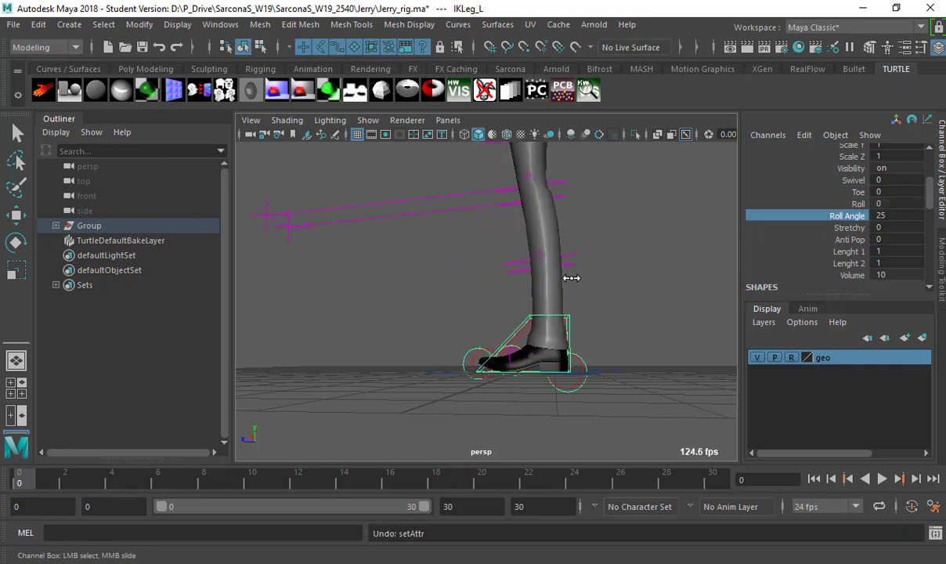
left_click(774, 228)
middle_click_drag(774, 228, 727, 251)
scroll(501, 310, "down", 3)
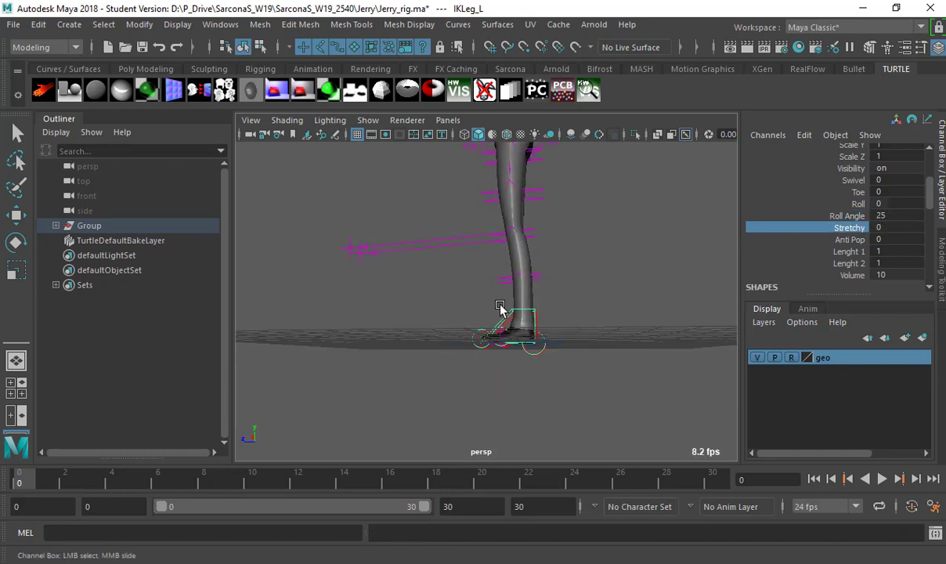
key("w")
left_click_drag(505, 319, 280, 309)
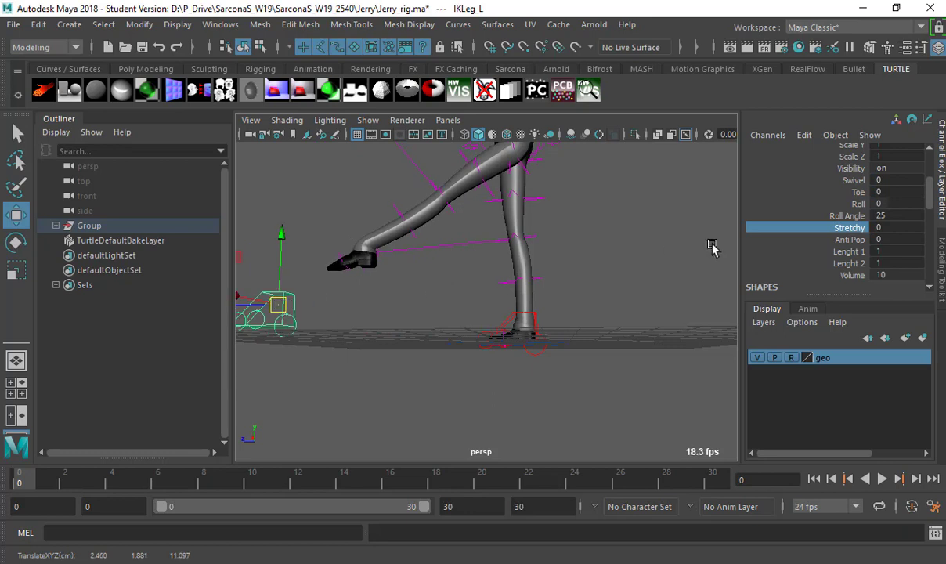
left_click(795, 227)
middle_click_drag(527, 259, 610, 256)
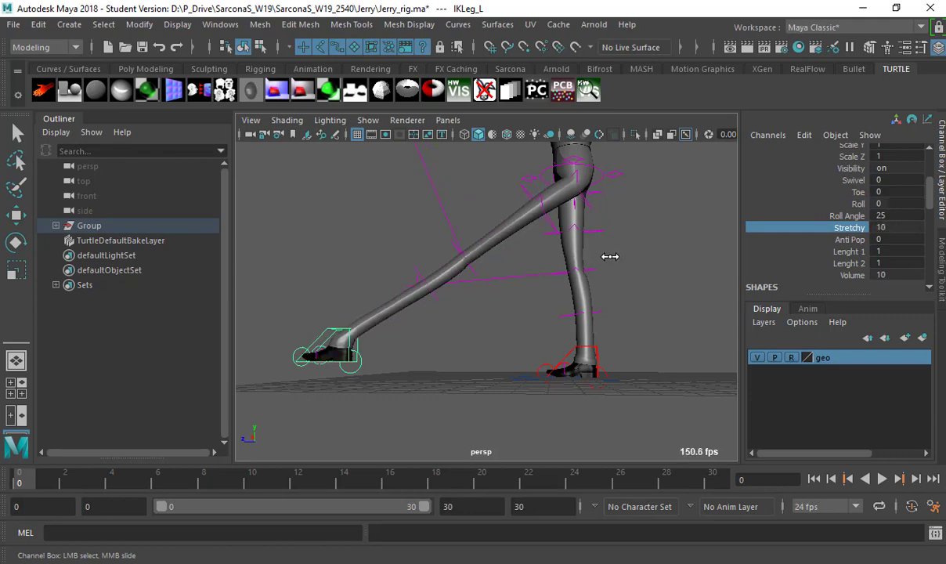
key("ctrl+z")
key("ctrl+z")
key("ctrl+z")
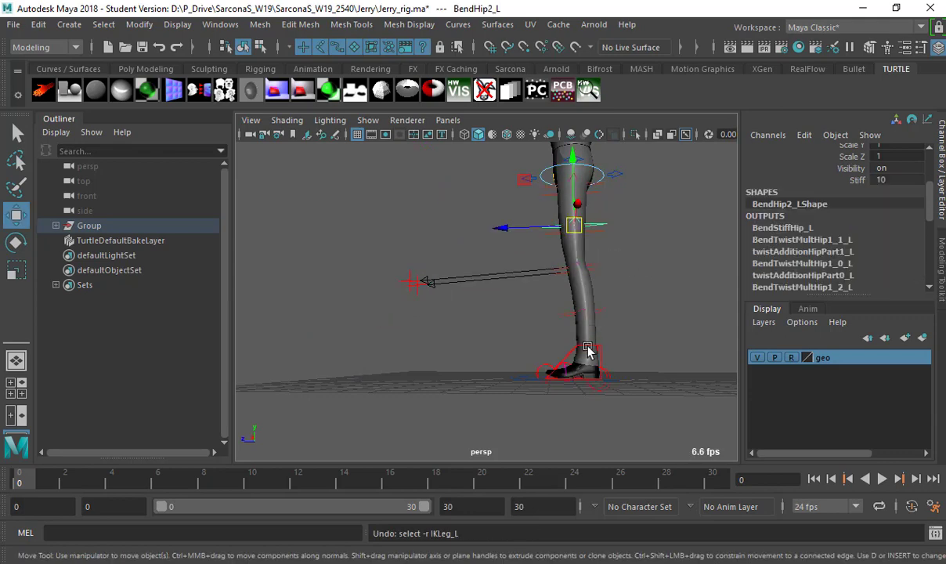
Test IKLeg_L's Anti Pop and Lenght 1 and Lenght 2, undoing the changes.
left_click(601, 347)
left_click(844, 240)
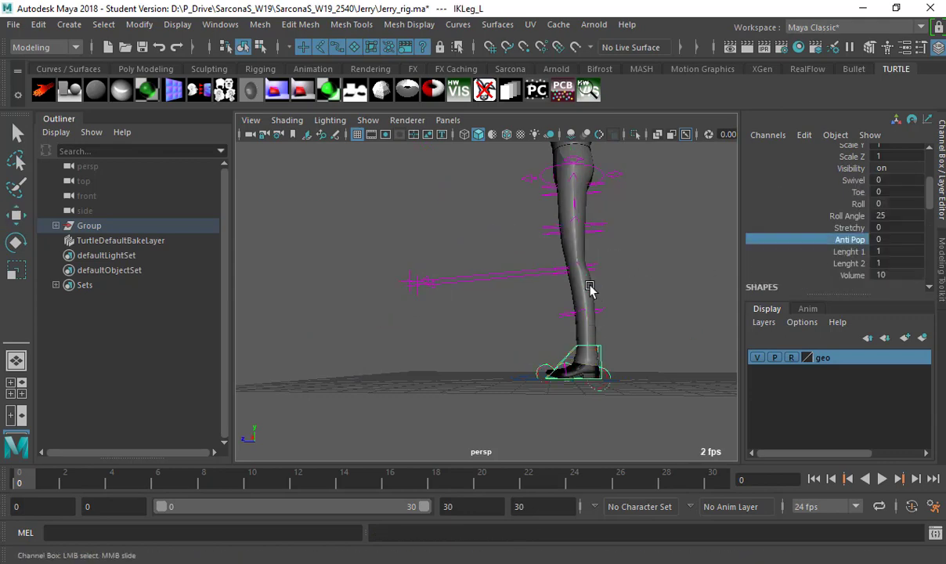
left_click_drag(600, 301, 581, 306, "alt")
key("w")
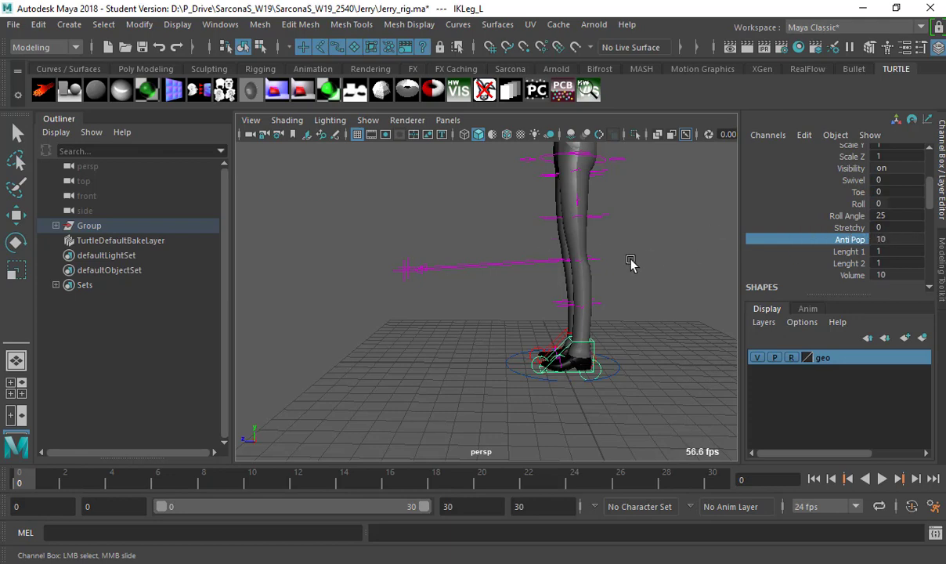
middle_click_drag(632, 263, 611, 277)
key("ctrl+z")
left_click(856, 251)
left_click(849, 263)
key("ctrl+z")
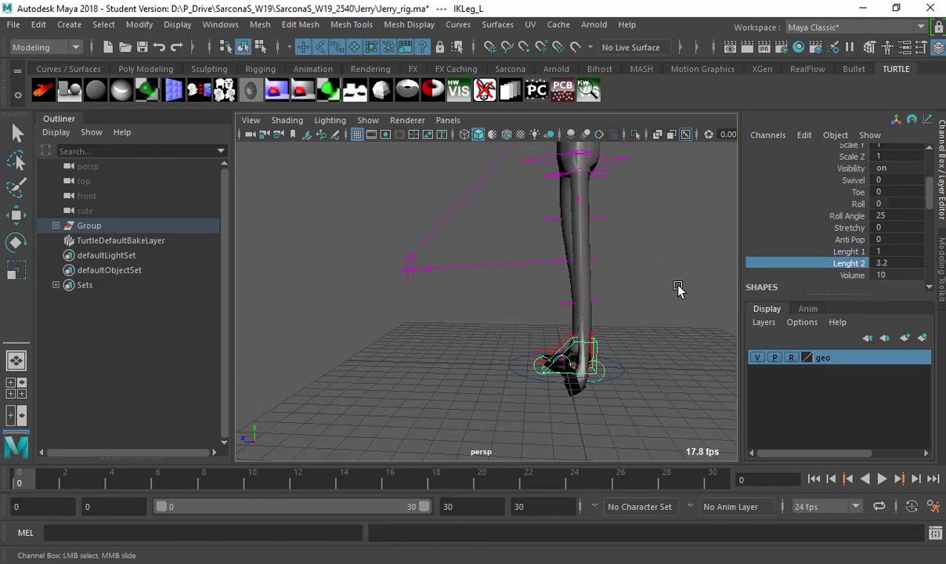
Lower the left foot control slightly and drop IKLeg_L's Volume from 10 to 0.
left_click(853, 276)
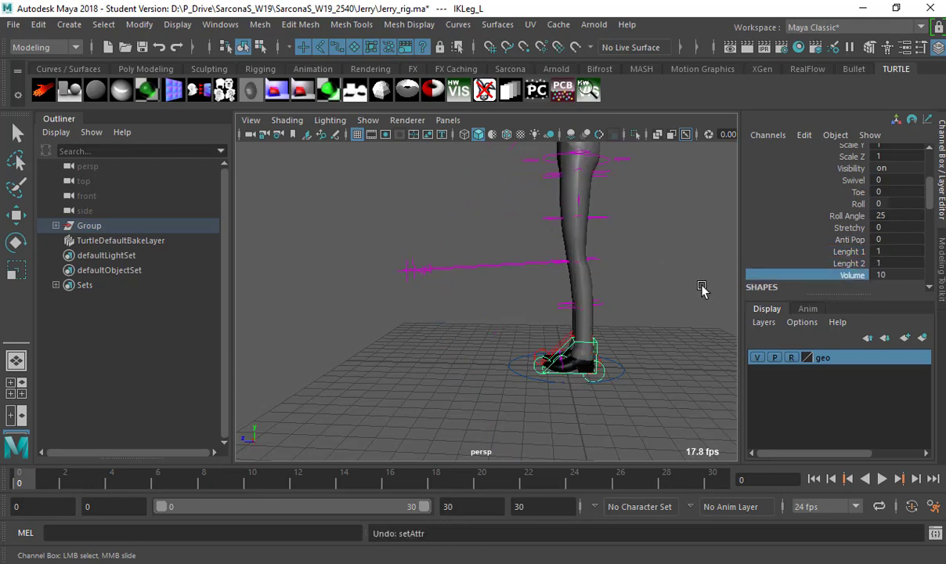
left_click_drag(570, 280, 509, 274, "alt")
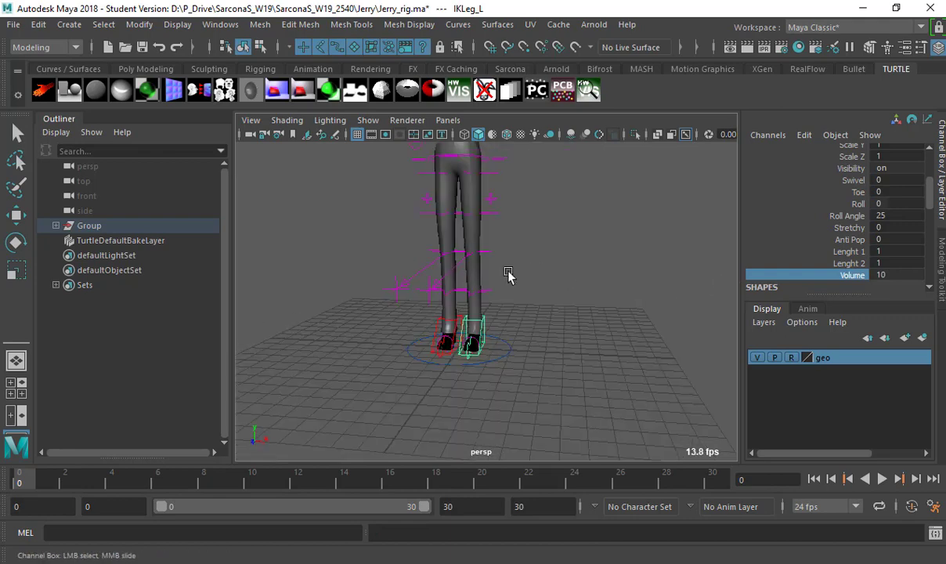
right_click_drag(491, 280, 505, 271, "alt")
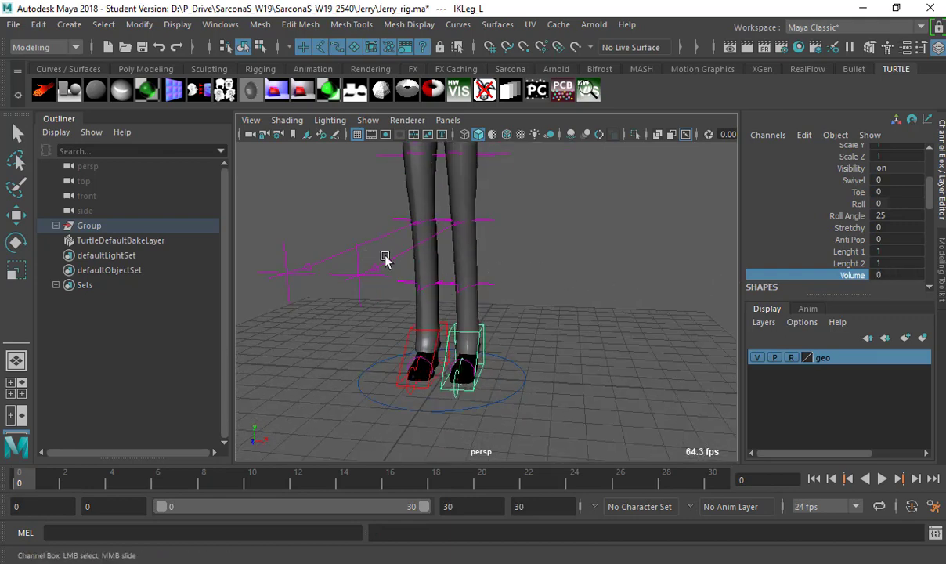
key("w")
left_click_drag(550, 244, 510, 306, "alt")
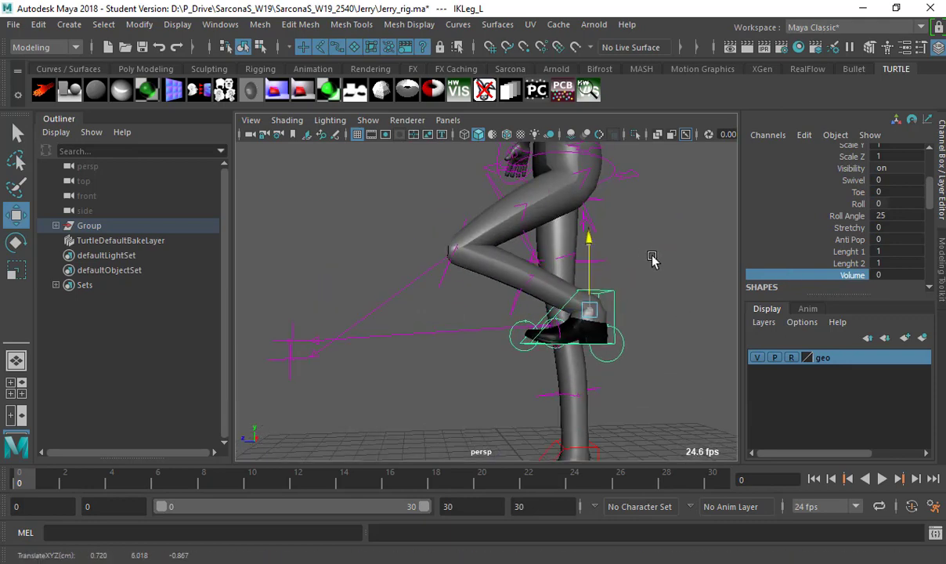
middle_click_drag(652, 260, 810, 276)
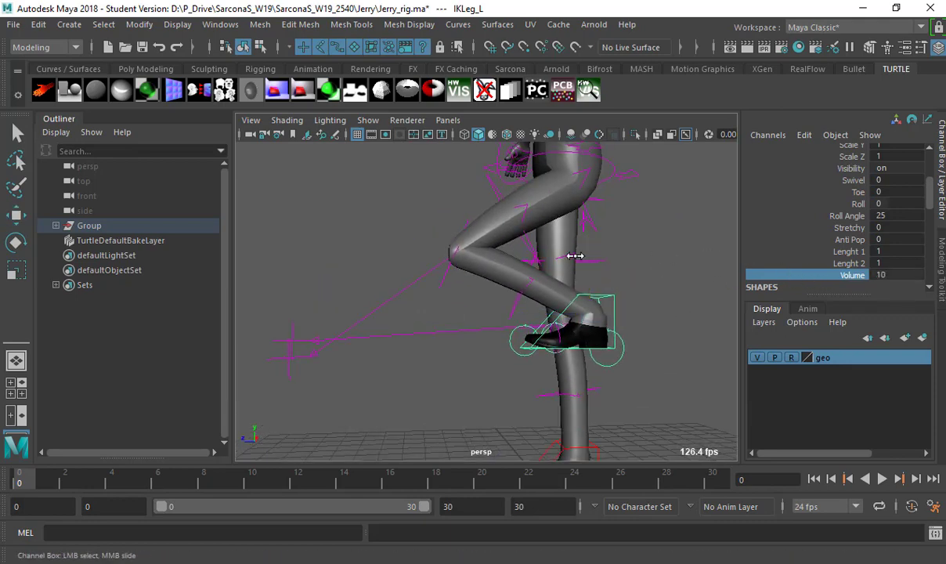
middle_click_drag(735, 258, 608, 220)
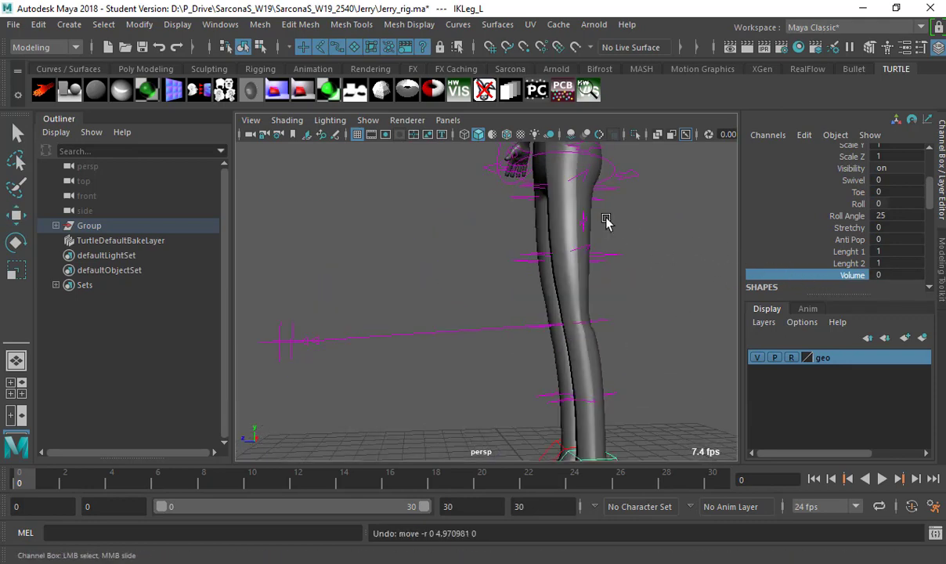
left_click_drag(608, 220, 545, 270, "alt")
scroll(519, 236, "up", 3)
Test squashing the face with squashMiddle_M, then undo it.
scroll(514, 247, "up", 5)
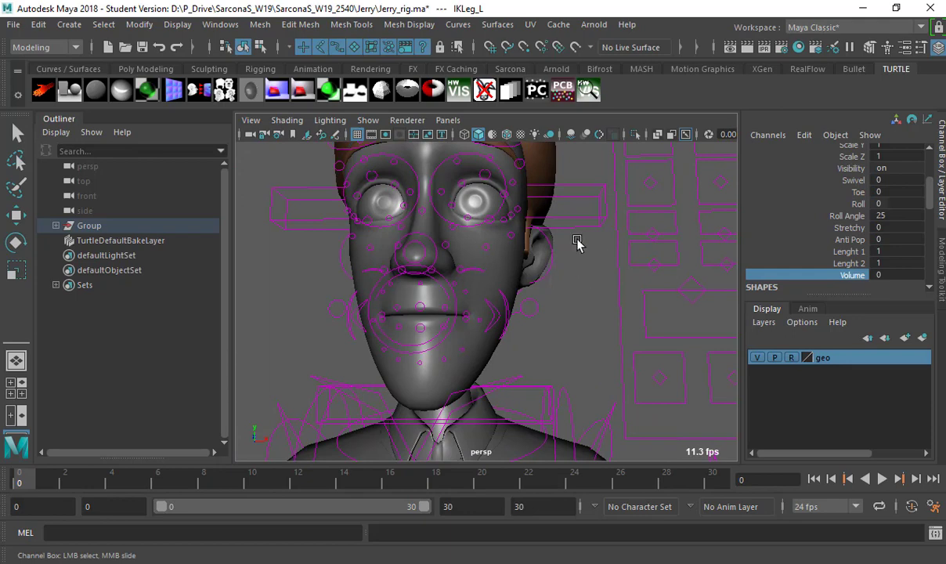
left_click(579, 194)
key("w")
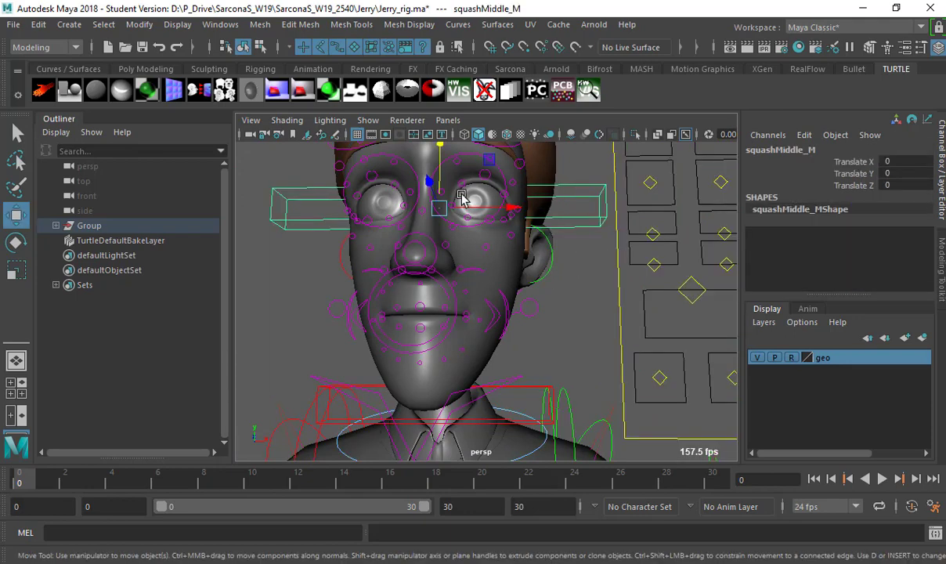
left_click_drag(442, 217, 417, 196)
key("ctrl+z")
Move the left ear outward and scale both ears up to about 2.2.
left_click(552, 259)
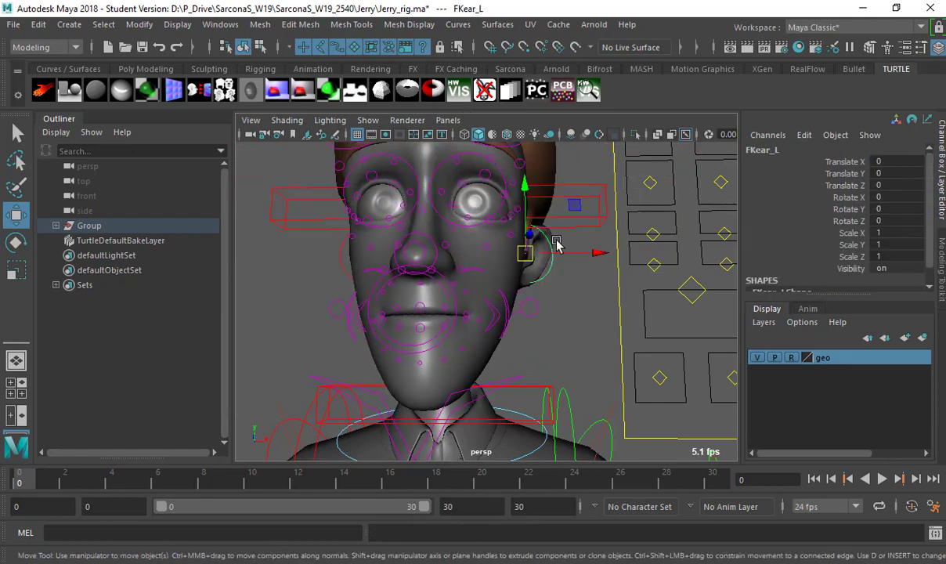
left_click_drag(531, 246, 629, 244)
key("r")
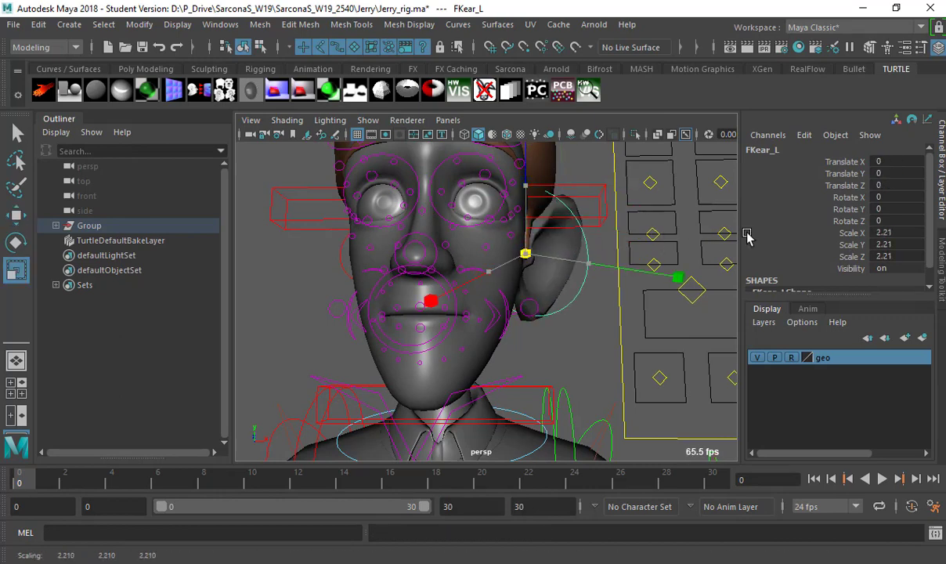
left_click_drag(748, 238, 748, 237)
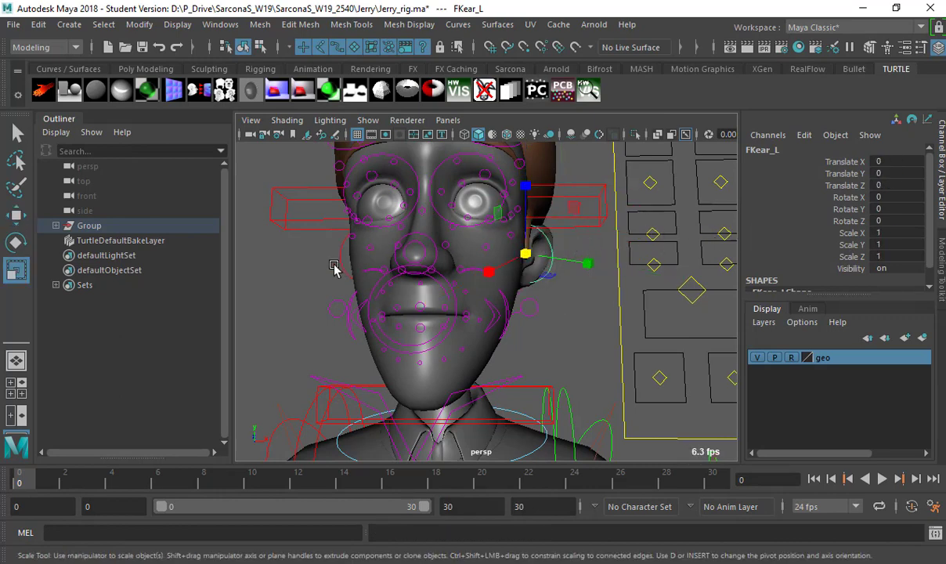
left_click_drag(360, 284, 327, 258, "alt")
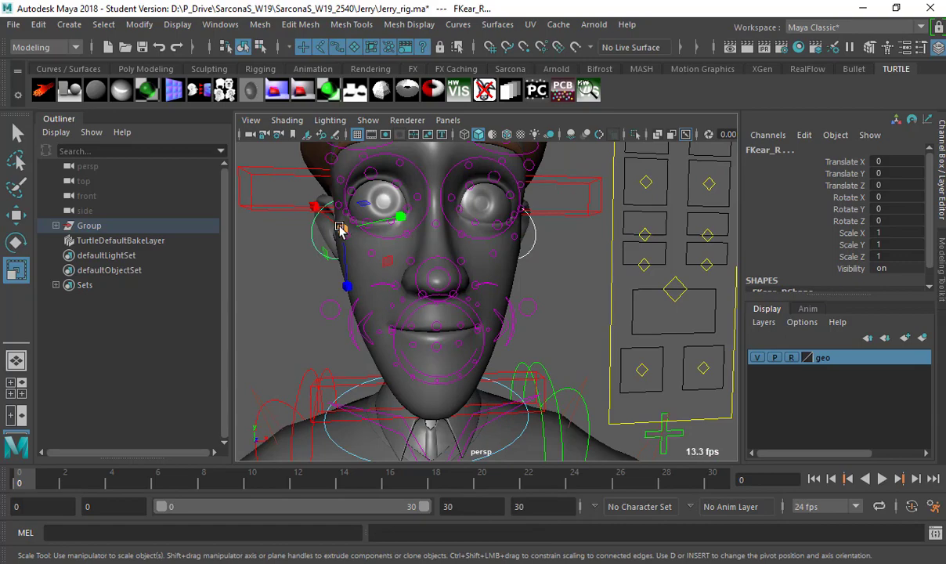
left_click_drag(339, 228, 383, 236)
left_click_drag(504, 276, 496, 298, "alt")
Tilt the right ear FKear_R by rotating it, then select EyeRegion_L.
key("e")
left_click(546, 274)
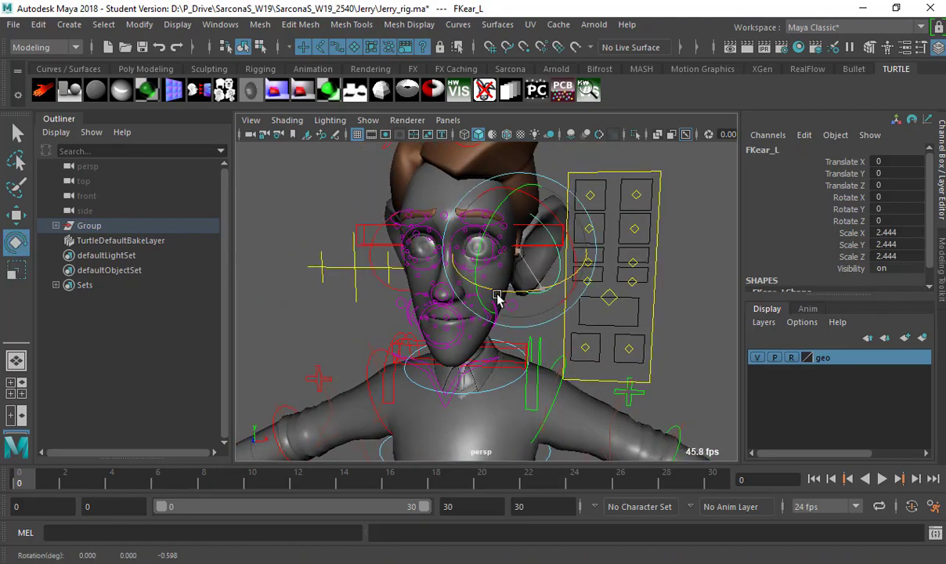
left_click(385, 287)
left_click_drag(389, 287, 429, 291)
left_click(283, 196)
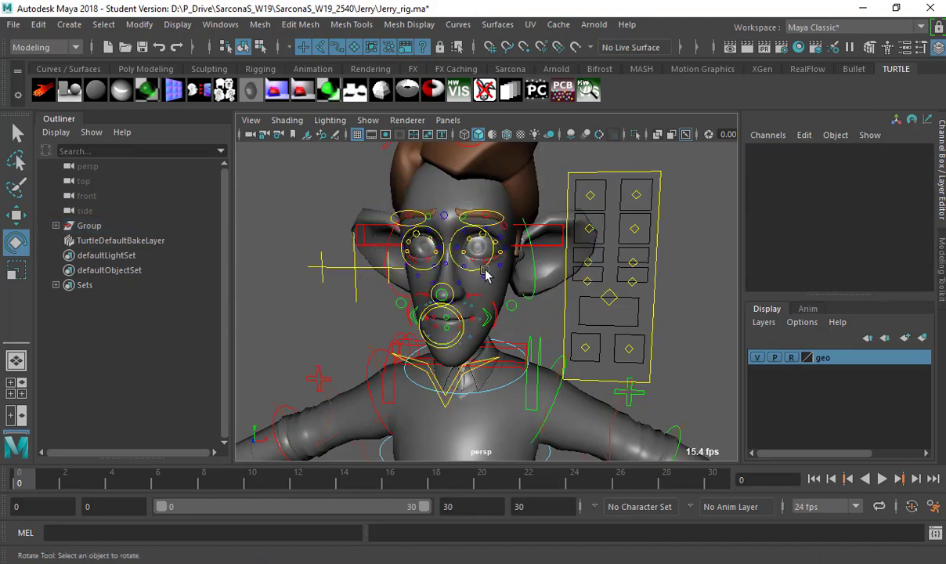
left_click_drag(284, 196, 511, 267, "alt")
left_click(480, 231)
key("w")
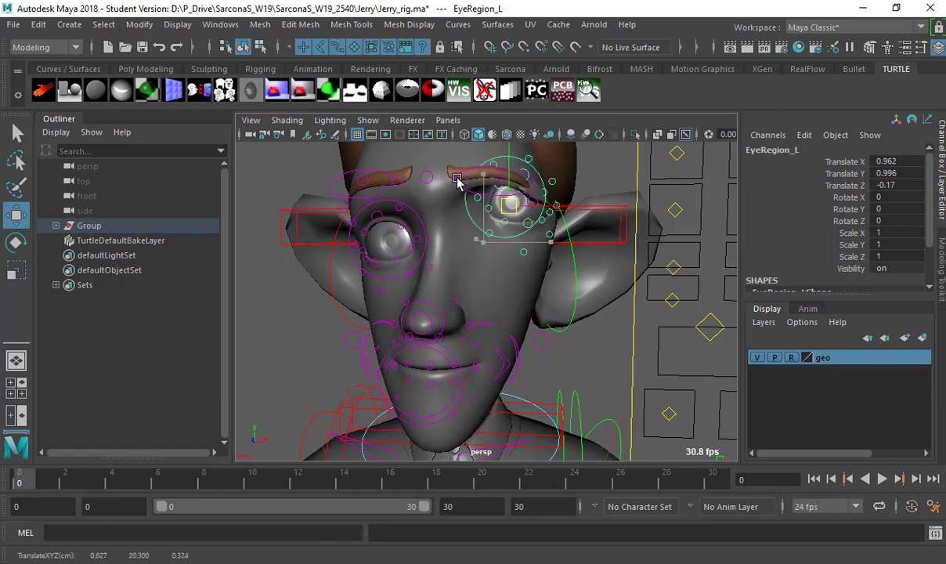
Enlarge EyeRegion_L and turn it around its vertical axis.
key("r")
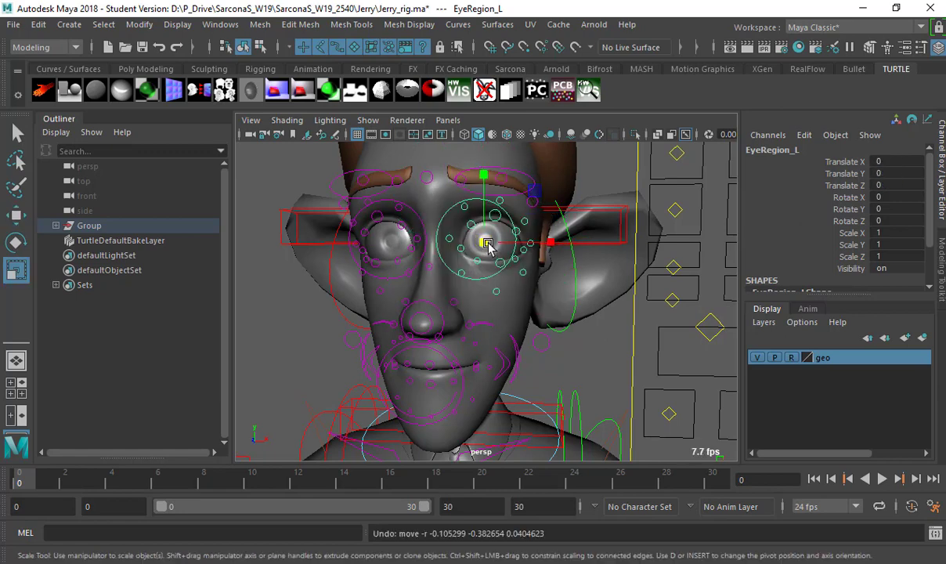
left_click_drag(486, 244, 540, 249)
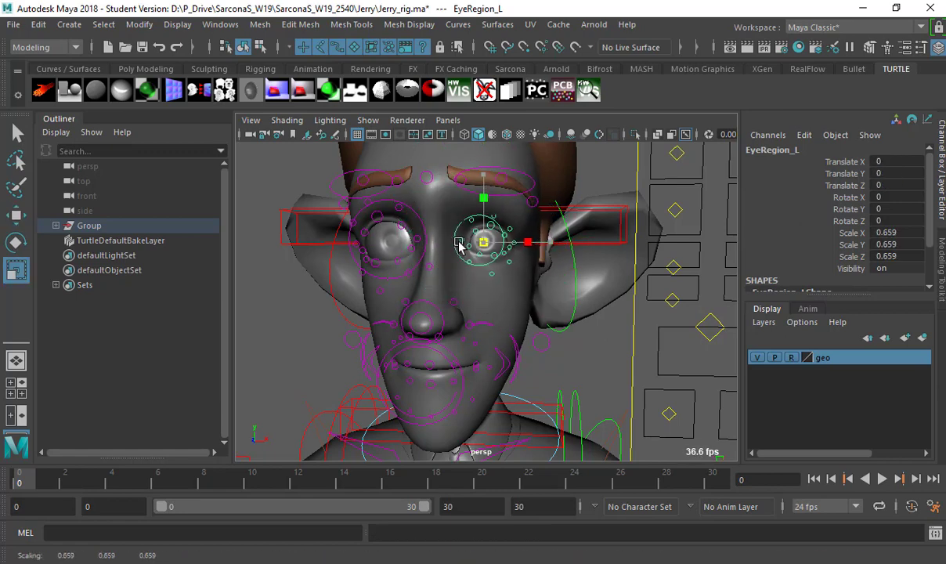
key("e")
left_click_drag(496, 241, 530, 244)
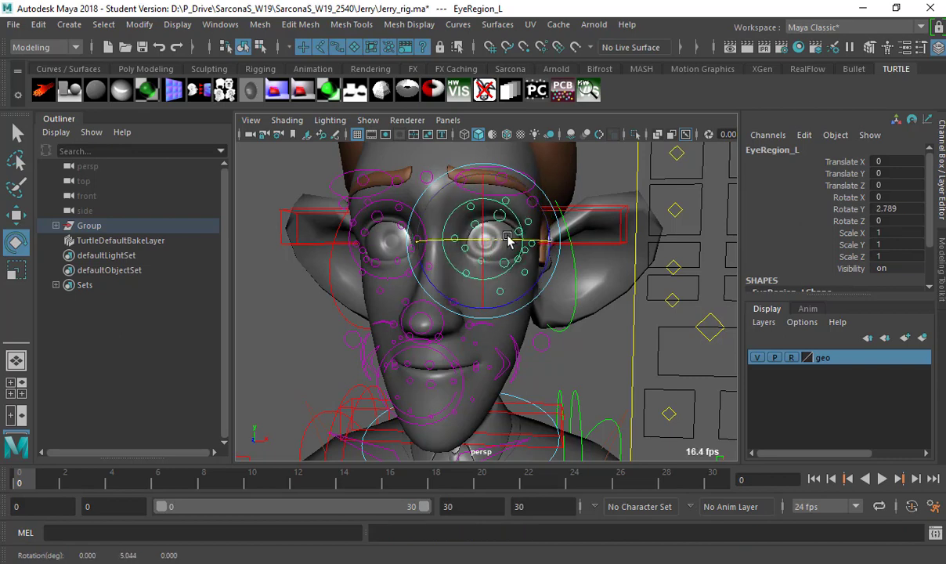
scroll(486, 249, "down", 3)
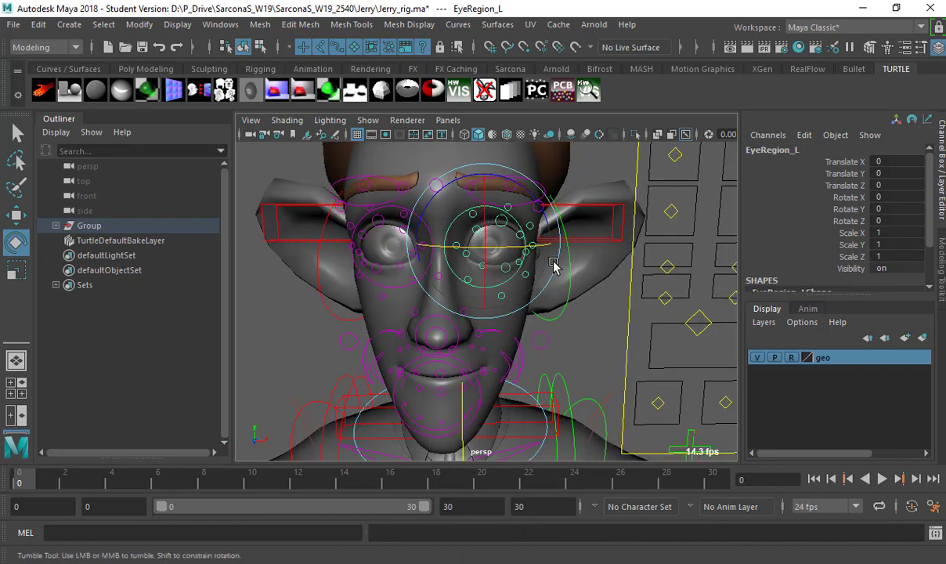
left_click_drag(555, 264, 687, 250, "alt")
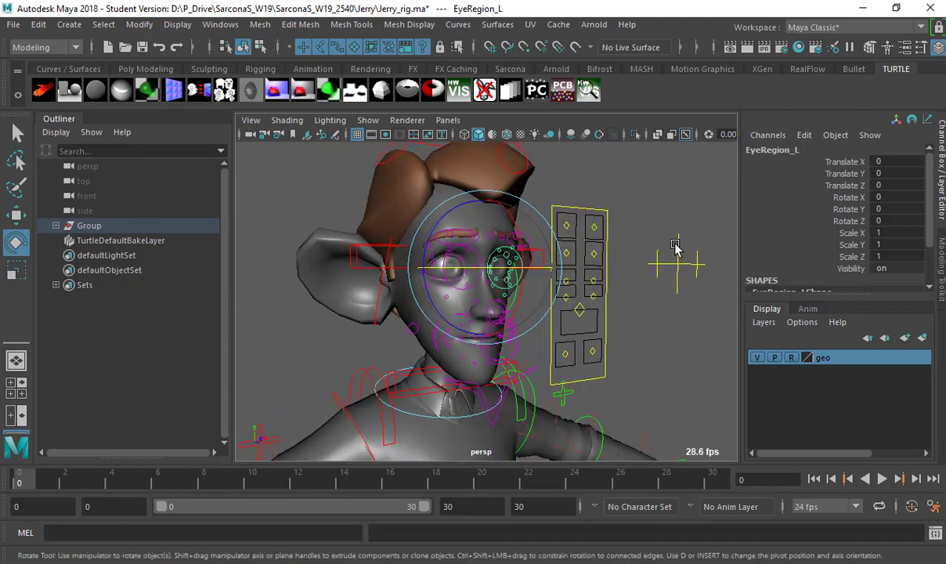
Test-move the AimEye_M and AimEye_L eye targets, undoing both moves.
left_click(675, 249)
left_click_drag(644, 274, 502, 280, "alt")
key("w")
left_click_drag(432, 278, 474, 317)
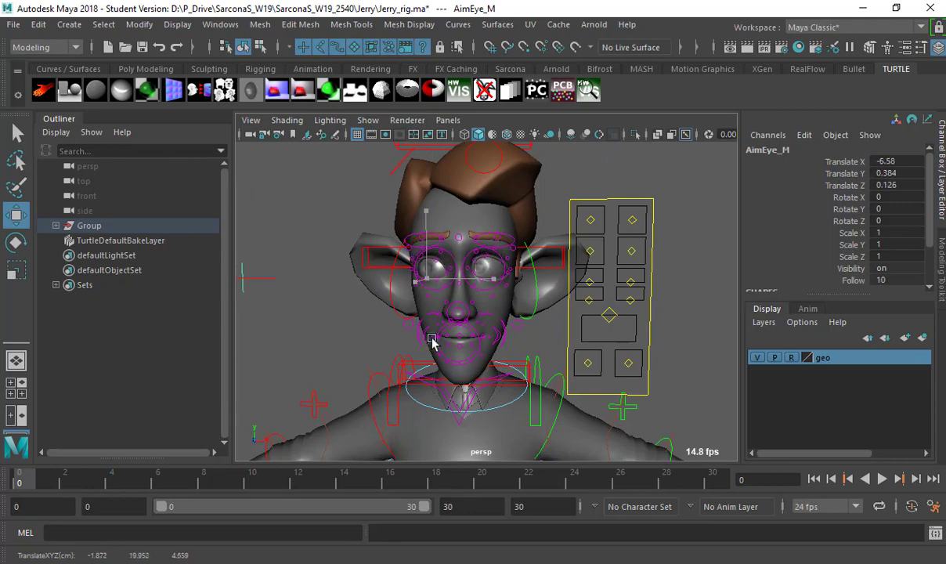
key("ctrl+z")
left_click_drag(451, 336, 311, 209, "alt")
left_click(340, 288)
left_click_drag(489, 231, 270, 275)
key("ctrl+z")
Move AimEye_L to the left so the eyes follow, then select AimEye_R.
left_click(347, 292)
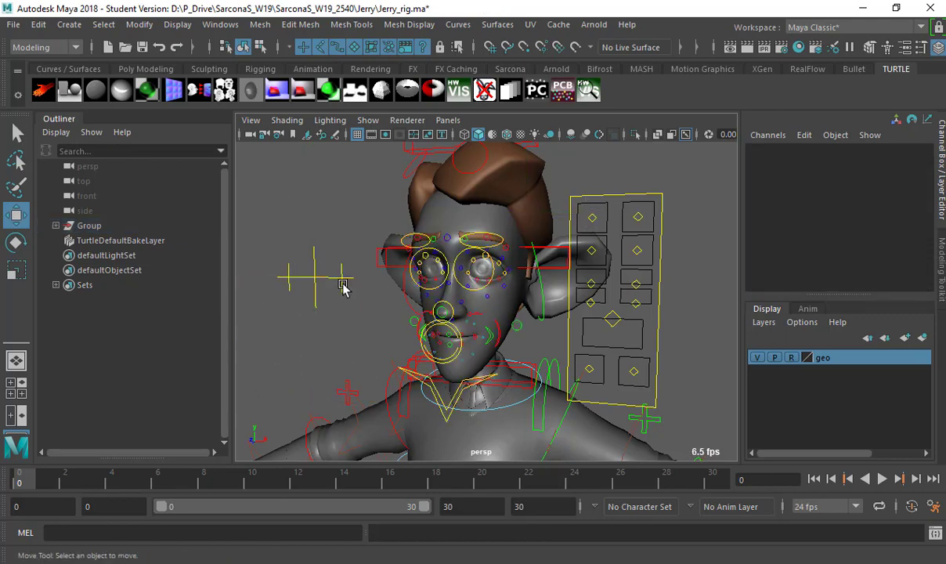
left_click(344, 286)
left_click_drag(345, 286, 283, 294)
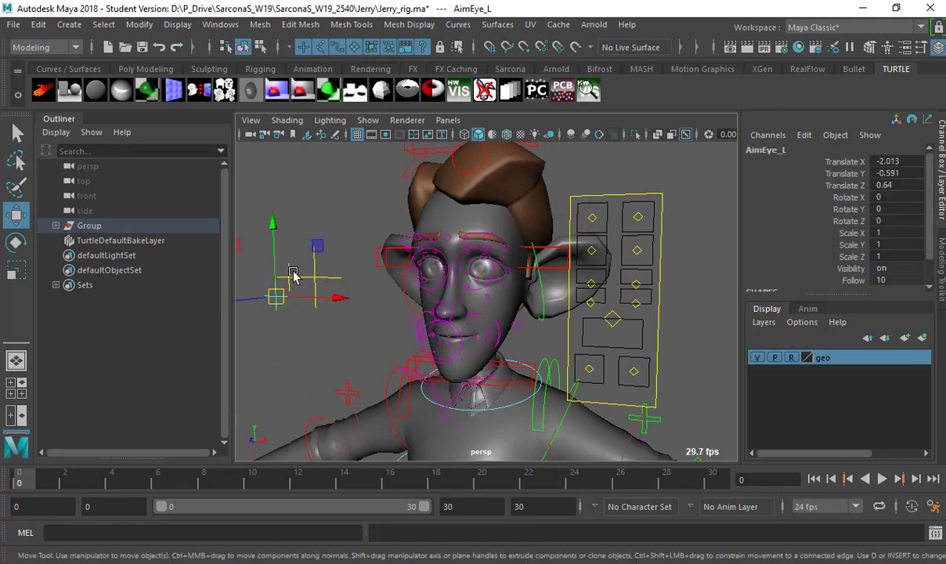
left_click(313, 286)
left_click_drag(423, 320, 459, 313, "alt")
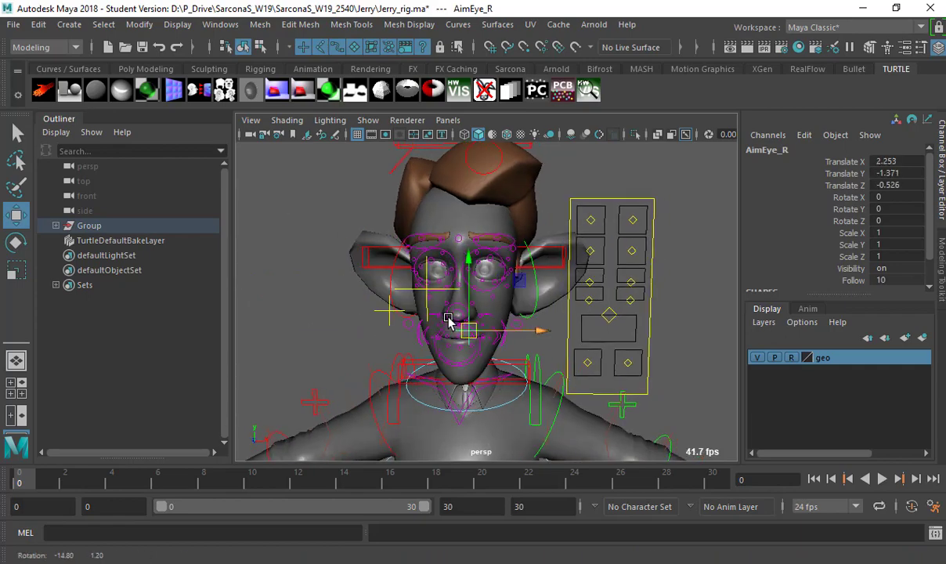
scroll(464, 239, "up", 5)
scroll(463, 239, "up", 4)
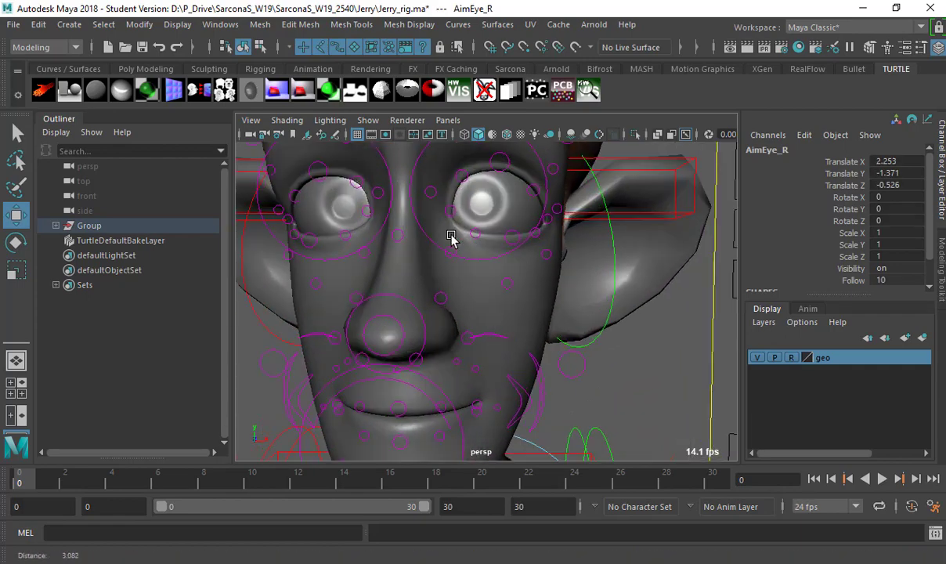
Lower the left and right inner upper eyelid controls.
left_click(501, 196)
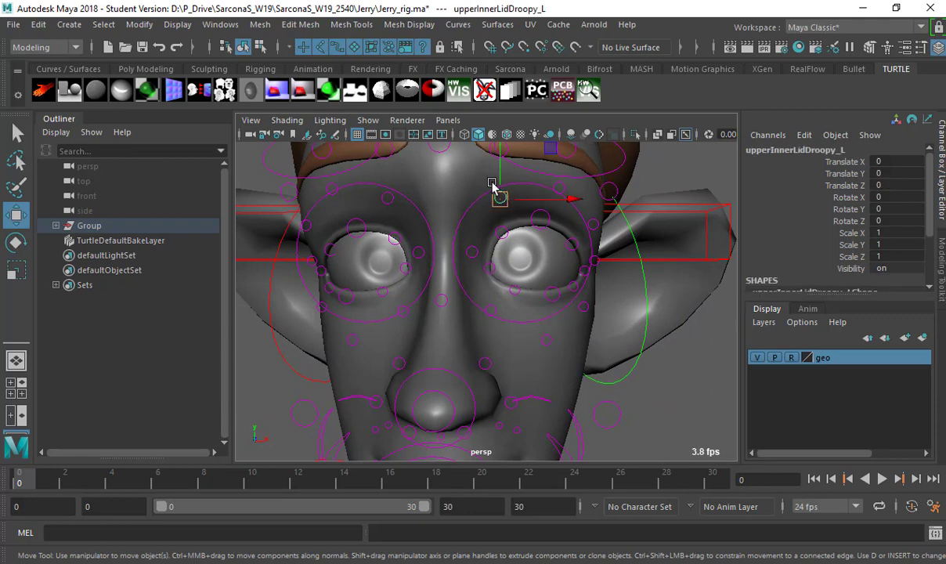
left_click_drag(390, 174, 387, 196)
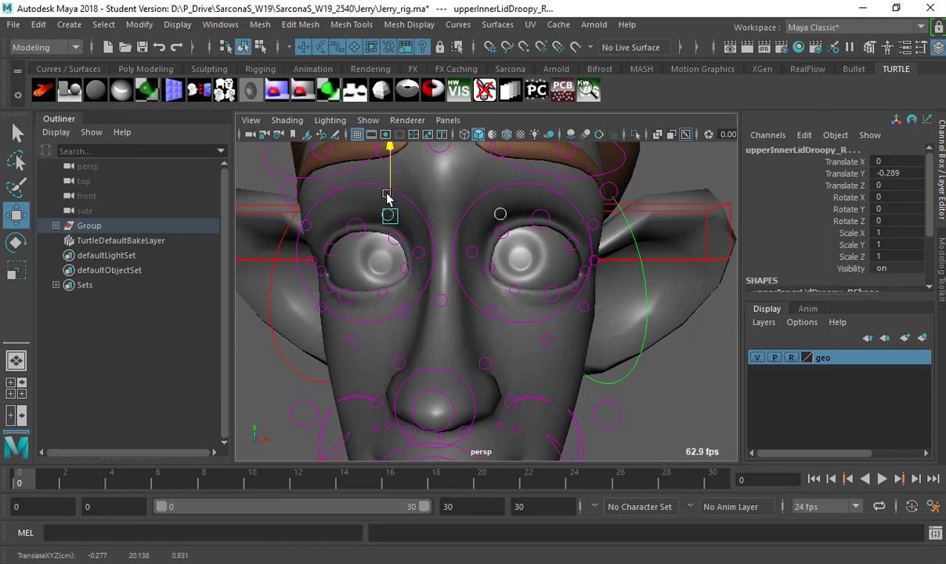
left_click(397, 237)
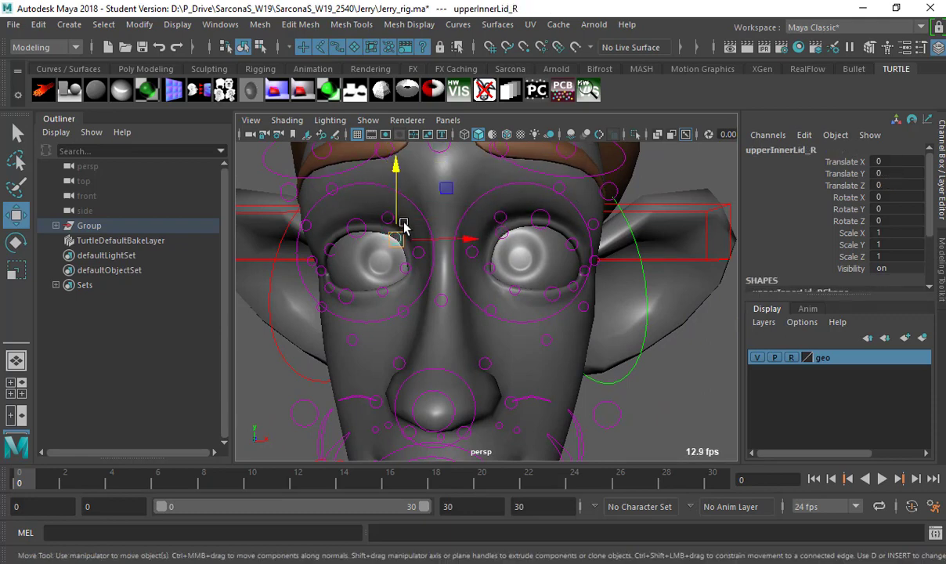
left_click_drag(504, 209, 500, 233)
key("ctrl+z")
Raise upperLip_M to translate Y 0.538 to bare the teeth.
middle_click_drag(455, 307, 443, 237, "alt")
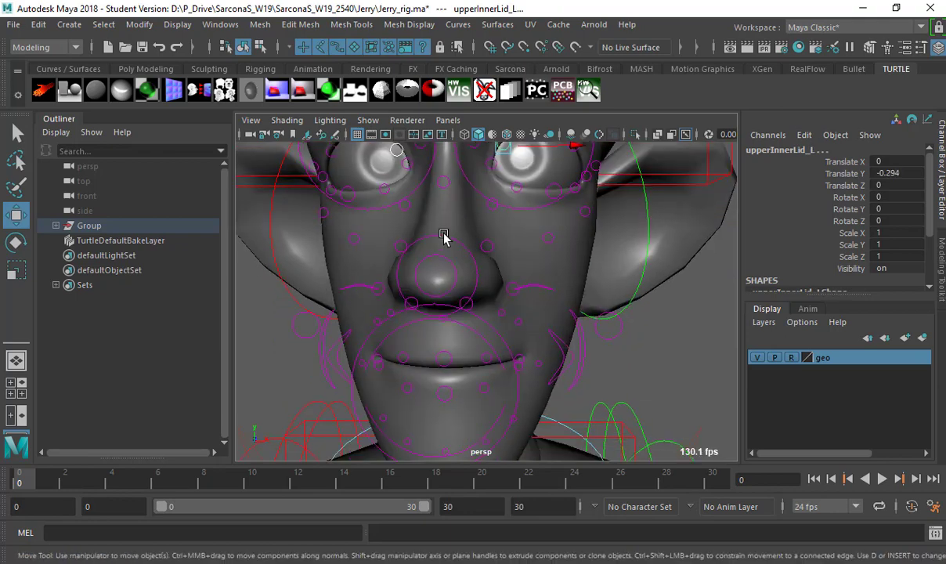
left_click(448, 357)
left_click_drag(445, 324, 445, 293)
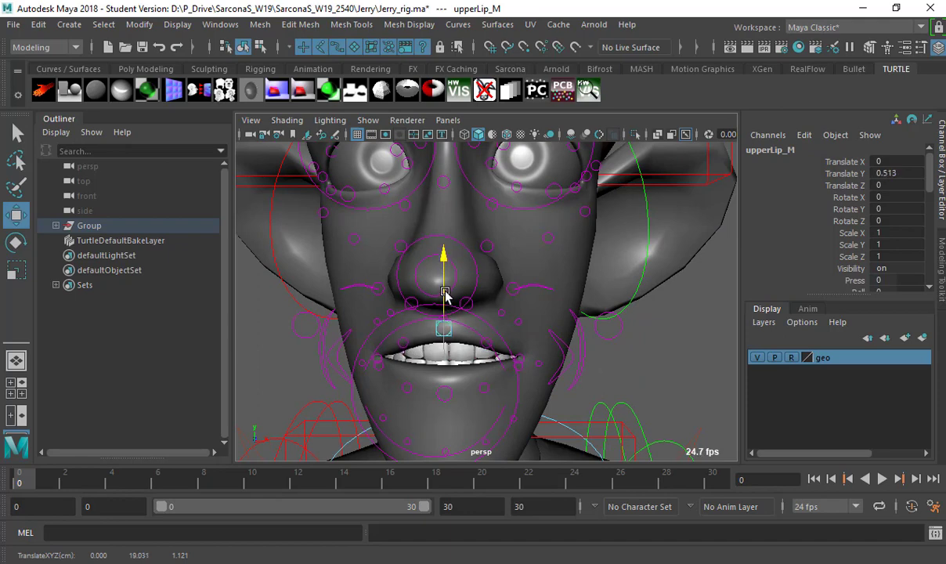
Open the mouth with lowerLip_M and shift upperLipA_L outward and up.
left_click(443, 382)
left_click(444, 384)
left_click_drag(445, 375, 445, 404)
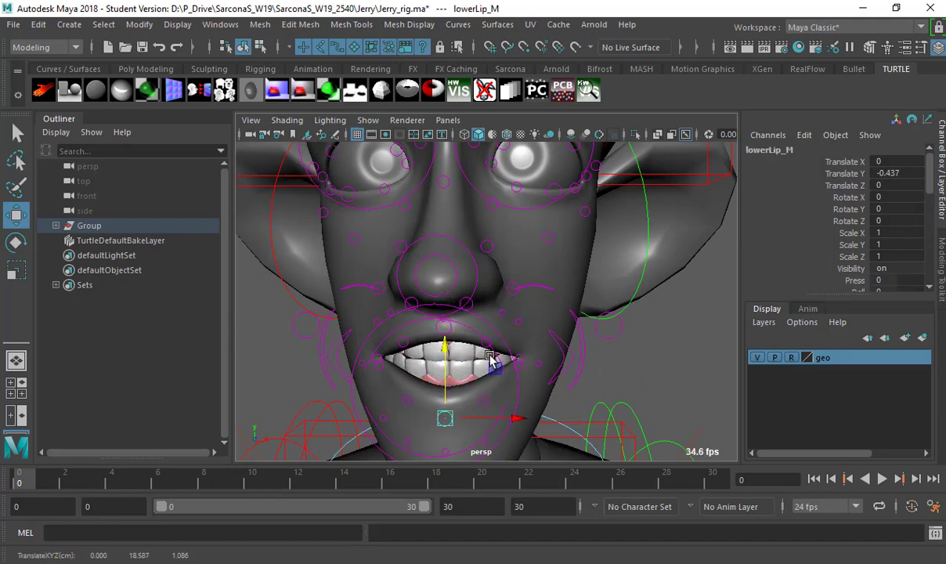
left_click(491, 337)
left_click_drag(492, 336, 505, 265)
Raise the left upper smile fold control.
left_click(516, 368)
left_click(521, 323)
left_click(513, 282)
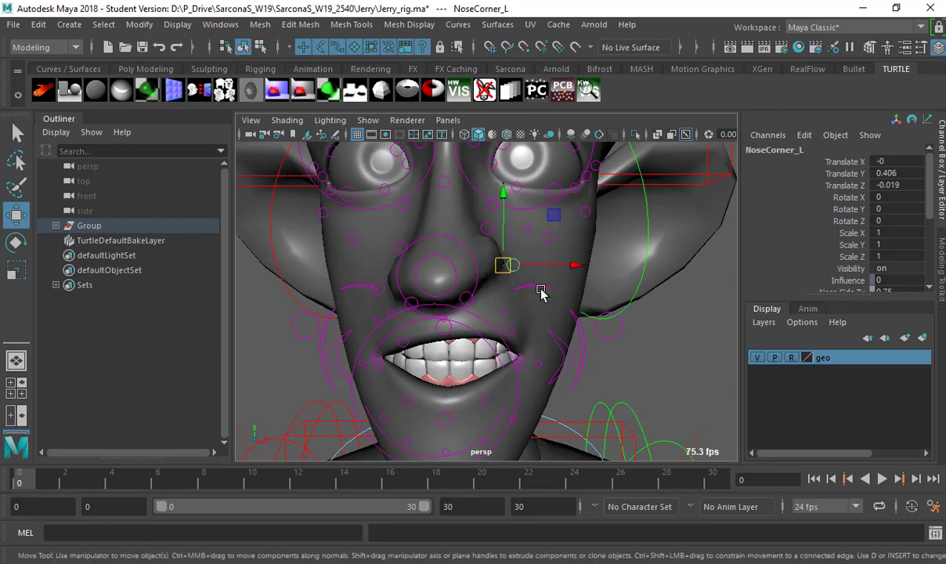
left_click(542, 291)
left_click_drag(543, 291, 541, 261)
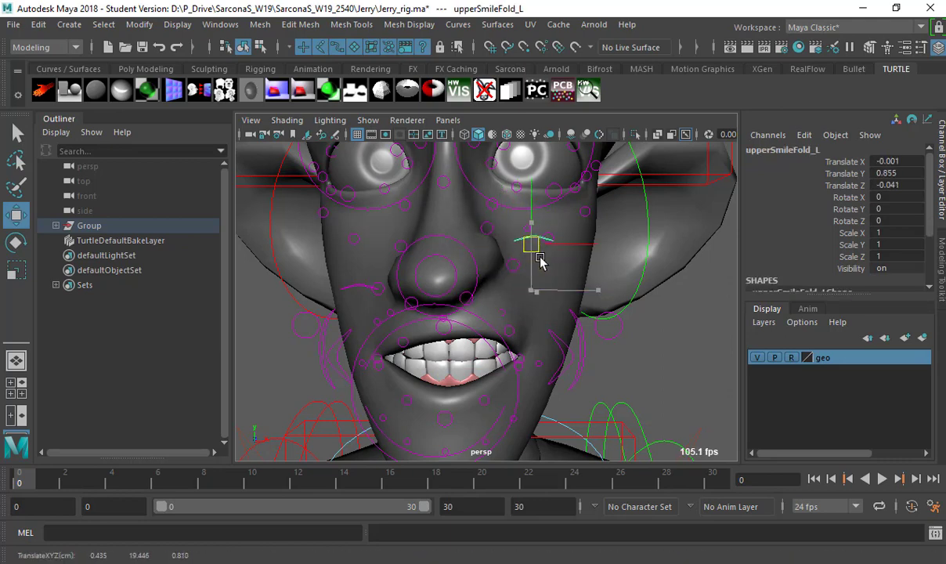
Raise the Lip_L mouth corner and twist it to Rotate Z about 41.
left_click(553, 351)
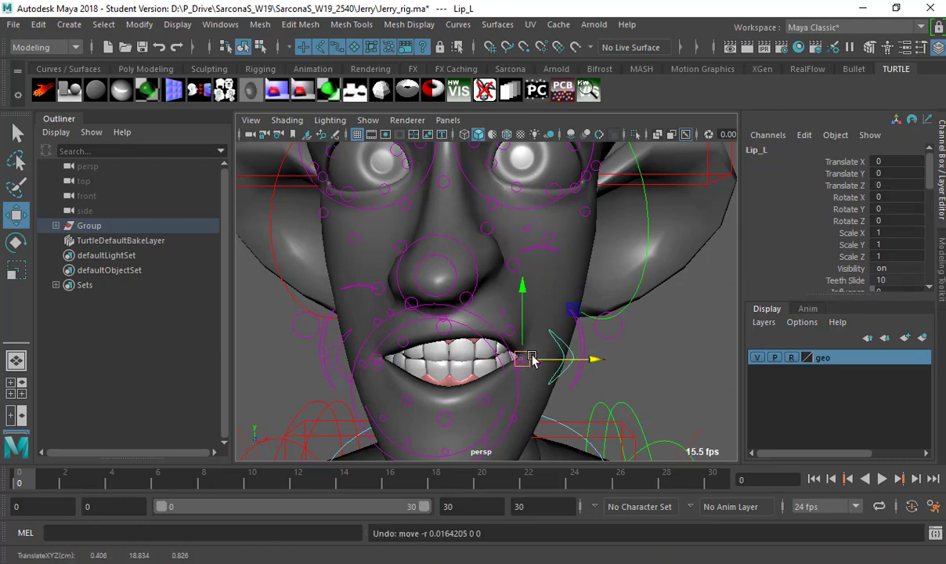
left_click_drag(530, 359, 538, 328)
key("e")
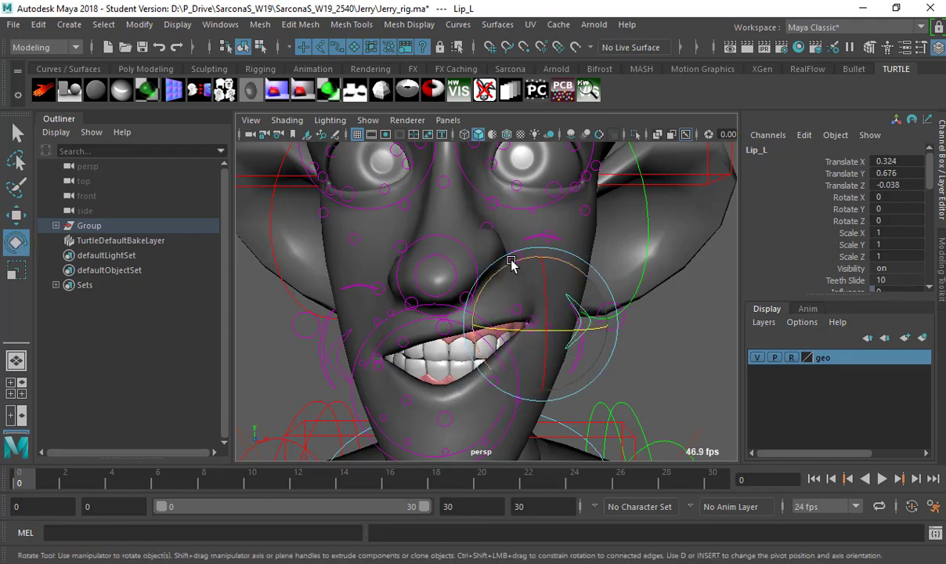
left_click_drag(507, 264, 466, 306)
scroll(862, 256, "down", 3)
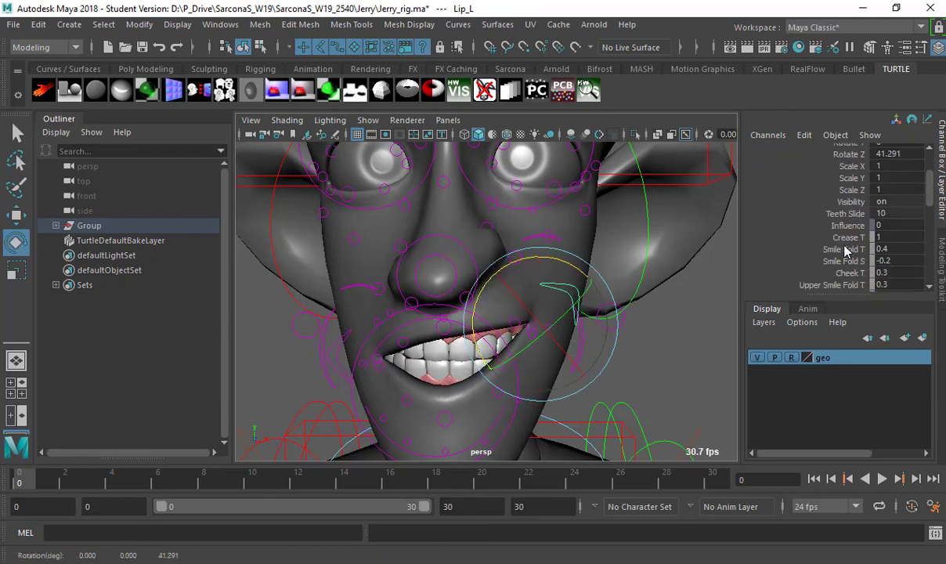
scroll(844, 245, "down", 6)
scroll(846, 246, "up", 3)
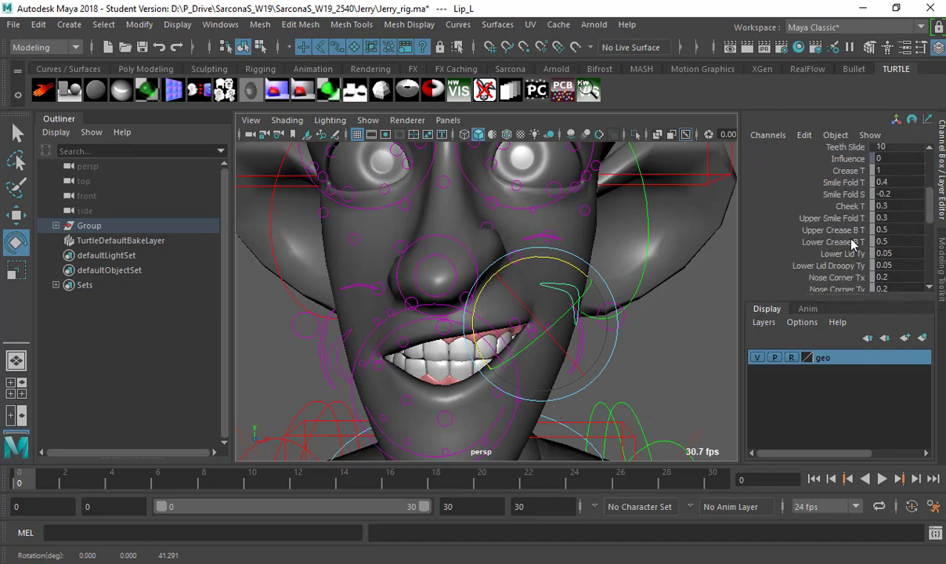
scroll(863, 247, "up", 3)
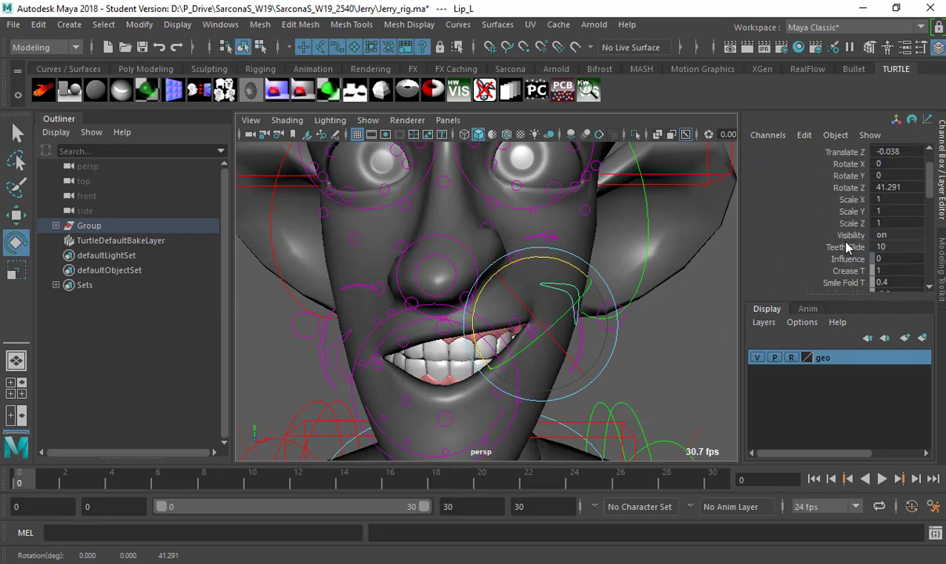
Slide Teeth Slide from 10 to 0 and select the Crease_L control.
left_click(846, 248)
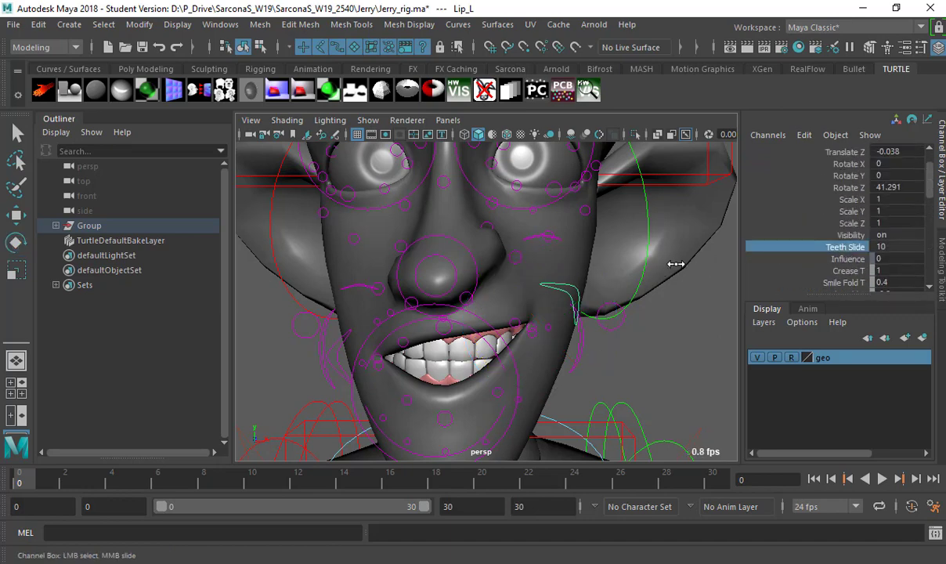
middle_click_drag(675, 264, 475, 266)
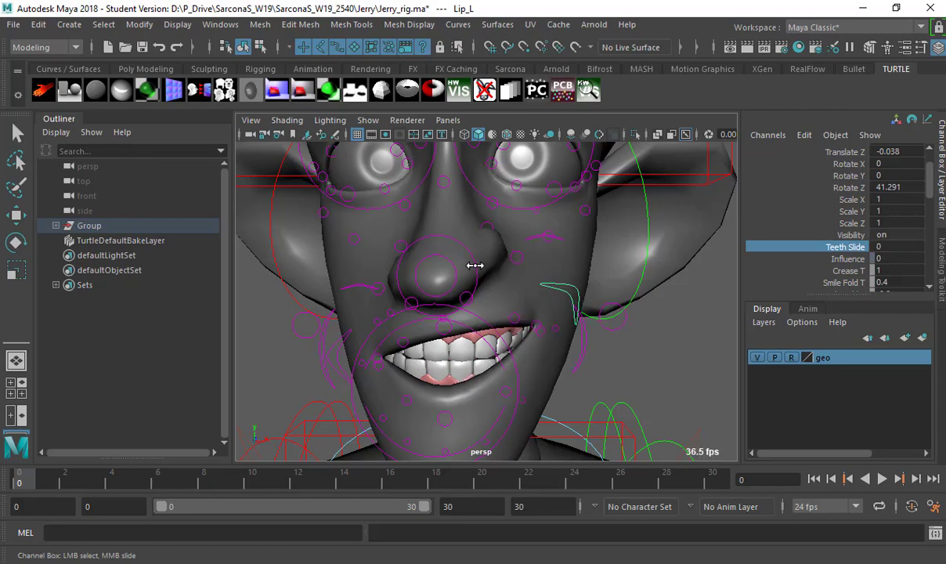
left_click(555, 327)
key("w")
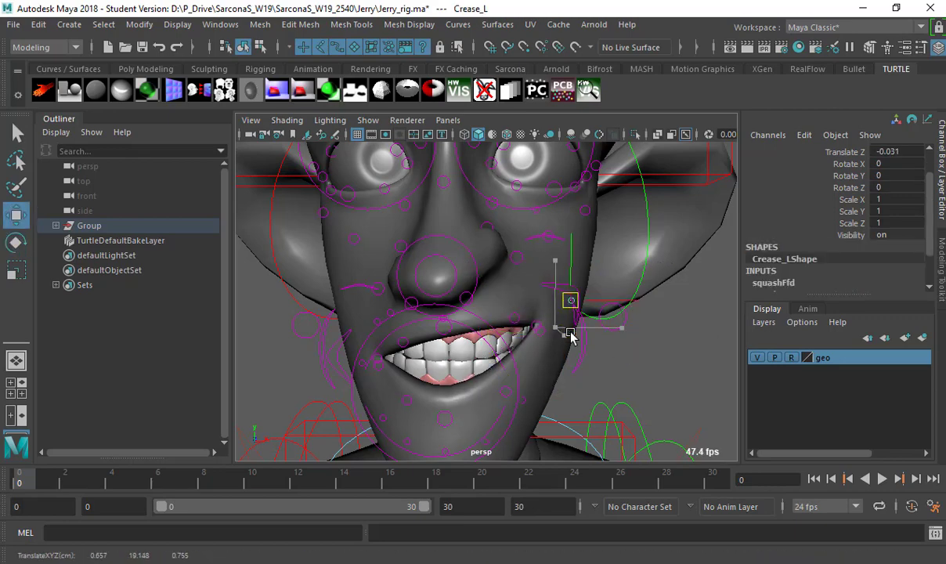
left_click_drag(594, 350, 374, 323, "alt")
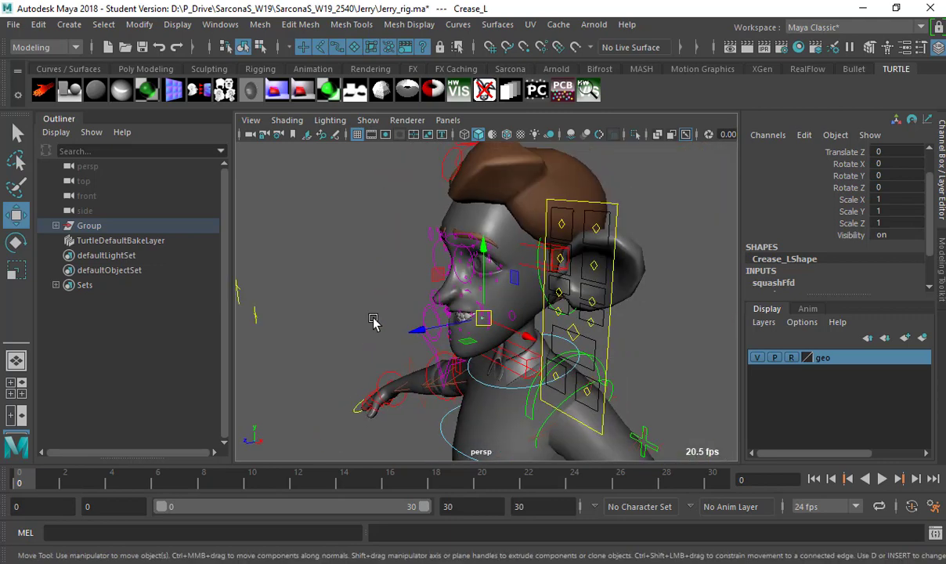
Select the left arm's FKIKArm_L switch control and frame the view on it.
left_click(363, 218)
left_click_drag(363, 218, 464, 227, "alt")
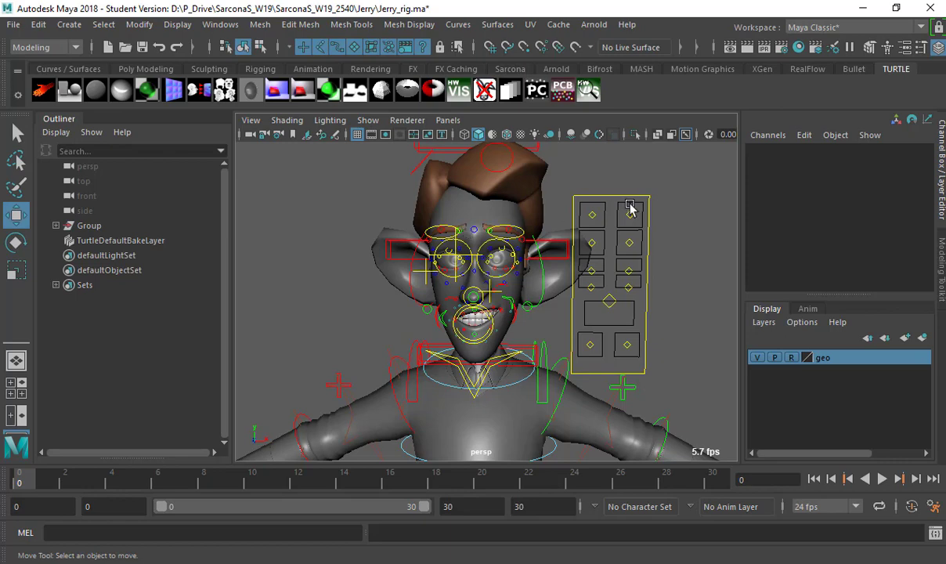
scroll(635, 185, "down", 5)
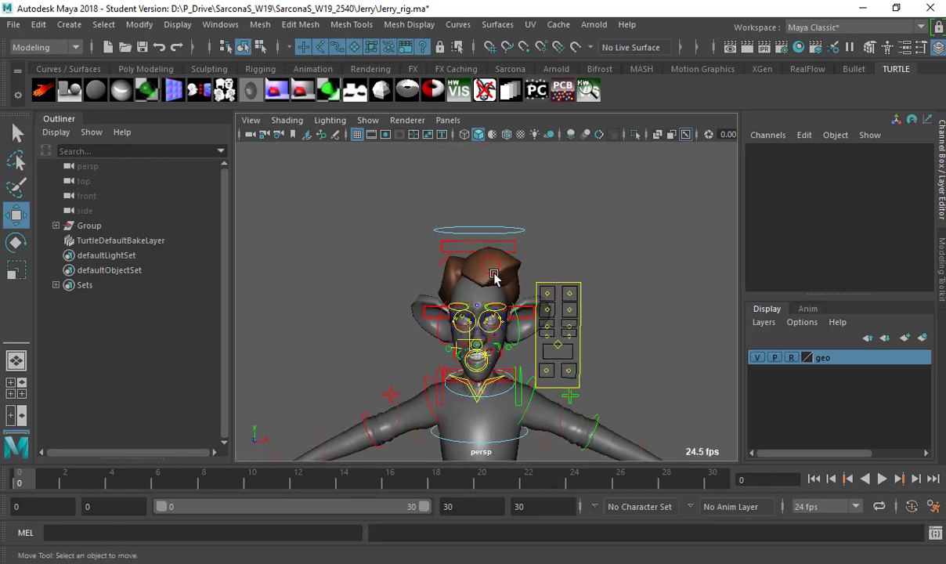
left_click_drag(498, 277, 464, 251, "alt")
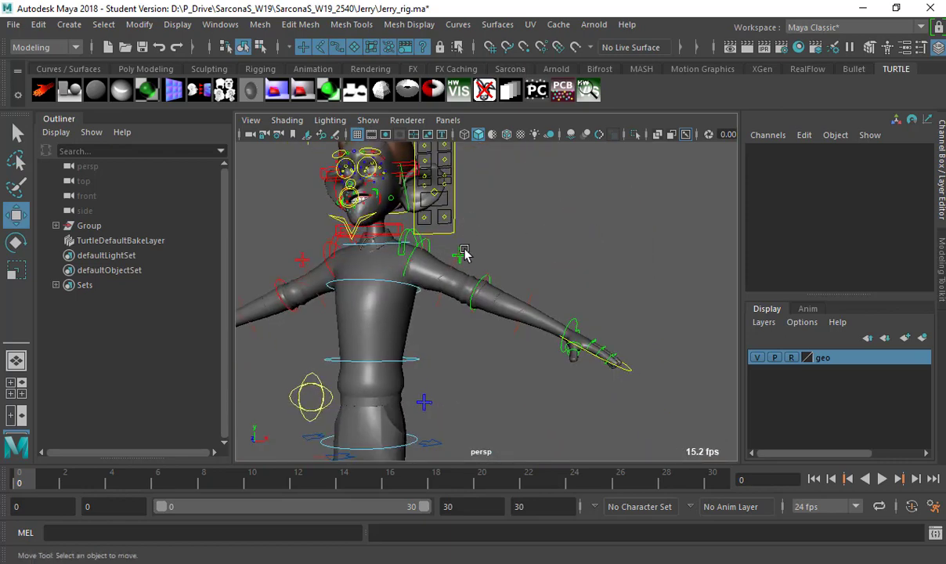
left_click(474, 262)
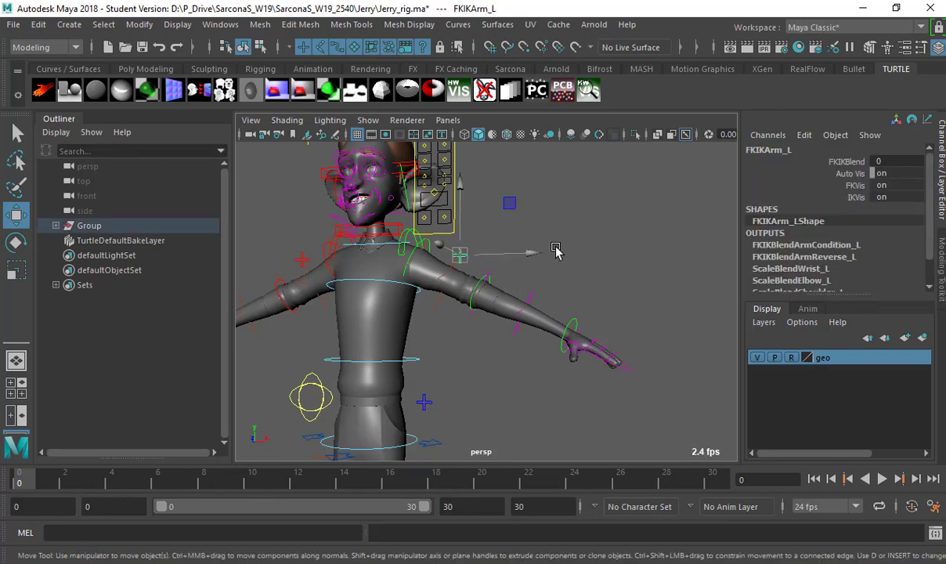
left_click_drag(559, 253, 455, 231, "alt")
key("f")
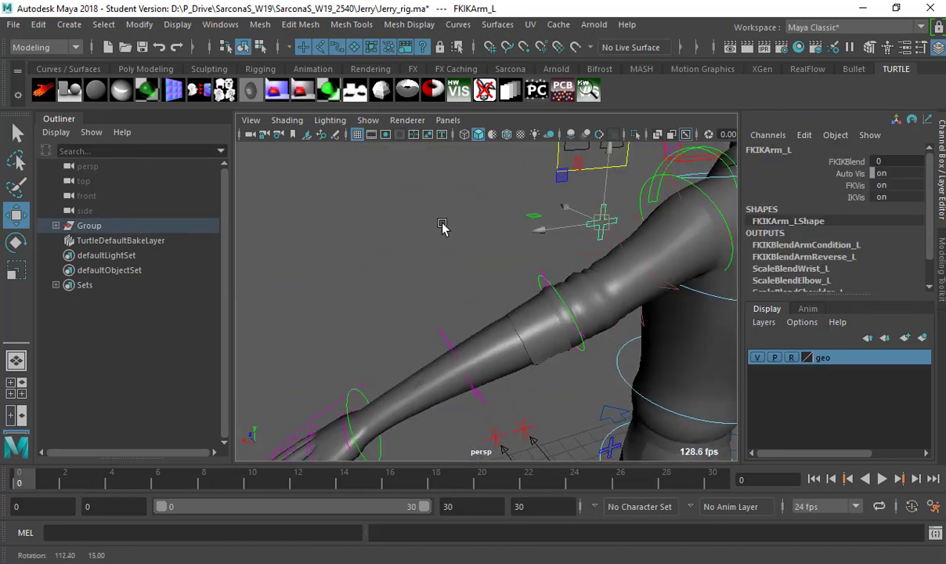
Set FKIKArm_L's FKIK Blend to 10 to switch the arm to IK.
left_click(856, 162)
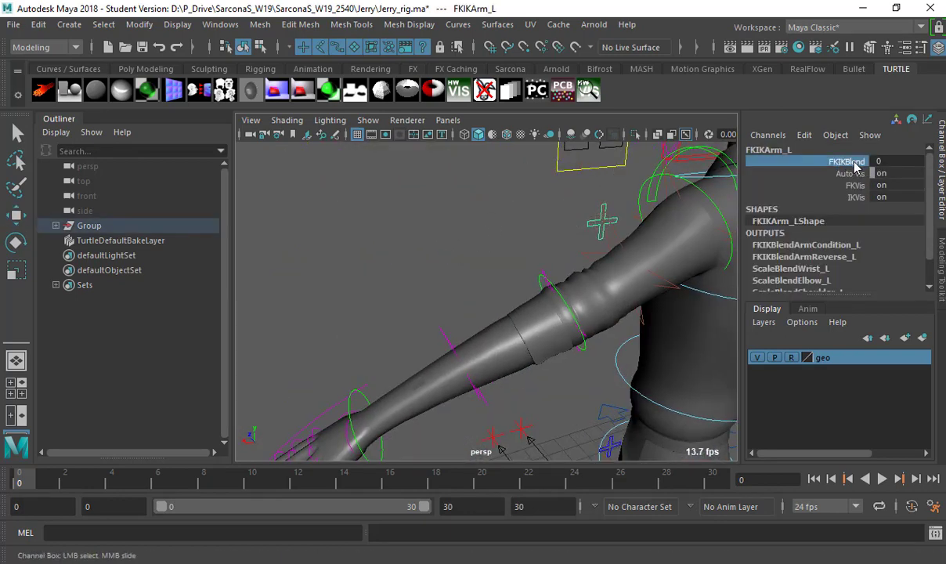
scroll(470, 268, "down", 3)
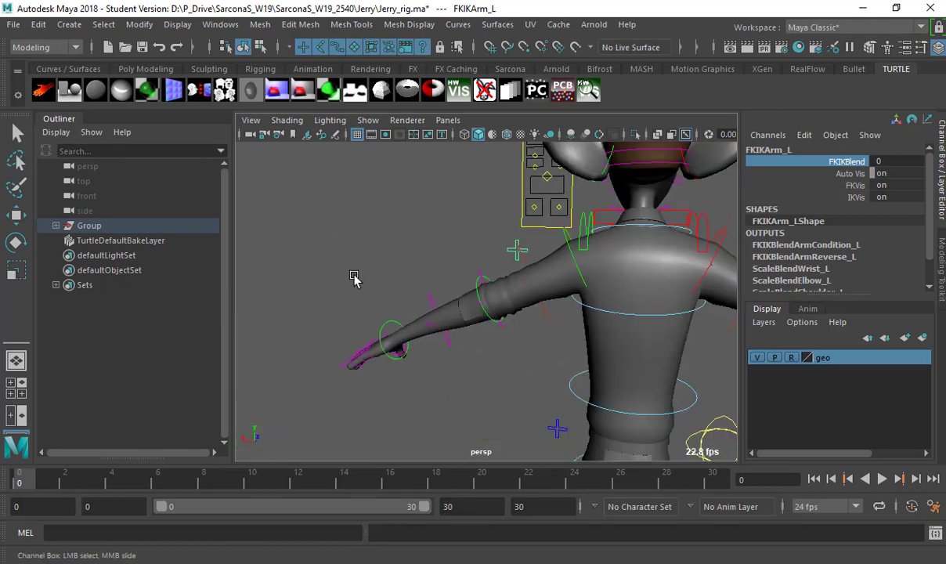
left_click(879, 162)
type("10")
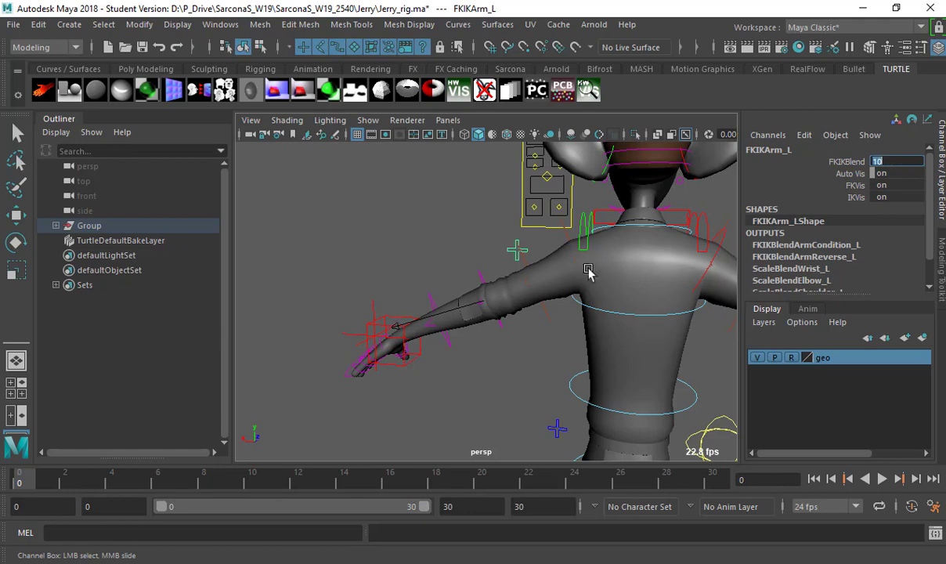
Move the IKArm_L hand control to raise the left arm.
left_click(392, 335)
key("w")
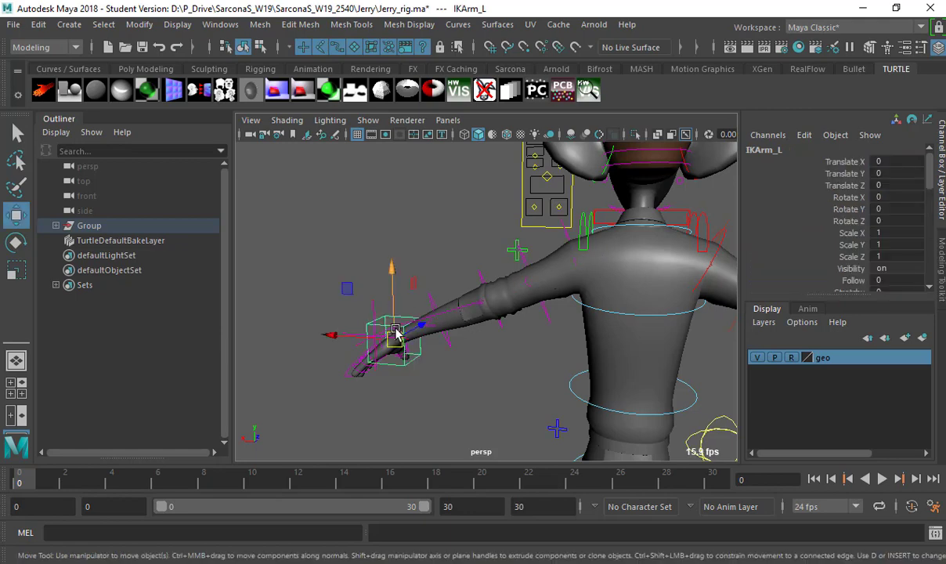
left_click_drag(391, 337, 445, 379)
Test-drag the ctrlMouth_M and right mouth-corner controls, undoing each move.
right_click_drag(445, 379, 566, 306, "alt")
left_click(544, 332)
left_click_drag(545, 333, 667, 328, "alt")
key("ctrl+z")
left_click(649, 381)
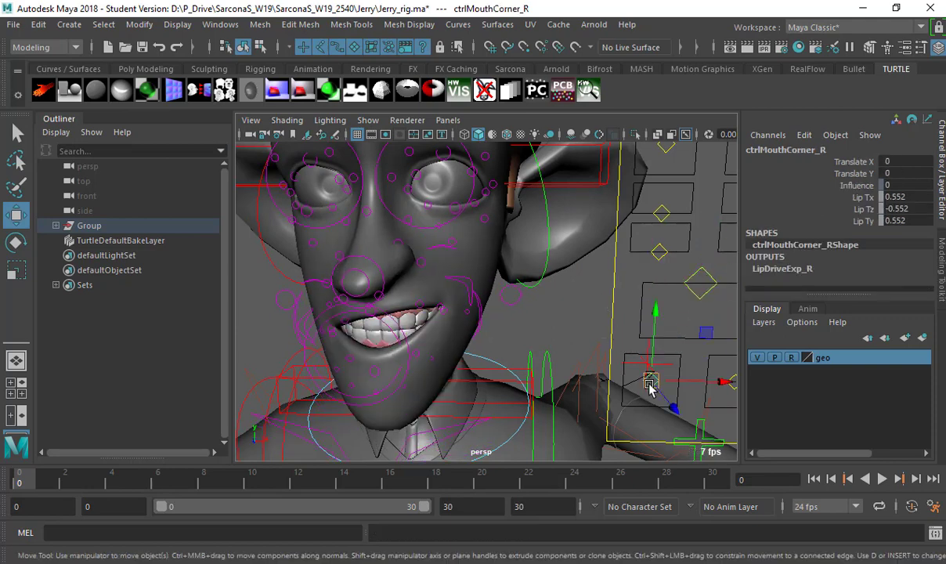
left_click_drag(649, 380, 663, 393)
key("ctrl+z")
key("ctrl+z")
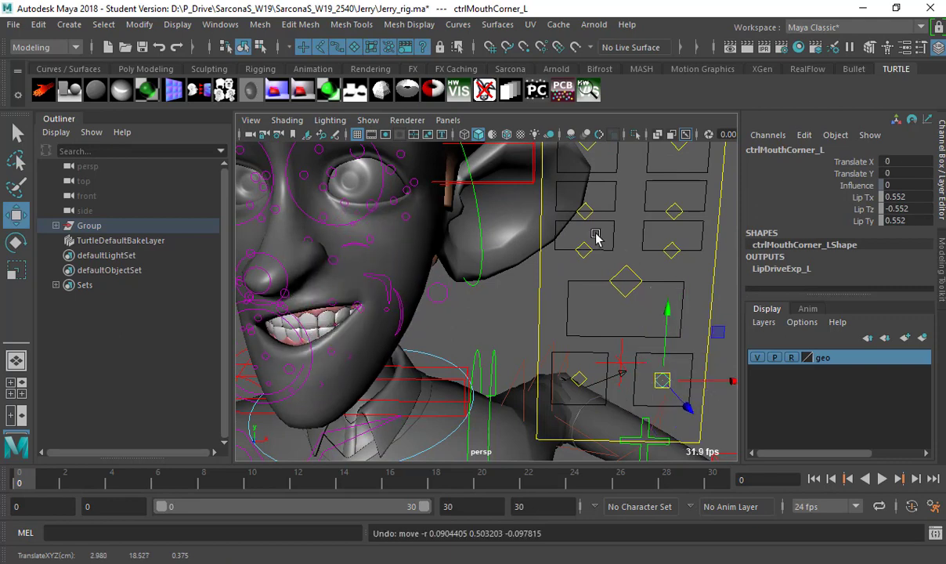
Test-move the right nose control ctrlNose_R twice, undoing each deformation.
left_click(592, 259)
left_click_drag(593, 263, 617, 249, "alt")
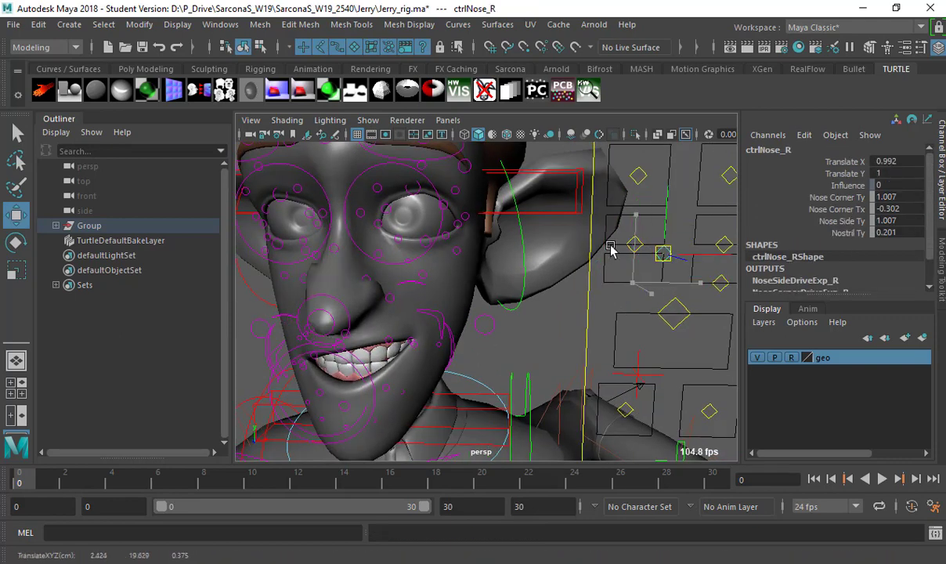
key("ctrl+z")
left_click_drag(713, 287, 655, 243)
key("ctrl+z")
Test the left and right cheek and eye controls, reverting each one.
left_click(638, 244)
key("ctrl+z")
left_click(726, 242)
left_click_drag(728, 242, 610, 240)
key("ctrl+z")
left_click(650, 183)
key("ctrl+z")
left_click(680, 265)
key("ctrl+z")
Lower ctrlBrow_R to translate -0.479, -0.785 and deselect it.
left_click(680, 217)
left_click(602, 203)
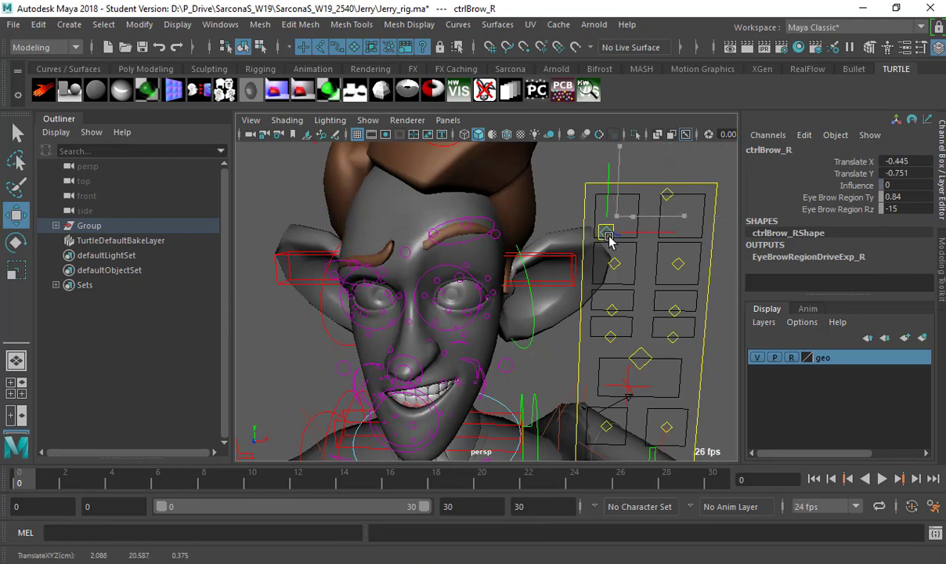
scroll(550, 292, "down", 3)
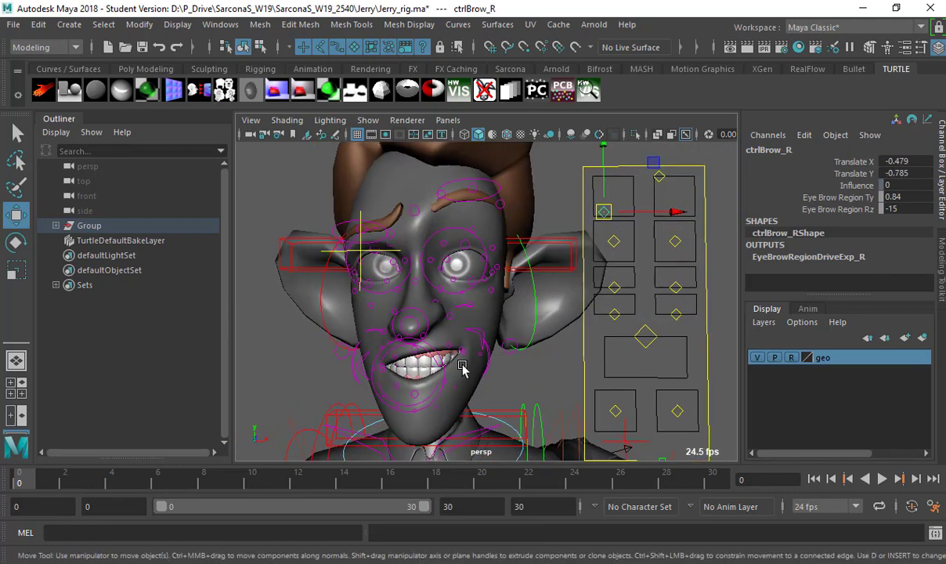
scroll(344, 349, "down", 5)
left_click(345, 349)
scroll(475, 202, "down", 2)
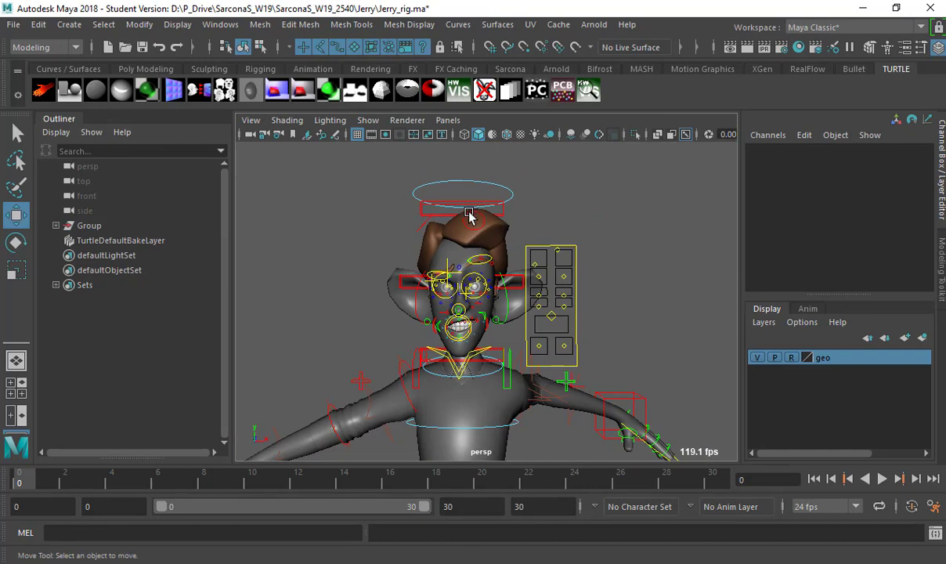
Rotate the FKhairL_R hair control and scale it to 1.101.
left_click(470, 217)
left_click_drag(476, 219, 524, 232)
key("ctrl+z")
key("e")
key("r")
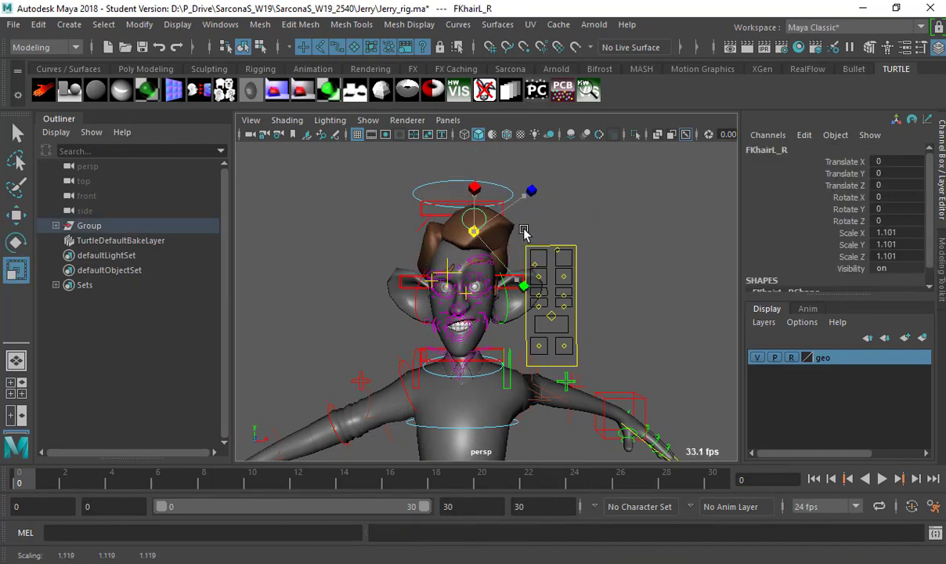
Pull the squashTop_M control up to stretch the top of the hair.
left_click(436, 213)
left_click_drag(436, 215, 484, 219, "alt")
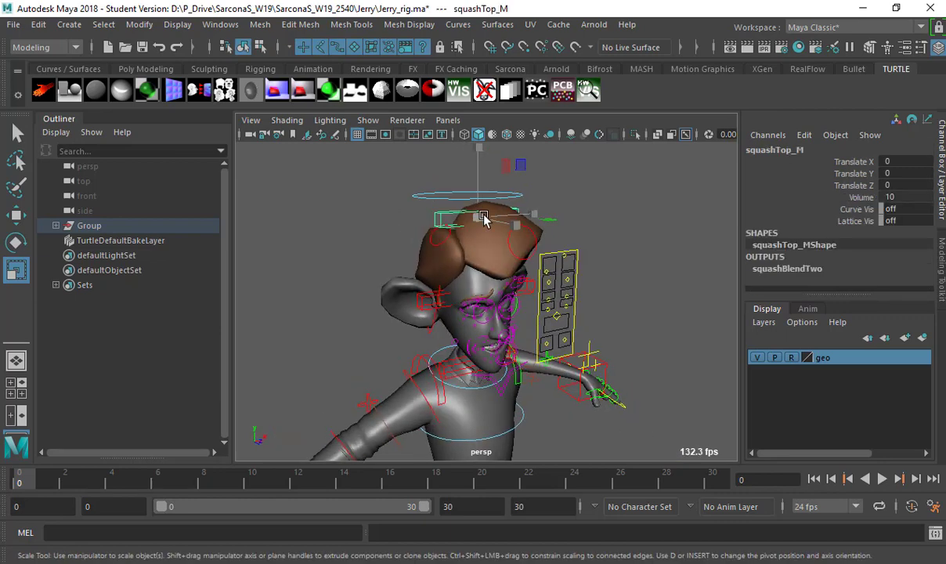
key("w")
left_click_drag(477, 180, 442, 188)
Test-rotate the FKHead_M head control, undo it, and frame the full rig.
left_click(518, 258)
key("e")
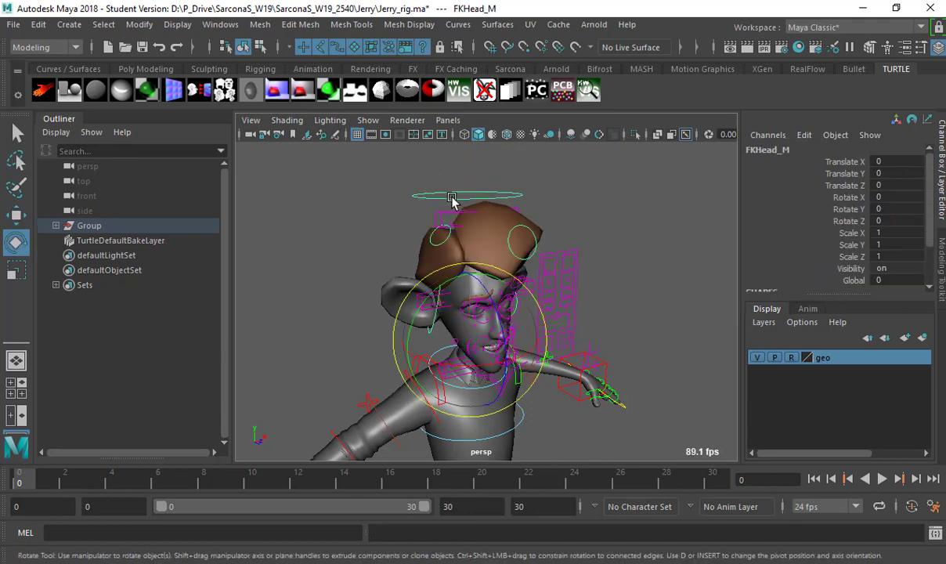
left_click_drag(482, 297, 359, 285)
key("ctrl+z")
left_click(363, 289)
key("a")
scroll(491, 292, "down", 2)
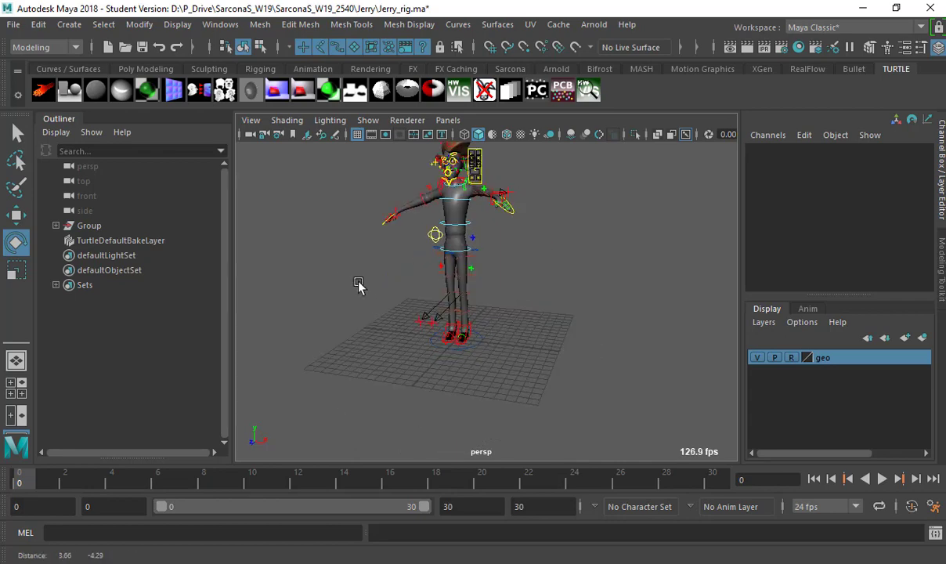
Move the Main control far to the right and scale the whole rig down to 0.017.
right_click_drag(359, 285, 473, 312, "alt")
left_click(468, 363)
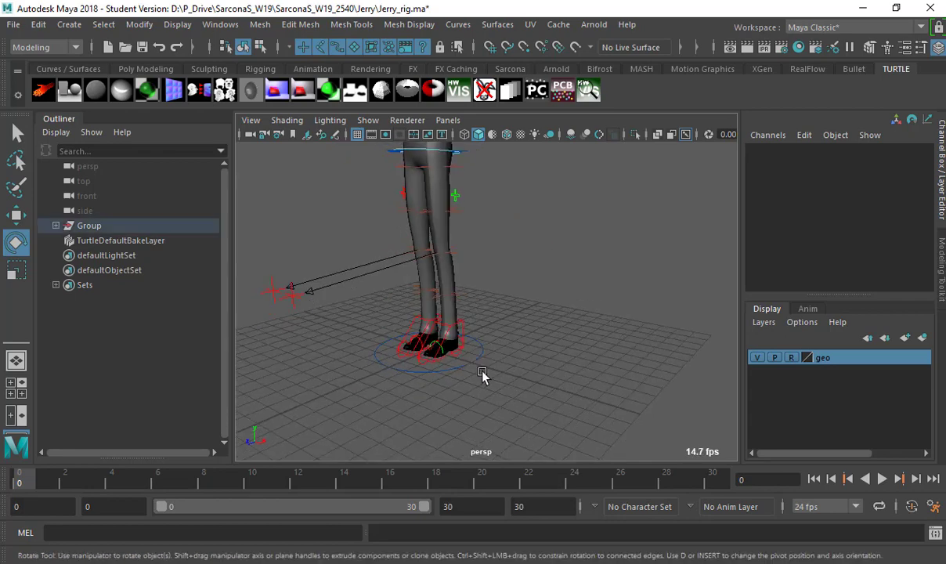
scroll(789, 237, "down", 5)
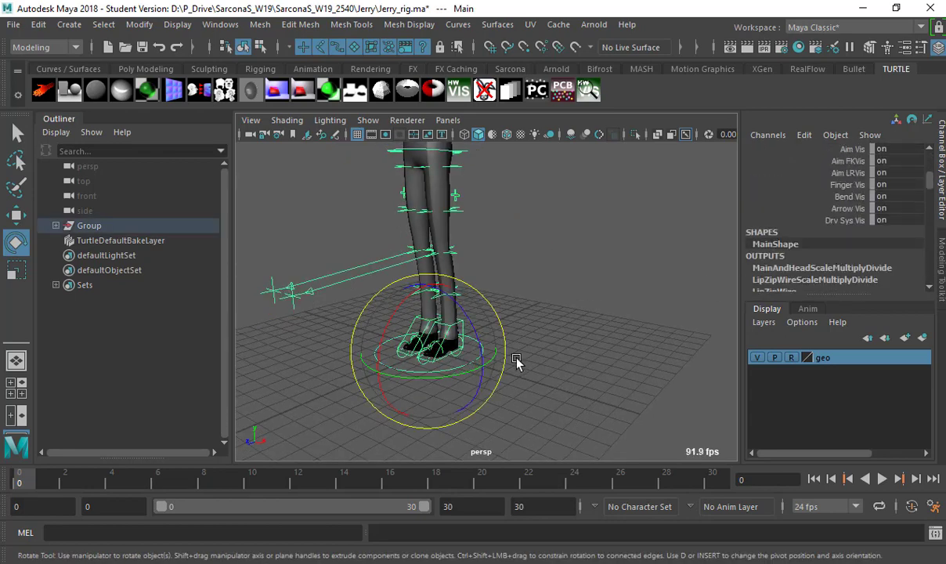
scroll(816, 243, "up", 4)
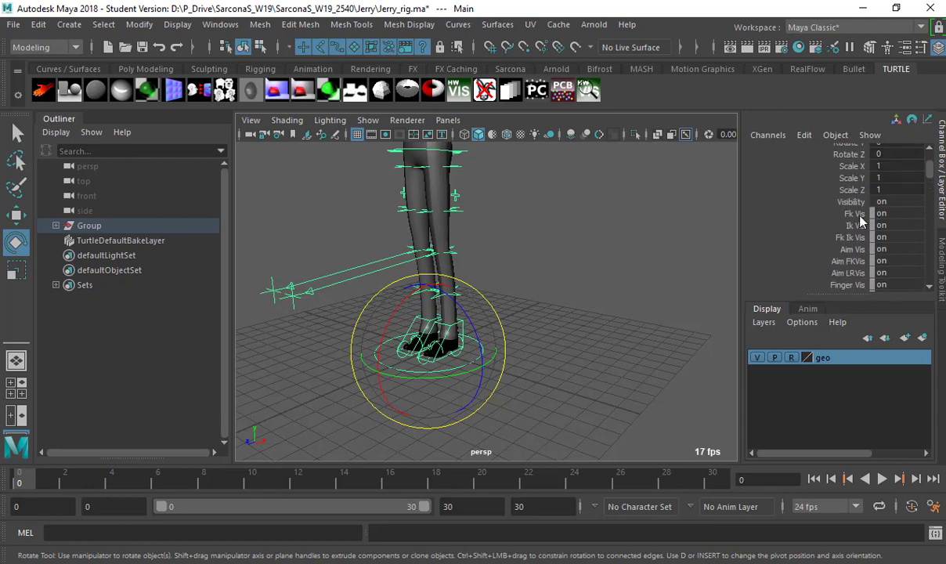
key("w")
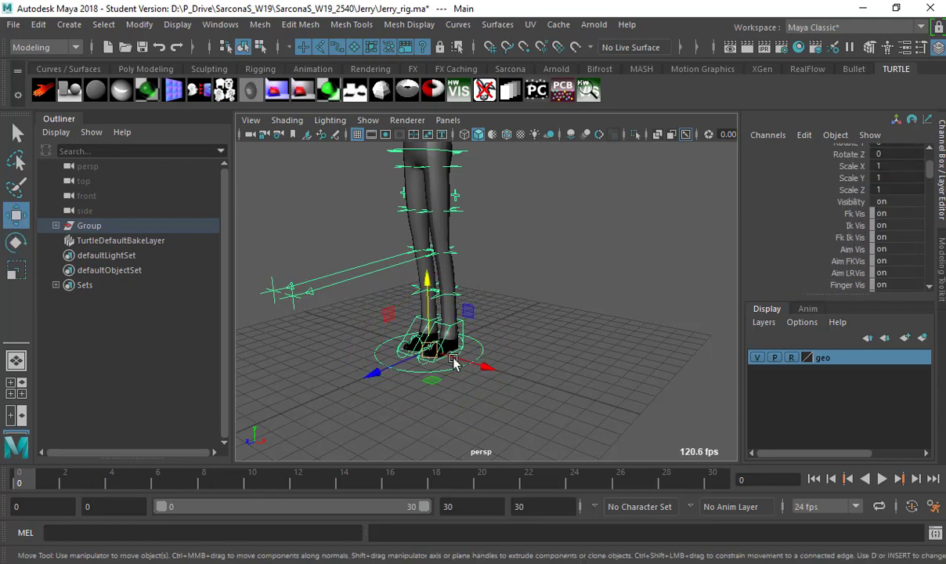
left_click_drag(454, 364, 710, 334)
key("f")
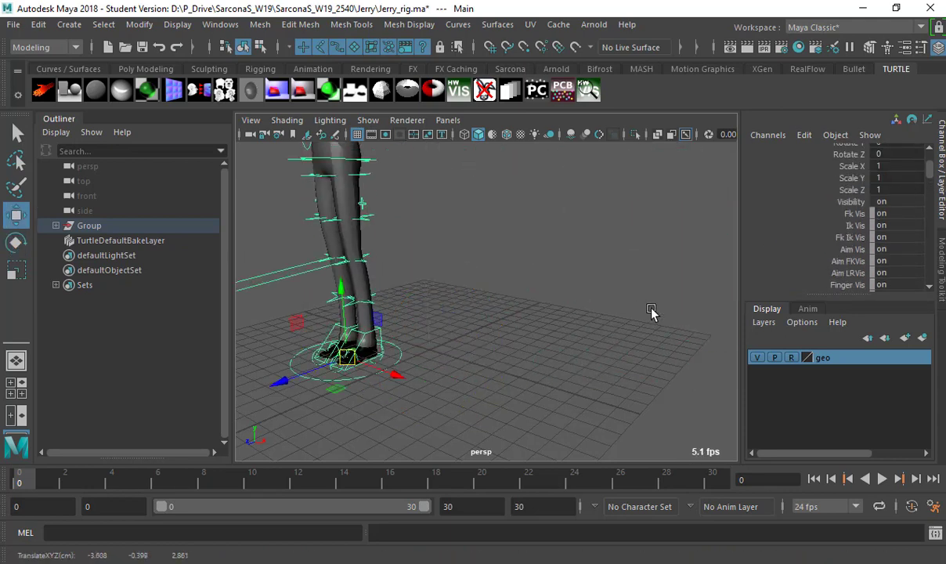
key("r")
left_click_drag(445, 338, 236, 322)
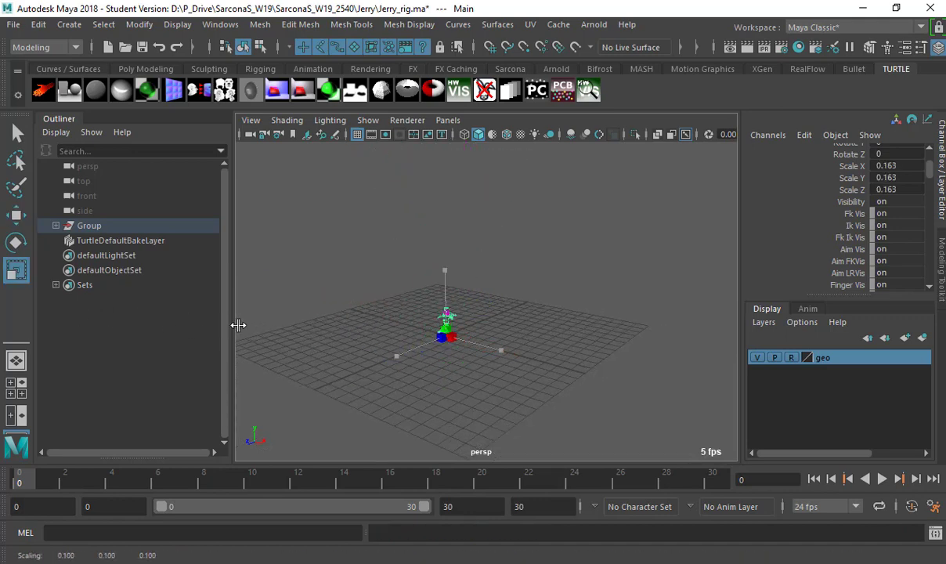
Frame the shrunken rig and reposition the left IK hand control.
key("f")
key("a")
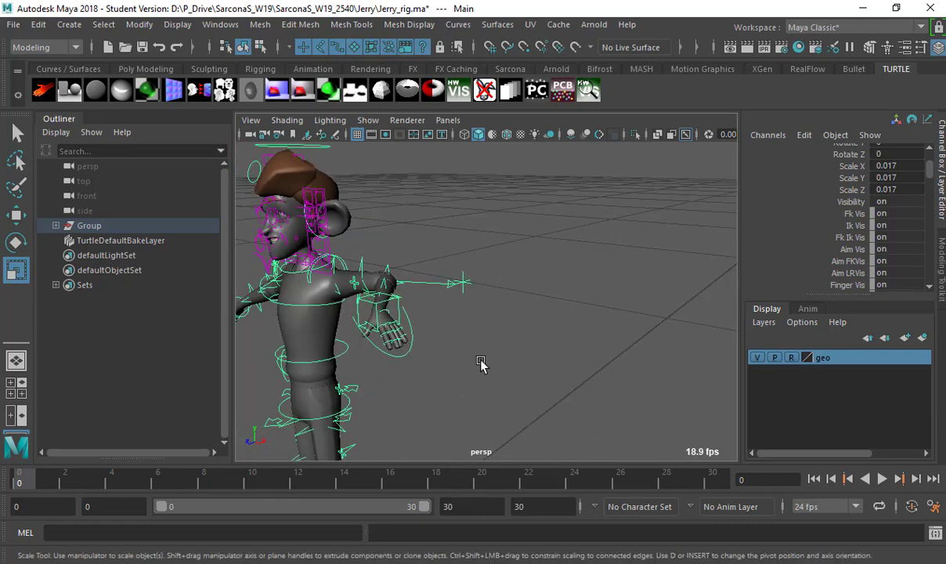
left_click(590, 351)
left_click(598, 310)
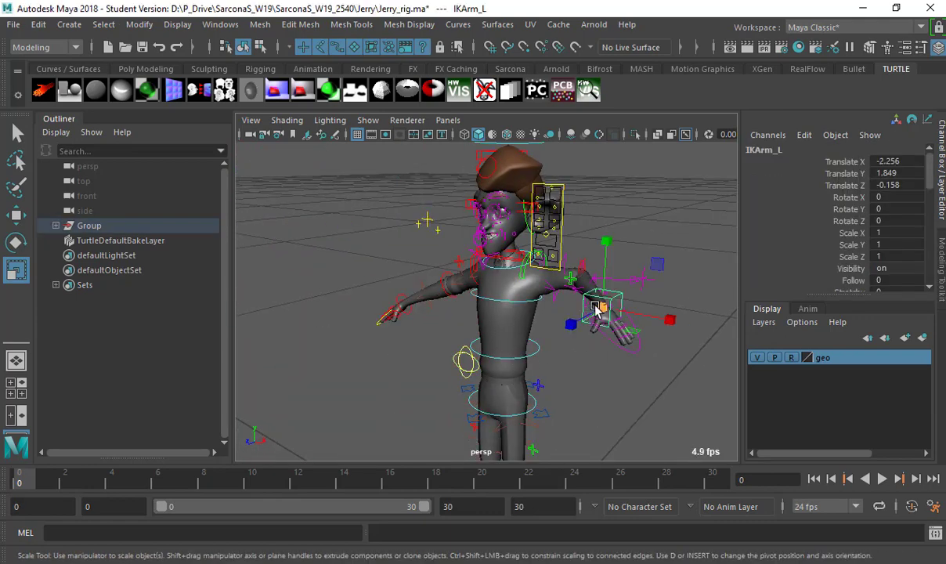
key("w")
mouse_move(598, 311)
left_mouse_down()
mouse_move(629, 344)
mouse_move(598, 357)
mouse_move(603, 329)
mouse_move(583, 302)
left_mouse_up()
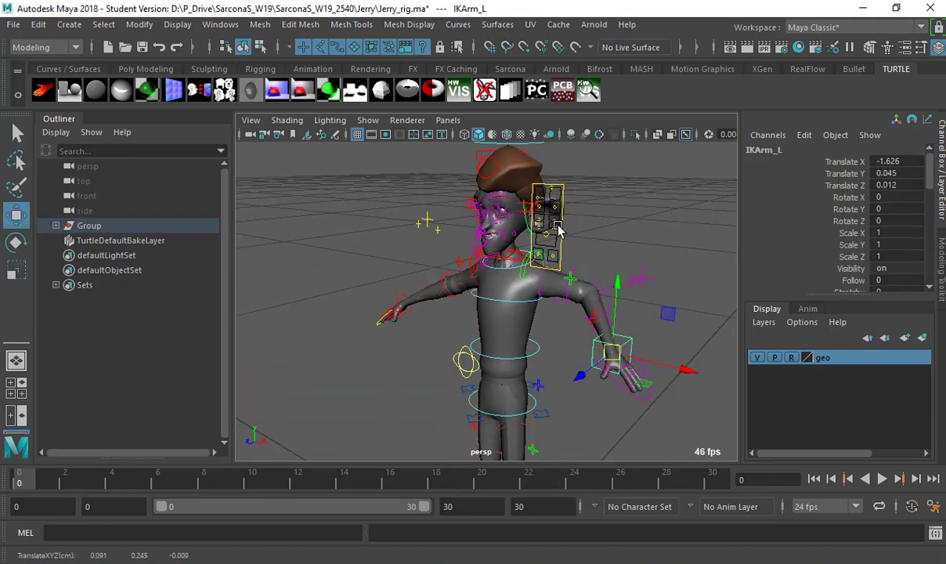
Frame and test-move the left nose control ctrlNose_L.
left_click(524, 210)
key("f")
left_click_drag(558, 270, 511, 291, "alt")
key("f")
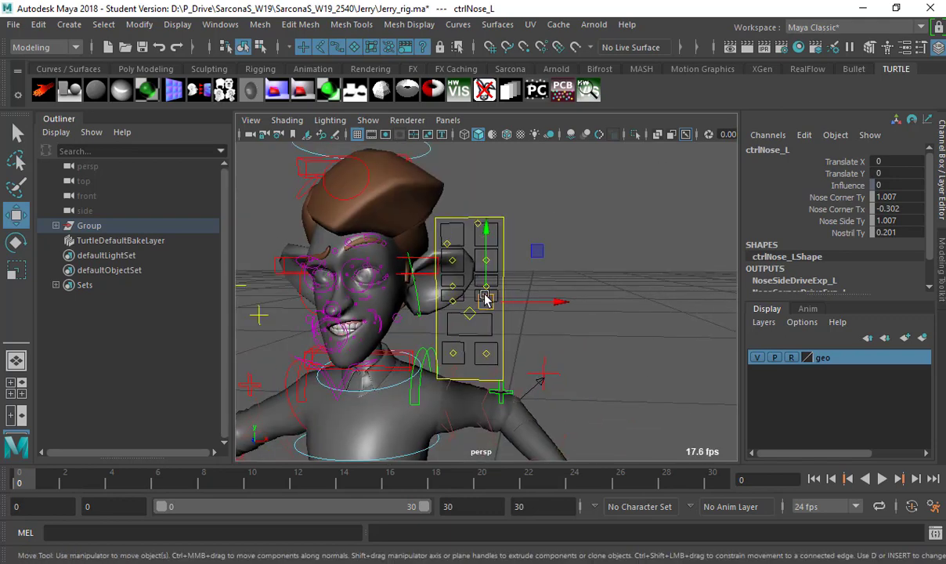
mouse_move(485, 296)
left_mouse_down()
mouse_move(497, 296)
mouse_move(477, 307)
mouse_move(481, 282)
left_mouse_up()
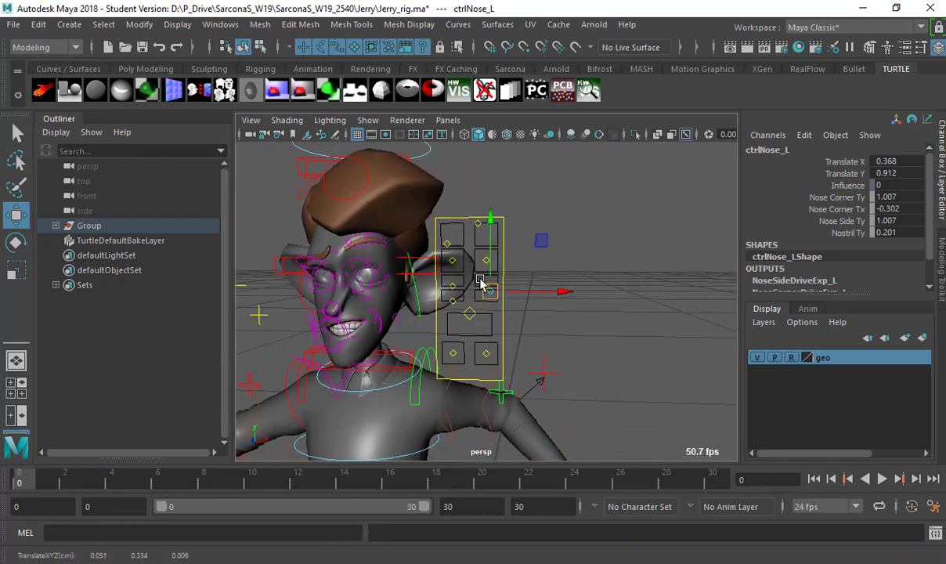
Raise ctrlBrow_R up and to the right, deselect, and dolly the camera out.
left_click(452, 244)
left_click_drag(452, 243, 613, 317)
left_click(629, 331)
right_click_drag(629, 331, 619, 356, "alt")
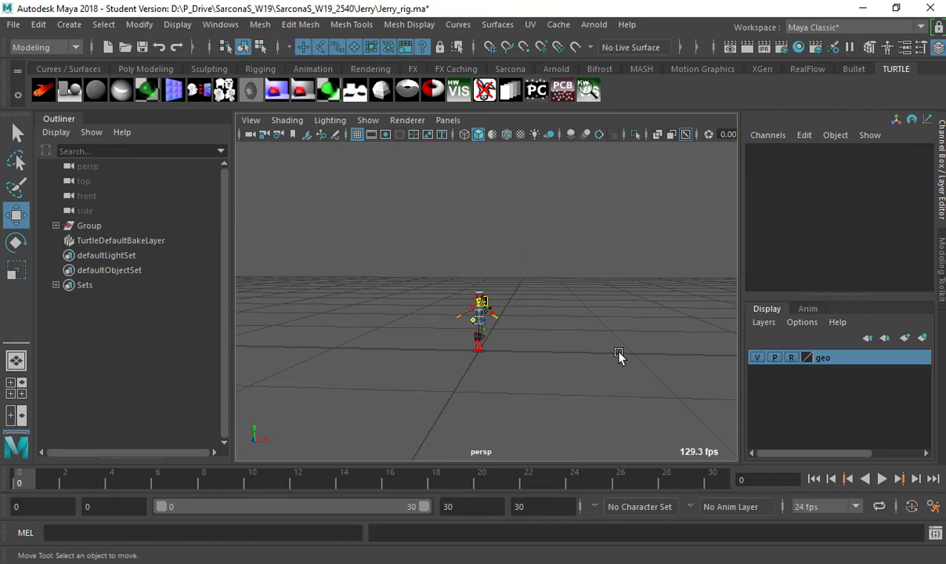
Reopen Jerry_rig.ma with Ctrl+O, choosing Don't Save to discard the test changes.
key("ctrl+o")
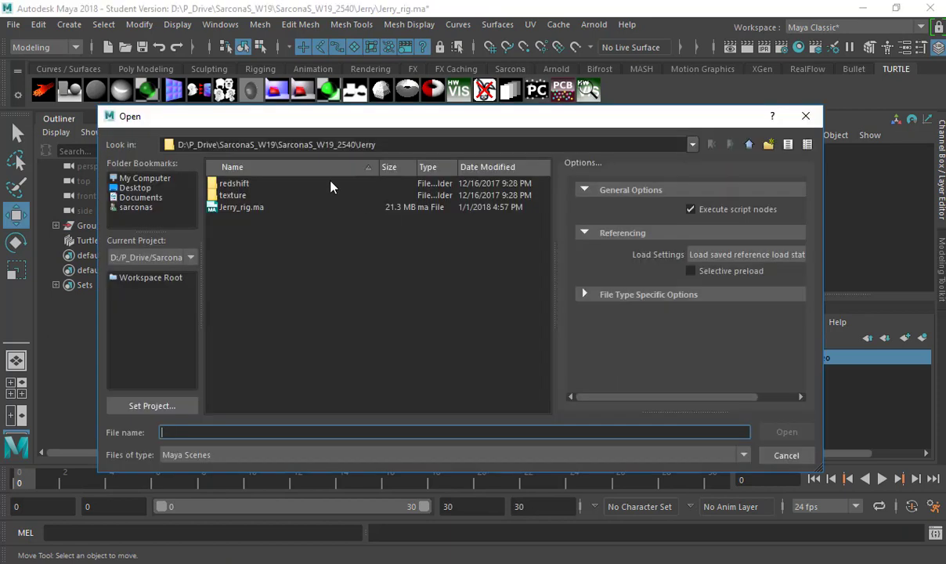
double_click(243, 207)
left_click(468, 295)
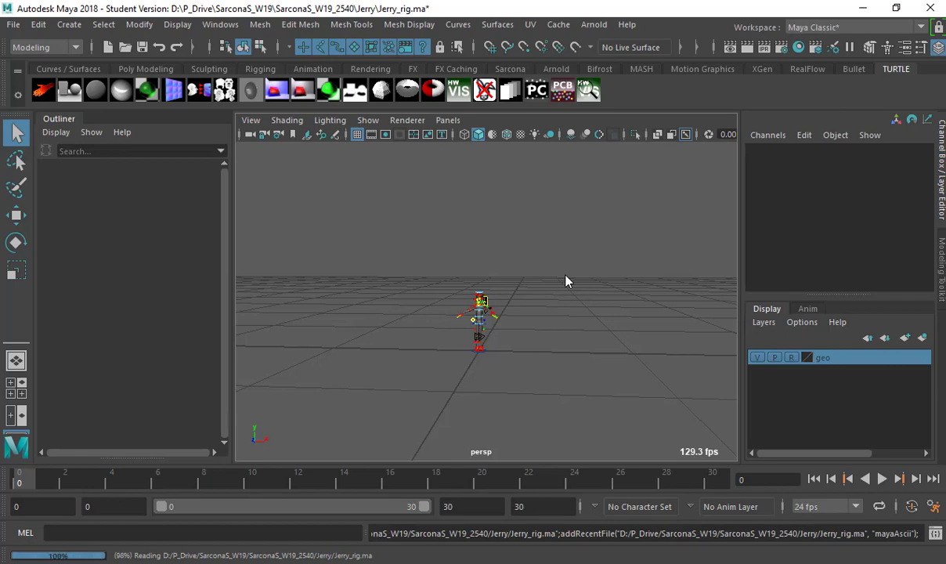
left_click_drag(568, 274, 470, 235, "alt")
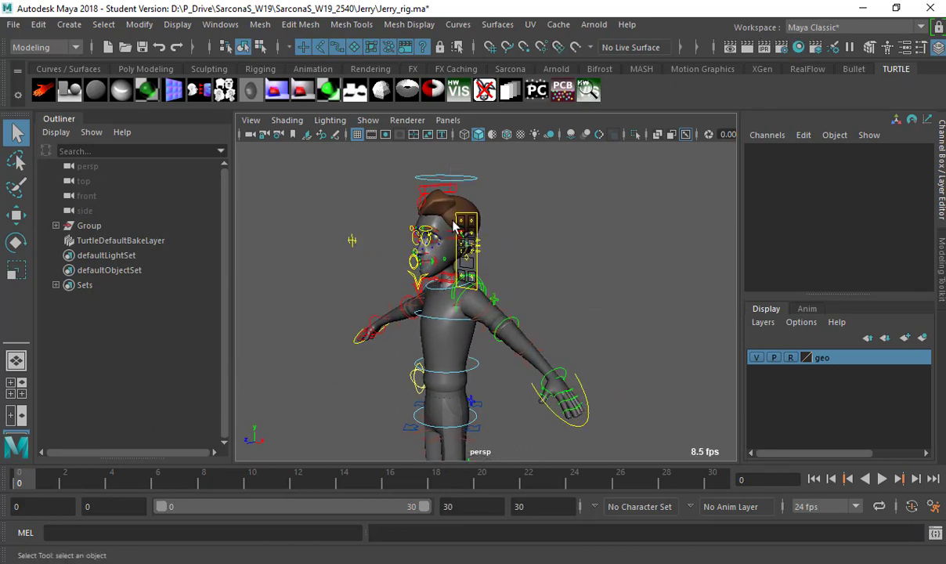
Add an Arnold Skydome Light to the scene.
left_click_drag(431, 164, 486, 165, "alt")
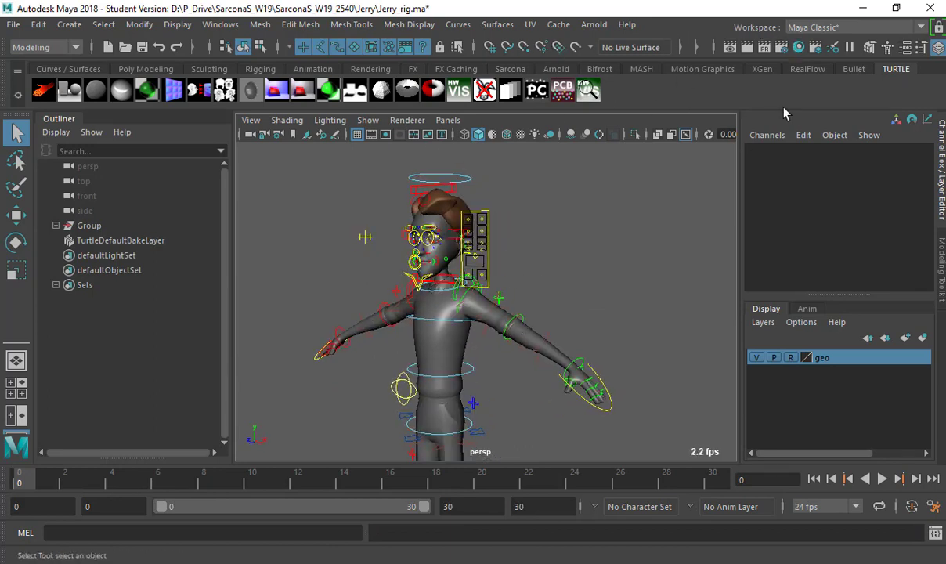
left_click(594, 25)
mouse_move(666, 100)
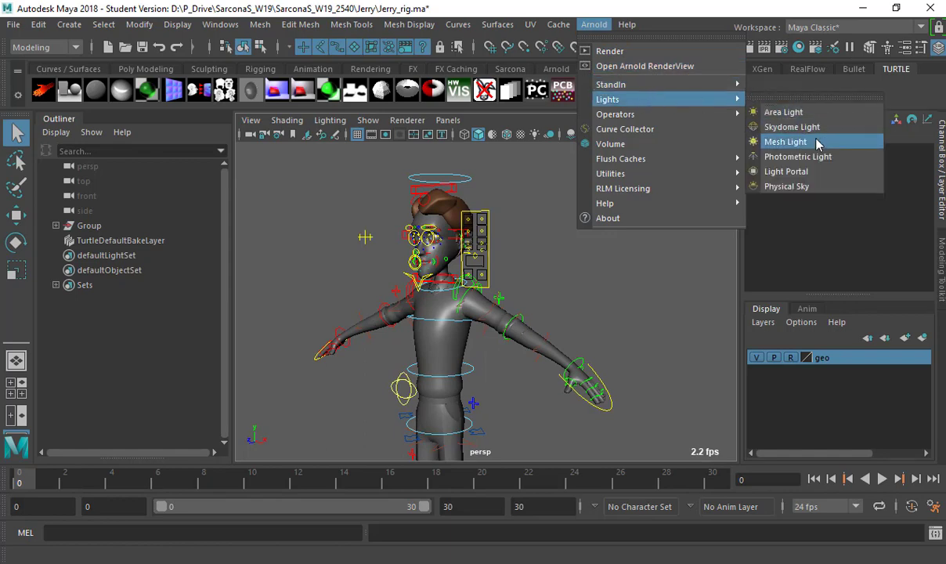
left_click(772, 127)
Render a test image with Arnold, then switch the viewport to textured display (6).
left_click(594, 24)
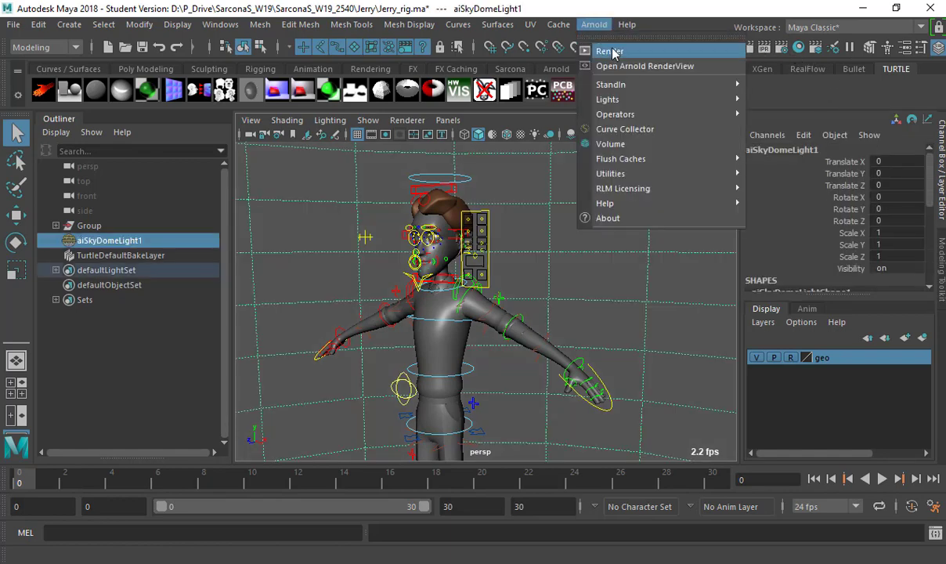
left_click(613, 50)
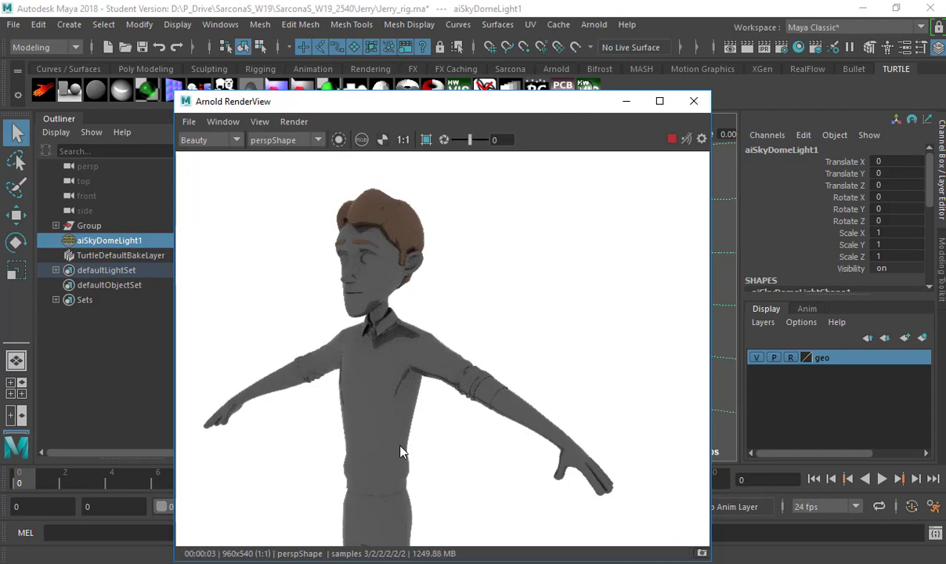
left_click(694, 102)
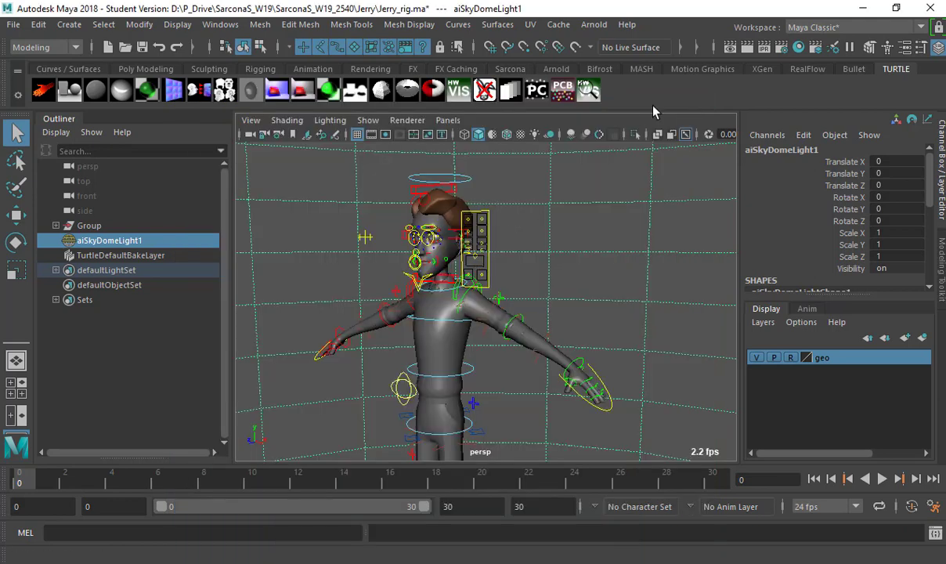
key("6")
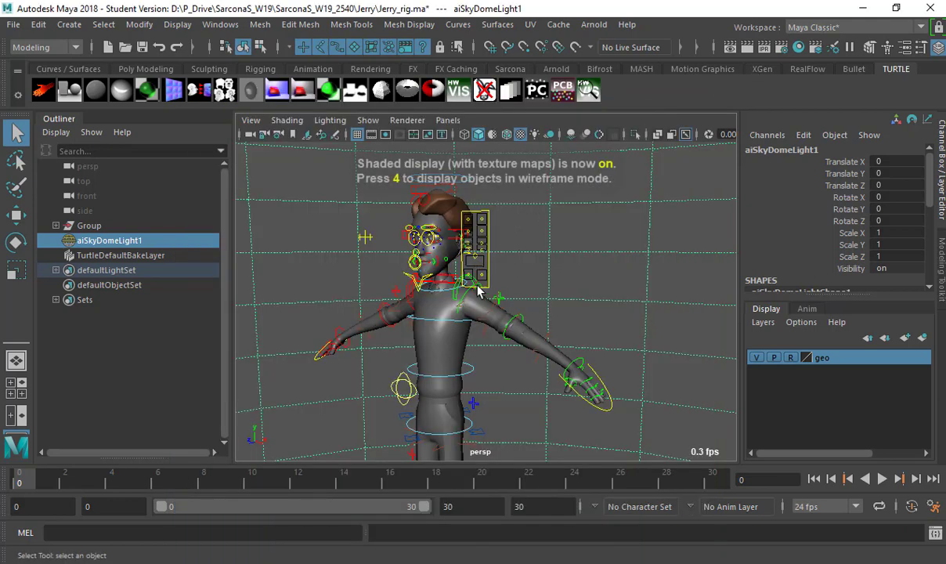
left_click_drag(551, 190, 580, 231, "alt")
Switch to the browser's Jerry Maya Rig details page and scroll down.
key("alt+Tab")
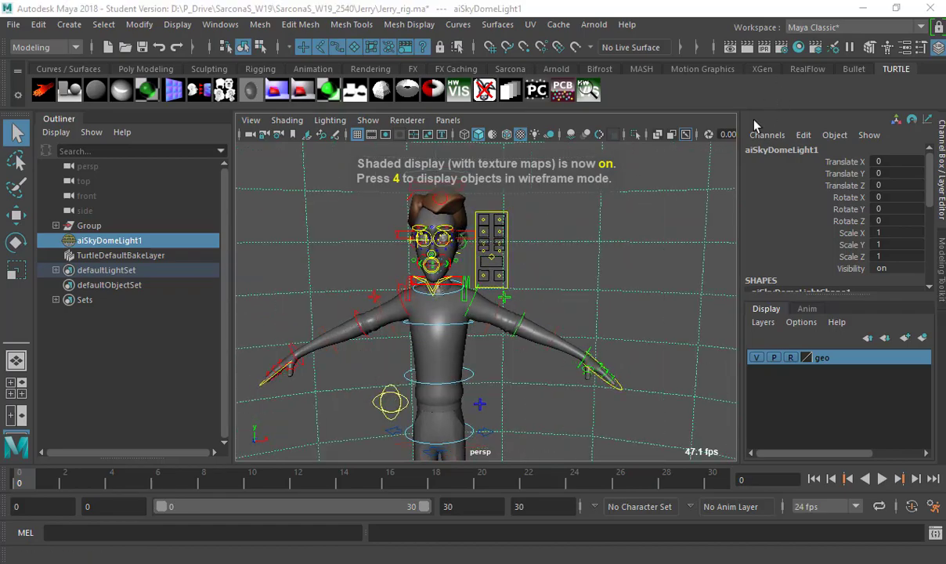
key("alt+Tab")
key("Tab")
scroll(387, 377, "down", 2)
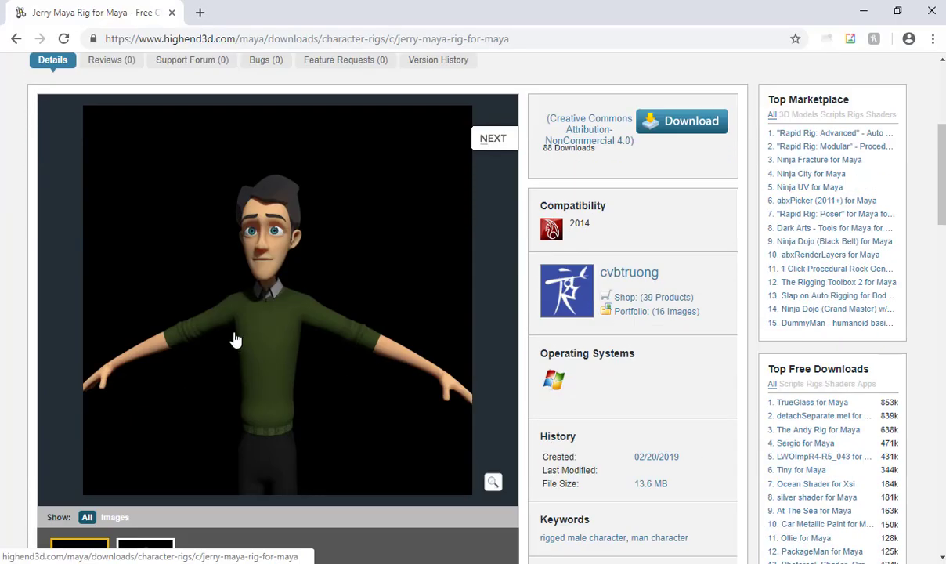
Return from Chrome to Maya's Hypershade with Alt+Tab.
key("alt+Tab")
key("alt+Tab")
key("Tab")
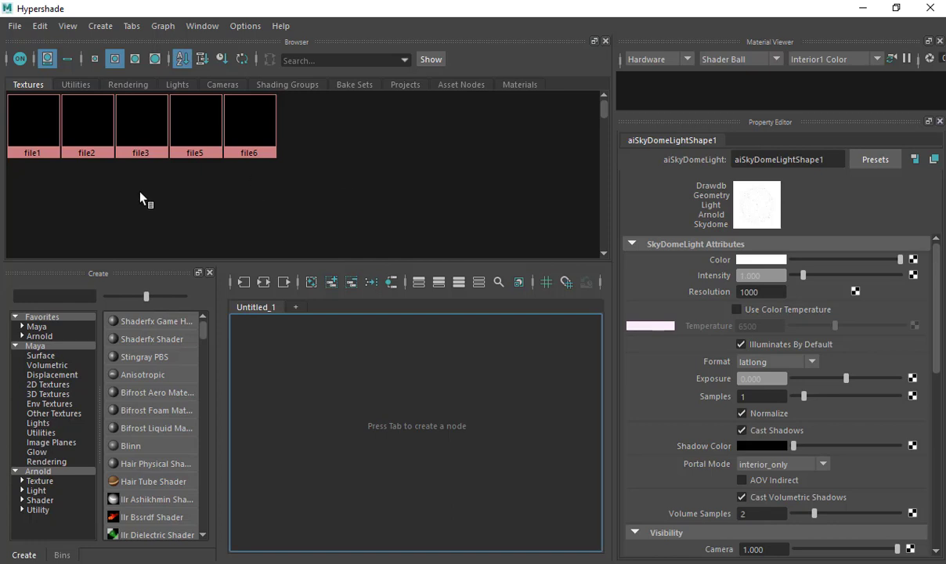
Select Male_v004h_HairOBJ_blinn5SG1 in the Materials tab and graph its input and output connections.
left_click(29, 88)
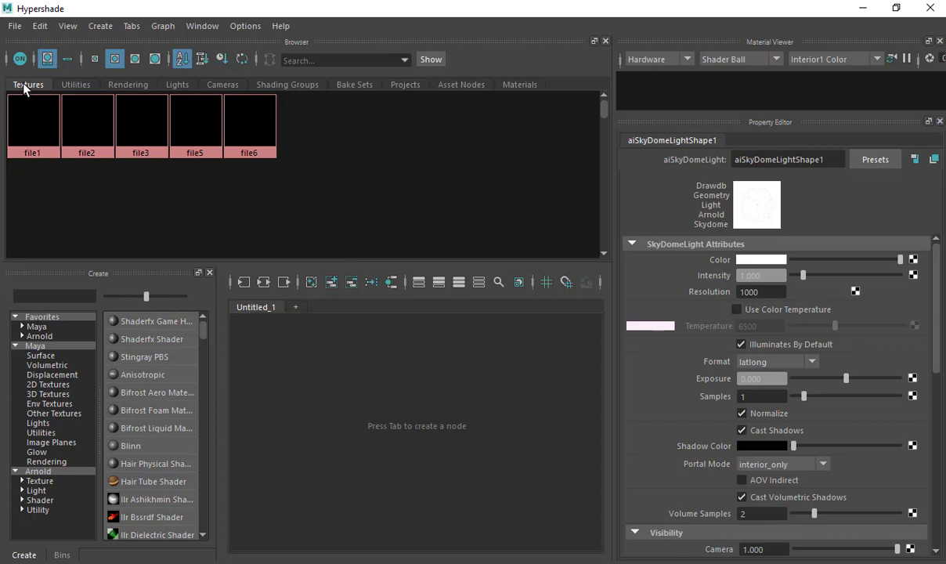
left_click(205, 28)
mouse_move(141, 27)
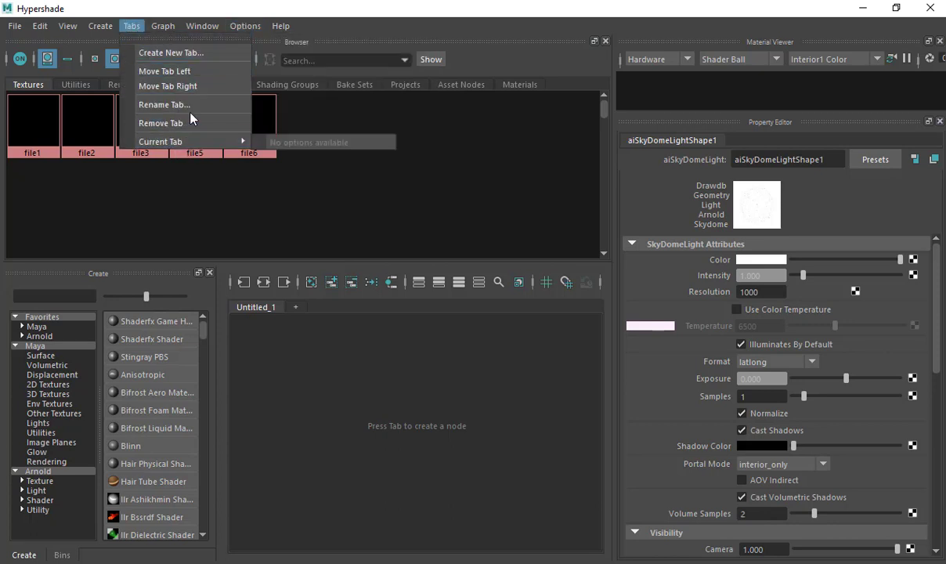
left_click(168, 87)
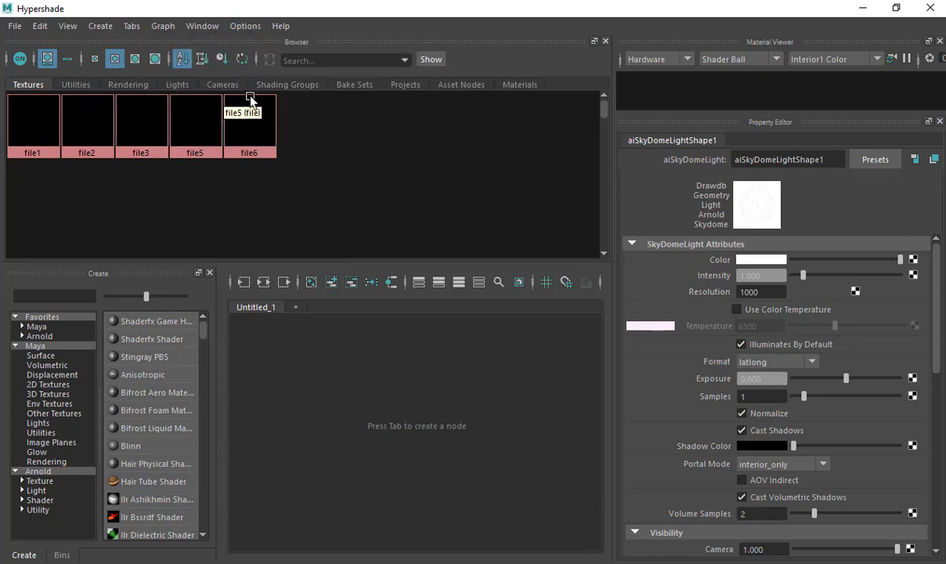
left_click(288, 85)
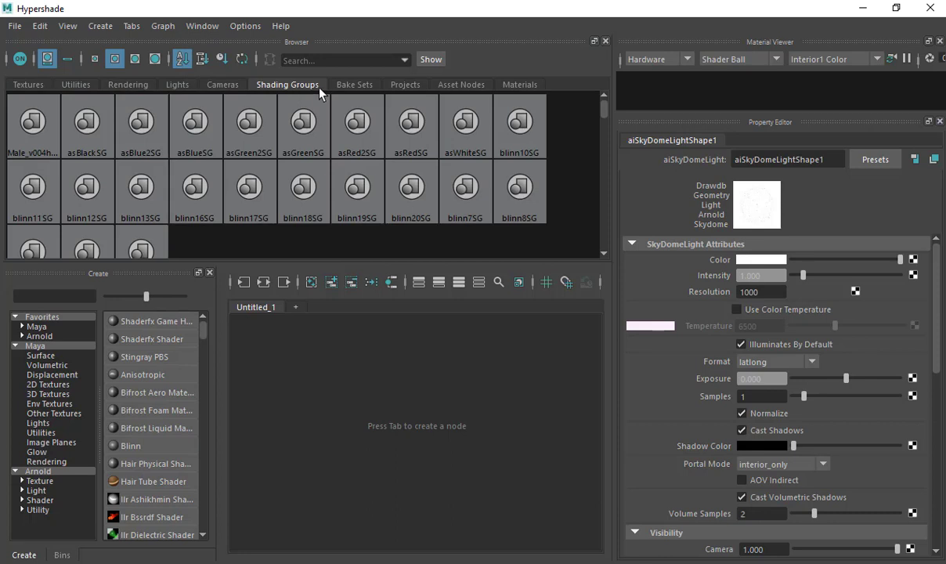
left_click(516, 86)
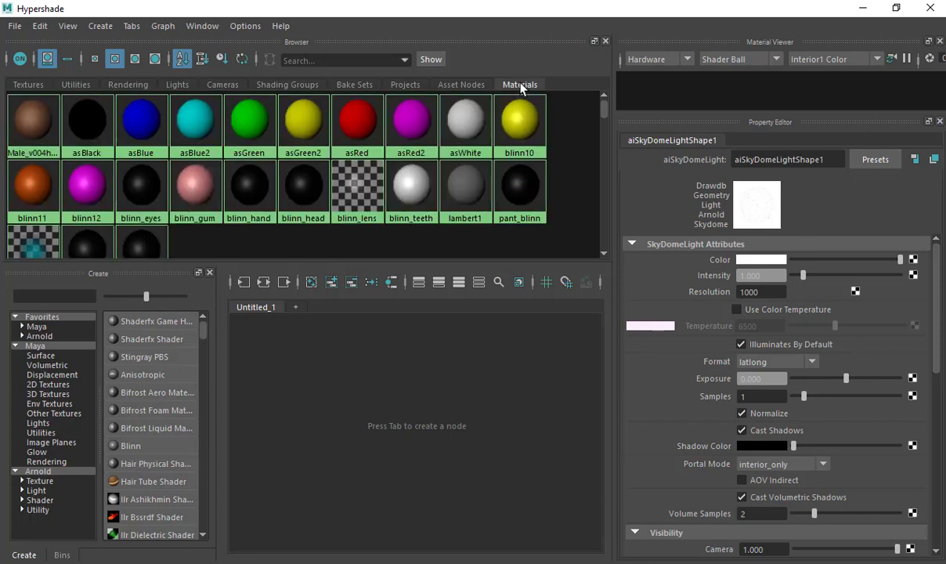
left_click(35, 112)
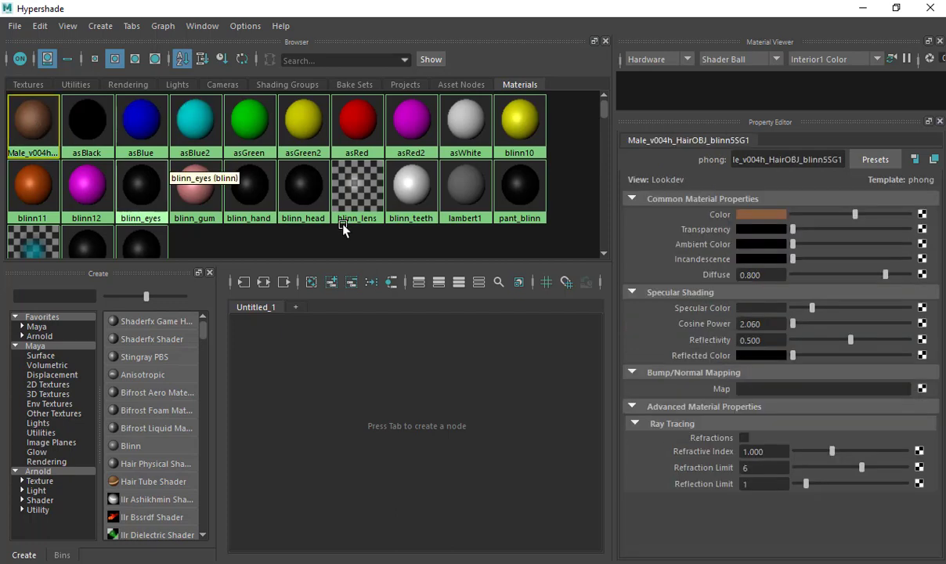
left_click(263, 283)
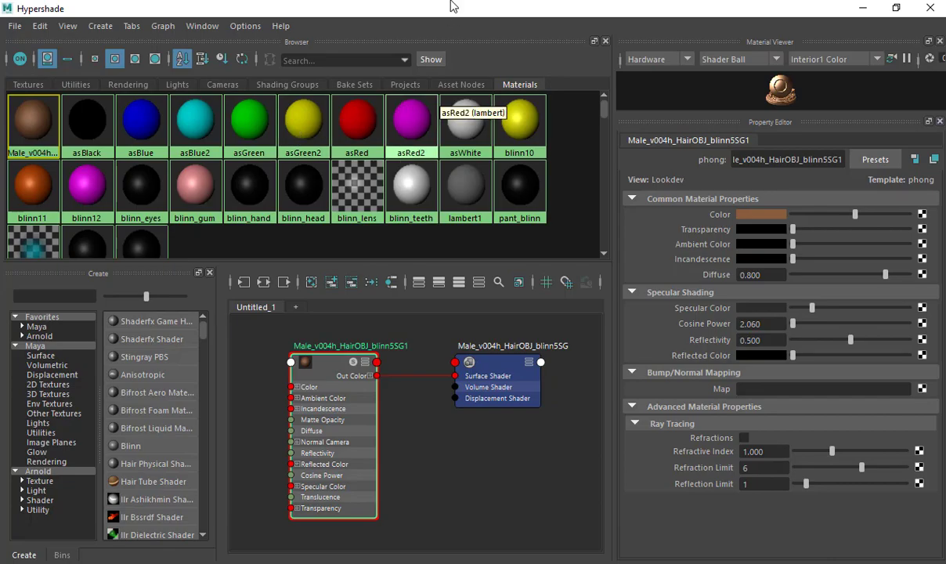
Maximize the Hypershade window and show the Textures tab.
left_click_drag(430, 8, 489, 415)
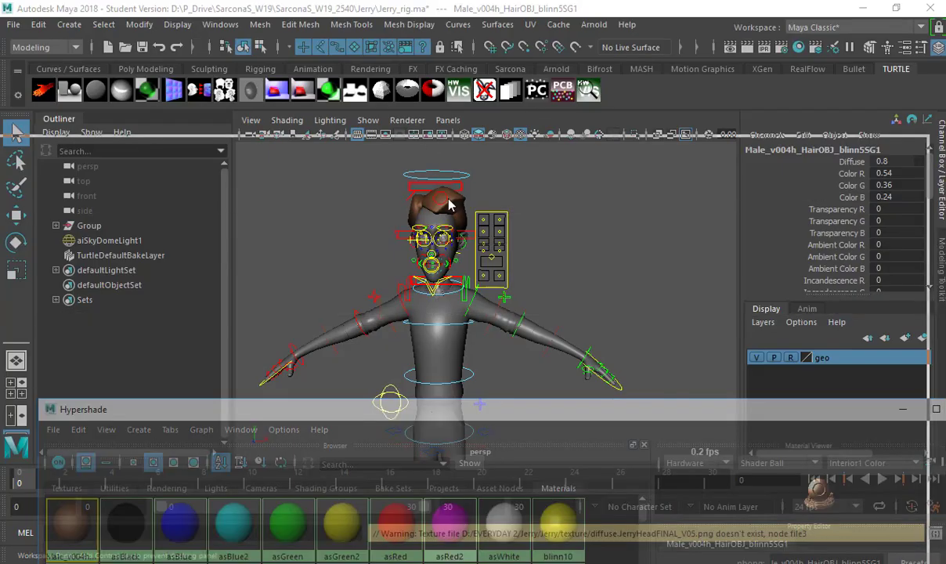
left_click_drag(489, 413, 469, 25)
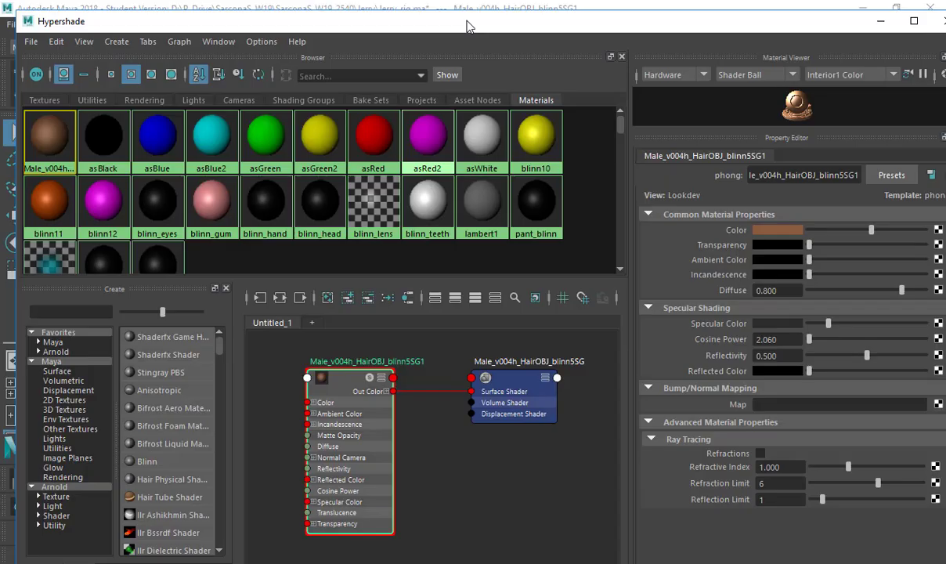
double_click(469, 24)
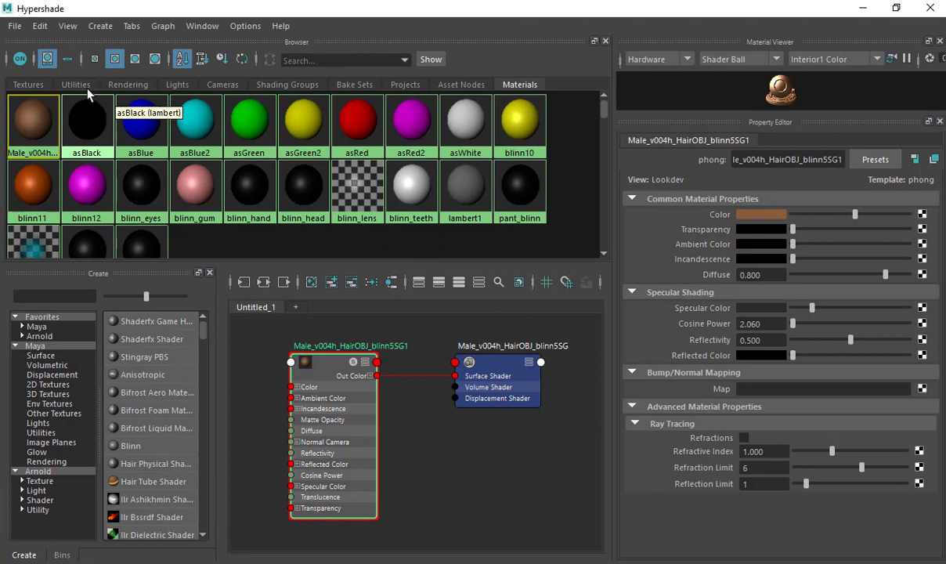
left_click(29, 84)
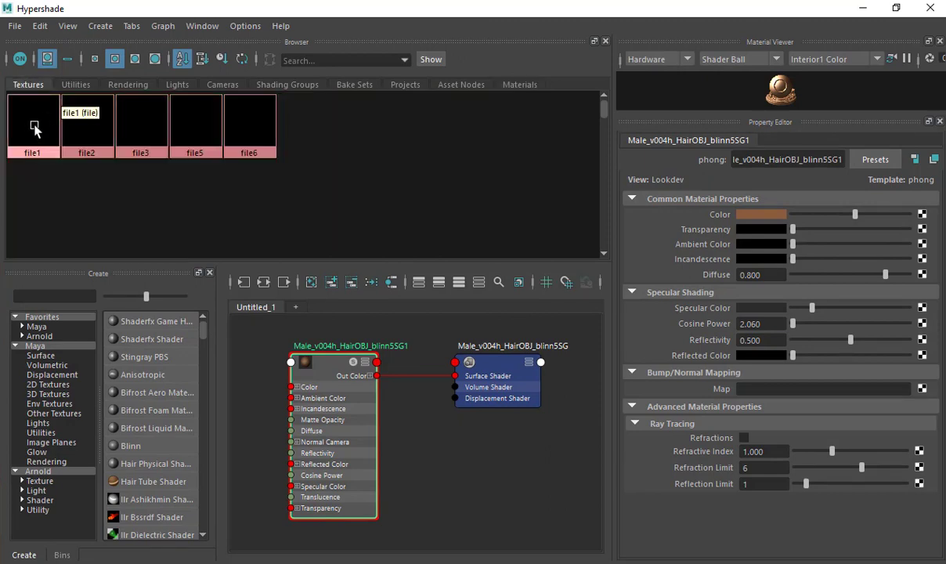
Inspect the image paths of the file1, file2, file3, file5 and file6 texture nodes.
left_click(35, 129)
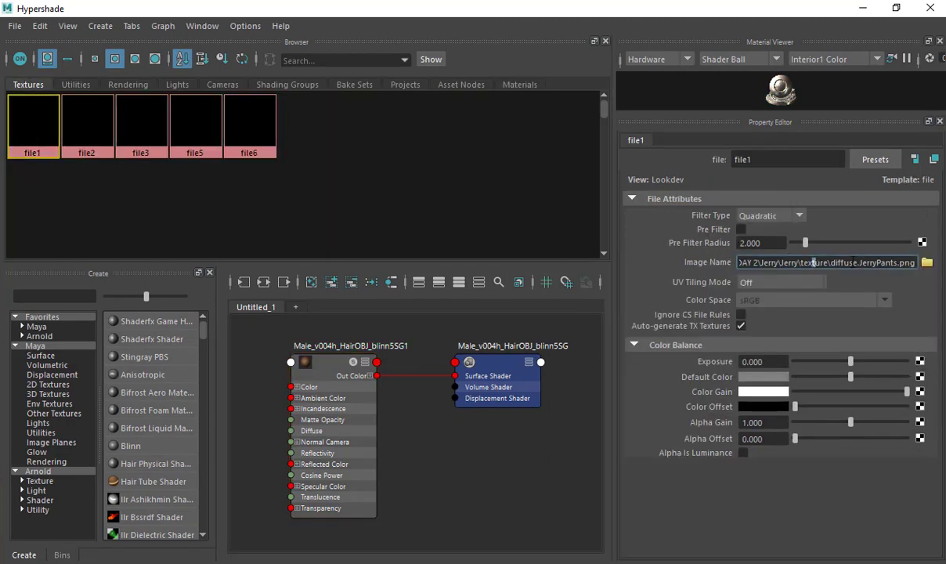
left_click_drag(814, 263, 939, 274)
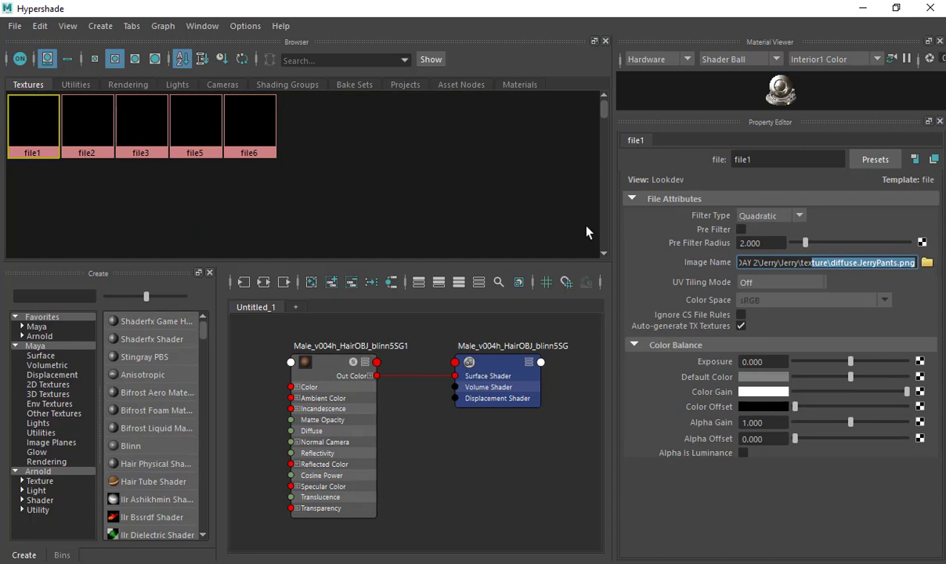
left_click(85, 142)
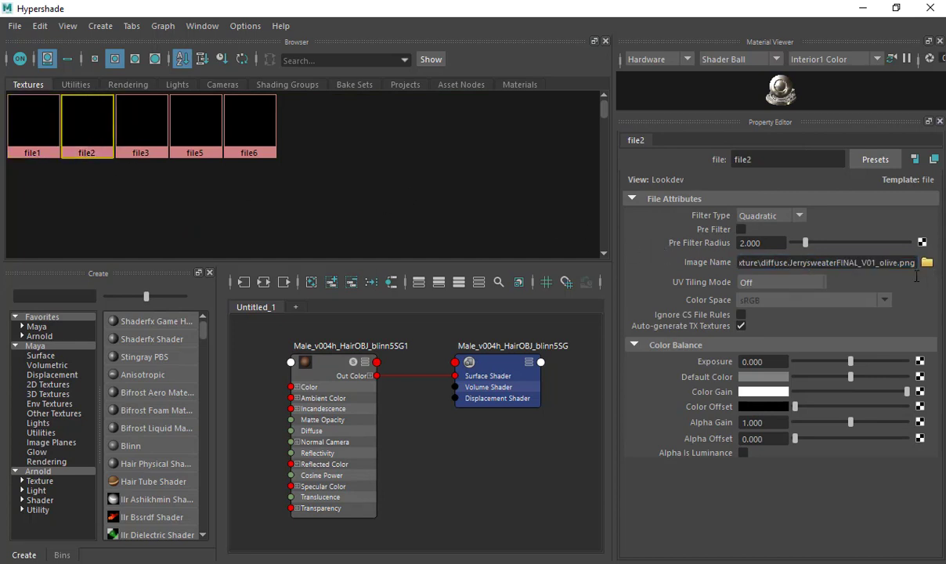
left_click_drag(811, 263, 918, 265)
left_click(131, 151)
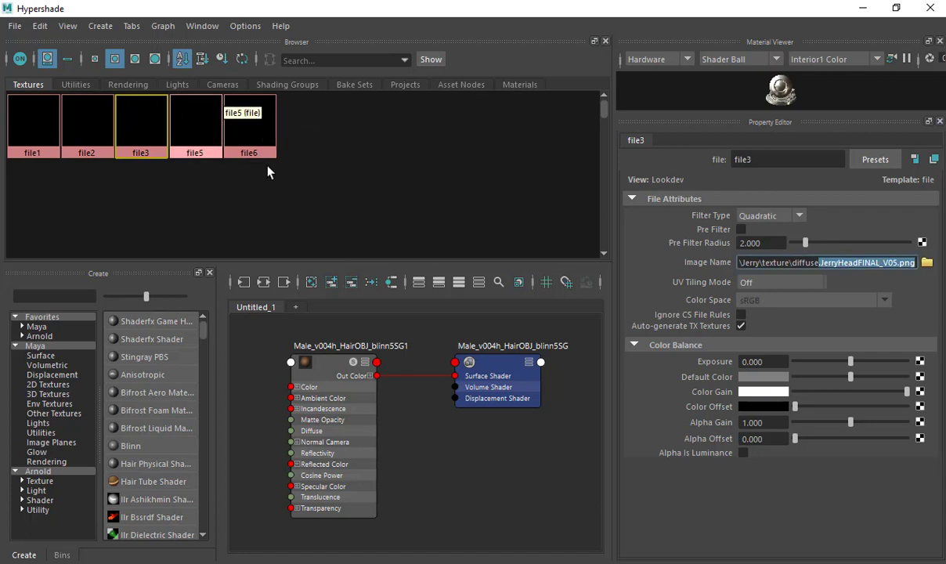
left_click(196, 129)
left_click(249, 125)
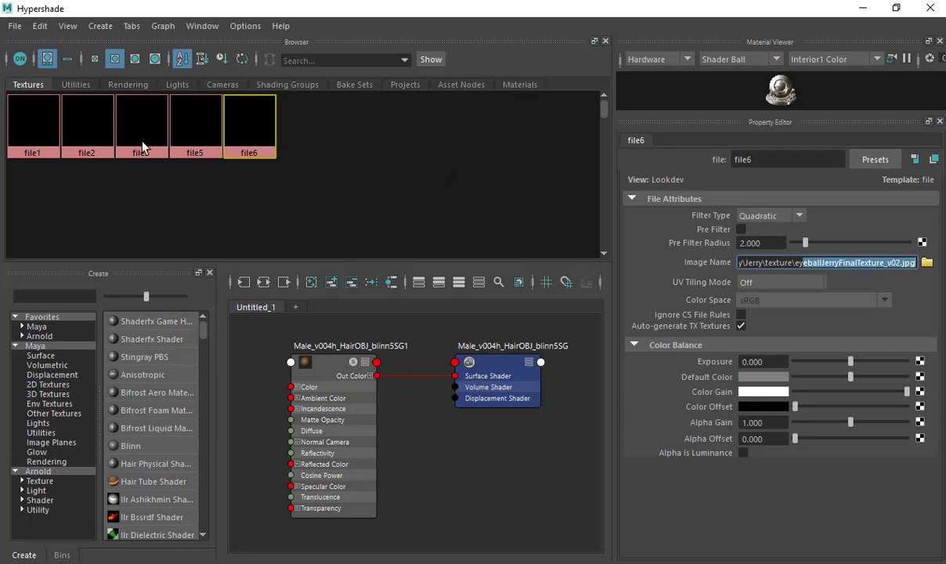
Select the objects using Male_v004h_HairOBJ_blinn5SG1 and restore the Hypershade to show the viewport.
left_click(520, 85)
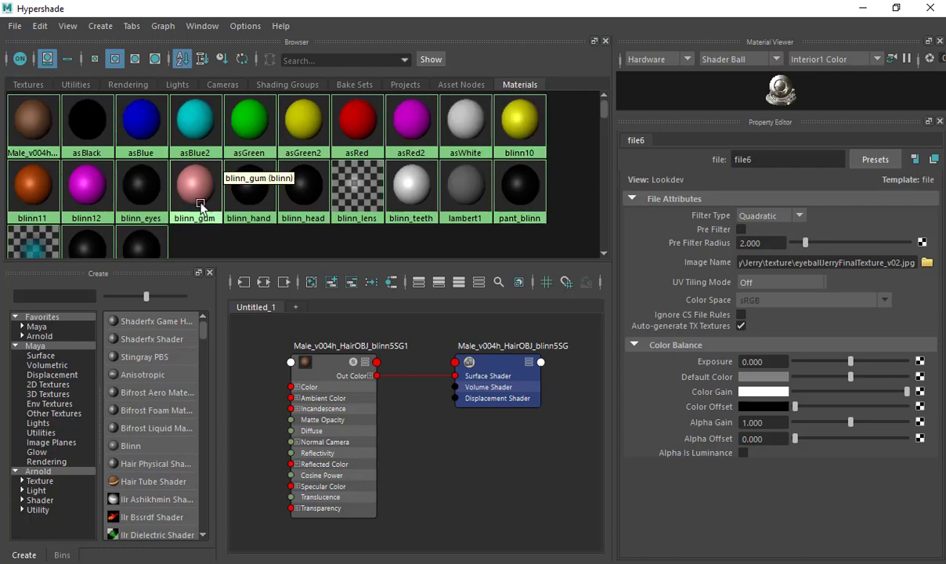
right_click(32, 128)
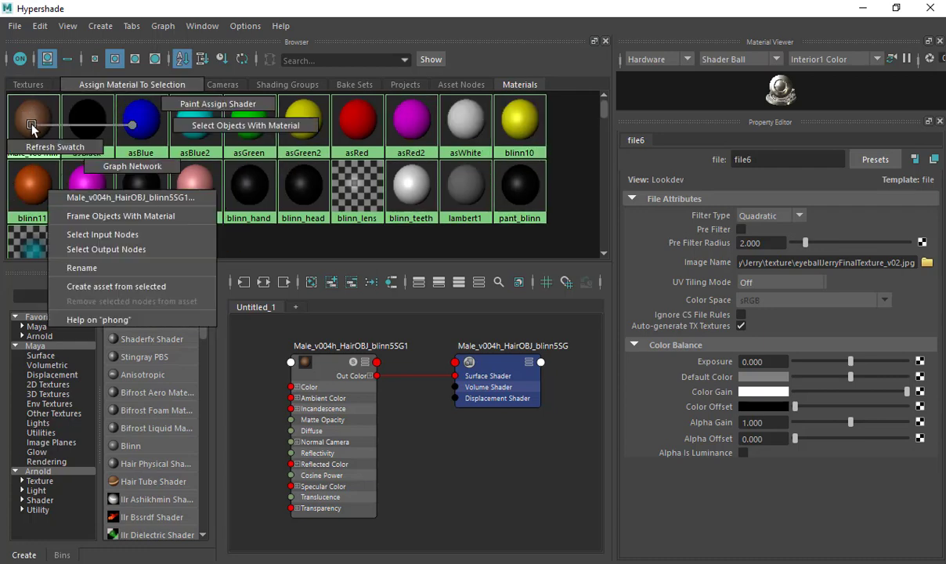
right_click_drag(34, 131, 52, 124)
left_click(36, 128)
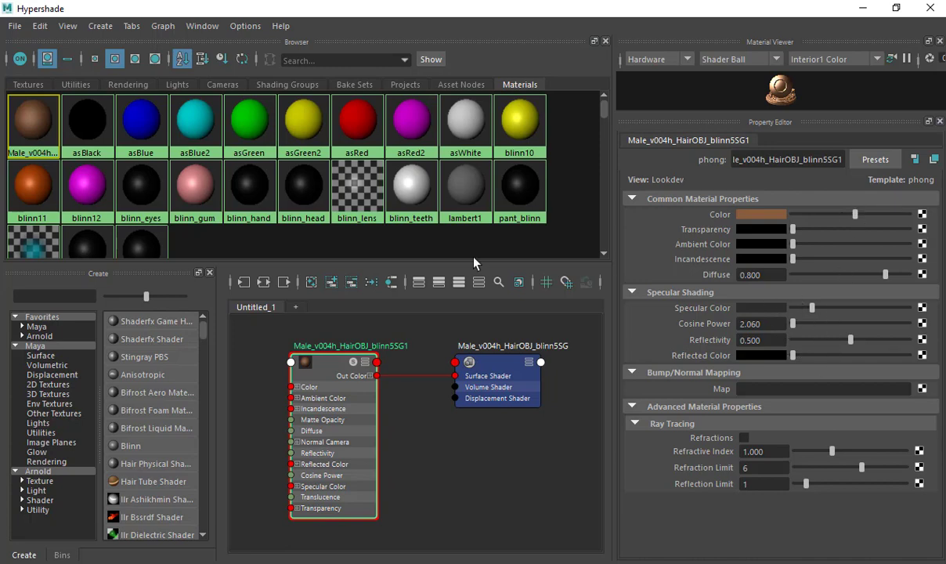
right_click_drag(39, 118, 252, 120)
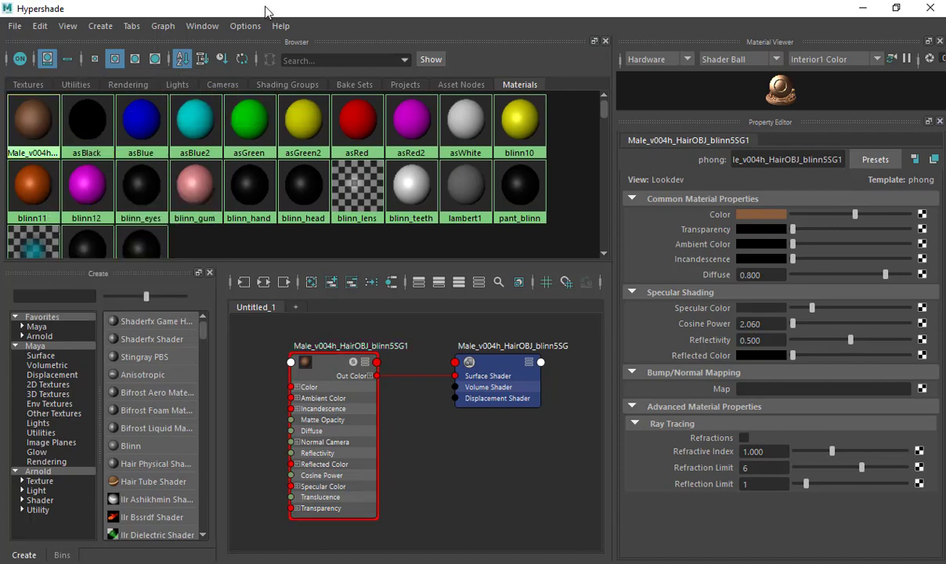
double_click(264, 10)
left_click_drag(415, 290, 302, 319, "alt")
Assign a new Arnold aiStandardSurface material to the hair and name it jerryHair.
key("4")
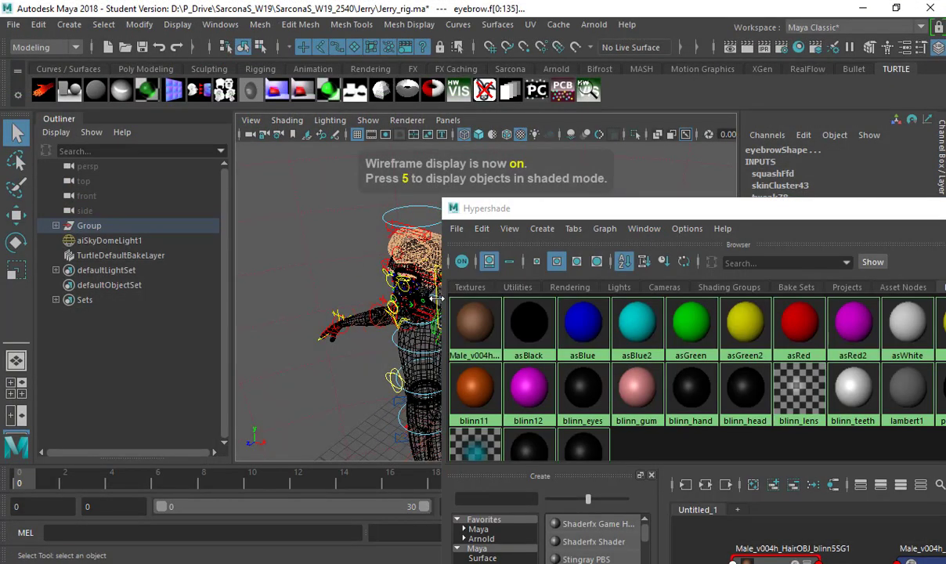
mouse_move(374, 305)
left_mouse_down("alt")
mouse_move(352, 256)
mouse_move(323, 270)
left_mouse_up("alt")
key("space")
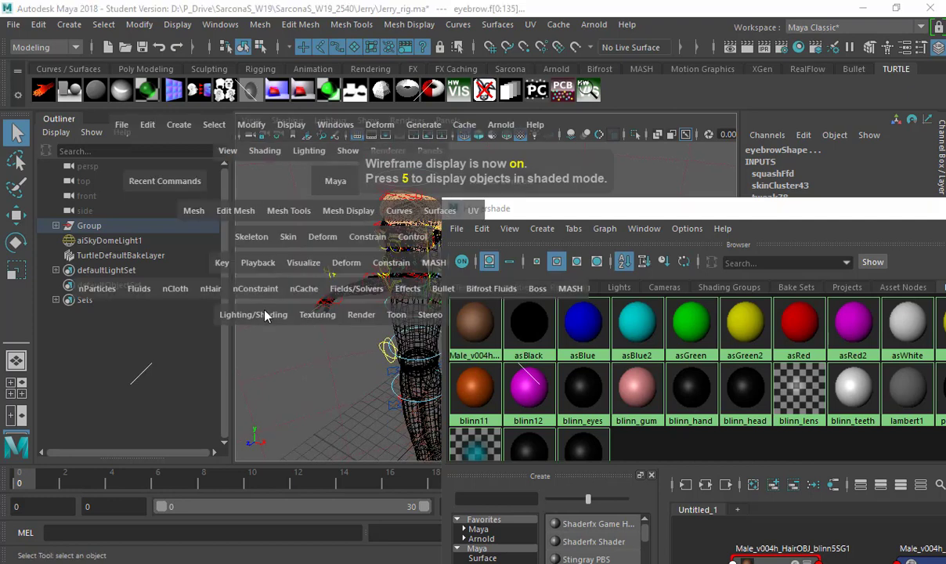
left_click(249, 292)
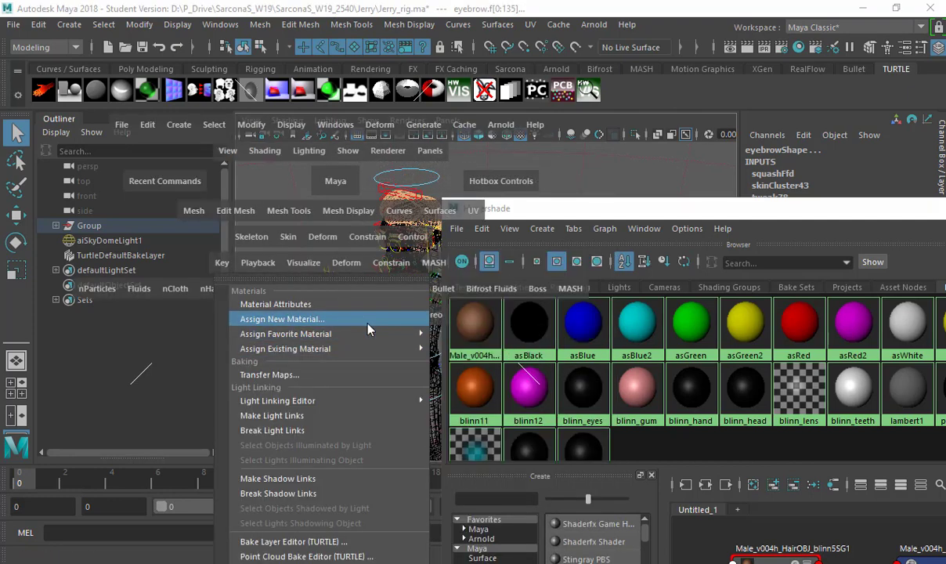
left_click(368, 328)
left_click(343, 144)
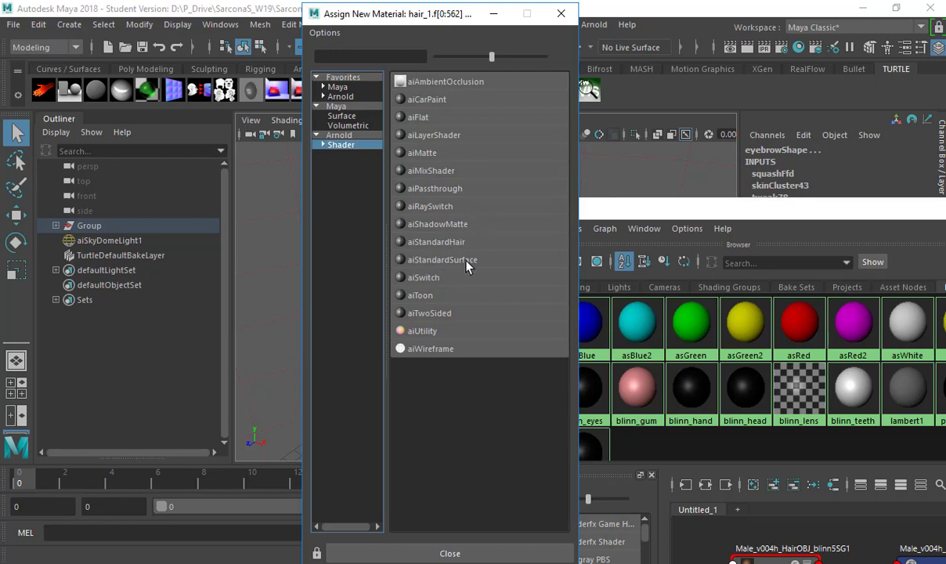
left_click(466, 261)
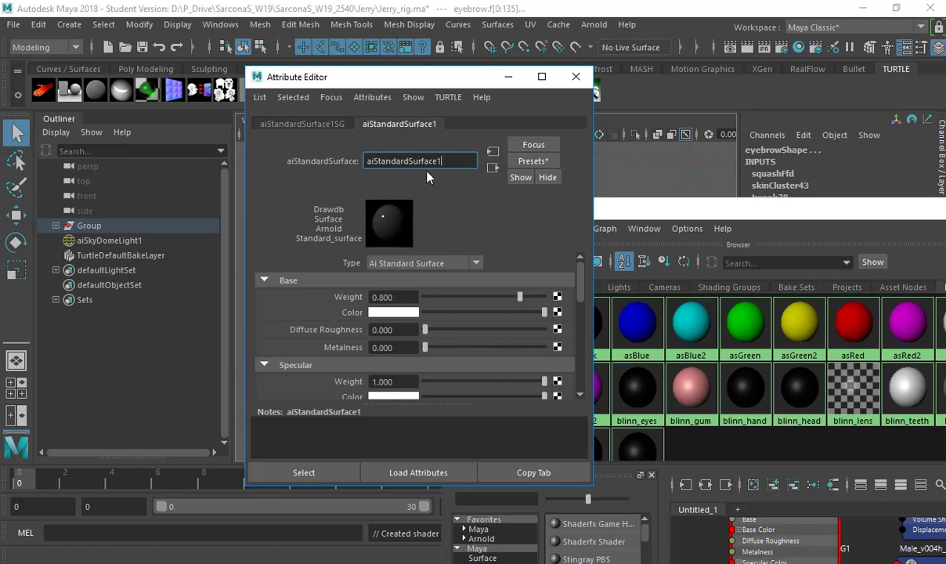
left_click_drag(442, 162, 312, 148)
type("jerry")
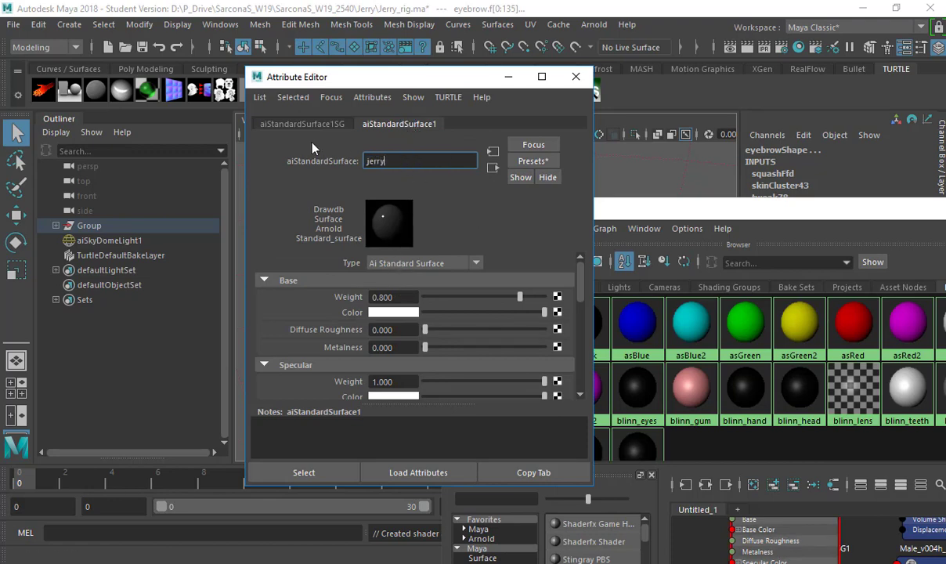
type("Hair")
key("Return")
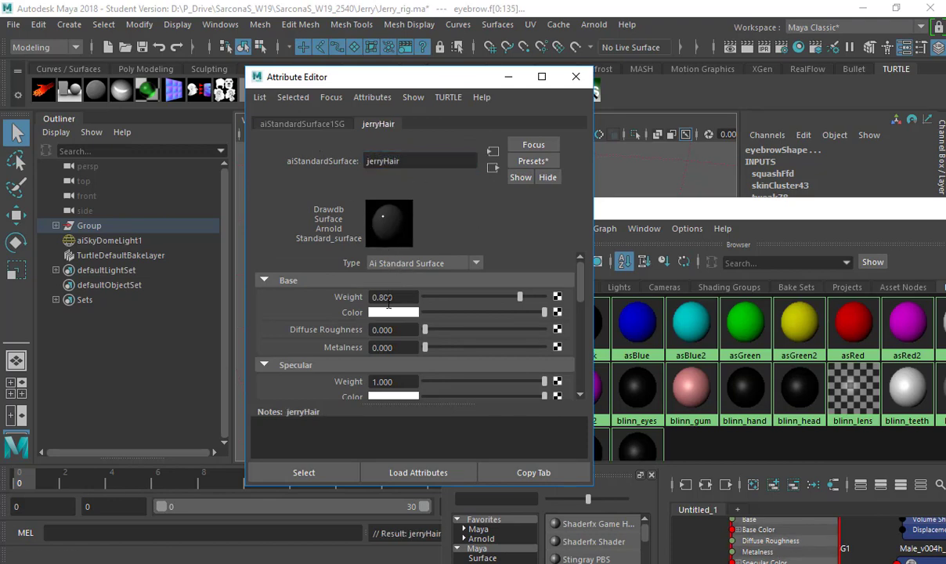
Set jerryHair's base colour to dark brown and specular roughness to 0.296.
left_click(384, 313)
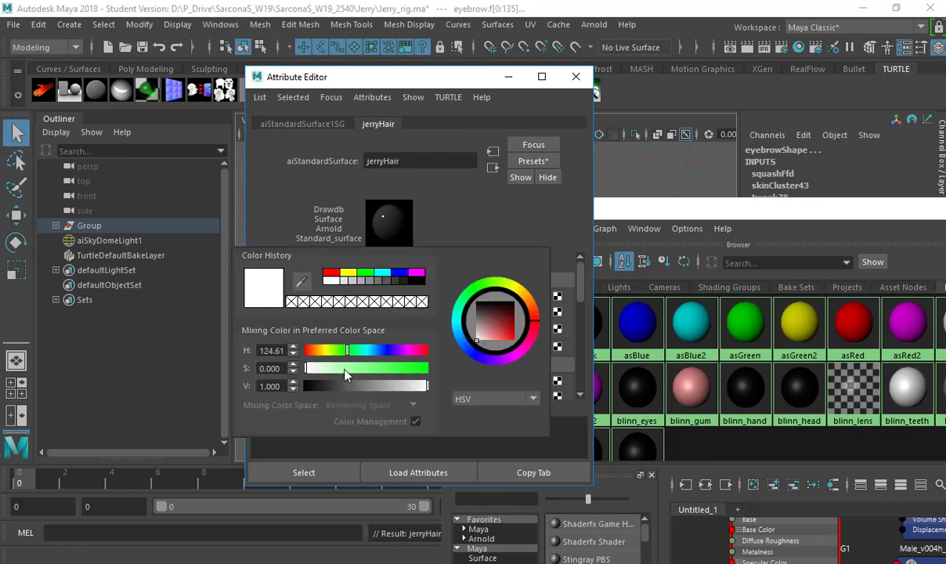
left_click_drag(346, 375, 384, 376)
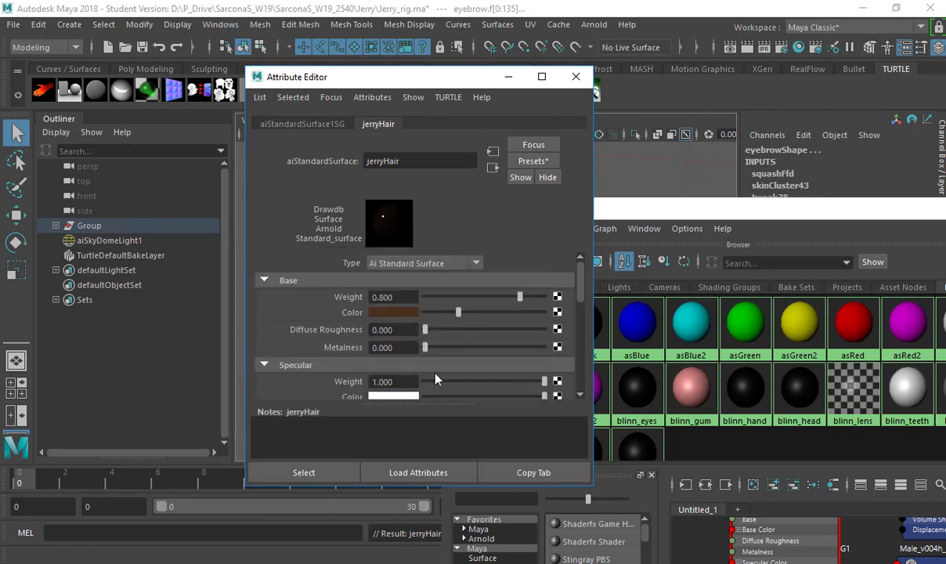
scroll(356, 378, "down", 1)
left_click_drag(445, 373, 485, 354)
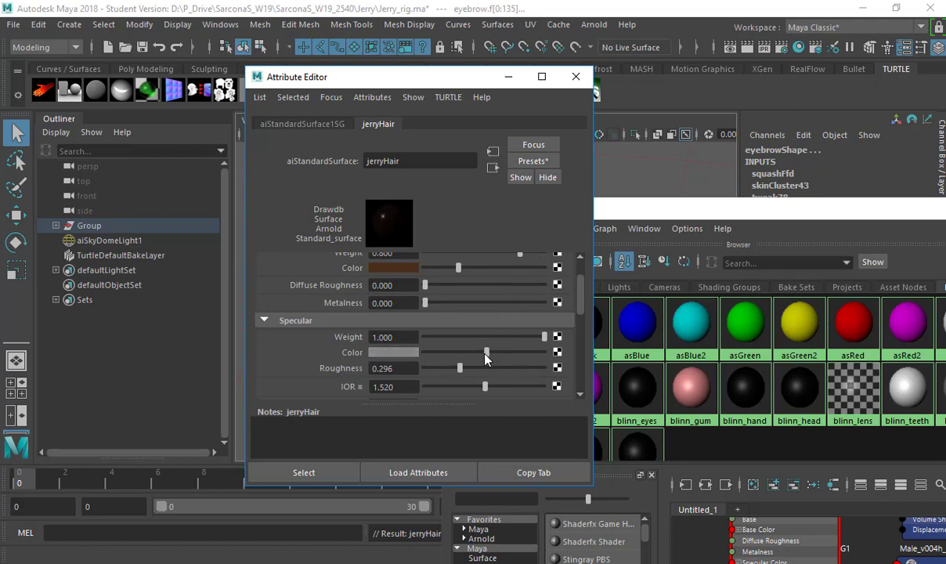
left_click(576, 79)
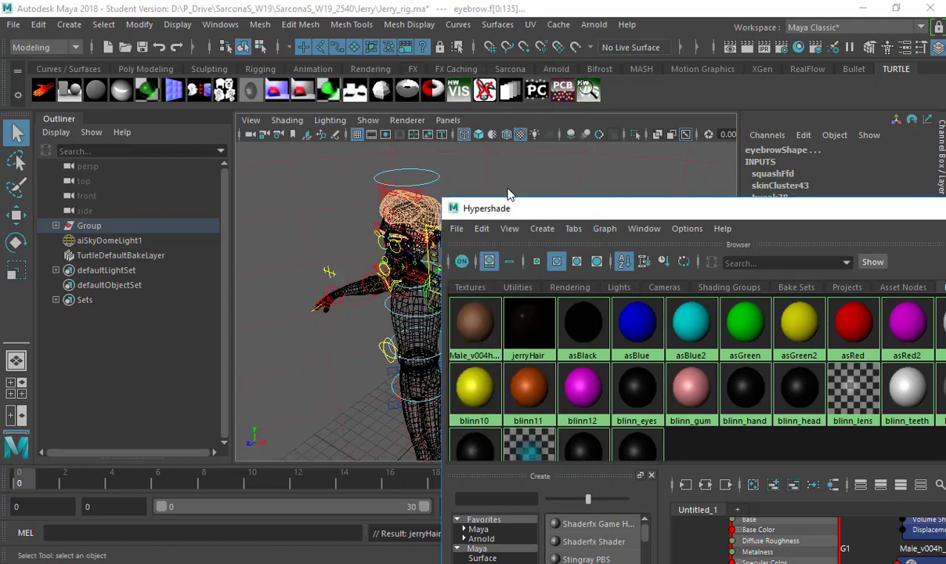
Select the eye sphere using the asBlack material and frame it in wireframe view.
left_click_drag(508, 208, 480, 179)
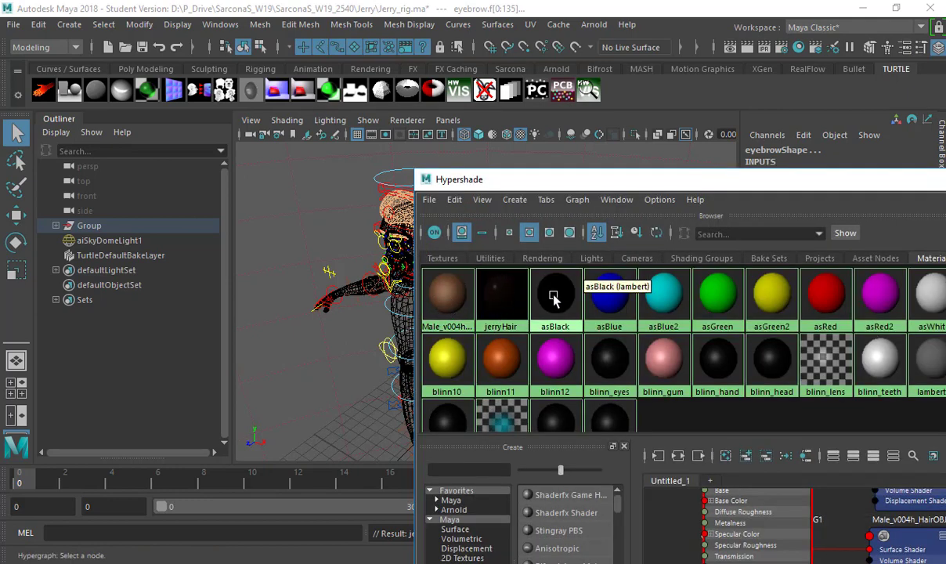
right_click_drag(554, 296, 615, 295)
left_click_drag(508, 180, 685, 193)
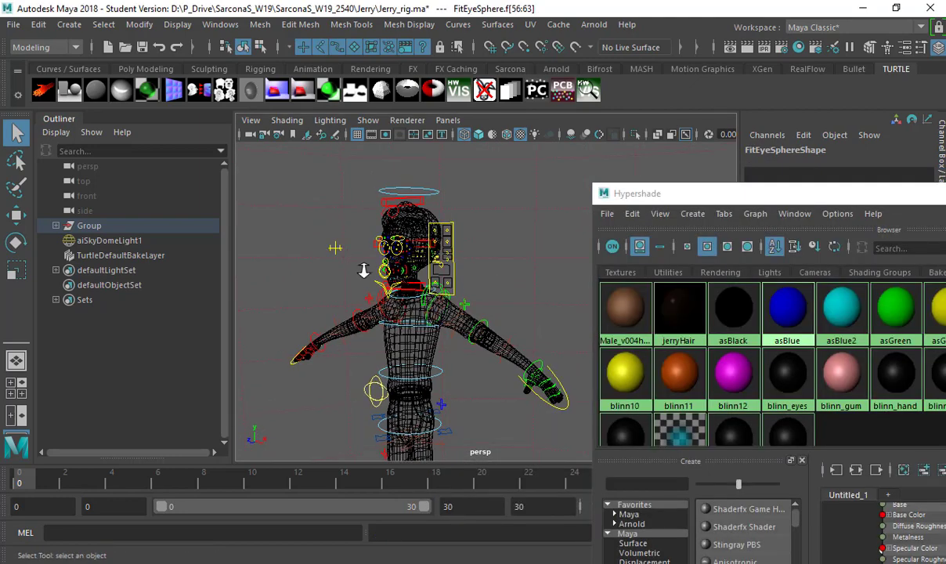
left_click_drag(364, 270, 400, 249, "alt")
key("4")
key("f")
scroll(486, 258, "down", 3)
Assign a new Arnold aiStandardSurface material to the eye sphere.
key("space")
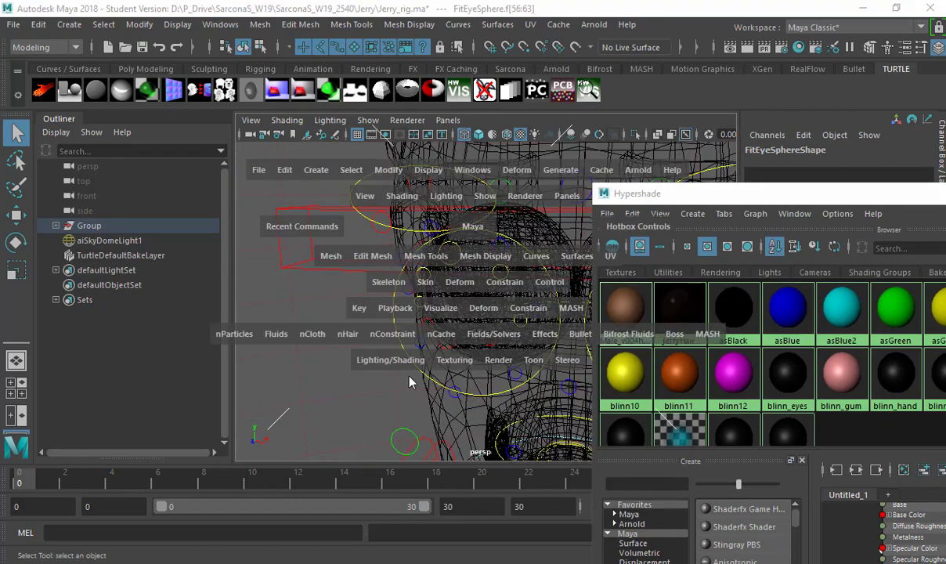
left_click(413, 365)
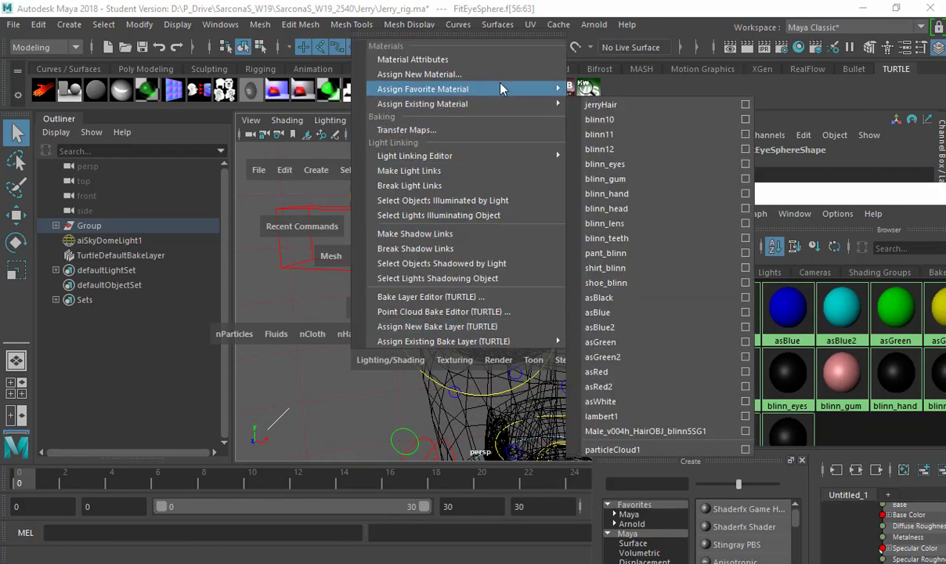
left_click(508, 77)
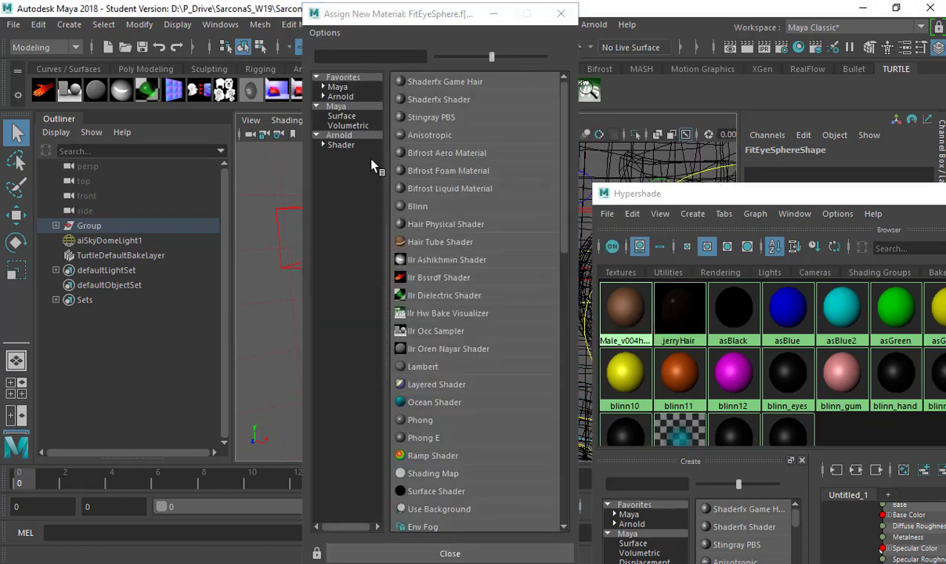
left_click(341, 145)
left_click(455, 260)
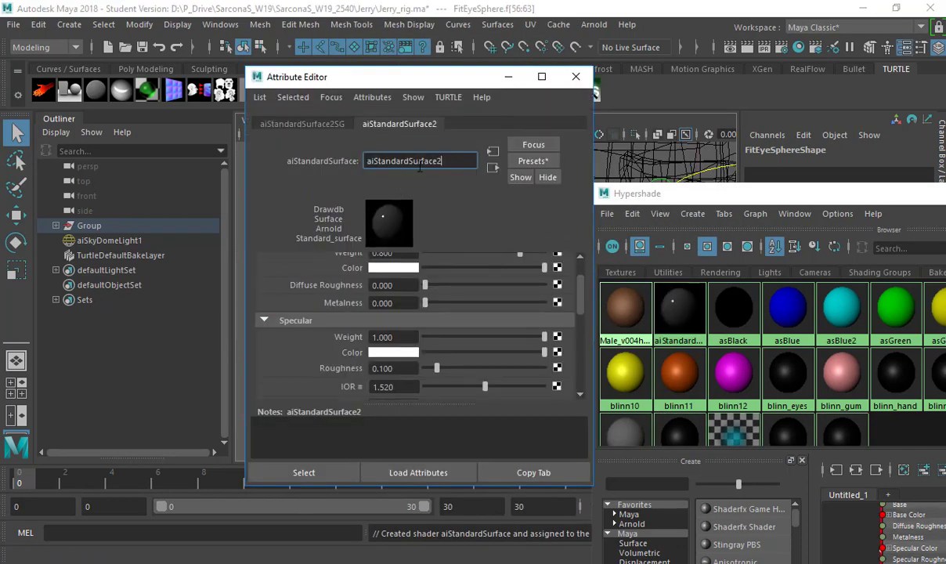
Rename the new material to asBlack_AI.
left_click_drag(286, 133, 285, 139)
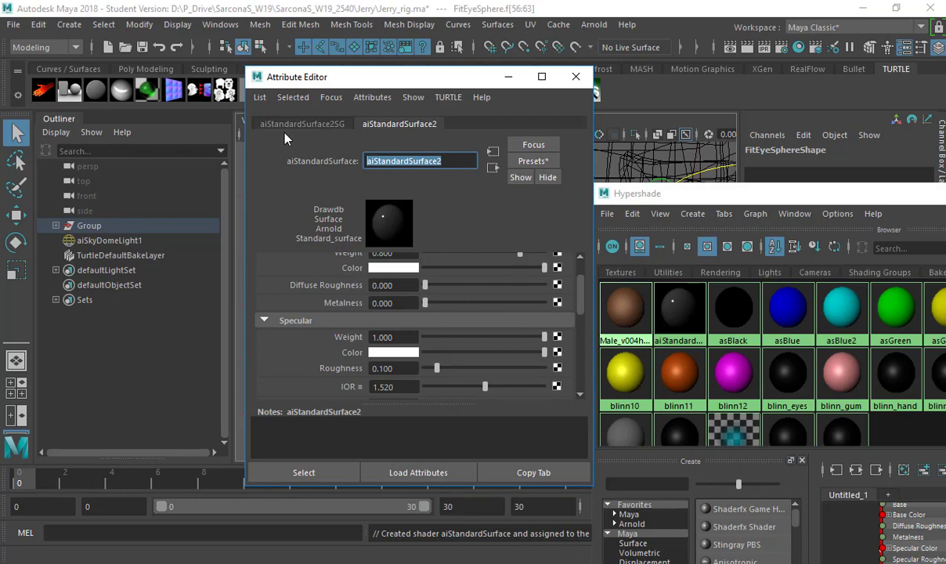
type("asBlack_Mat")
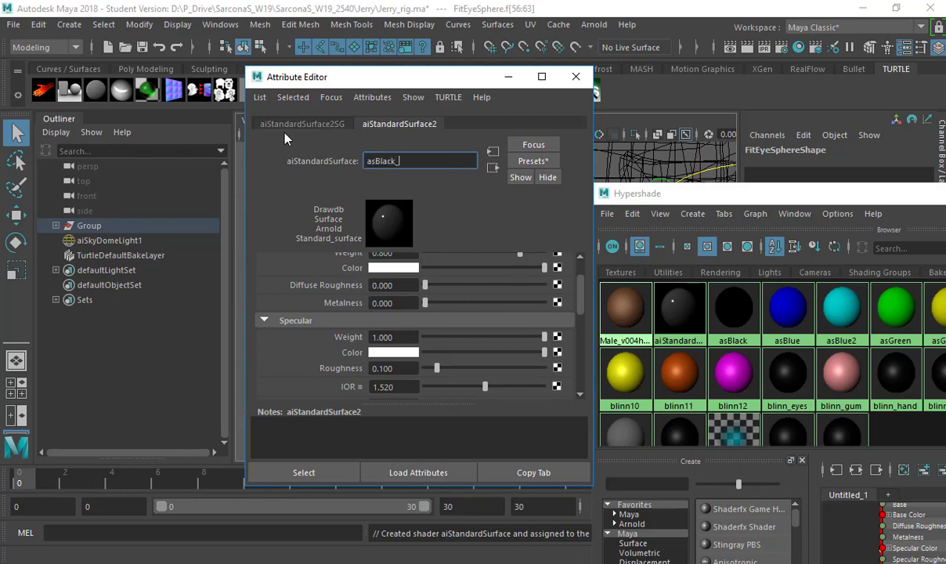
key("BackSpace")
key("BackSpace")
key("BackSpace")
type("AI")
key("Return")
Set the asBlack_AI base colour and specular colour to black.
scroll(447, 293, "up", 1)
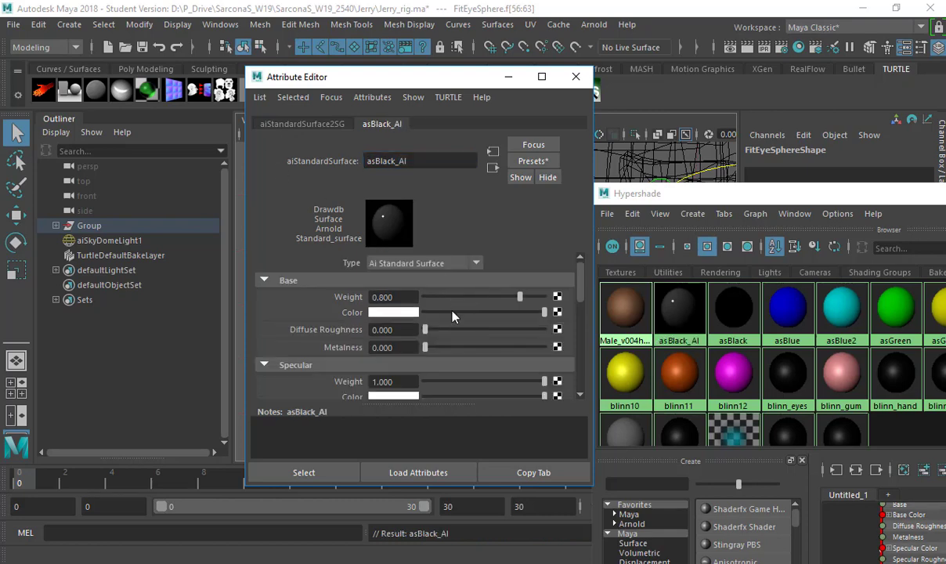
left_click_drag(452, 317, 386, 314)
scroll(362, 316, "down", 1)
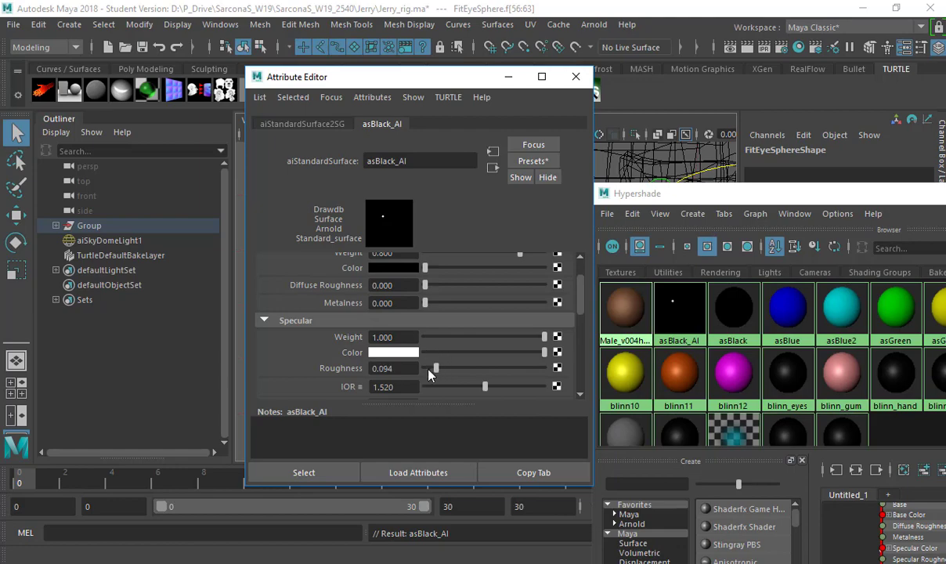
left_click_drag(437, 357, 401, 355)
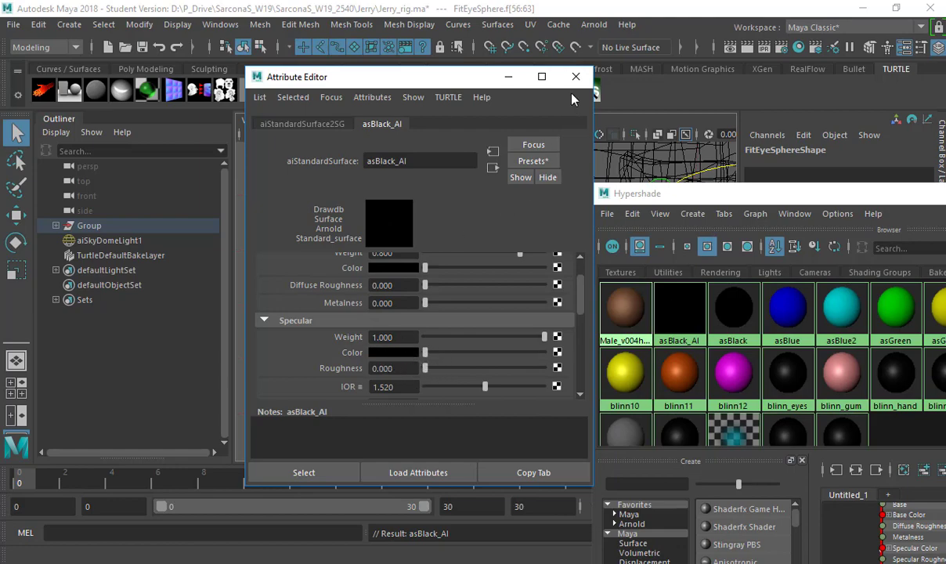
left_click(576, 76)
left_click_drag(307, 291, 373, 349, "alt")
key("w")
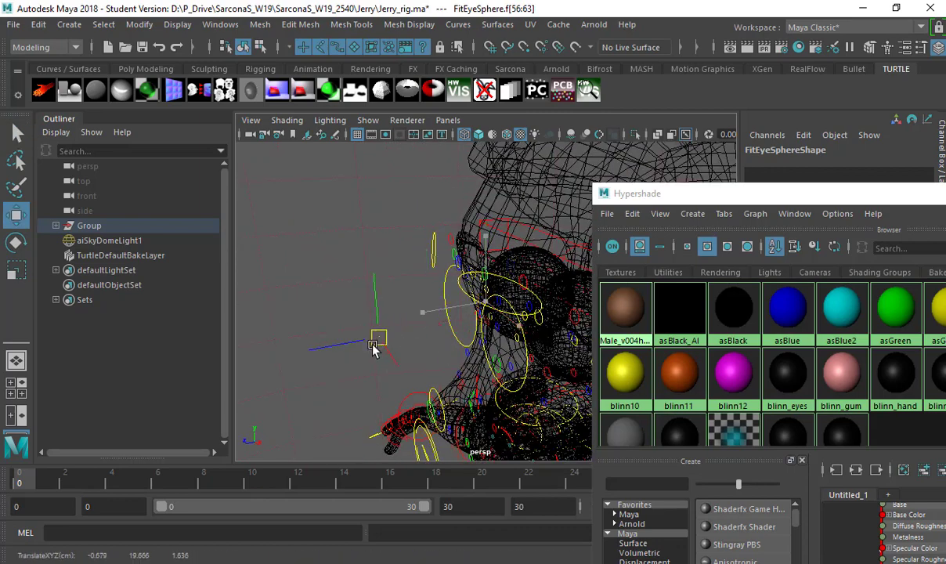
Undo the accidental move and select the objects that use the asBlue material.
key("ctrl+z")
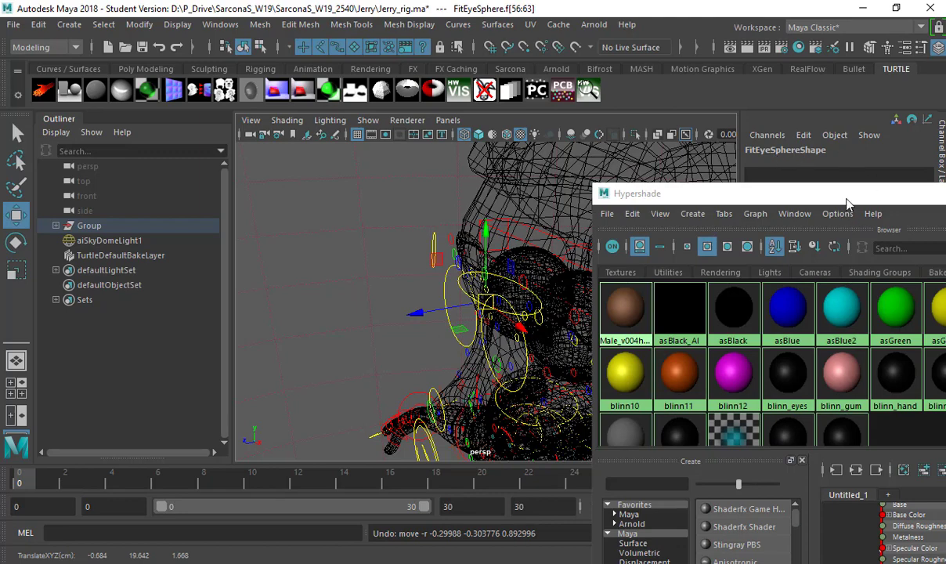
left_click_drag(847, 203, 477, 154)
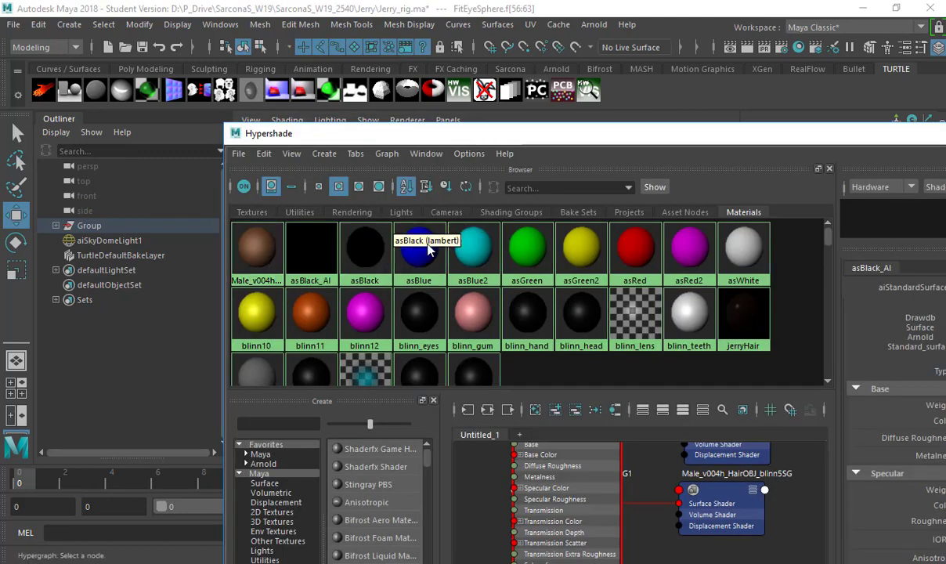
right_click(428, 246)
left_click(419, 249)
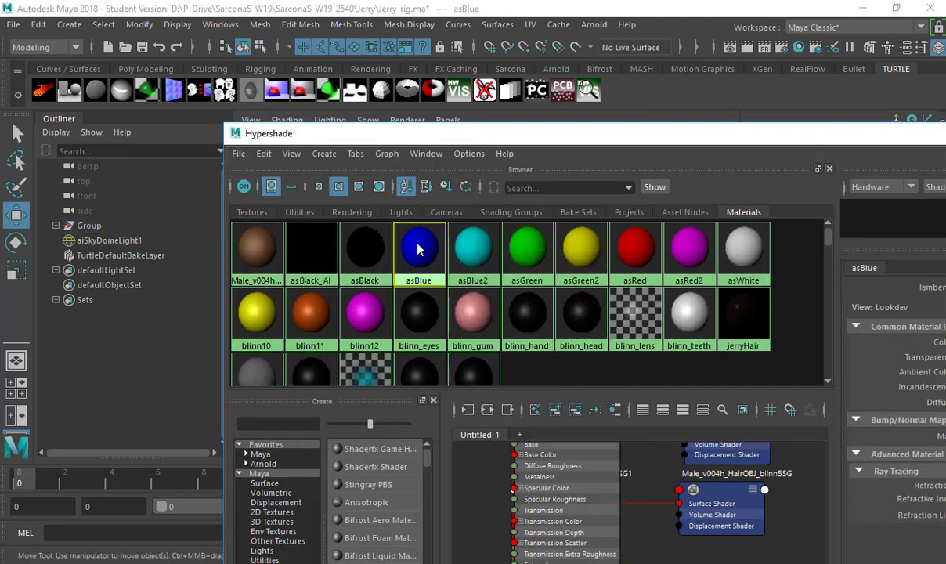
right_click_drag(417, 249, 486, 242)
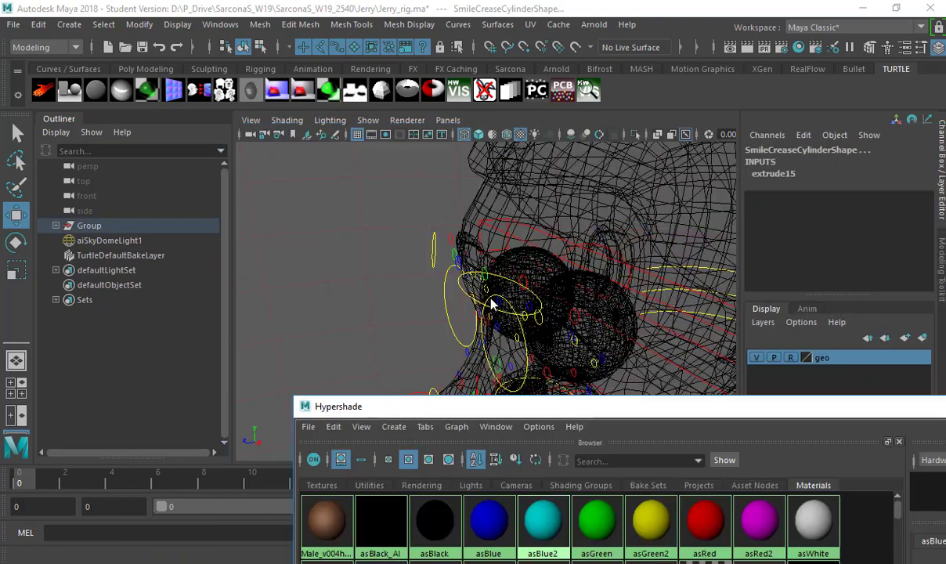
Orbit around the whole character and select the foot control.
left_click_drag(492, 304, 468, 282, "alt")
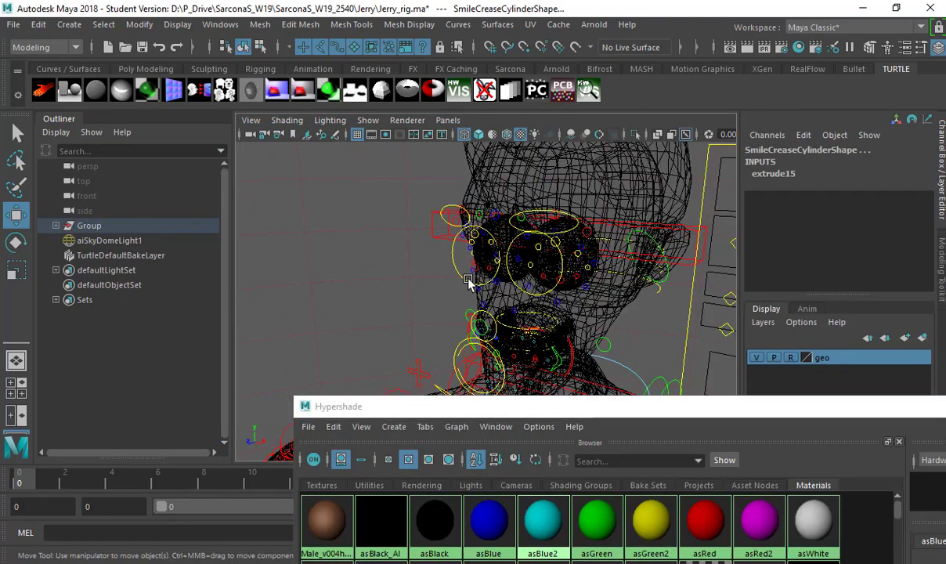
right_click_drag(469, 282, 365, 264, "alt")
left_click_drag(365, 264, 448, 289, "alt")
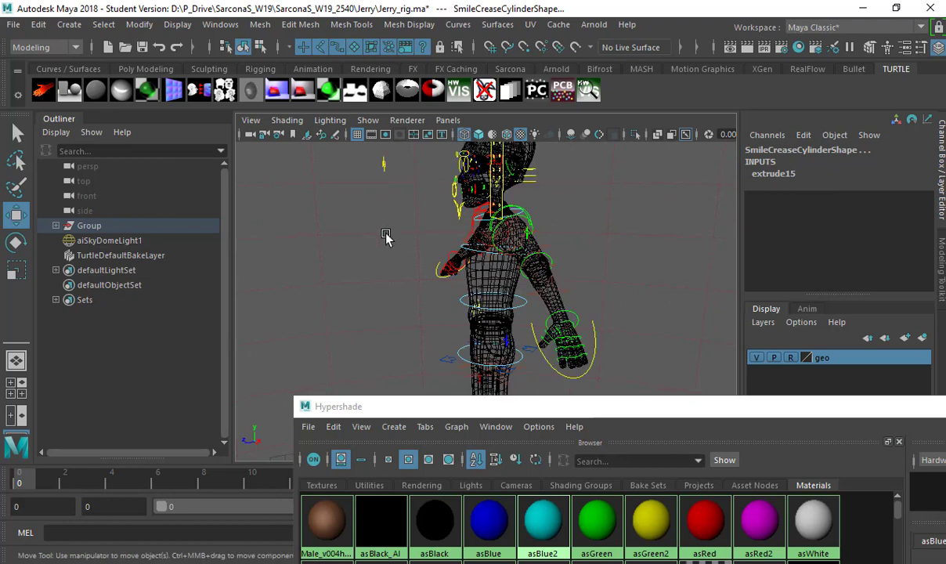
right_click_drag(448, 289, 429, 311, "alt")
left_click_drag(429, 311, 461, 321, "alt")
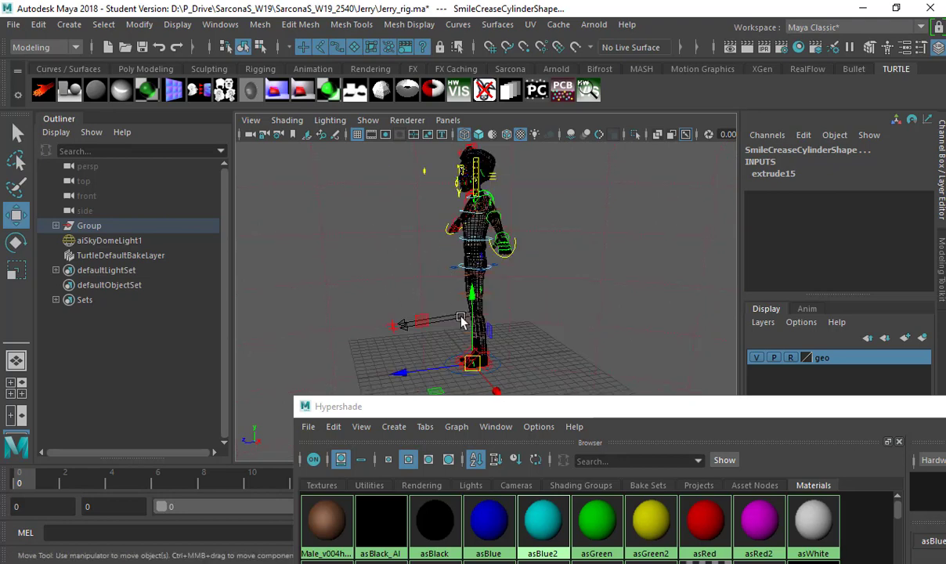
left_click(473, 368)
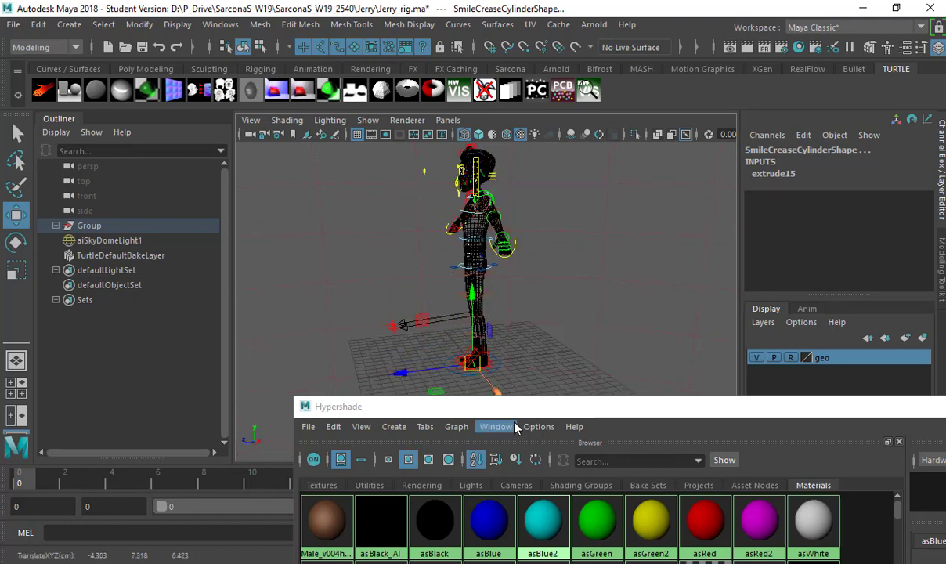
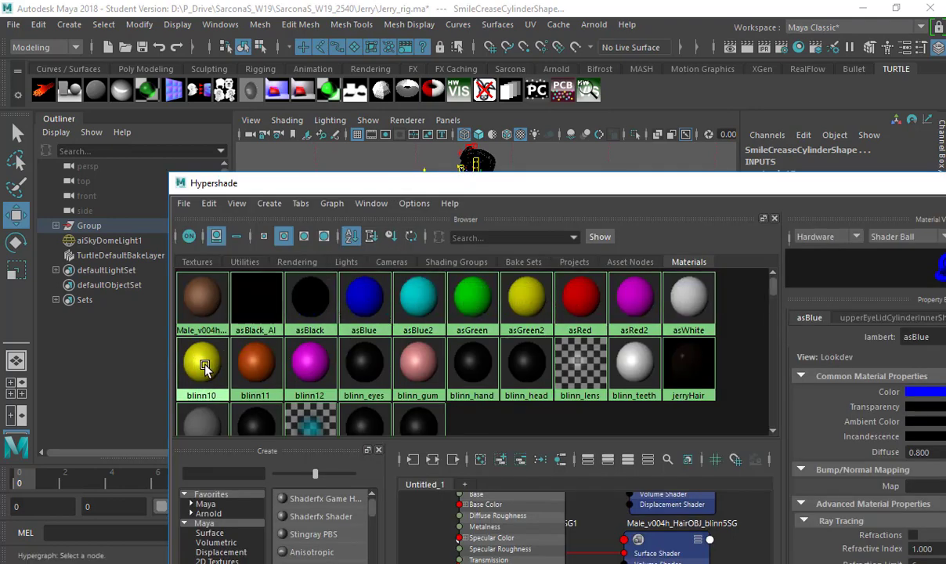
Select the belt buckle faces that use blinn10 and frame them in the view.
right_click_drag(204, 368, 248, 376)
left_click_drag(331, 183, 332, 414)
key("f")
mouse_move(485, 274)
left_mouse_down("alt")
mouse_move(506, 253)
mouse_move(541, 286)
mouse_move(459, 294)
mouse_move(609, 275)
mouse_move(598, 281)
left_mouse_up("alt")
key("6")
key("4")
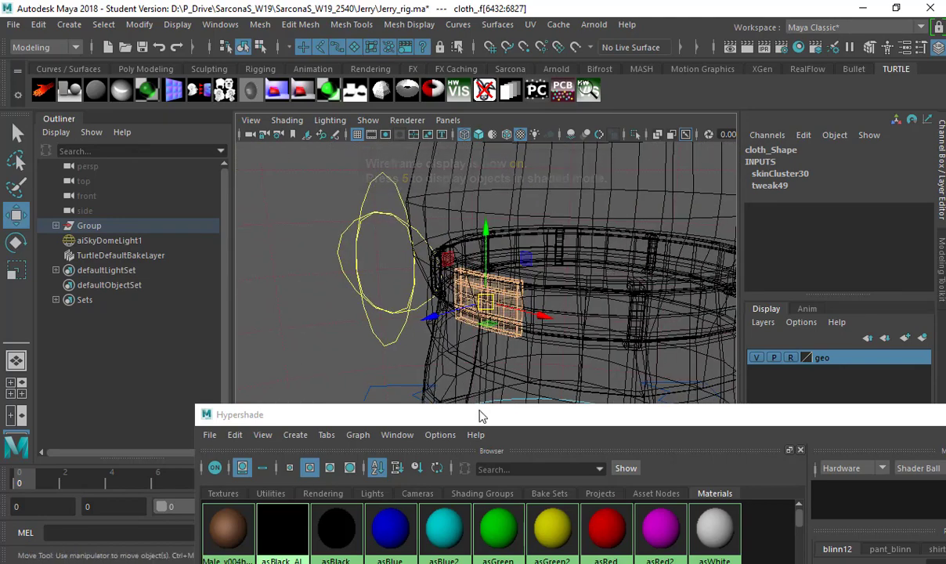
Assign a new aiStandardSurface material to those faces and rename it beltYellow.
mouse_move(480, 420)
left_mouse_down()
mouse_move(435, 351)
mouse_move(463, 388)
left_mouse_up()
key("space")
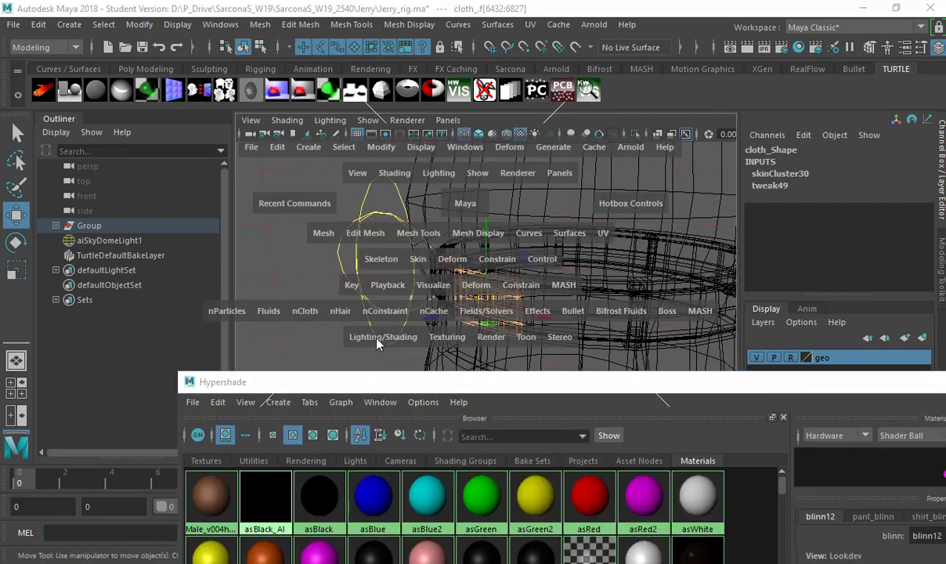
left_click(383, 337)
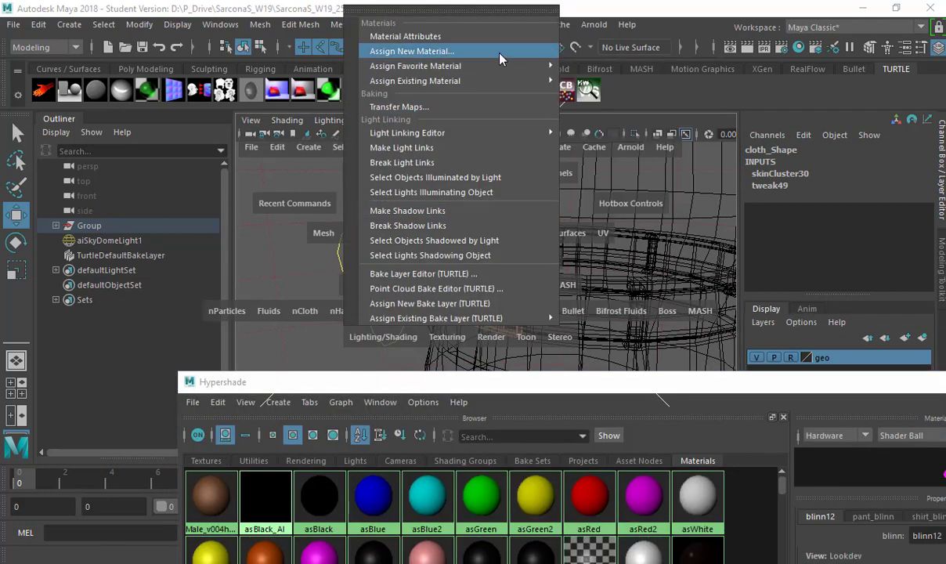
left_click(471, 50)
left_click(340, 145)
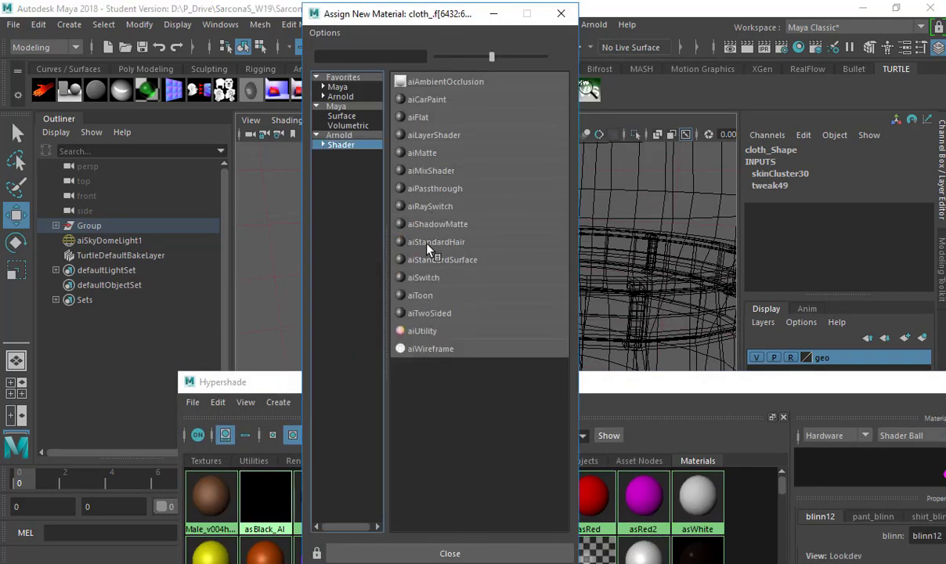
left_click(448, 261)
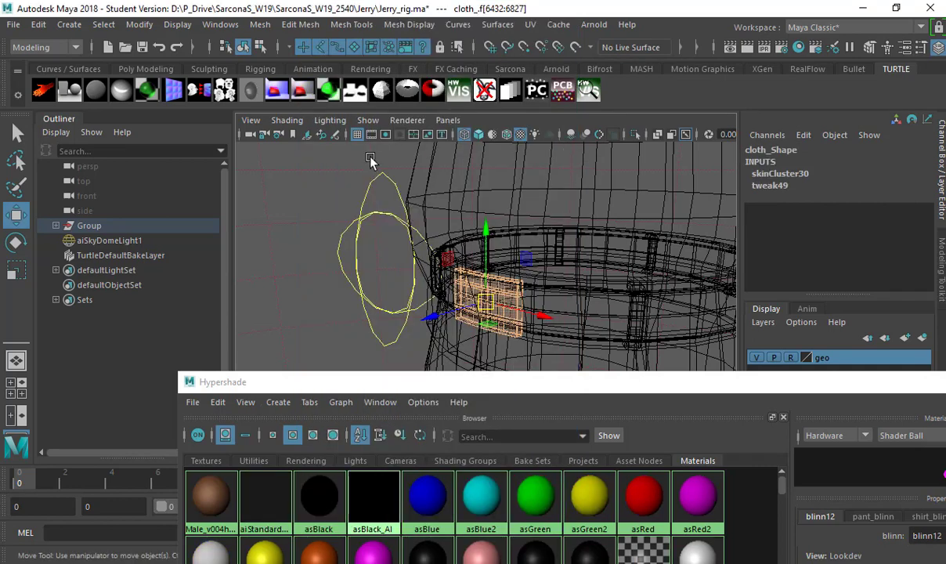
left_click_drag(454, 154, 299, 156)
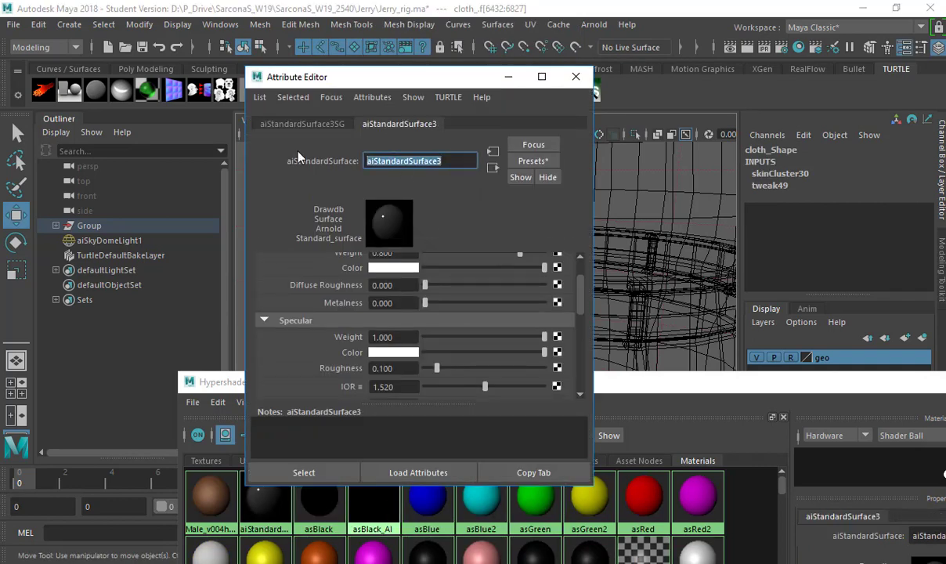
type("beltYe")
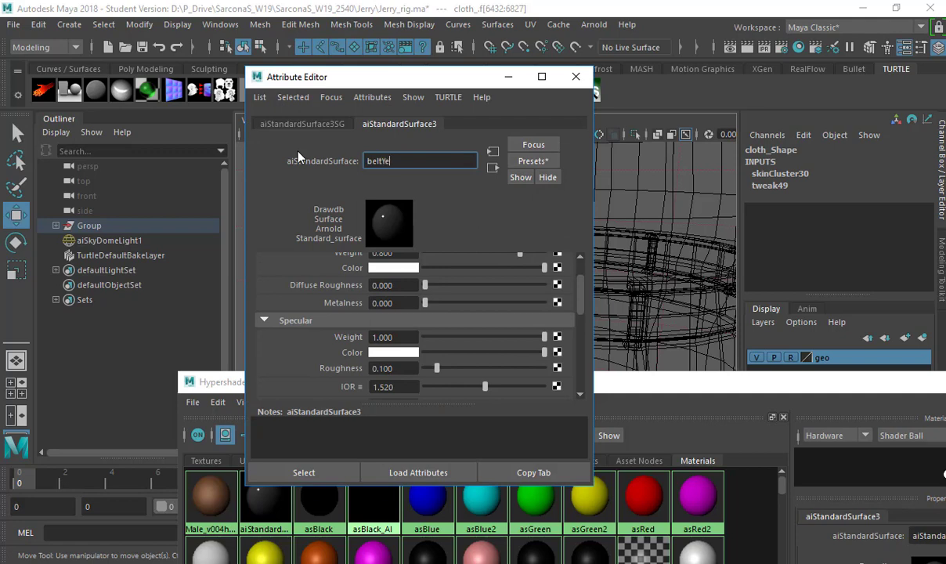
type("llow")
key("Return")
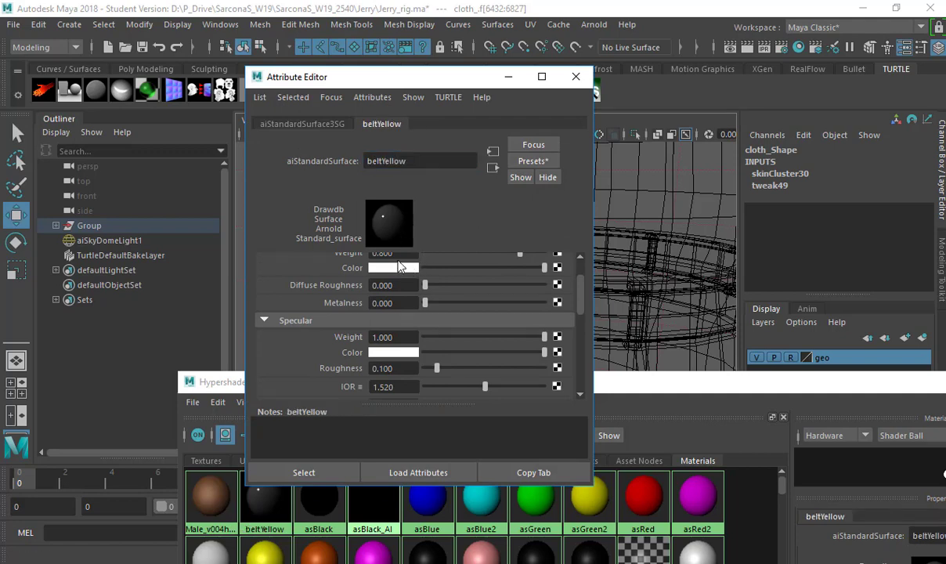
Set the beltYellow base colour to a yellow-orange.
left_click(400, 268)
left_click(367, 226)
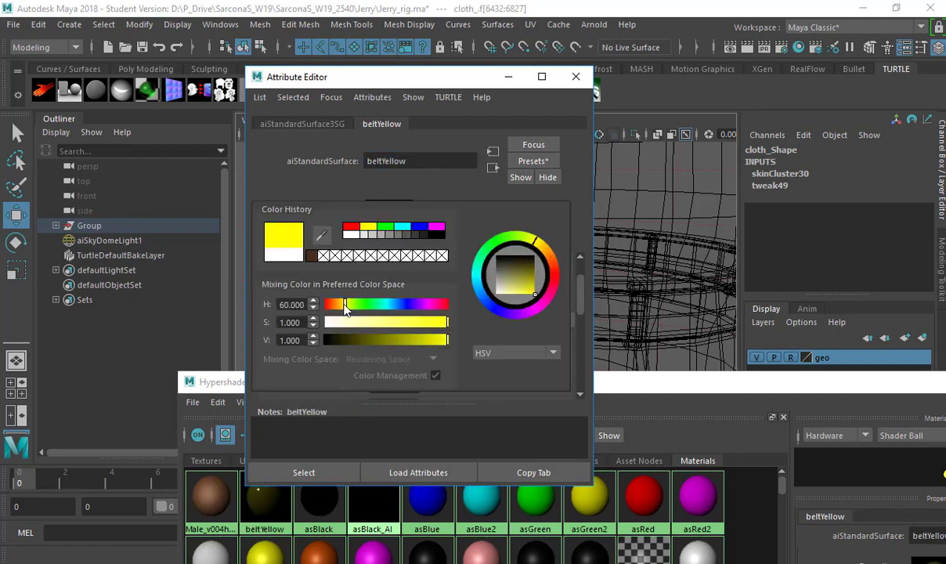
left_click_drag(346, 308, 339, 310)
left_click(575, 78)
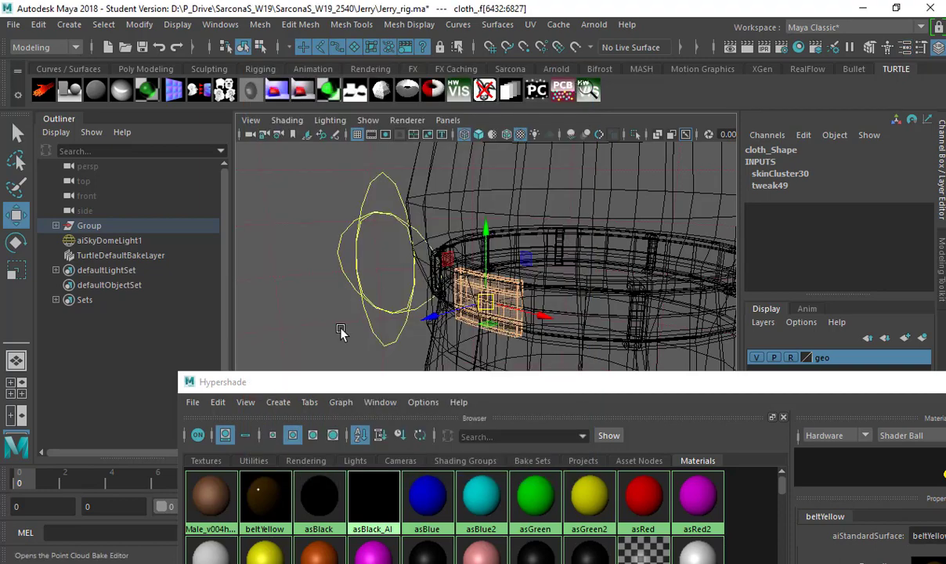
Select the blinn11 belt band, assign a new aiStandardSurface and name it beltLoop.
double_click(331, 383)
right_click_drag(301, 385, 314, 367)
left_click_drag(465, 215, 432, 450)
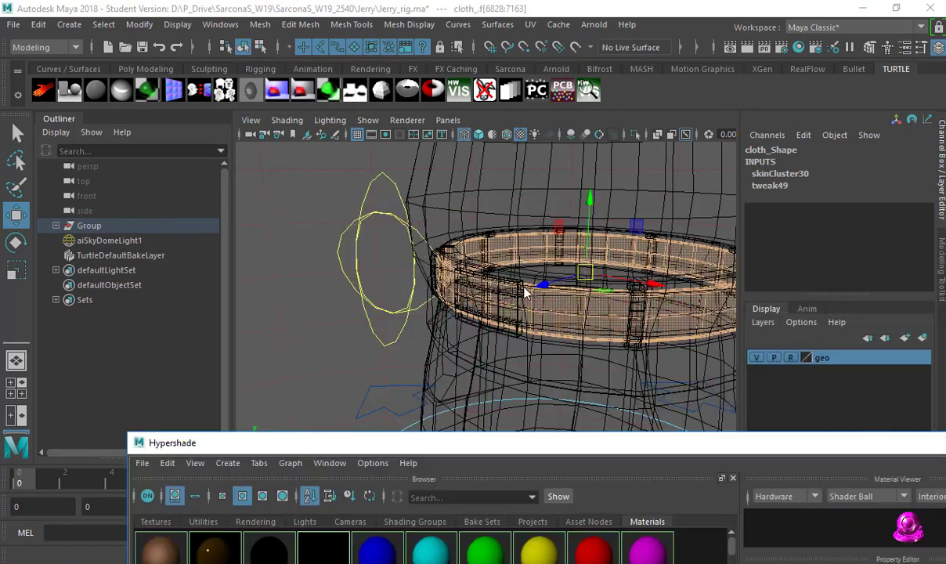
key("space")
left_click(401, 346)
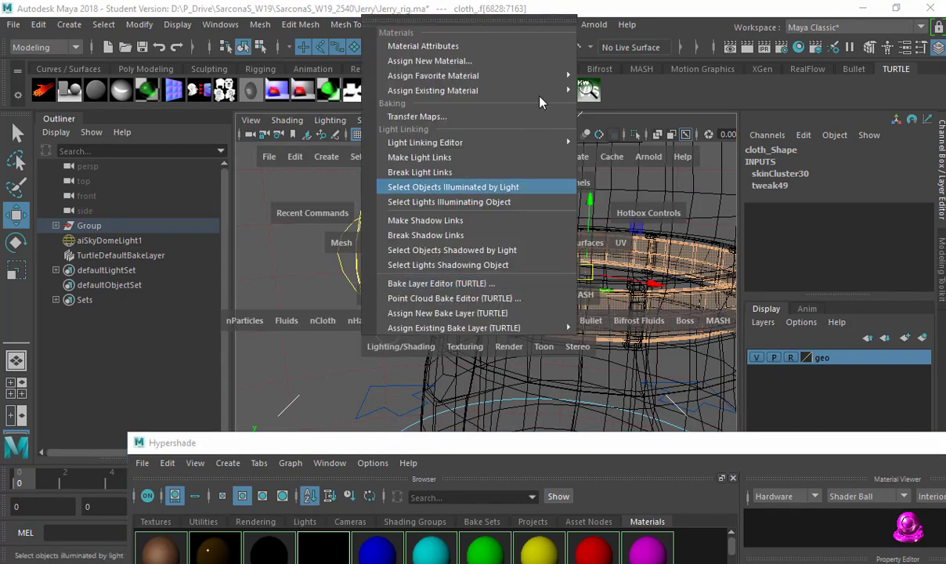
mouse_move(555, 76)
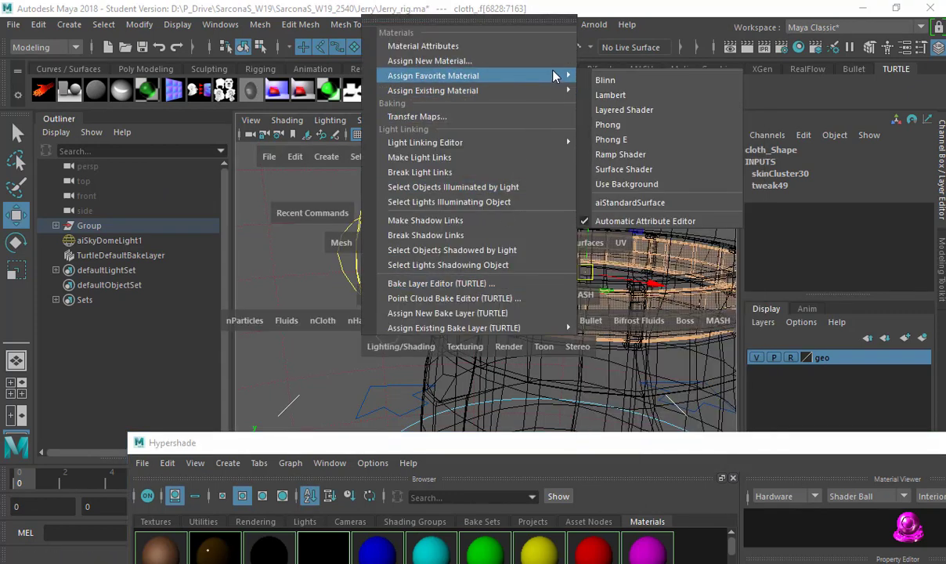
left_click(629, 203)
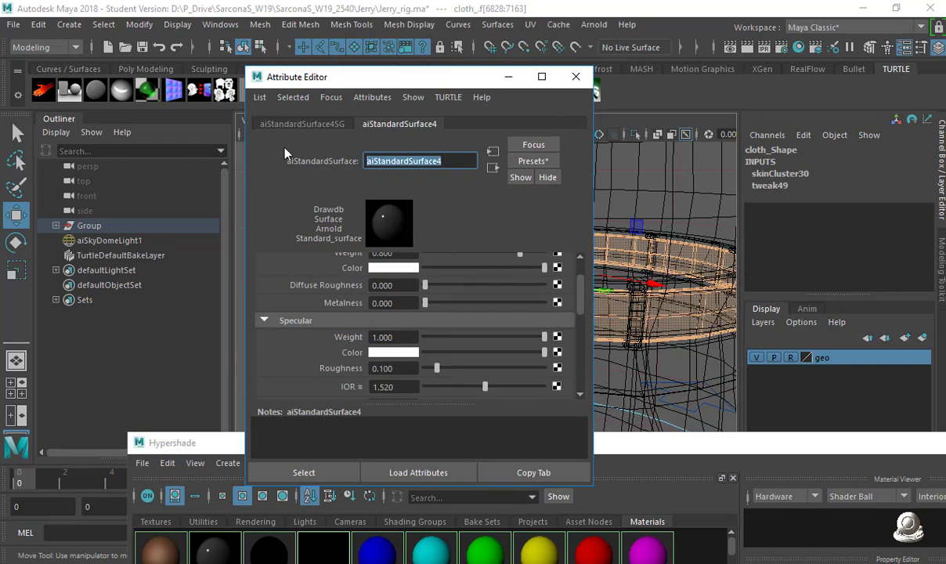
type("beltLoop")
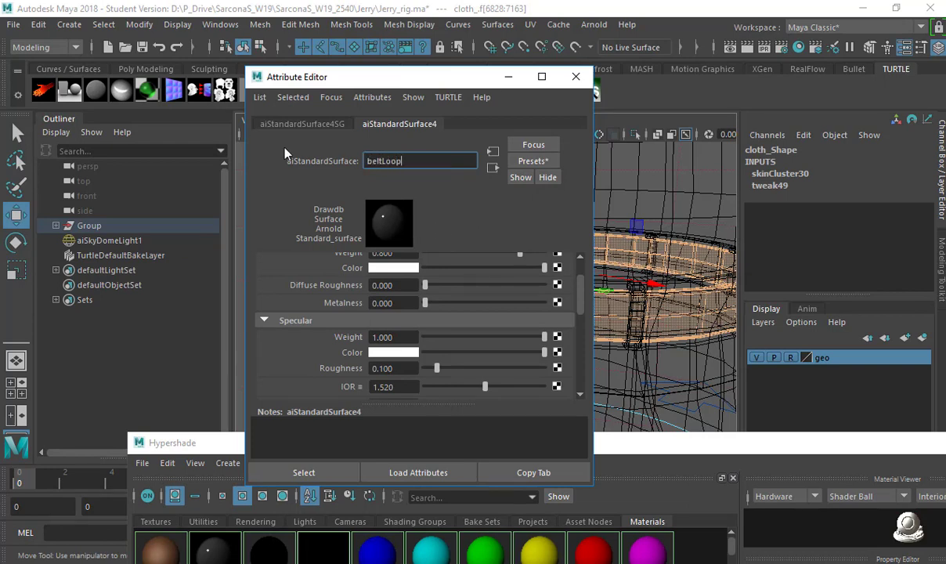
key("Return")
Give beltLoop a dark brown base colour.
scroll(411, 300, "up", 2)
left_click(395, 312)
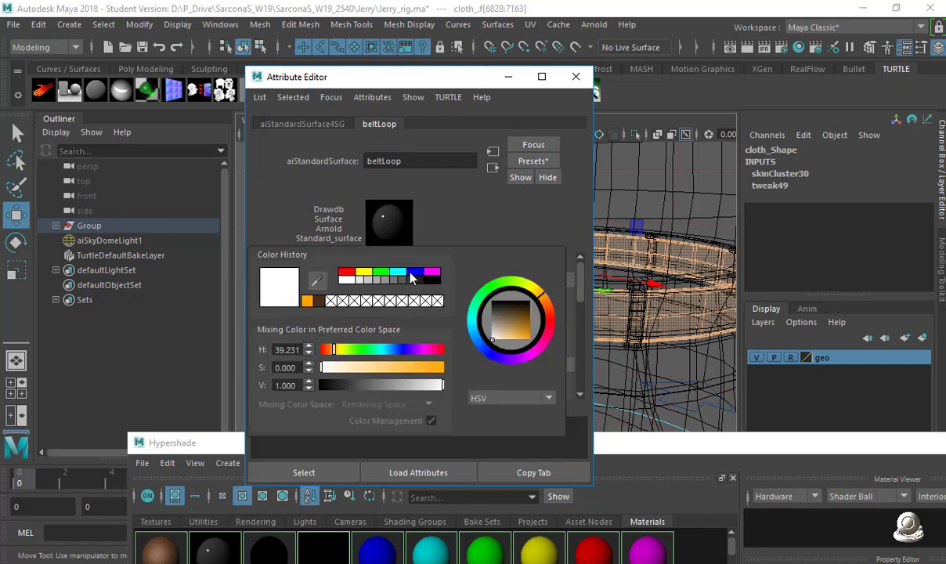
left_click(307, 301)
left_click(370, 368)
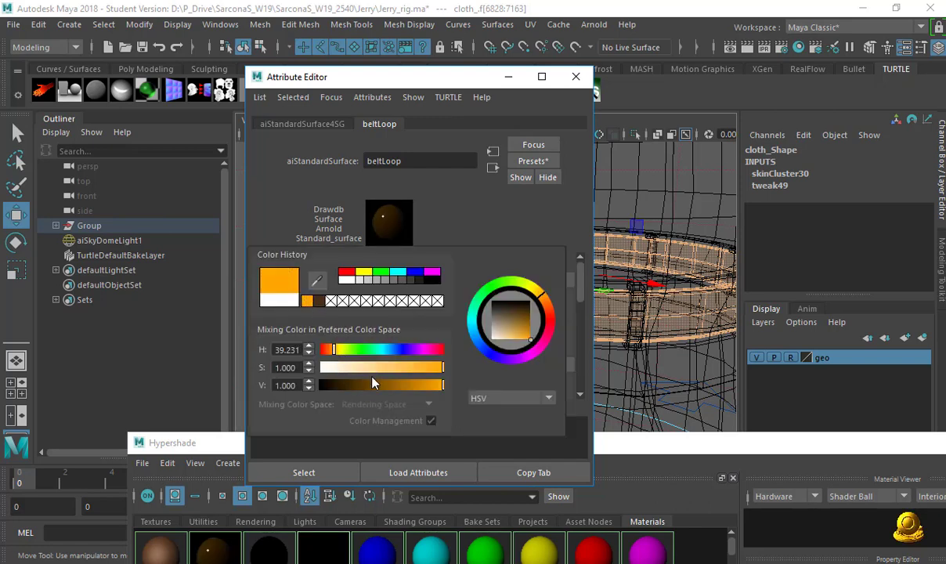
left_click_drag(368, 385, 346, 385)
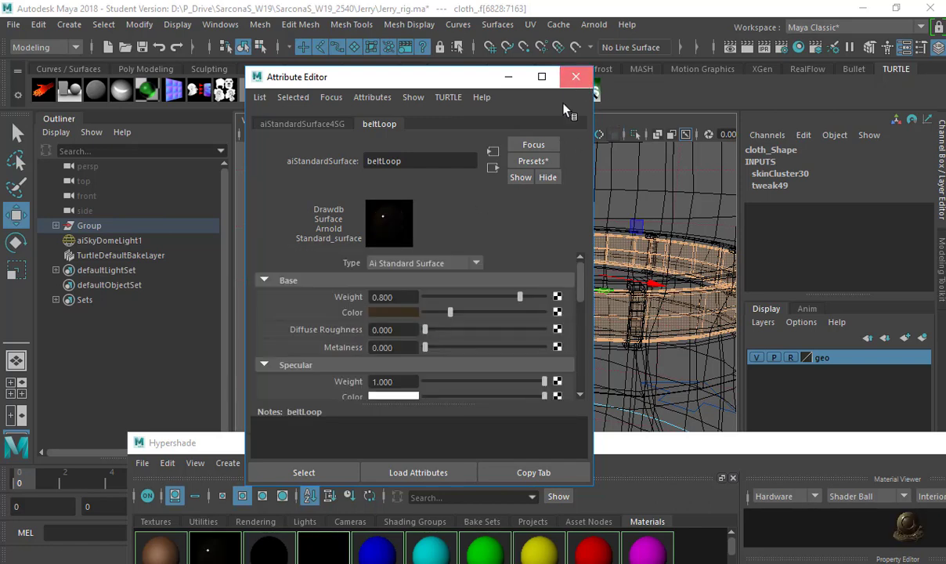
left_click(576, 76)
left_click_drag(462, 329, 376, 310, "alt")
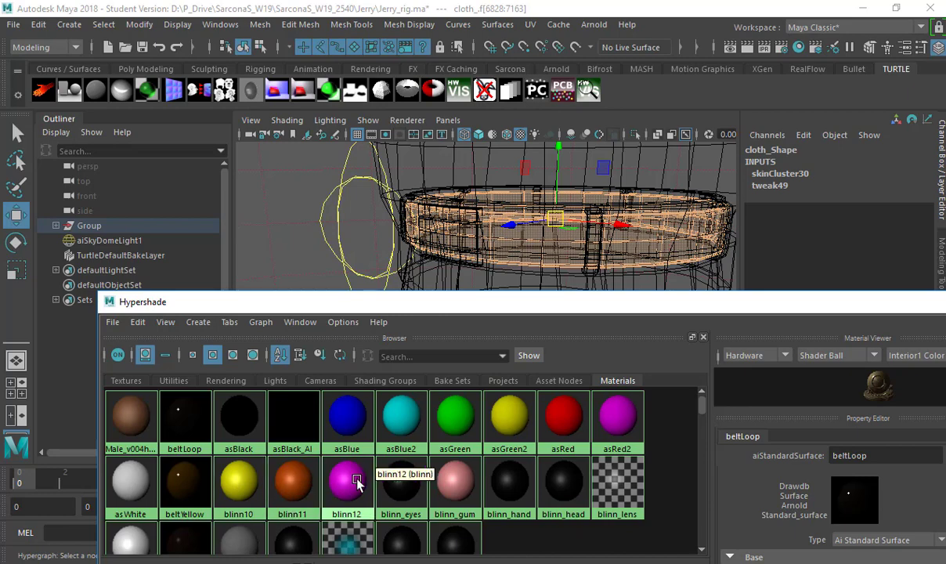
Select the blinn12 belt loops, assign a new aiStandardSurface and name it pantBeltLoops.
right_click_drag(347, 480, 470, 372)
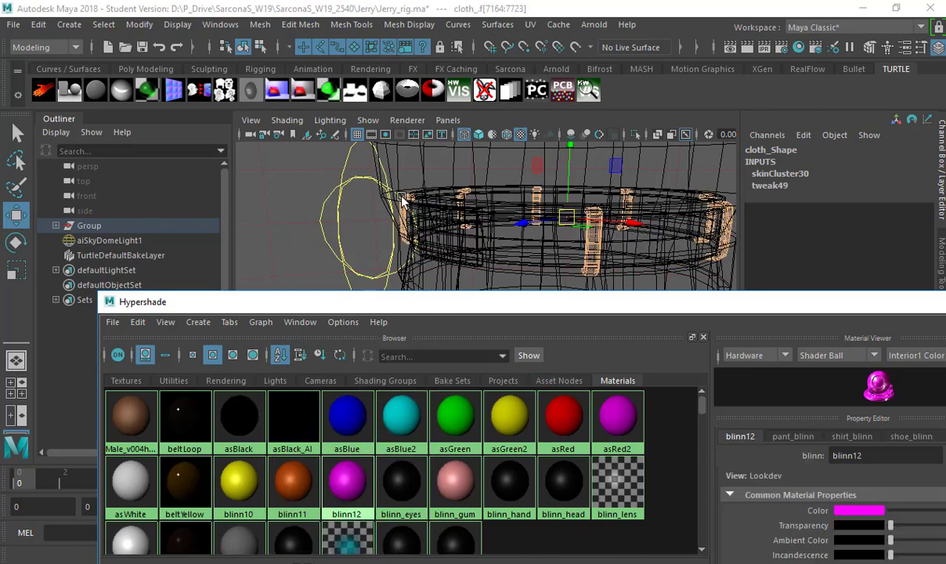
key("ctrl+a")
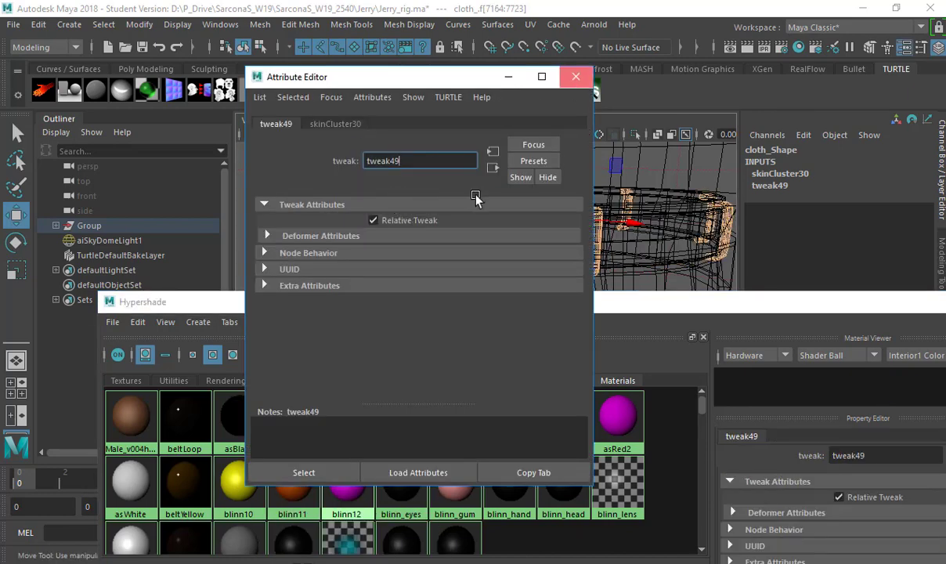
key("ctrl+a")
key("space")
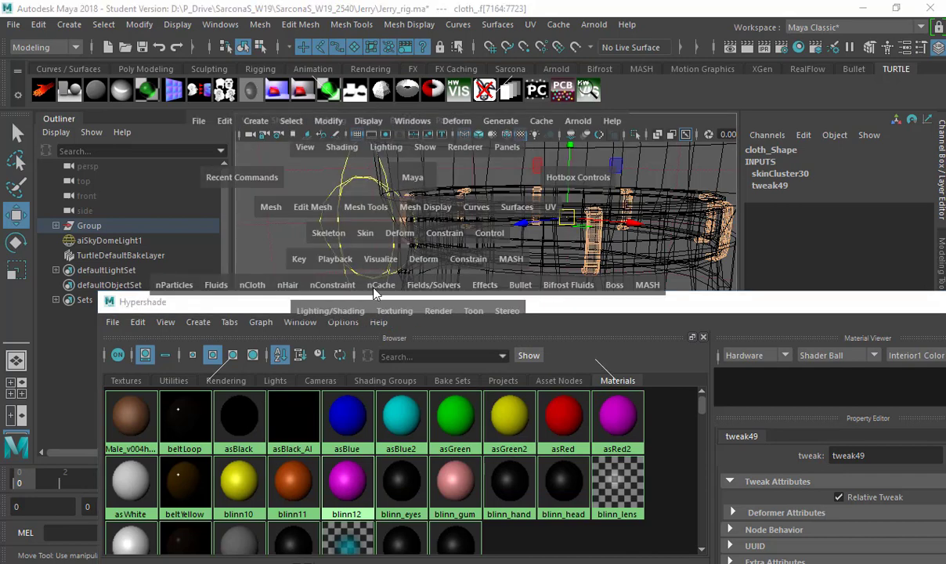
left_click(330, 310)
mouse_move(363, 333)
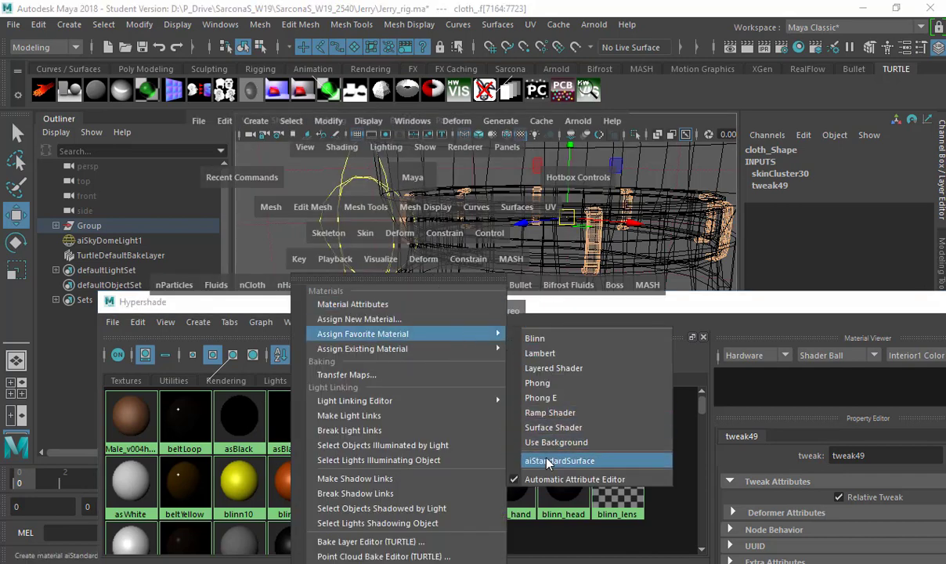
left_click(549, 461)
key("ctrl+a")
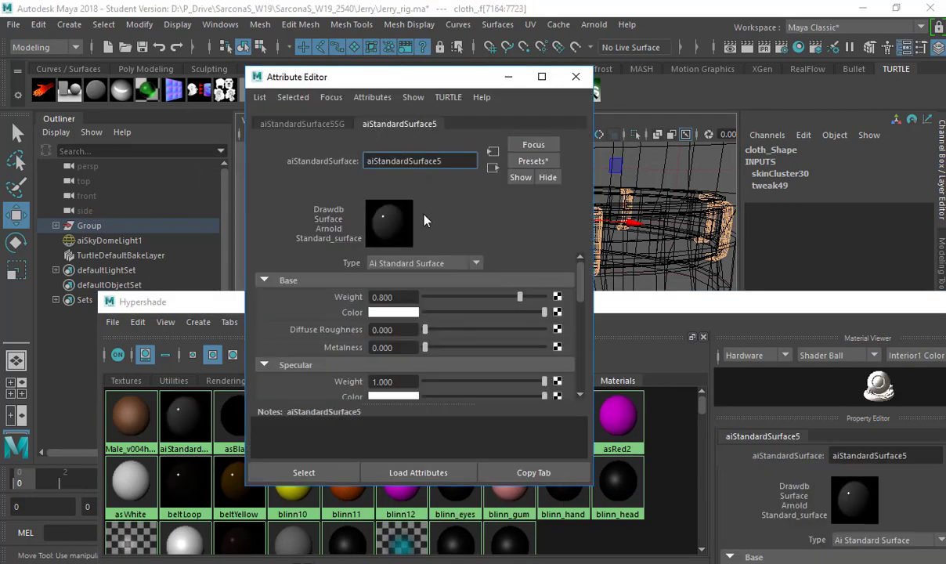
key("ctrl+a")
type("p")
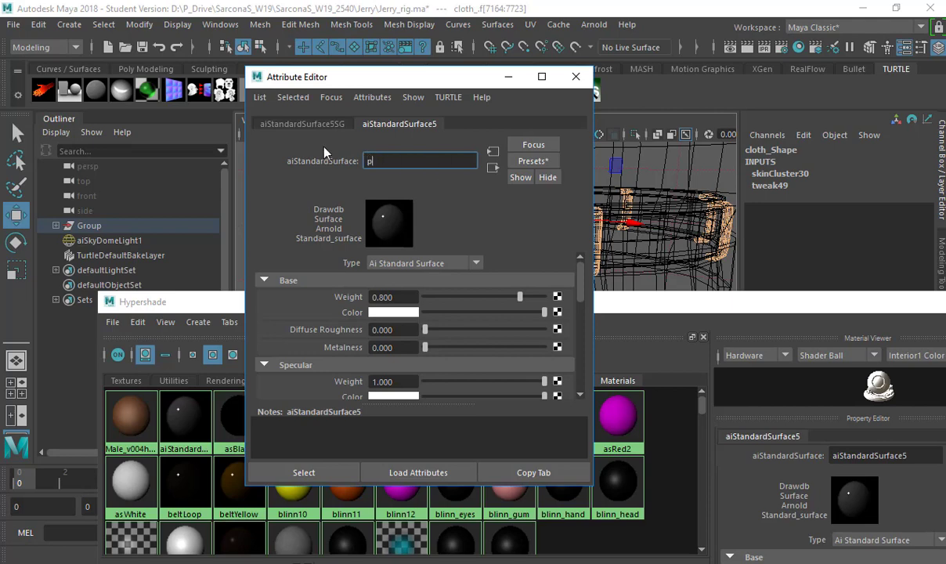
type("antBeltLoops")
key("Return")
Set the pantBeltLoops base colour to a dark purple.
left_click(394, 315)
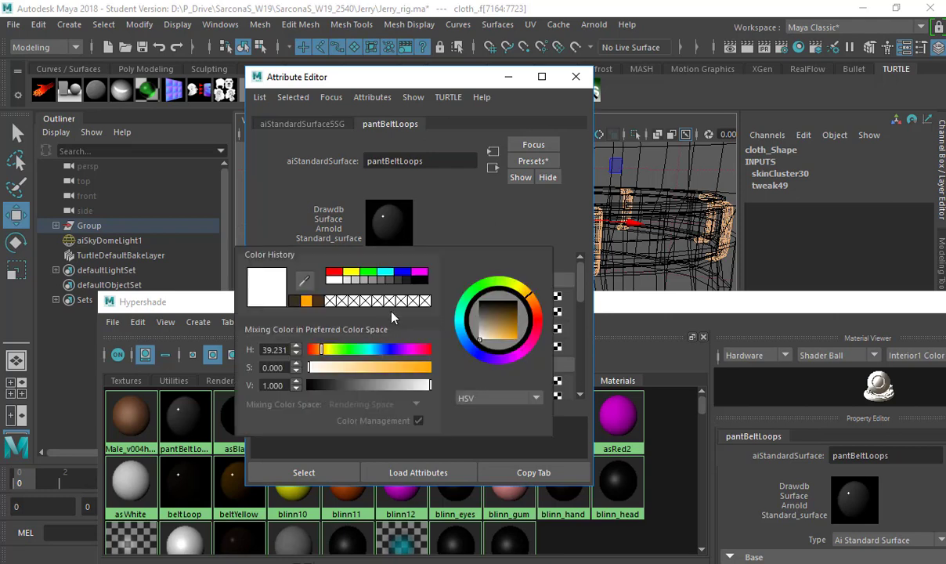
left_click(422, 273)
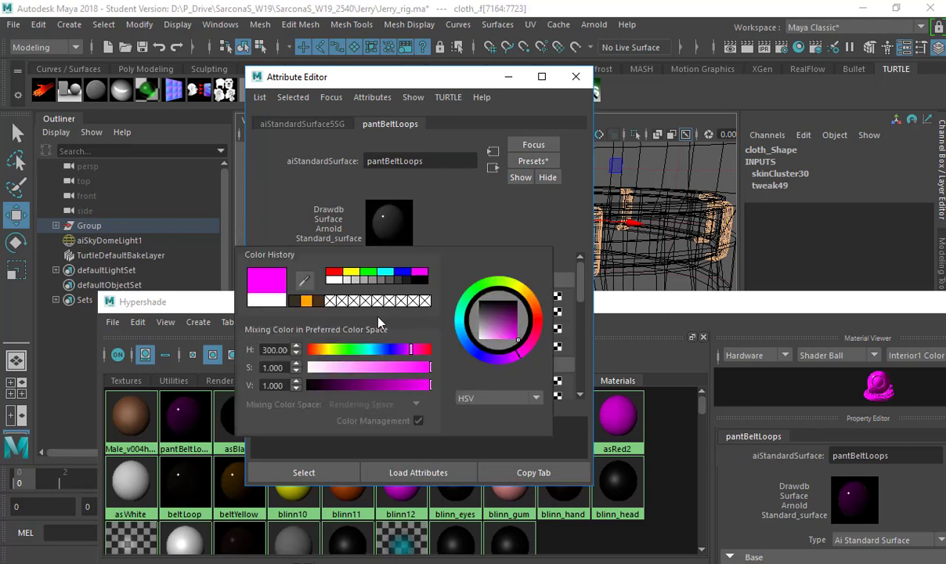
left_click(377, 367)
left_click_drag(312, 385, 328, 385)
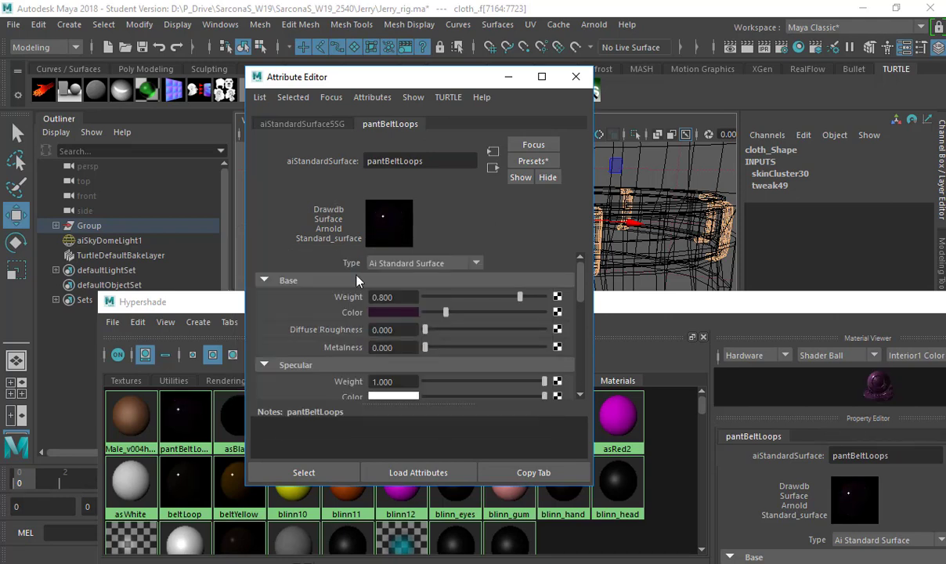
scroll(447, 376, "down", 2)
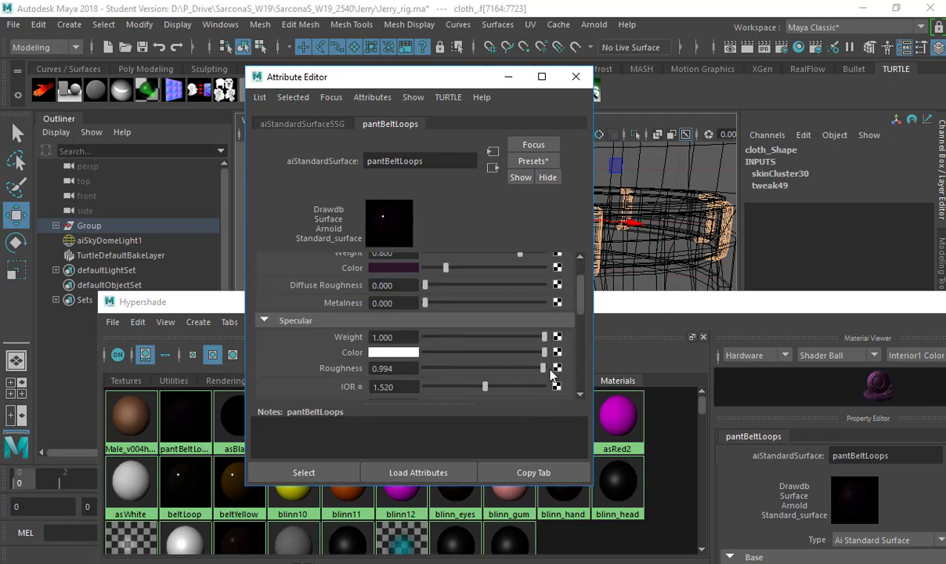
left_click(662, 313)
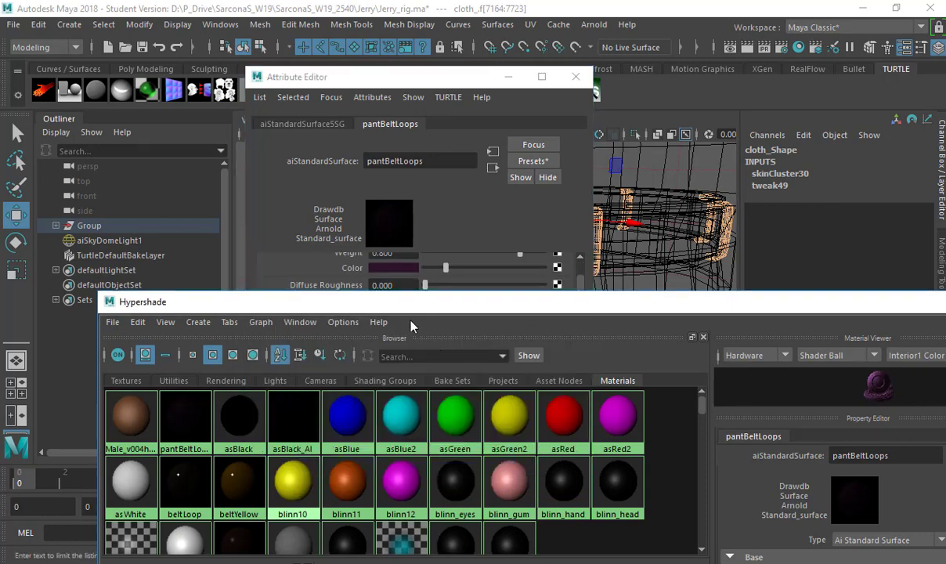
Delete unused shading nodes from the Hypershade.
left_click_drag(314, 312, 288, 127)
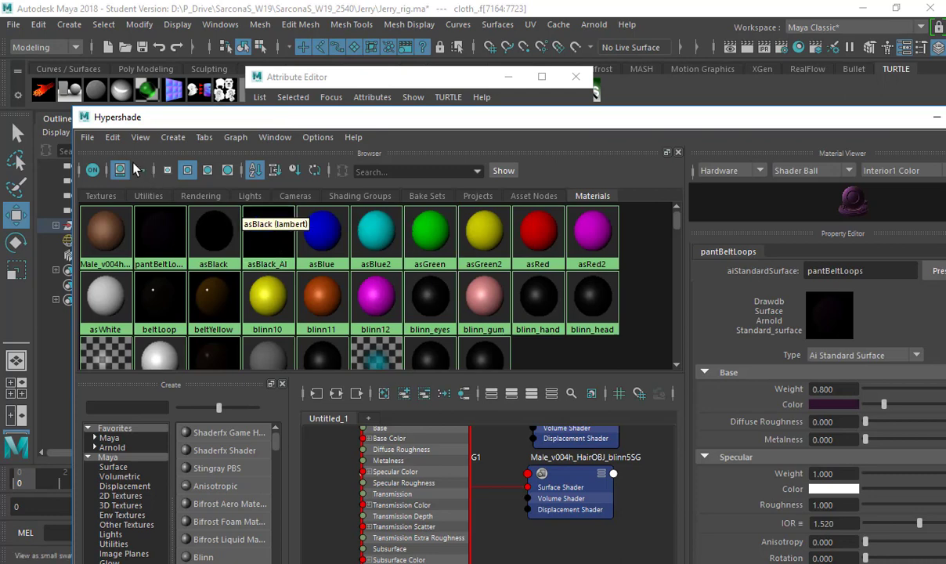
left_click(112, 137)
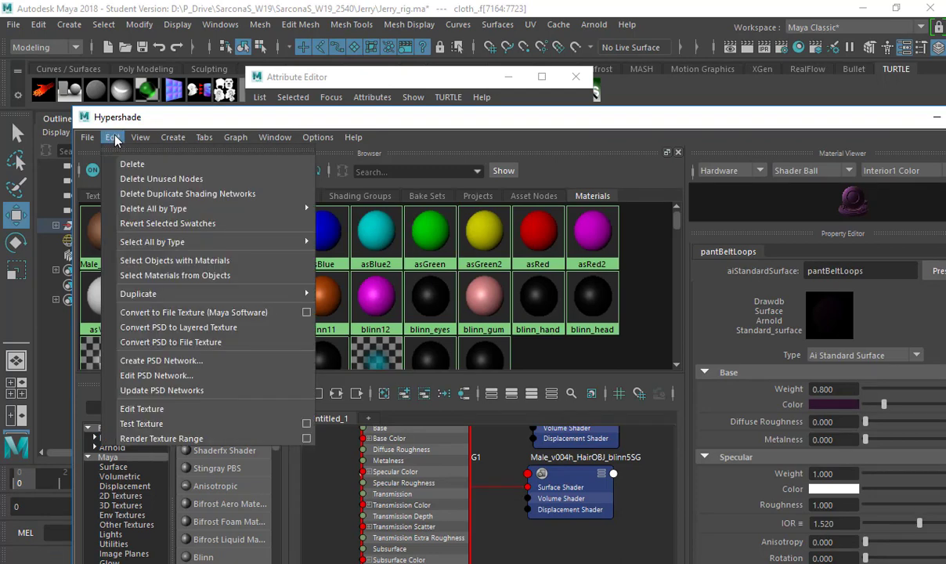
left_click(166, 179)
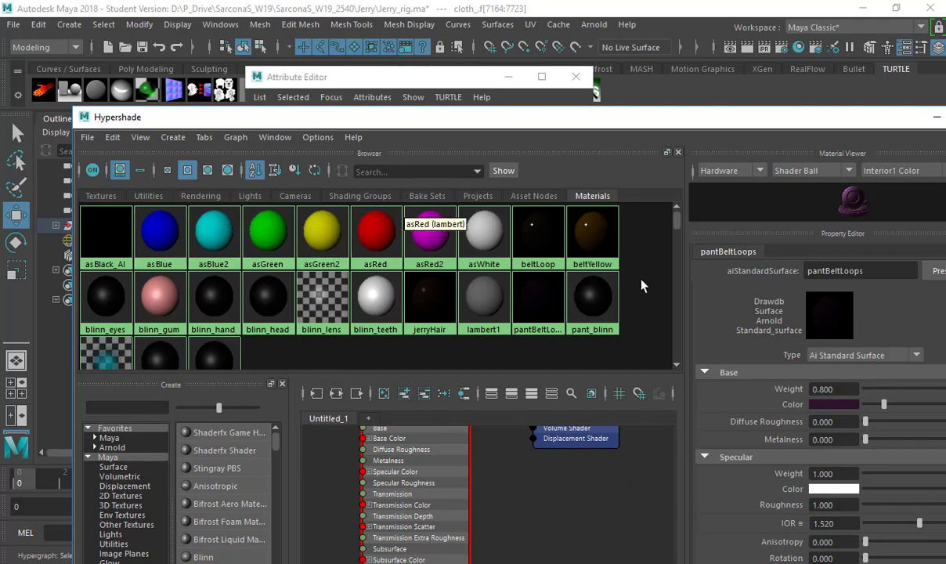
Select the objects that use the blinn_eyes material.
right_click(98, 297)
left_click(243, 298)
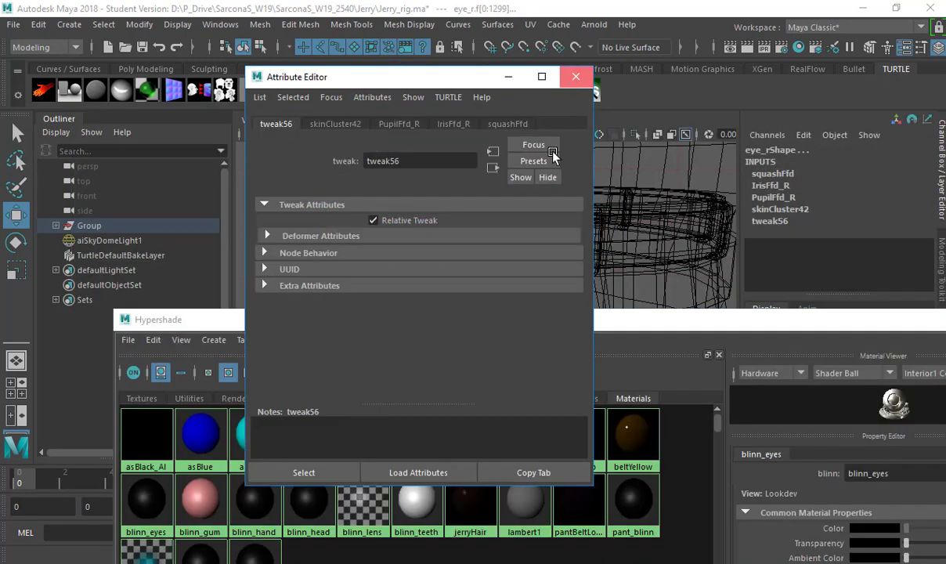
left_click(576, 76)
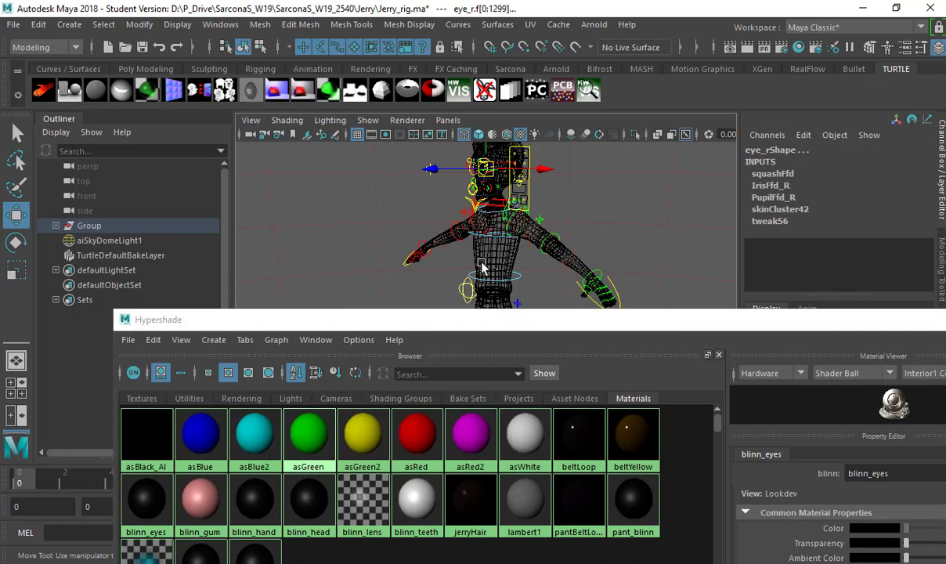
Frame the eye faces and graph the blinn_eyes shading network.
key("f")
left_click_drag(450, 195, 429, 185, "alt")
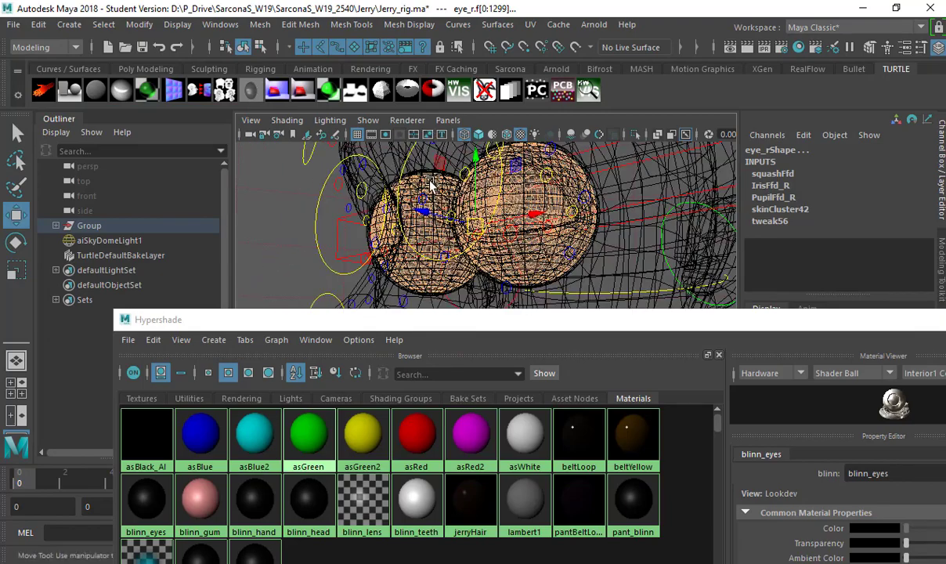
left_click(393, 321)
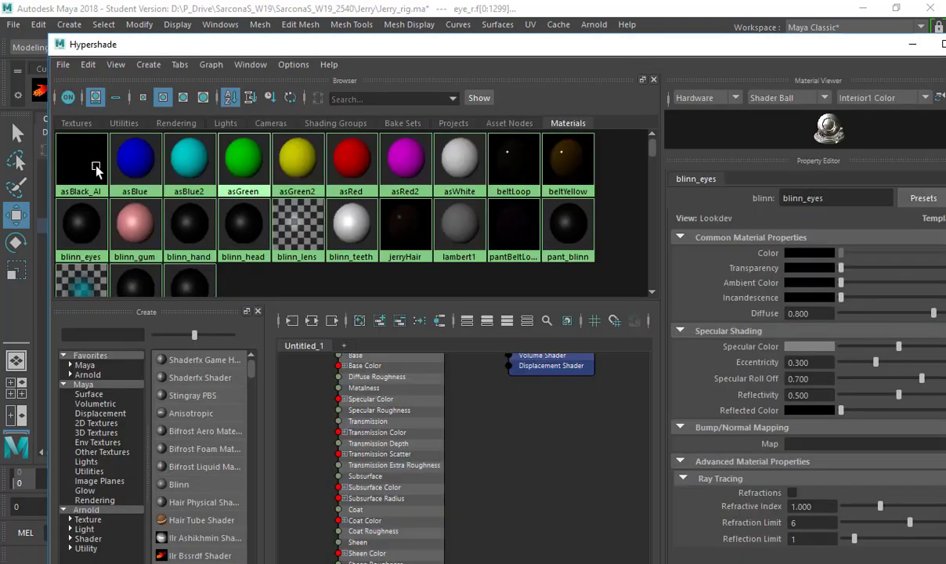
left_click(93, 221)
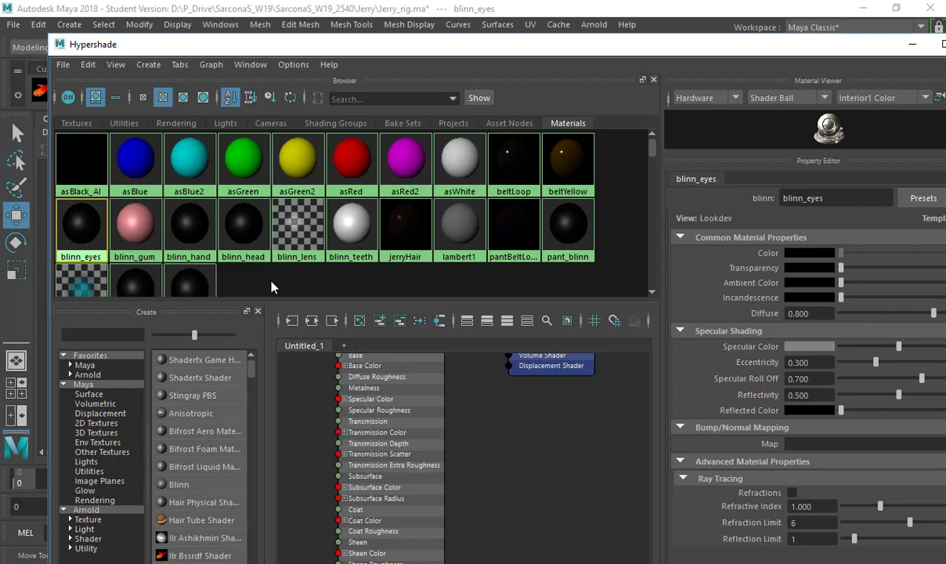
left_click(311, 321)
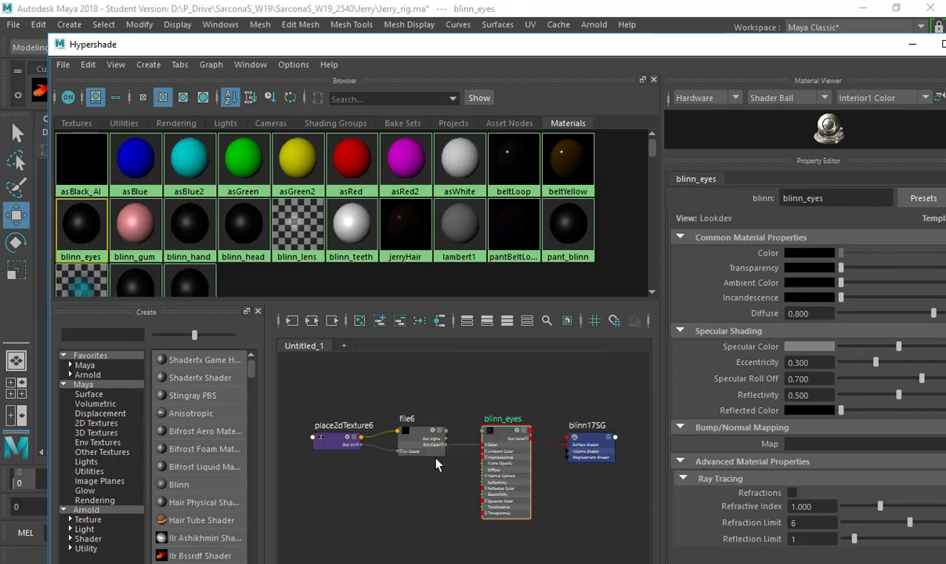
scroll(435, 459, "up", 3)
scroll(437, 464, "down", 3)
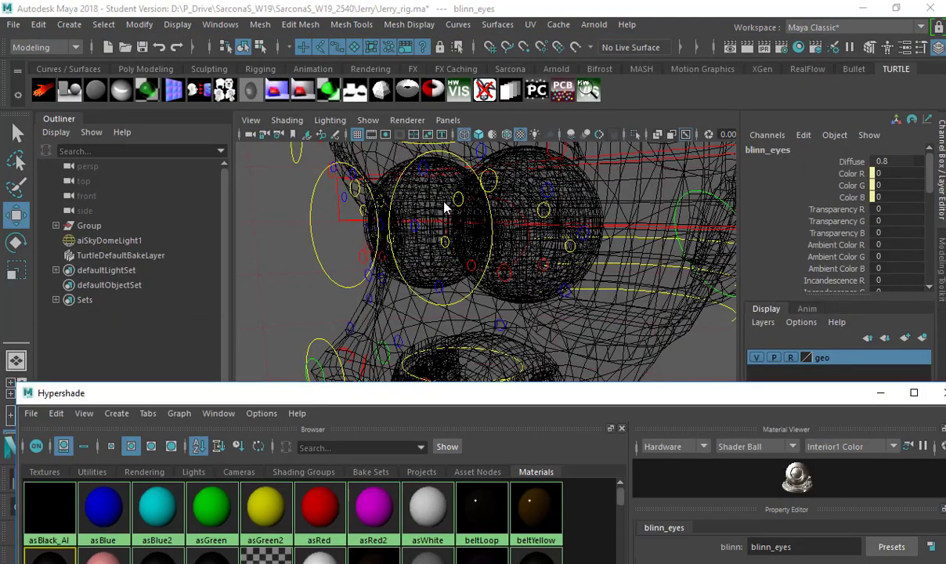
Assign a new Arnold Standard Surface to the eye meshes and name it eyes.
key("space")
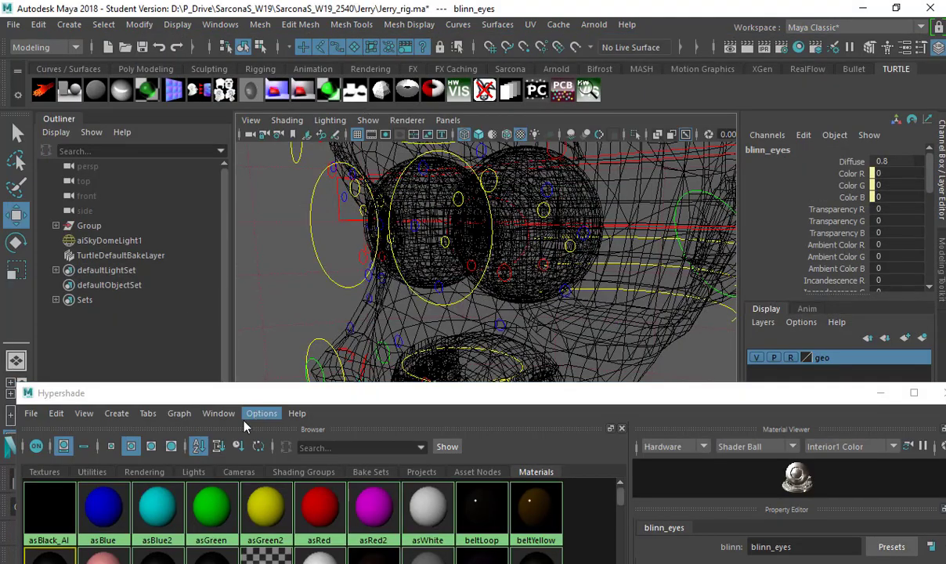
right_click_drag(49, 558, 212, 364)
key("space")
mouse_move(364, 337)
left_mouse_down()
mouse_move(470, 145)
mouse_move(501, 66)
mouse_move(595, 144)
mouse_move(619, 192)
left_mouse_up()
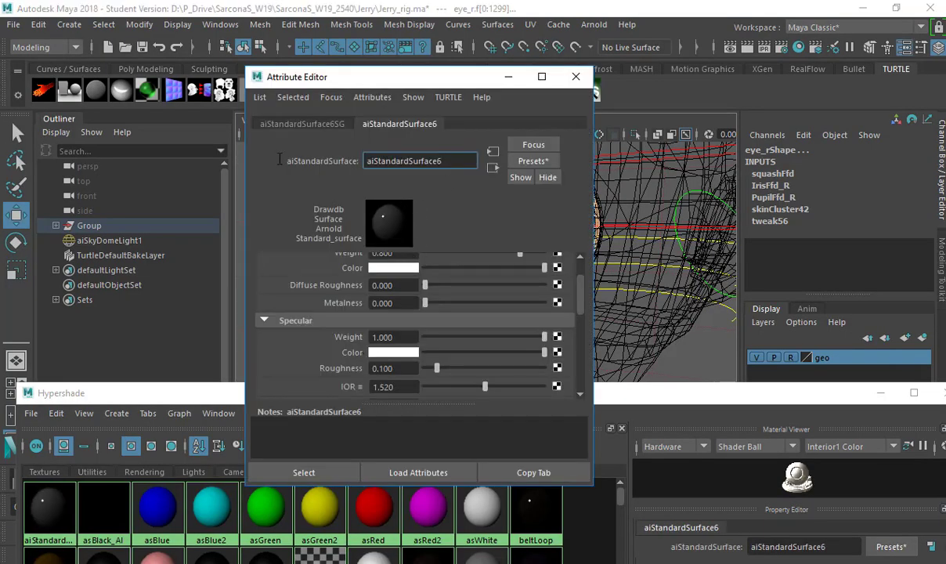
key("ctrl+a")
type("eyes")
key("Return")
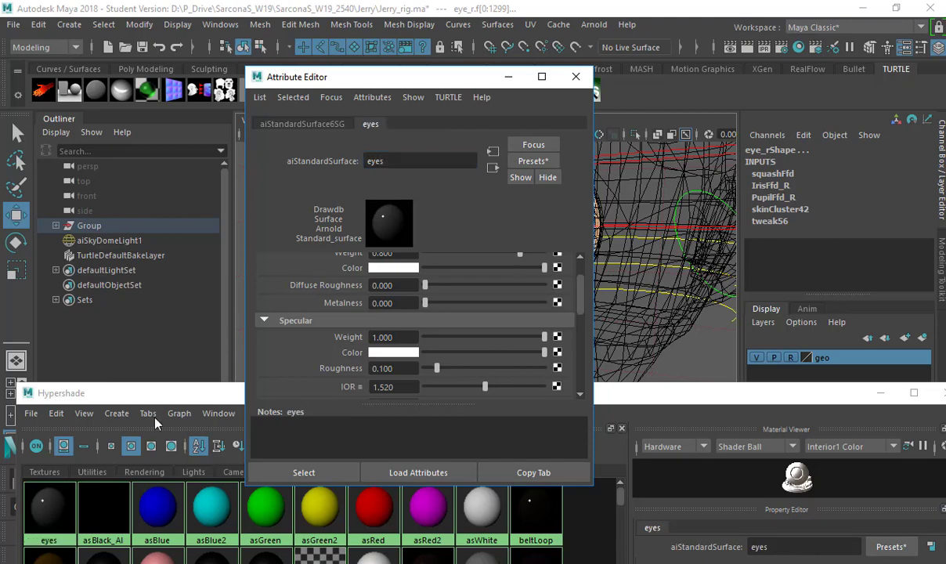
Show the texture nodes and arrange the graph to reveal the eyes node and file6.
double_click(158, 395)
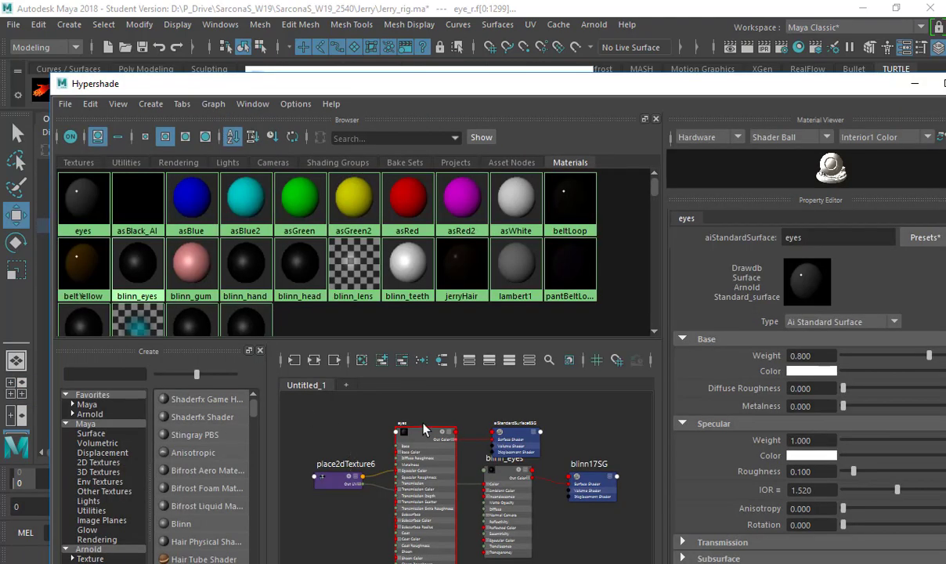
scroll(423, 429, "up", 6)
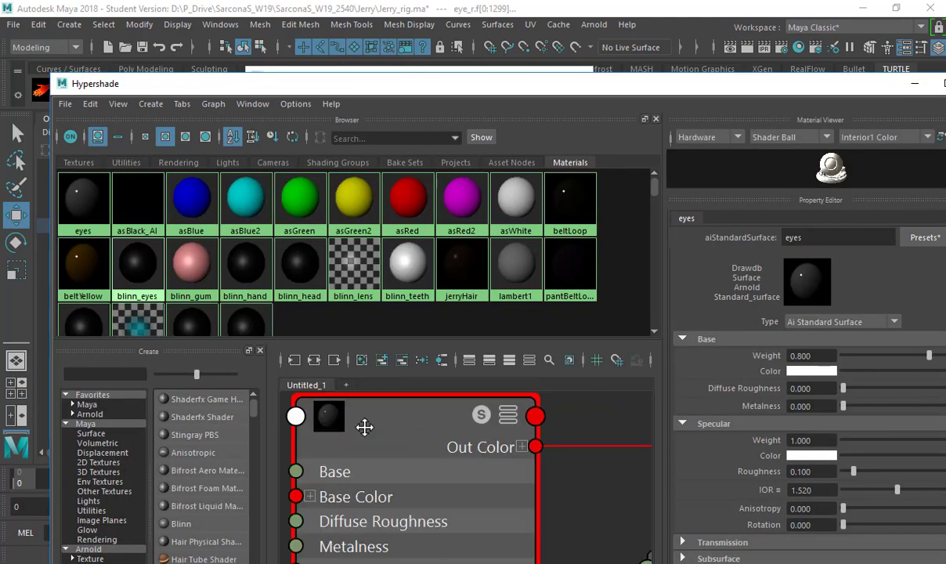
scroll(365, 427, "down", 3)
scroll(368, 431, "down", 2)
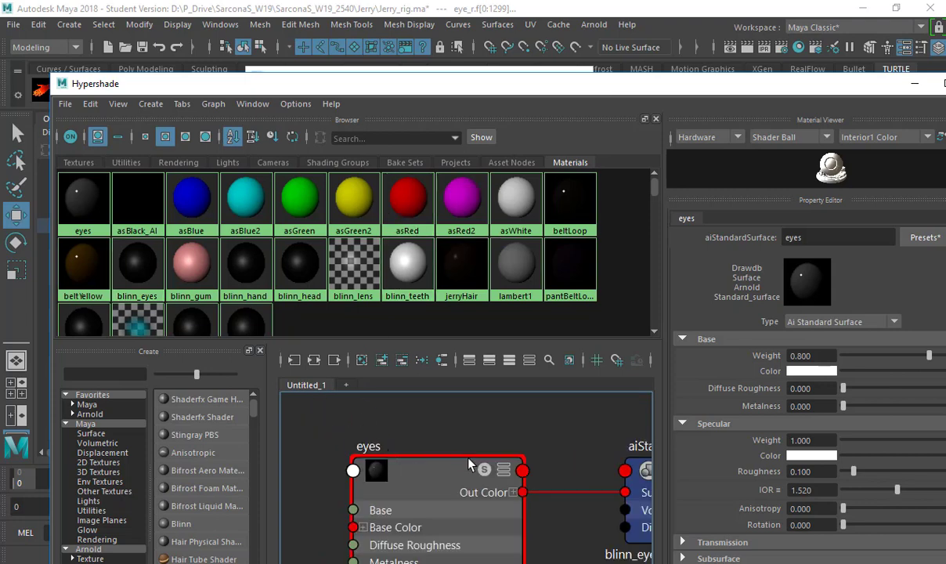
middle_click_drag(468, 463, 472, 545, "alt")
left_click(78, 162)
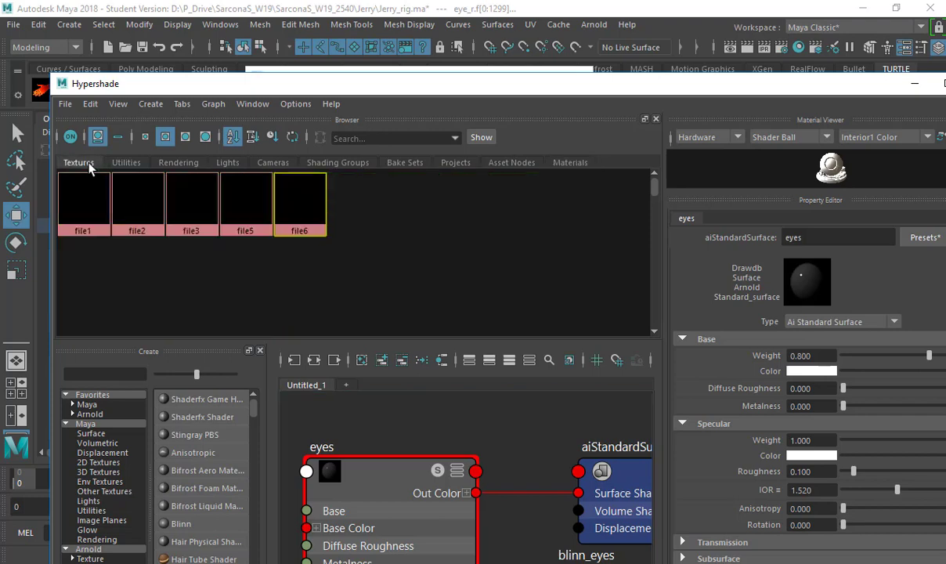
left_click(88, 211)
scroll(467, 453, "down", 4)
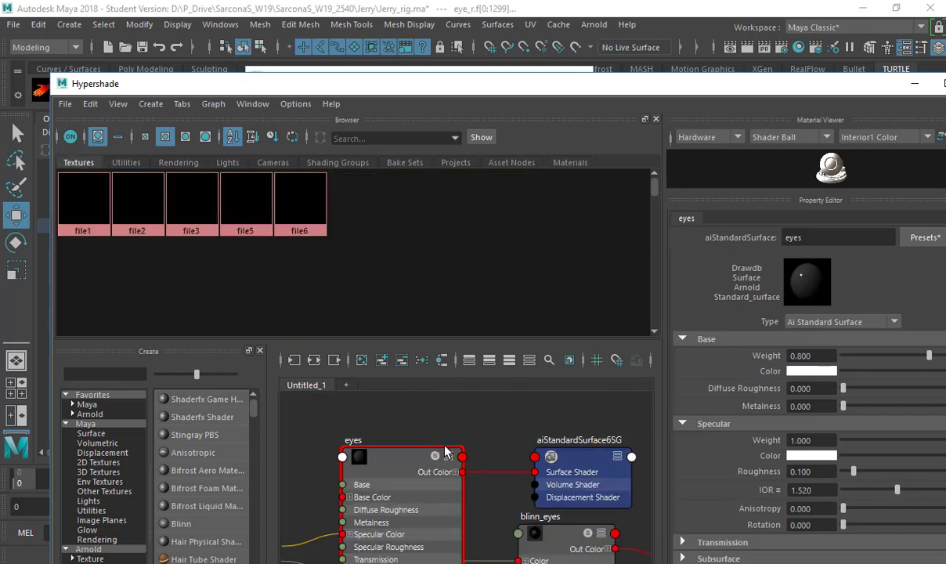
middle_click_drag(467, 453, 559, 454, "alt")
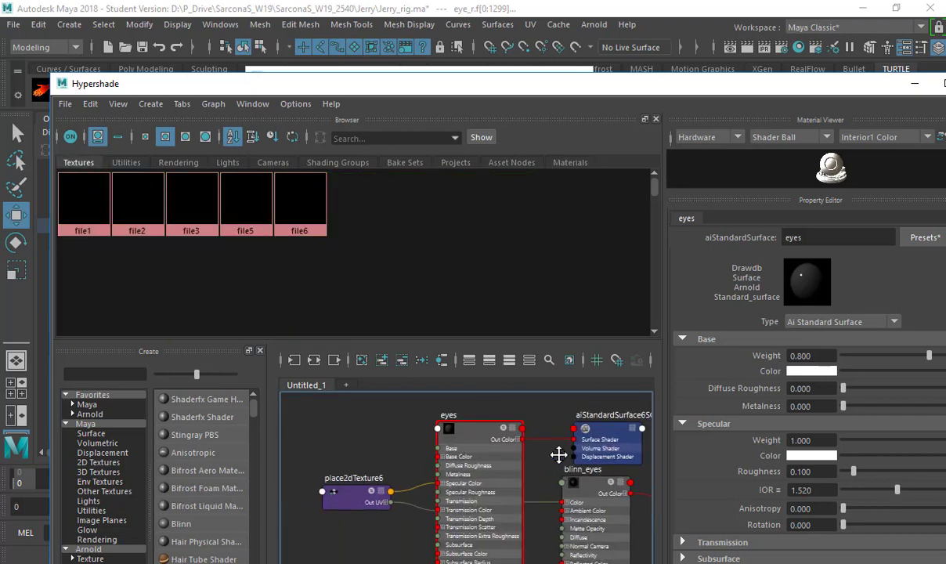
left_click_drag(471, 424, 310, 410)
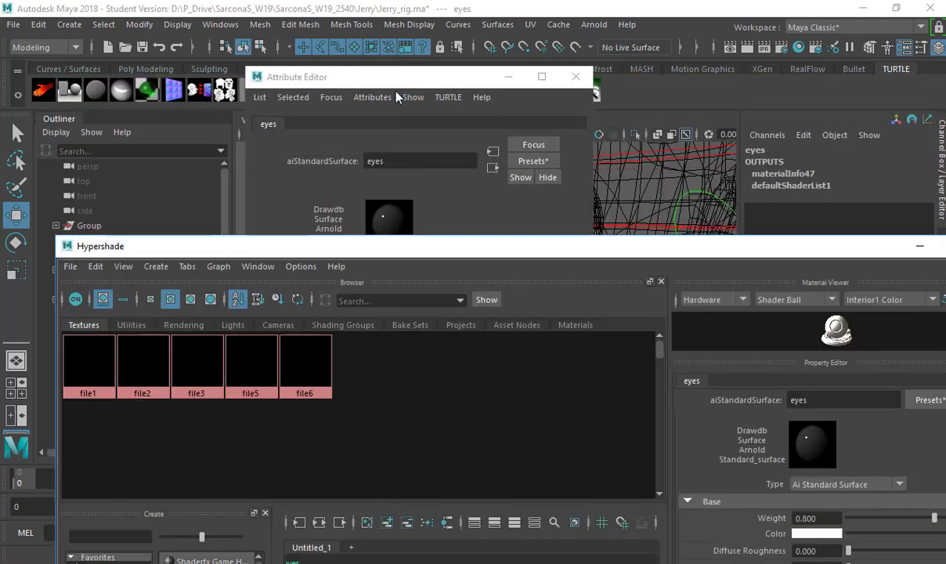
Connect the file6 texture to the eyes material's Color attribute.
left_click(356, 172)
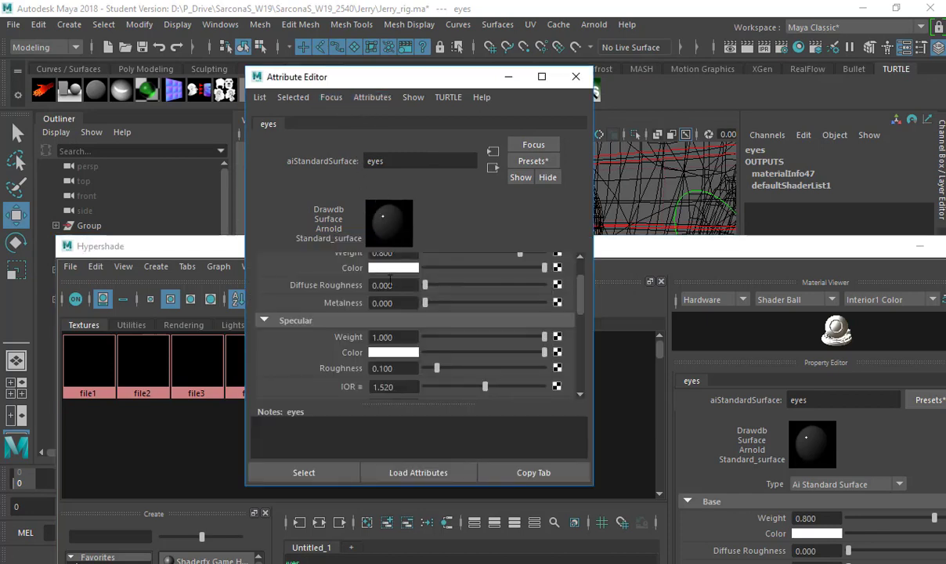
scroll(391, 258, "up", 2)
left_click_drag(347, 83, 596, 92)
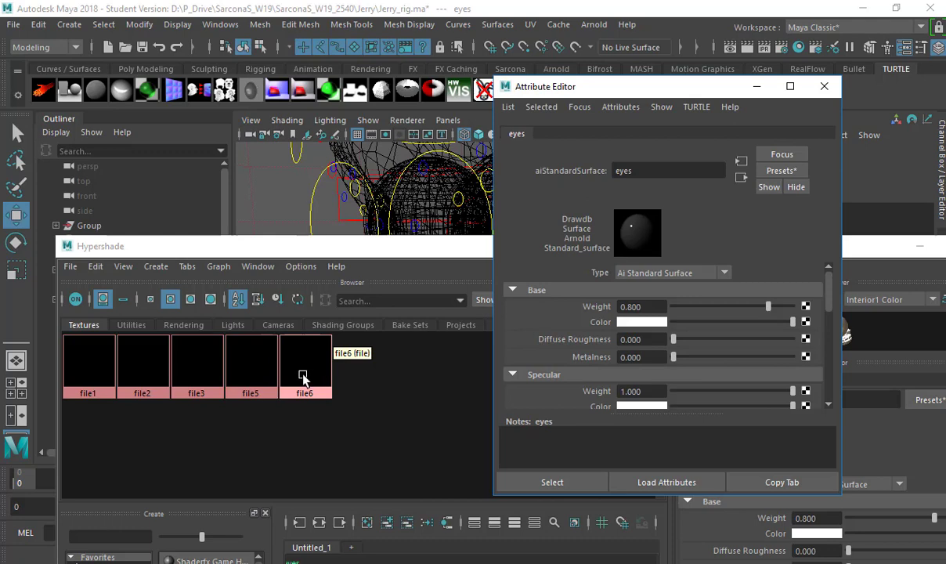
left_click(348, 369)
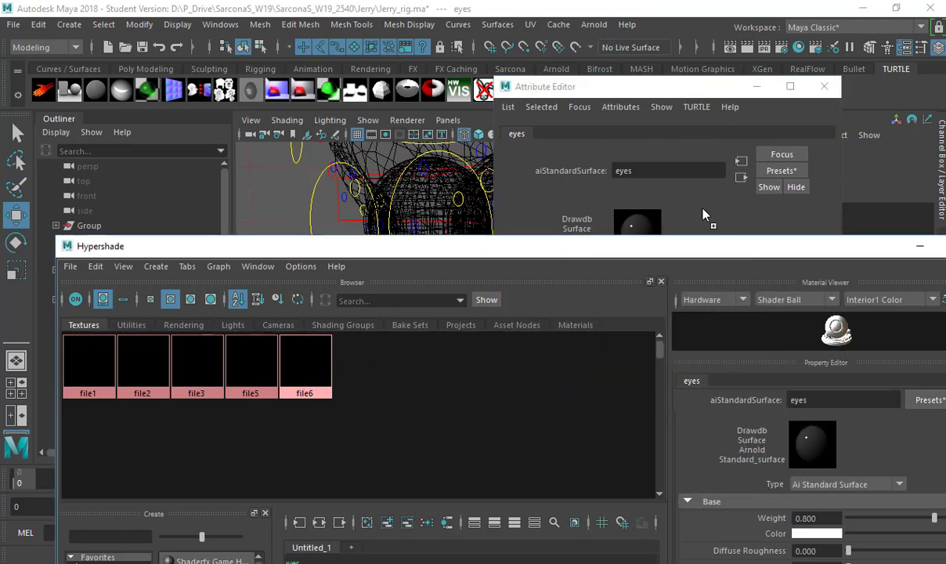
left_click_drag(644, 87, 645, 37)
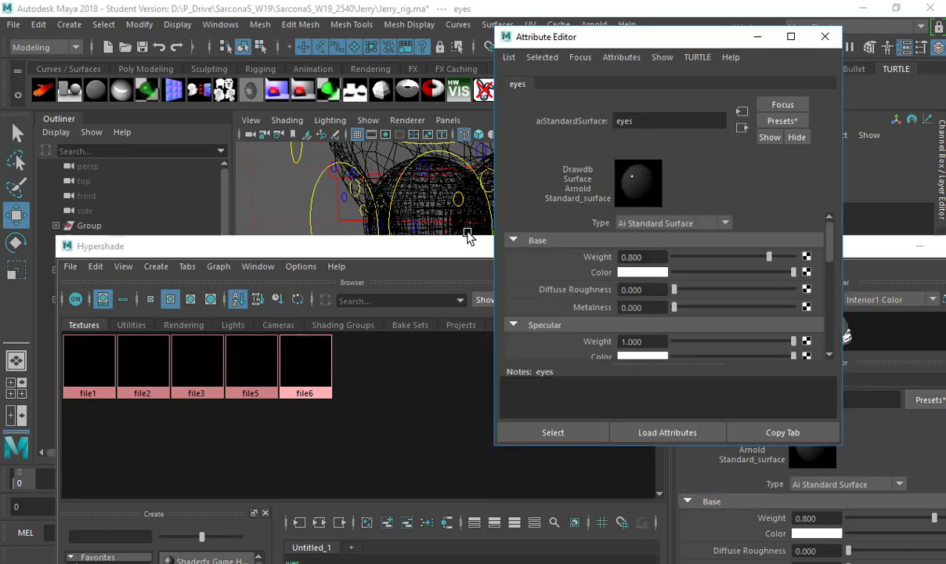
left_click_drag(470, 248, 393, 335)
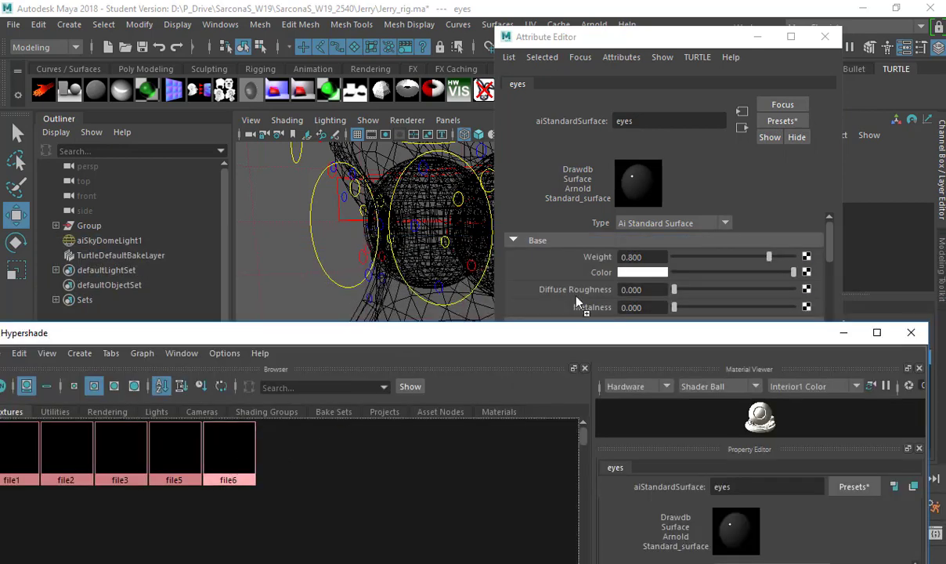
middle_click_drag(592, 283, 593, 282)
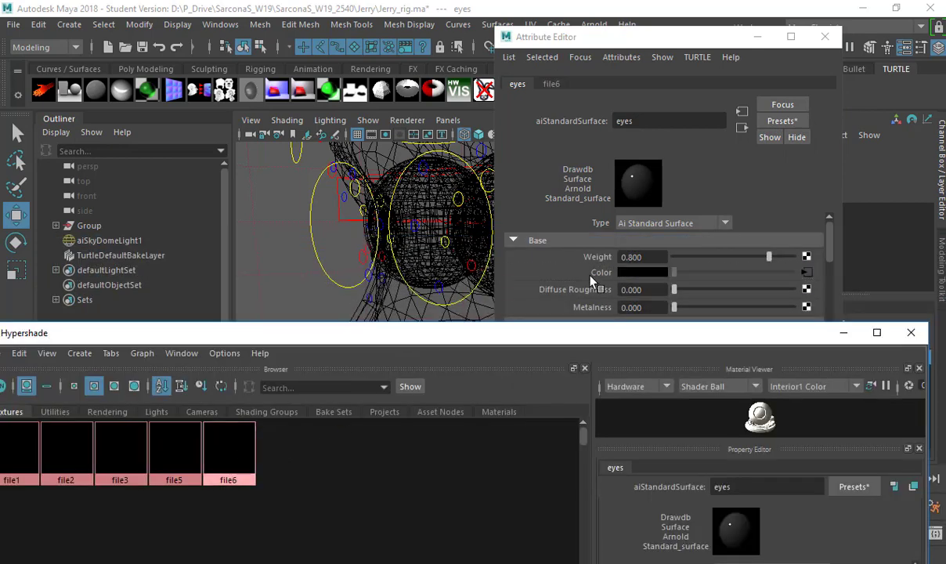
Load texture\eyeballJerryFinalTexture_v02.jpg as file6's image.
left_click(806, 273)
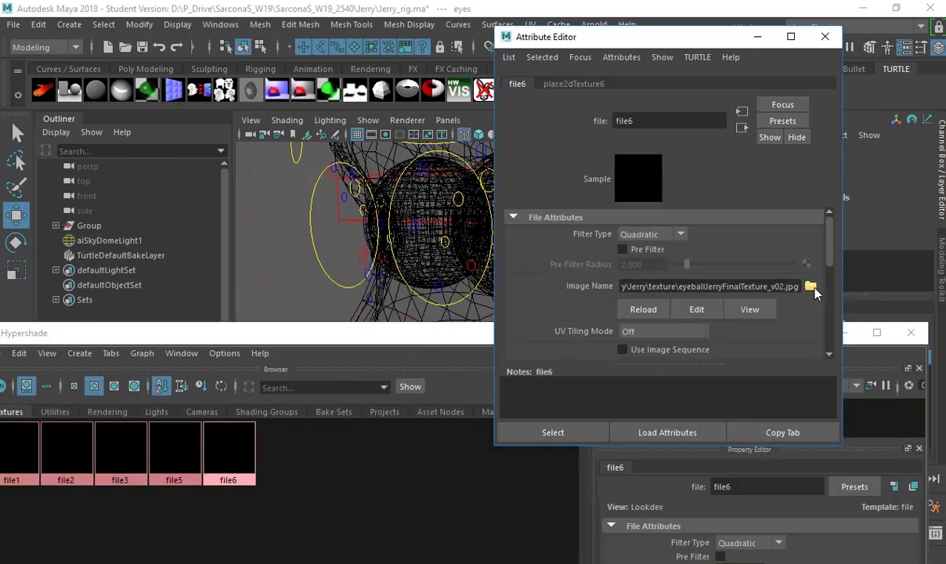
left_click(812, 288)
double_click(226, 184)
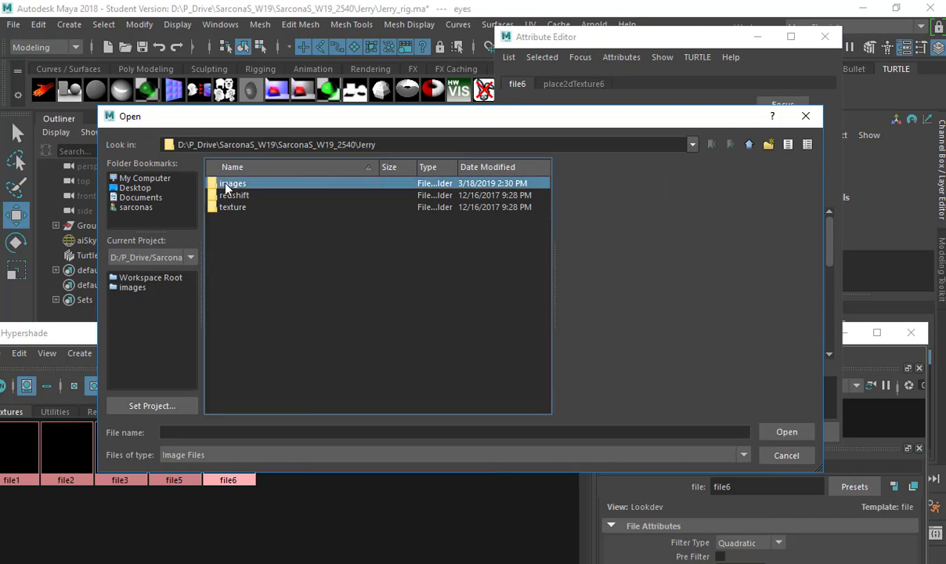
key("BackSpace")
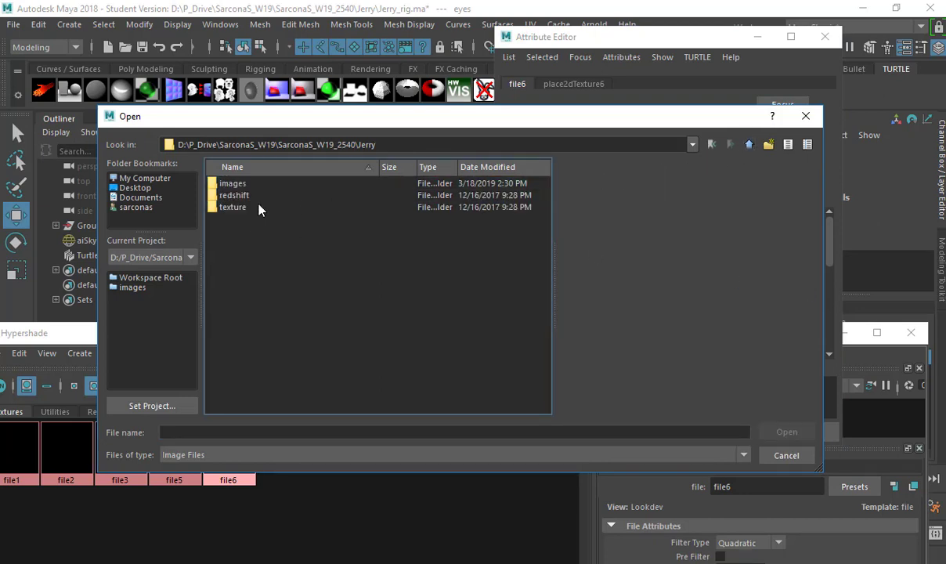
double_click(258, 207)
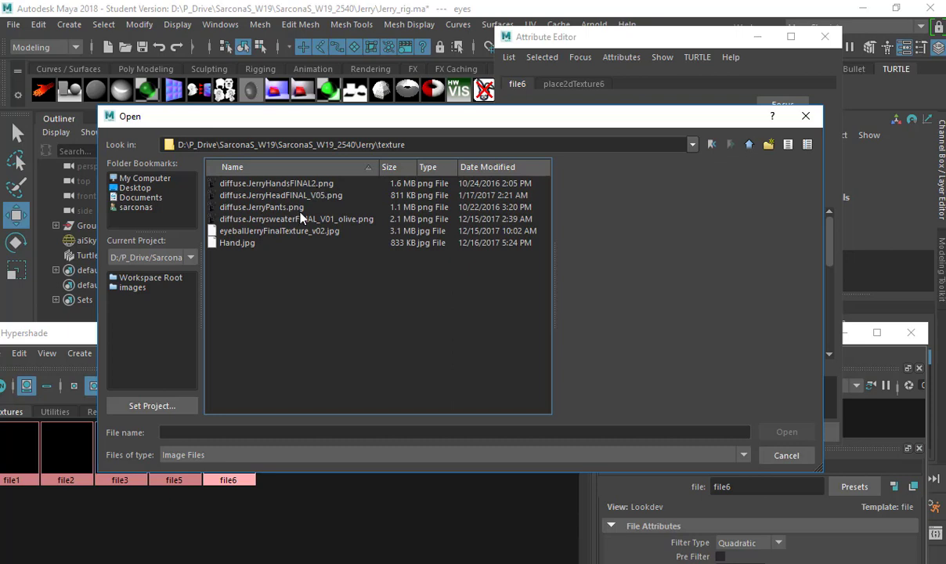
double_click(281, 232)
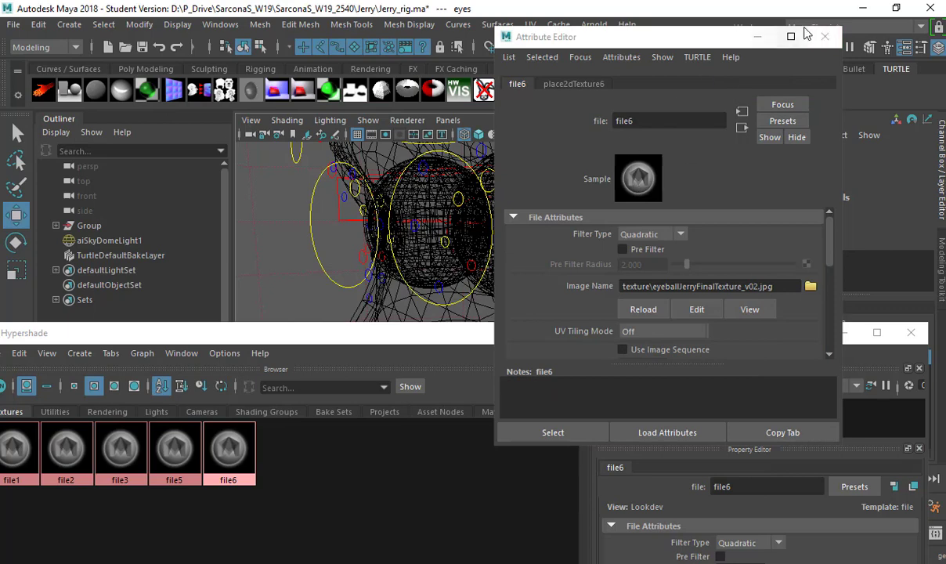
left_click(825, 36)
Show textures in the viewport, select the blinn_lens lens meshes, and lower the Hypershade.
key("6")
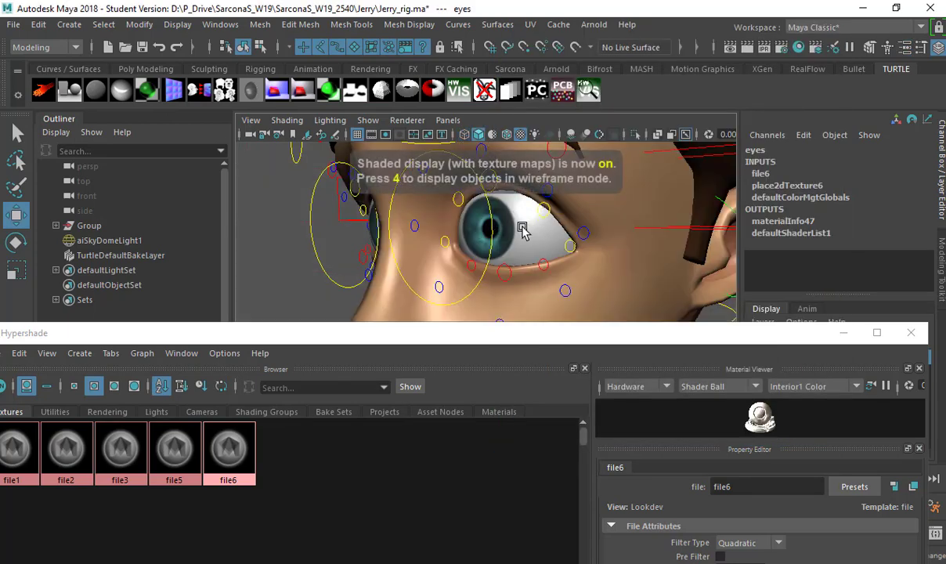
scroll(535, 231, "down", 3)
left_click_drag(535, 231, 611, 60, "alt")
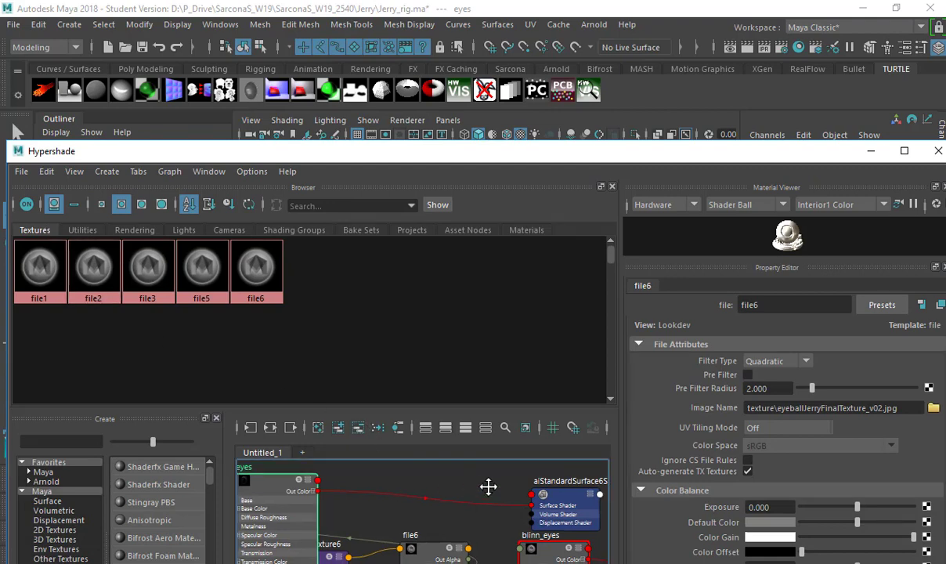
middle_click_drag(488, 486, 594, 477)
left_click(525, 230)
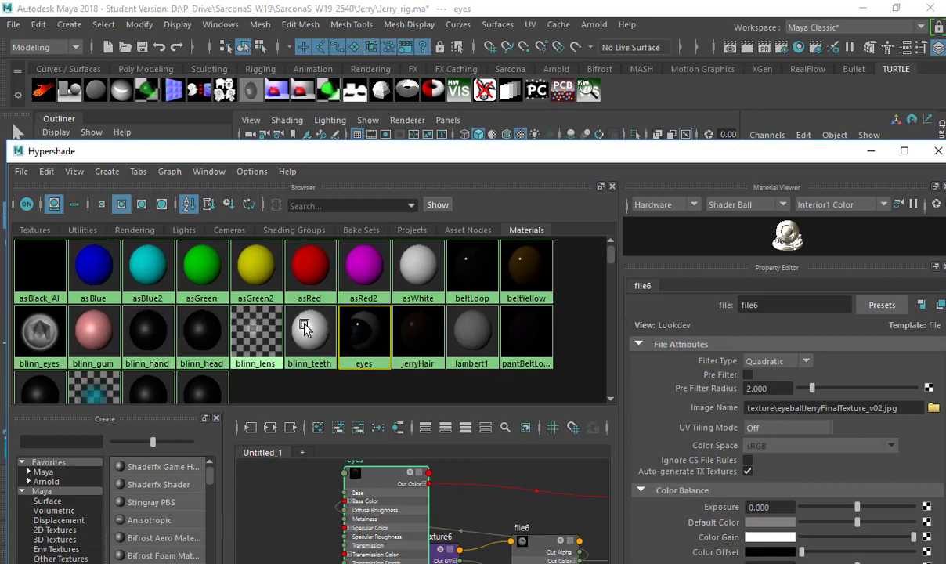
right_click_drag(254, 327, 307, 313)
left_click_drag(391, 149, 391, 401)
Assign a new aiStandardSurface to the lenses with Transmission Weight 1.000.
key("space")
left_click(337, 321)
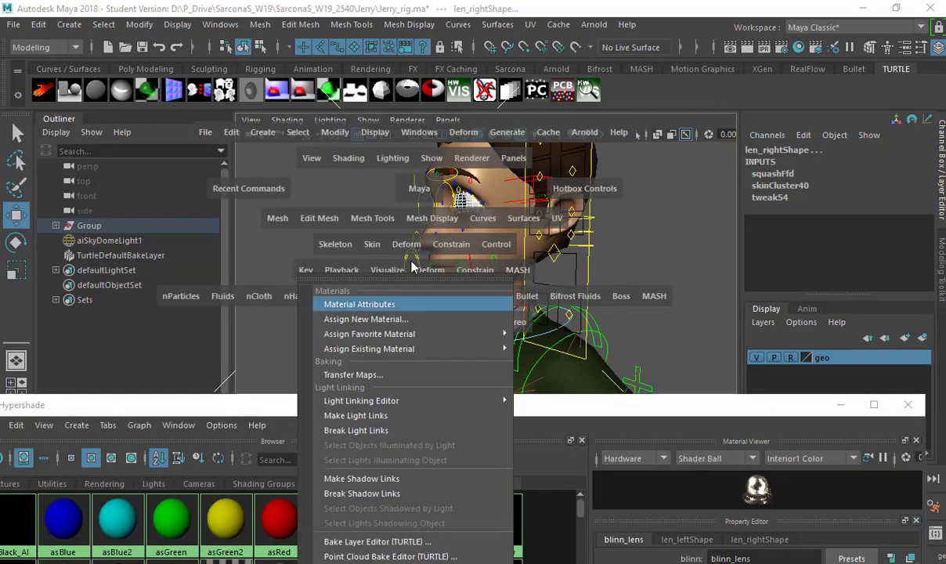
mouse_move(501, 337)
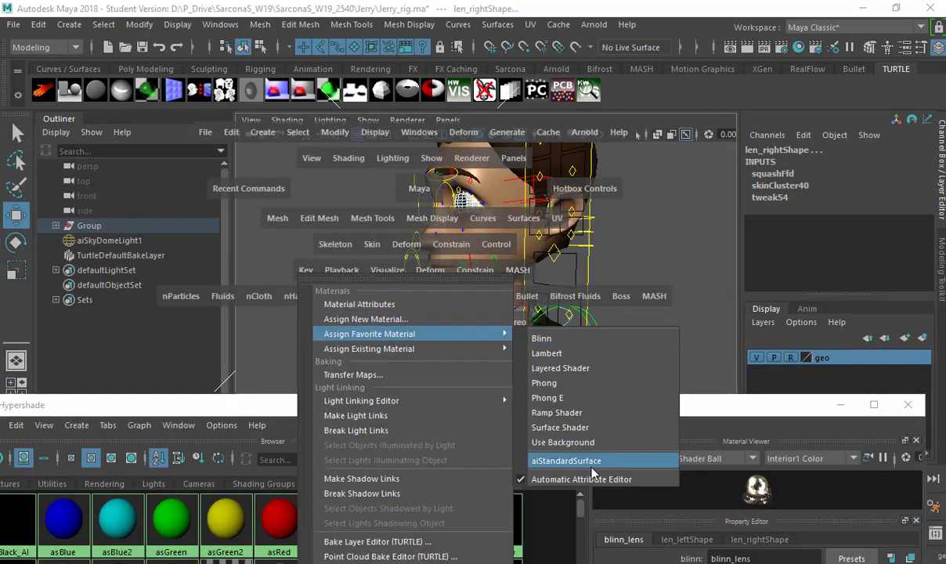
left_click(565, 460)
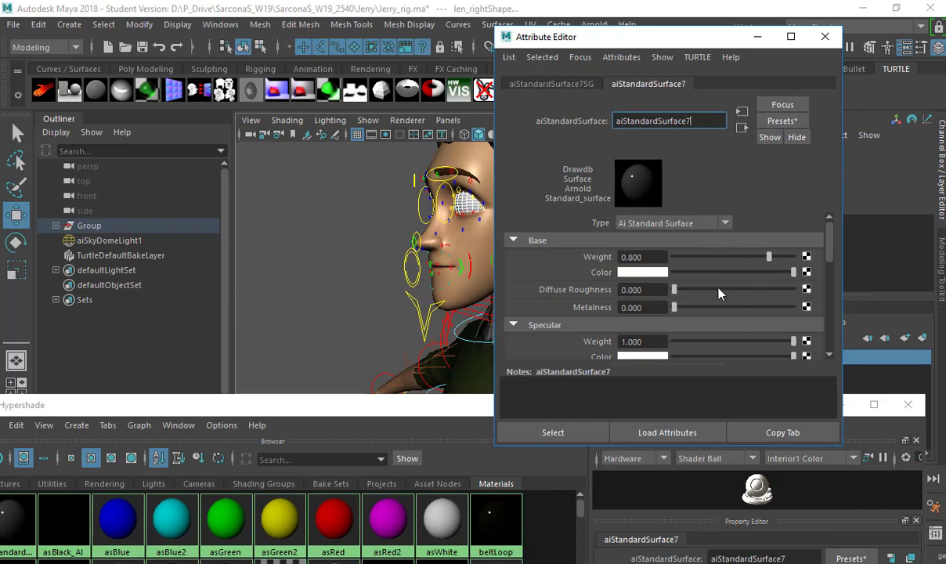
scroll(674, 288, "down", 5)
left_click(584, 266)
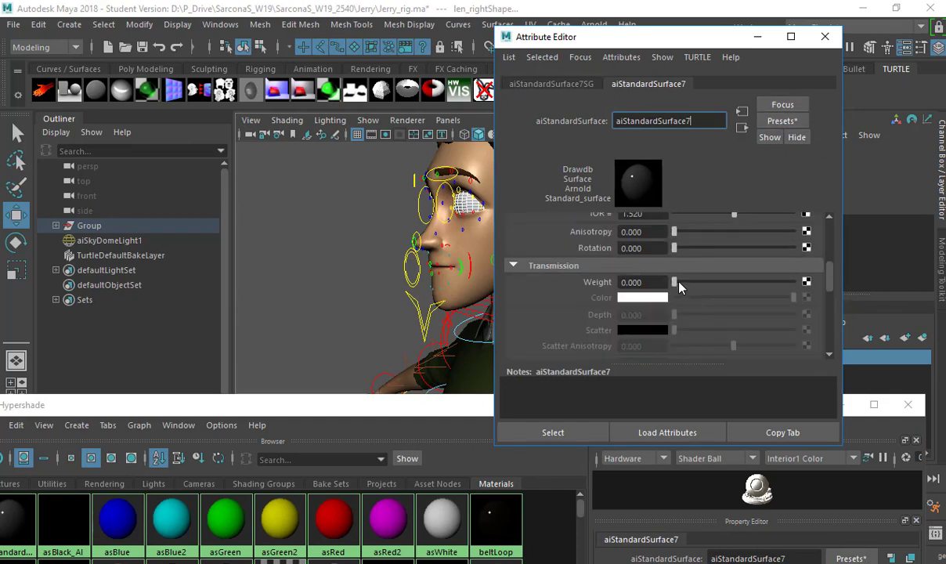
left_click_drag(676, 283, 782, 260)
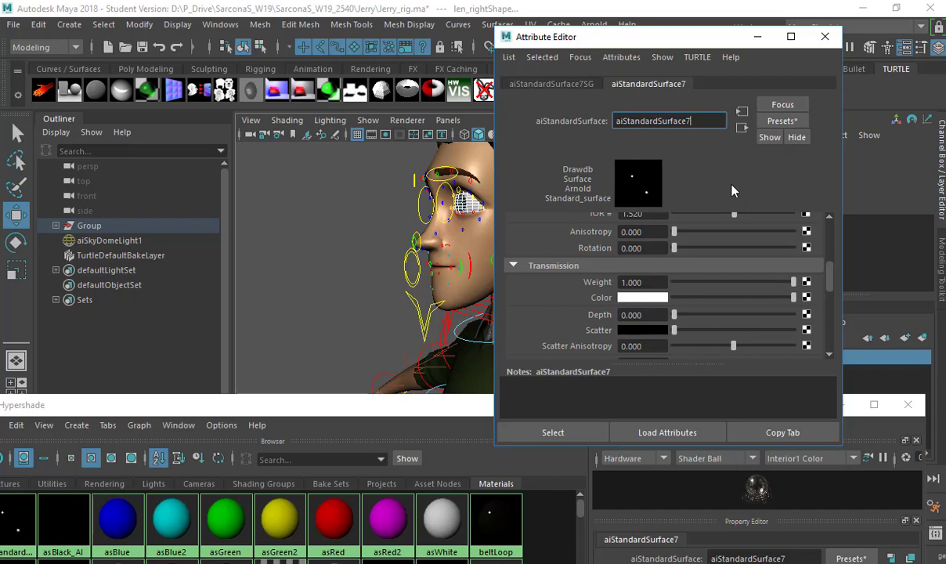
Rename the lens material transEyes.
scroll(732, 251, "up", 5)
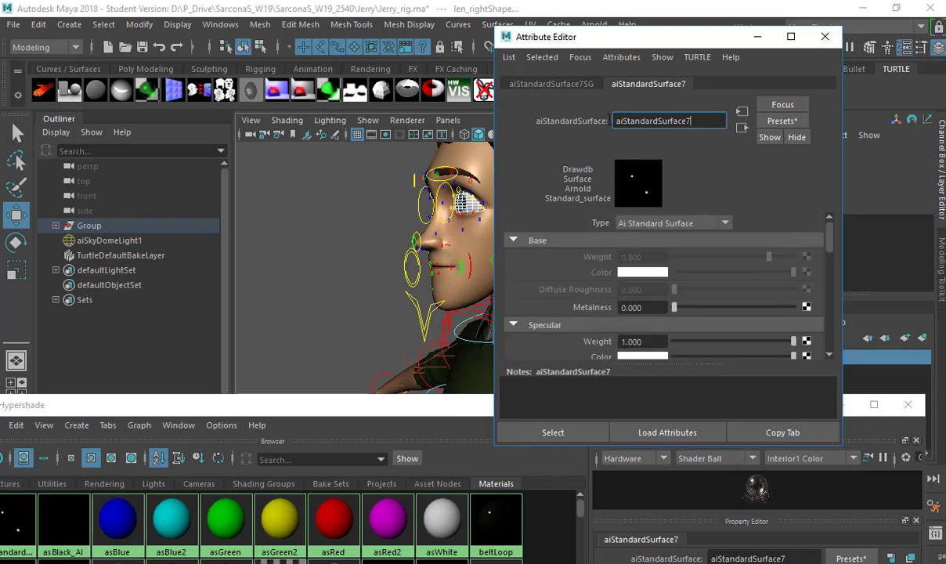
double_click(611, 121)
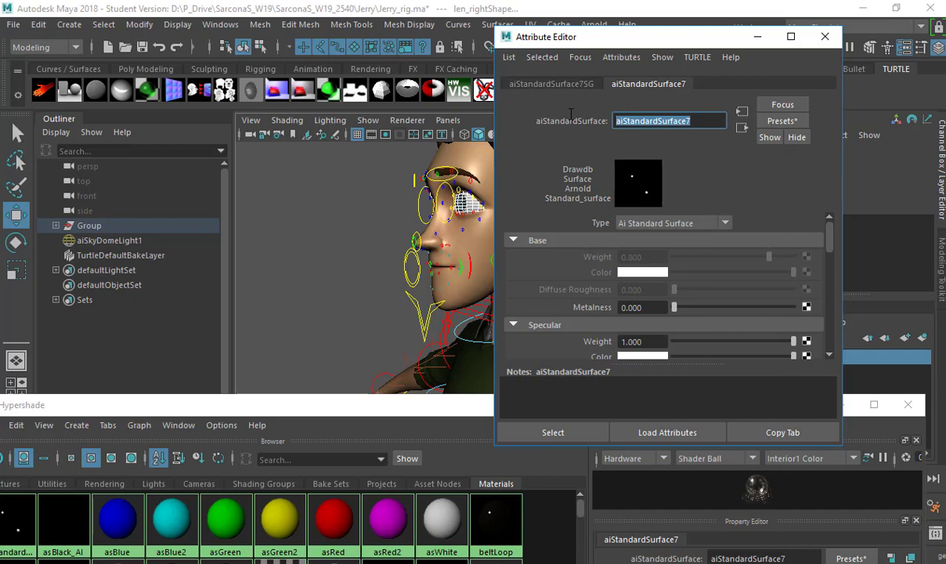
type("trans")
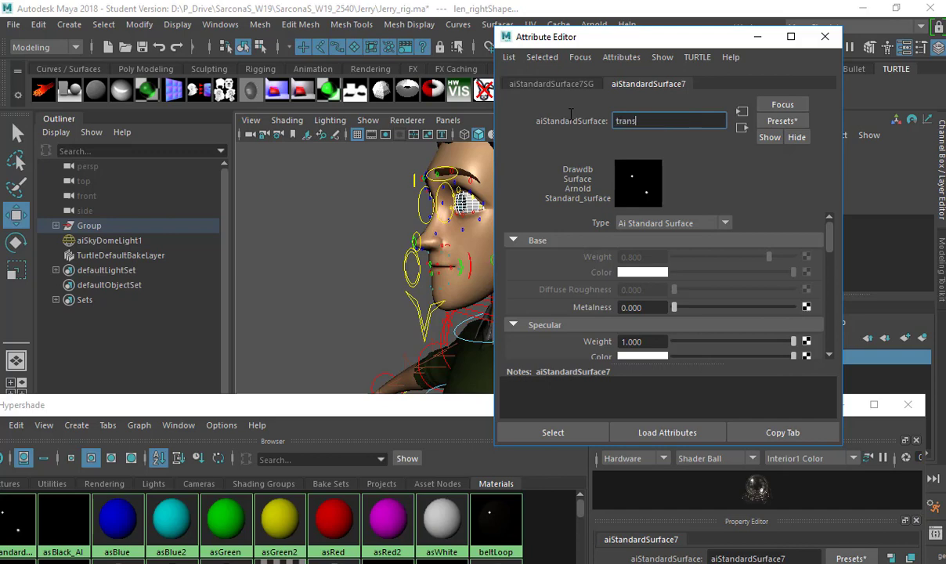
type("Eyes")
key("Return")
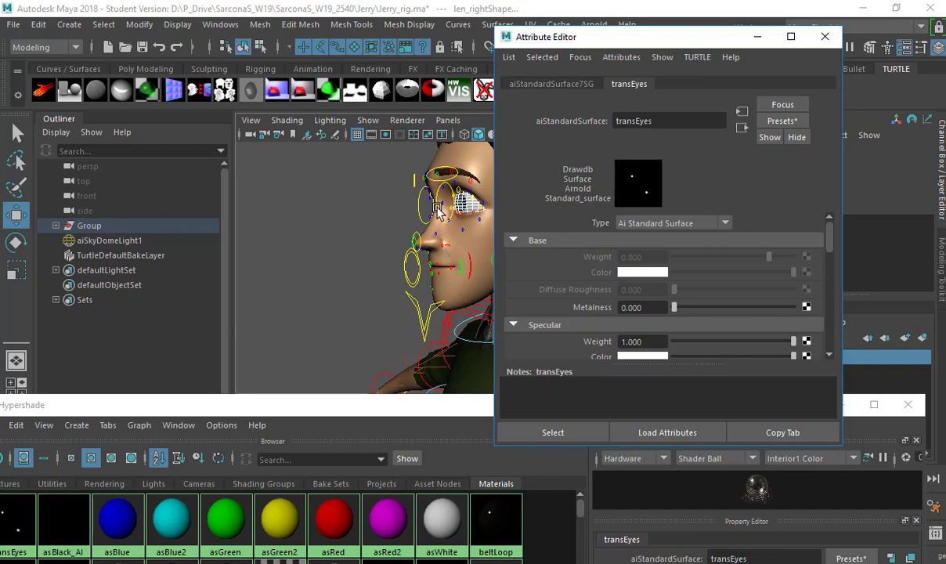
left_click_drag(357, 270, 570, 247, "alt")
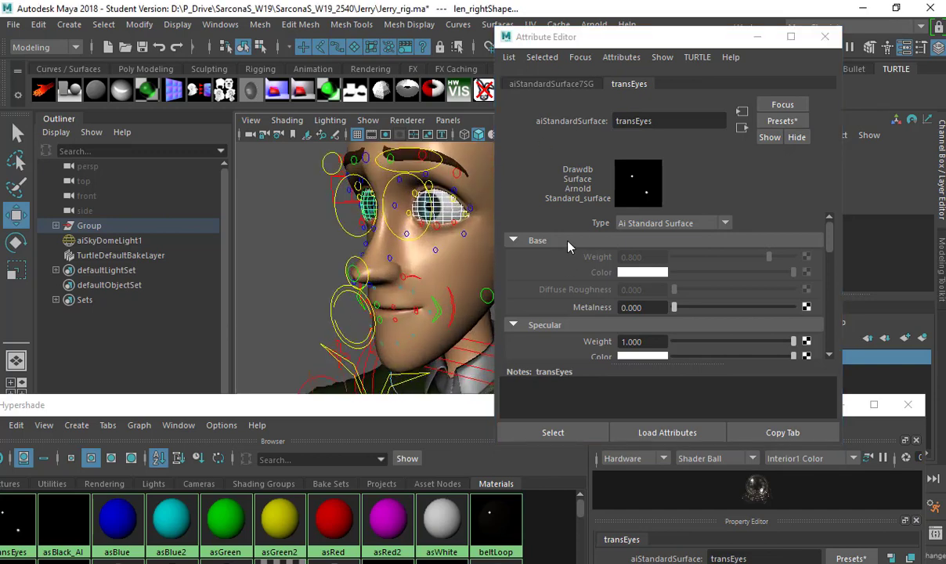
left_click_drag(670, 43, 698, 253)
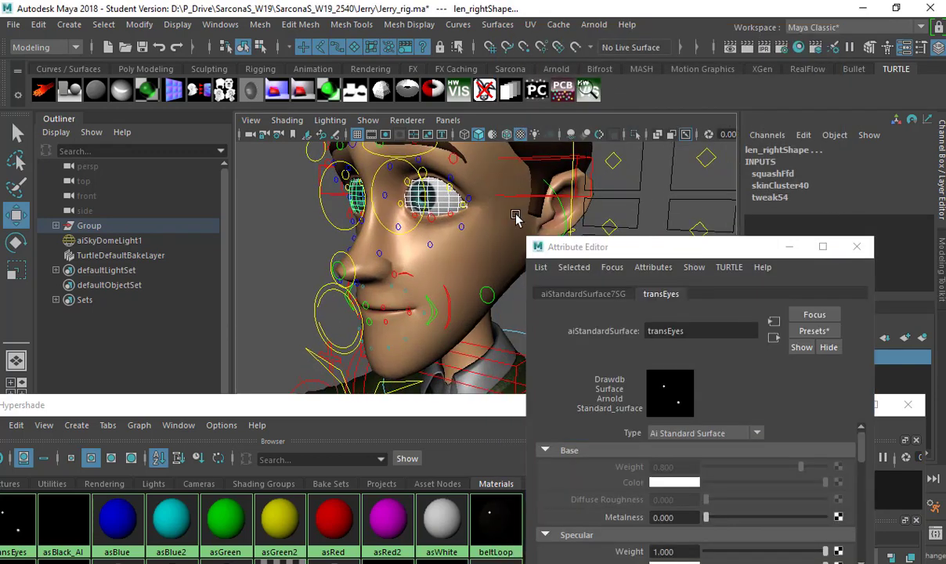
Run an Arnold test render of the current view.
left_click(594, 24)
left_click(593, 24)
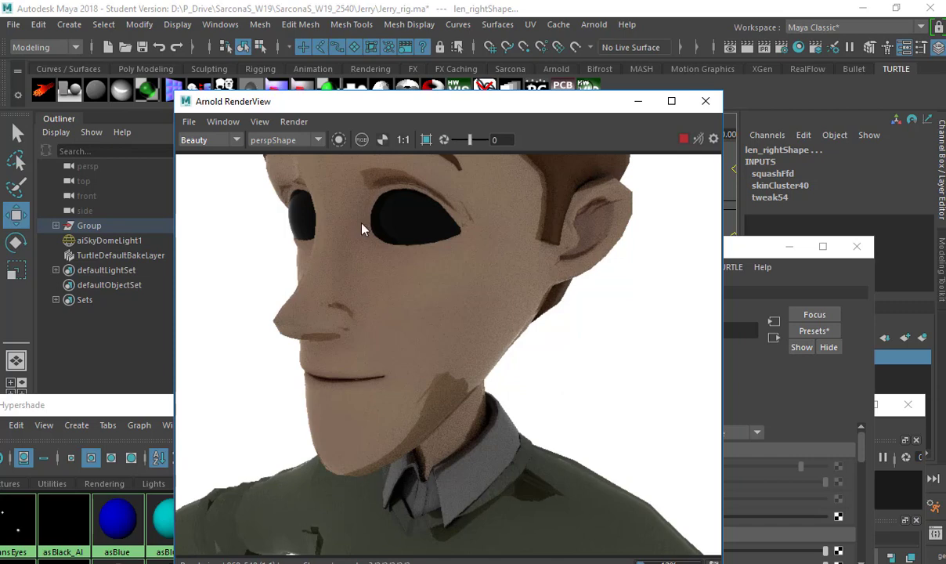
left_click(706, 101)
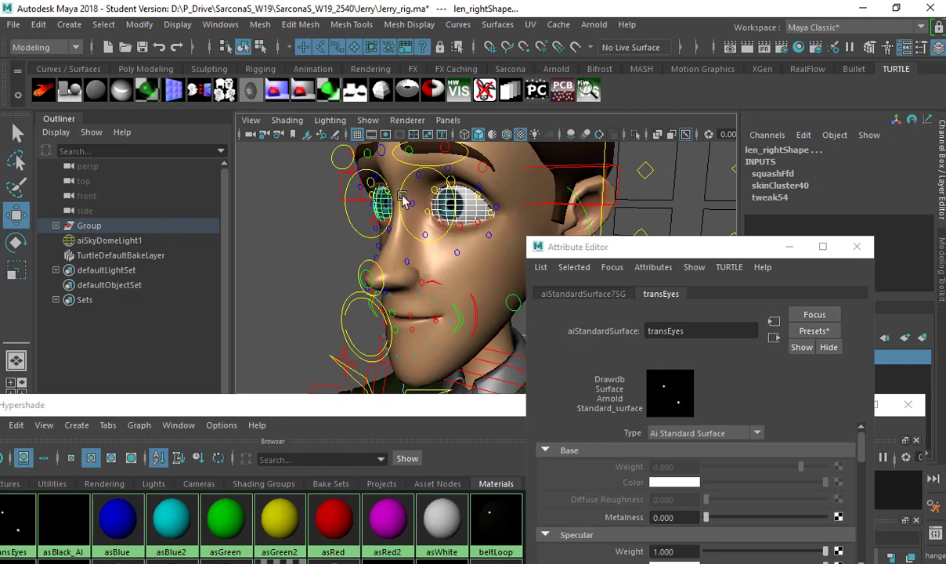
Select len_left and len_right in the Outliner and turn off Opaque in their Arnold attributes.
left_click(56, 226)
left_click(78, 254)
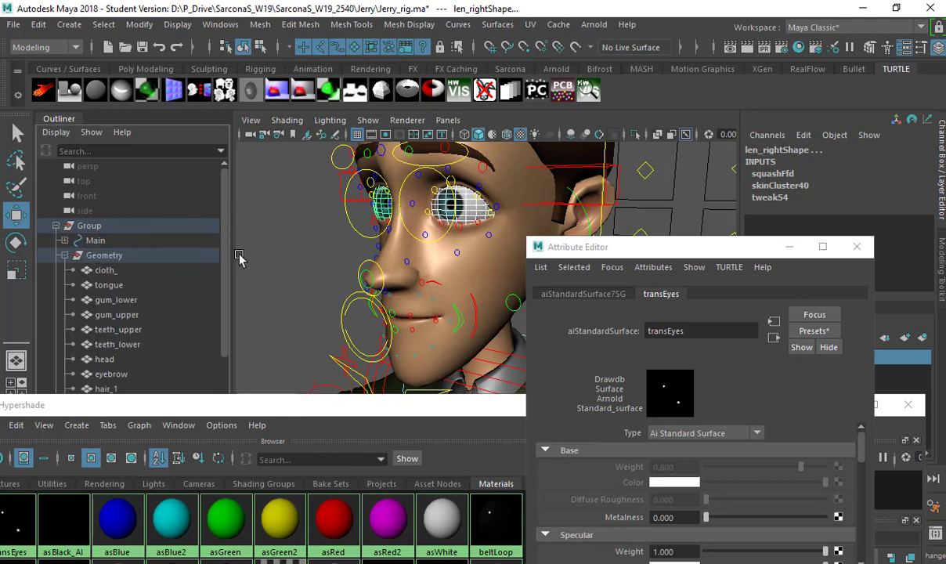
scroll(180, 268, "down", 3)
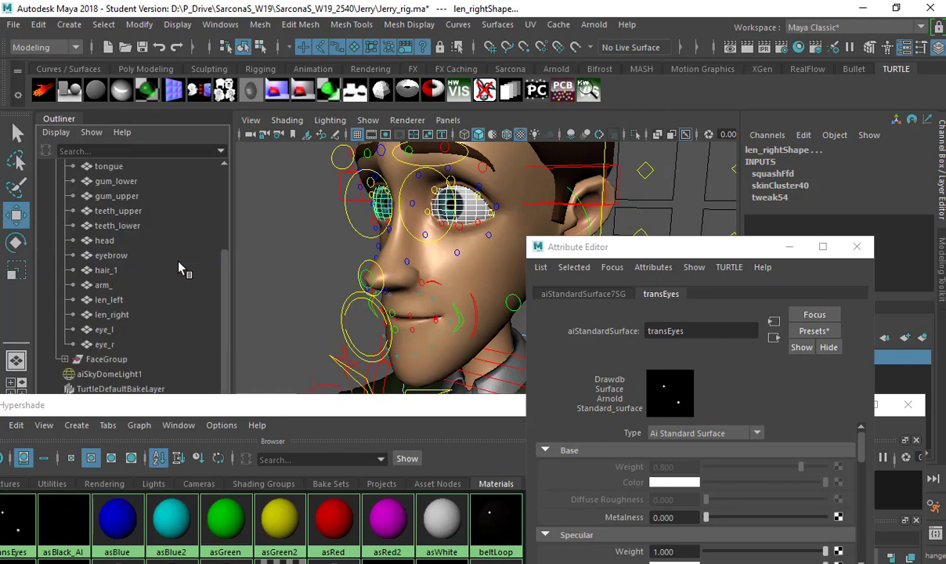
left_click(133, 329)
left_click(125, 345)
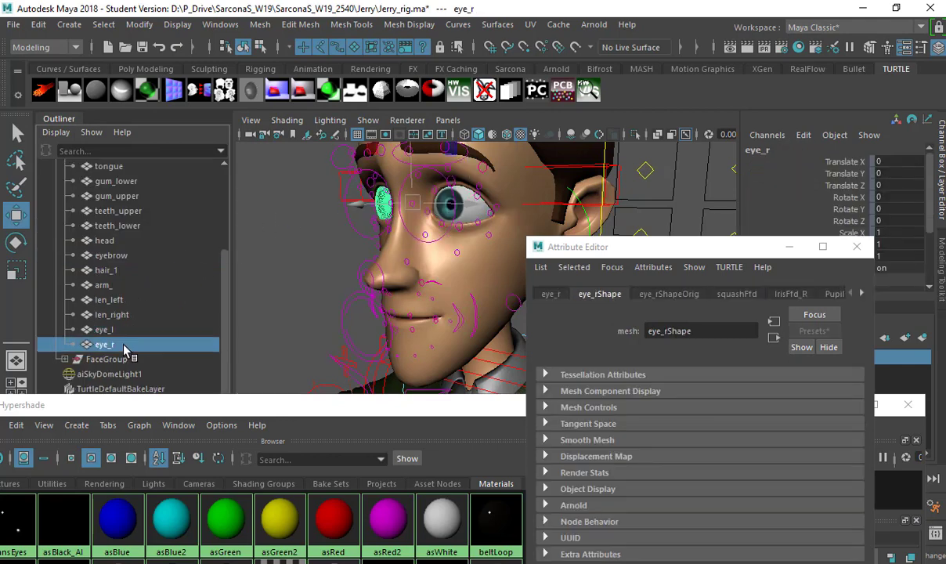
left_click(123, 301)
left_click(125, 315)
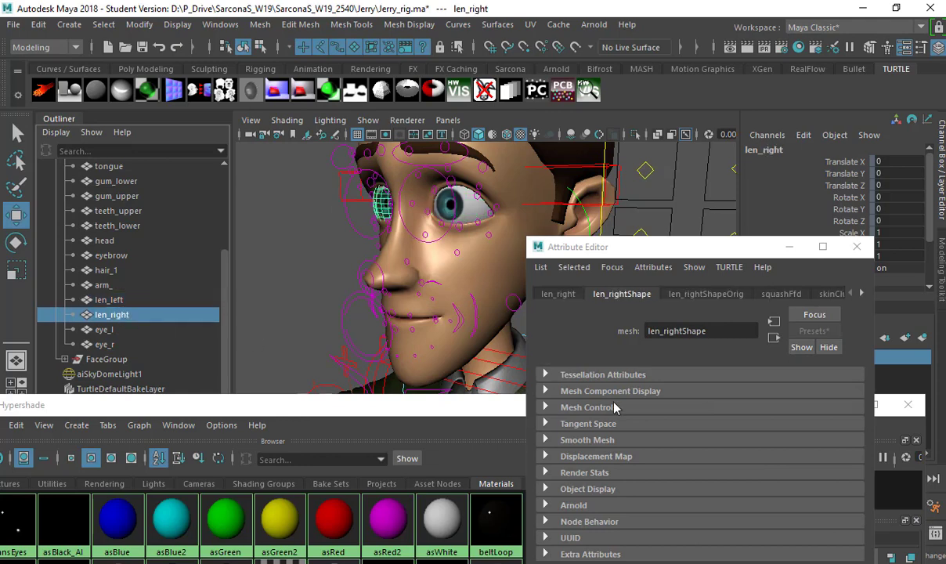
left_click_drag(619, 246, 556, 115)
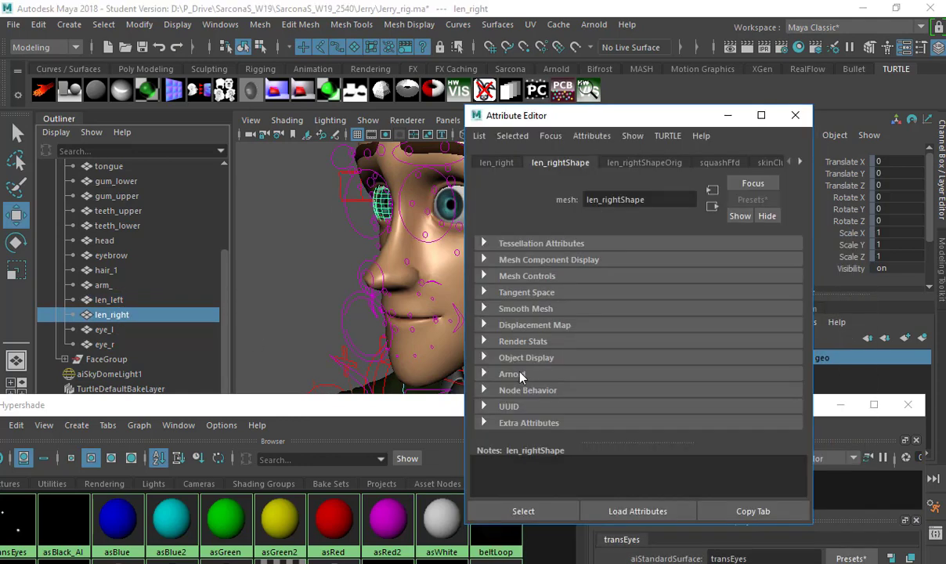
left_click(514, 375)
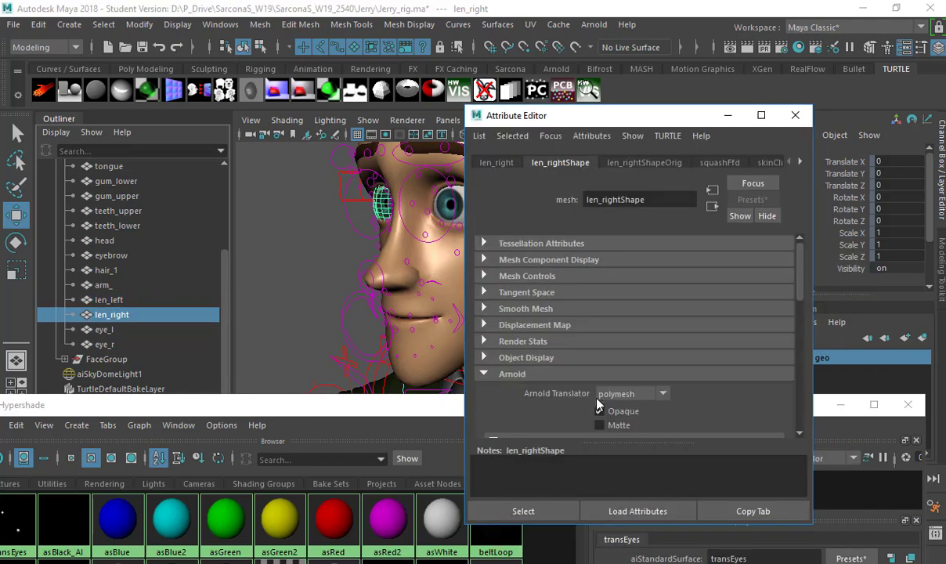
left_click(191, 299)
Re-render with Arnold to confirm the blue irises show, then close the windows.
left_click(594, 24)
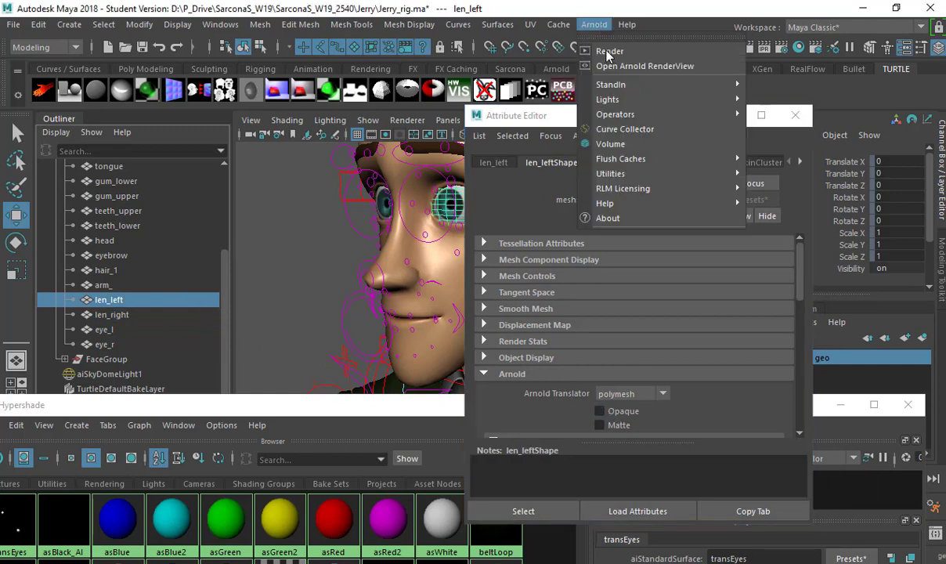
left_click(608, 52)
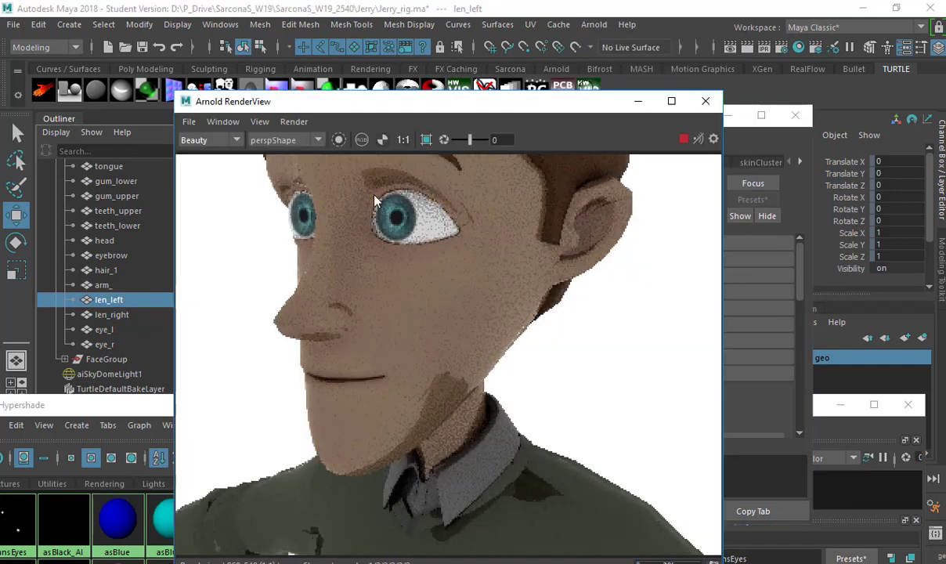
left_click(706, 104)
left_click(794, 112)
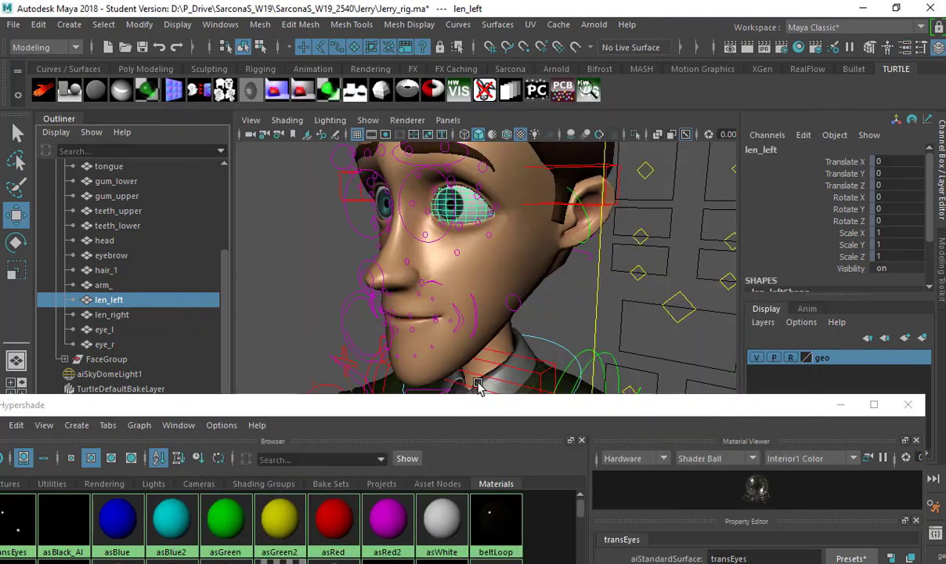
Raise Hypershade over the viewport and delete unused shading nodes.
left_click_drag(476, 405, 496, 116)
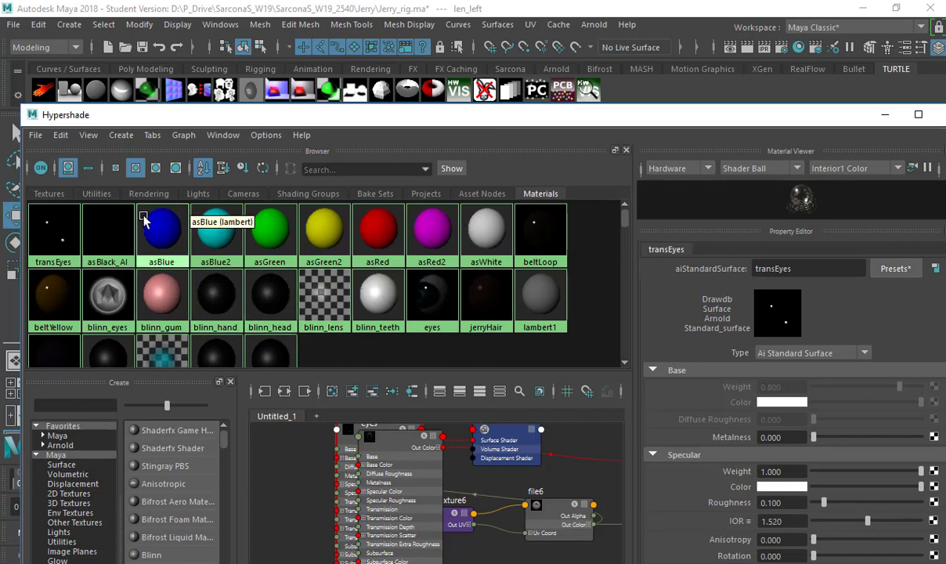
left_click(60, 135)
left_click(70, 170)
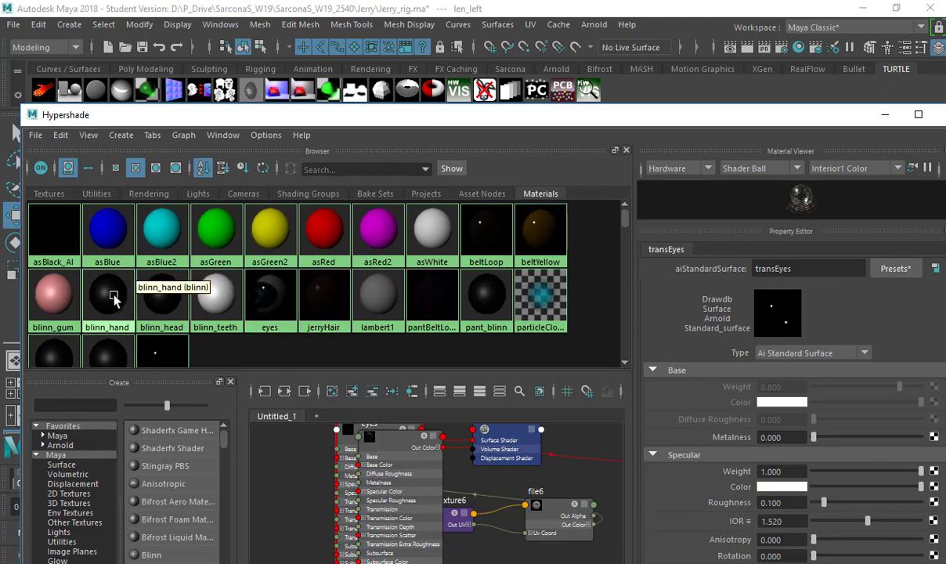
Assign a new aiStandardSurface material to the objects that use blinn_hand.
right_click(112, 292)
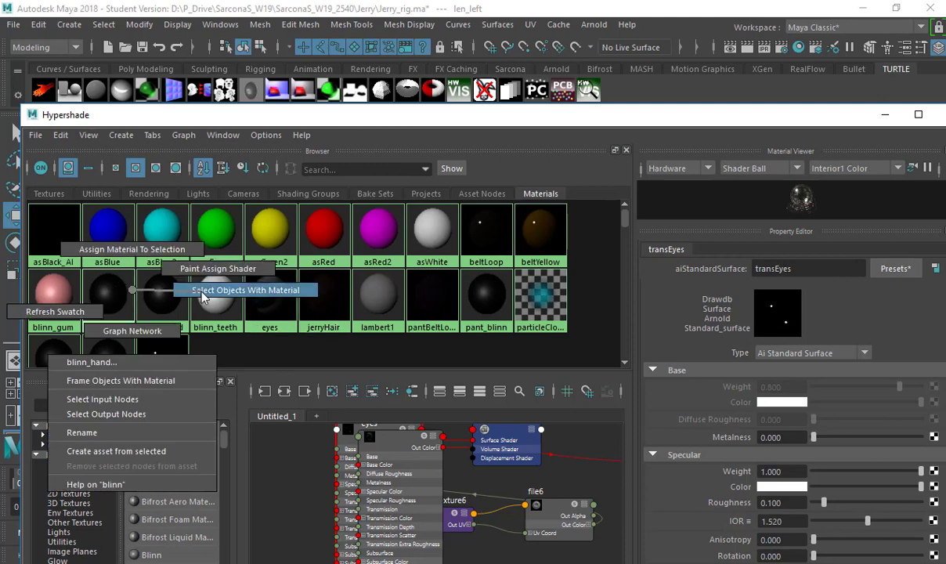
left_click(191, 275)
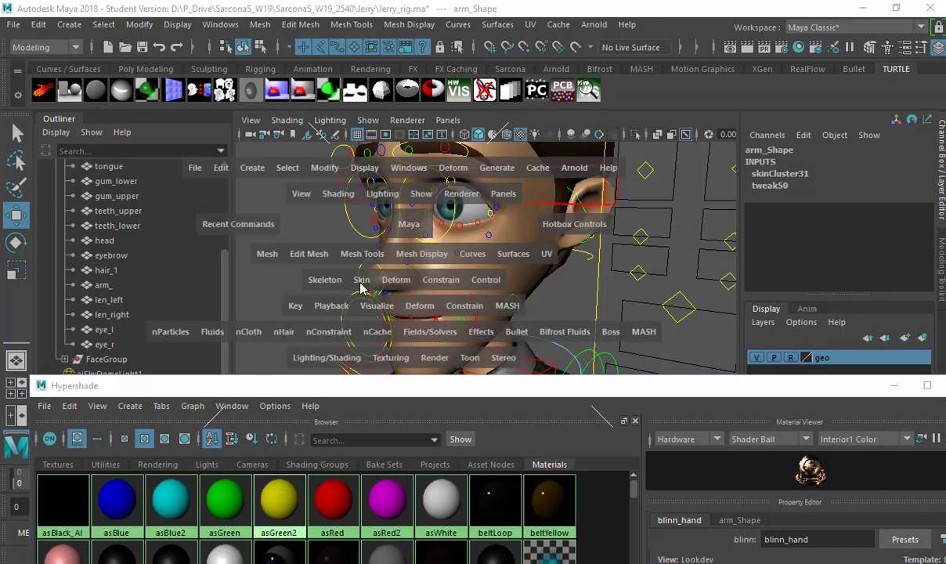
left_click(333, 362)
mouse_move(421, 86)
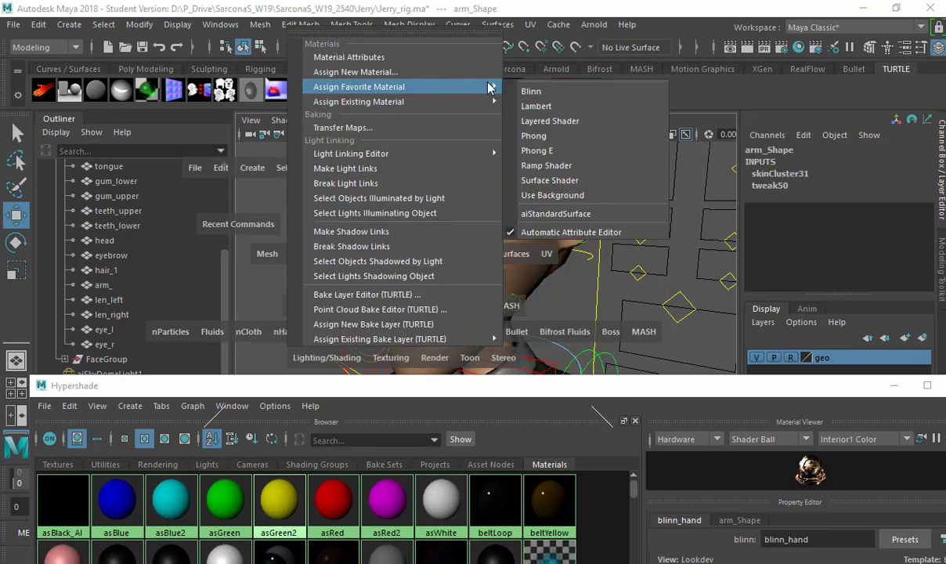
left_click(564, 214)
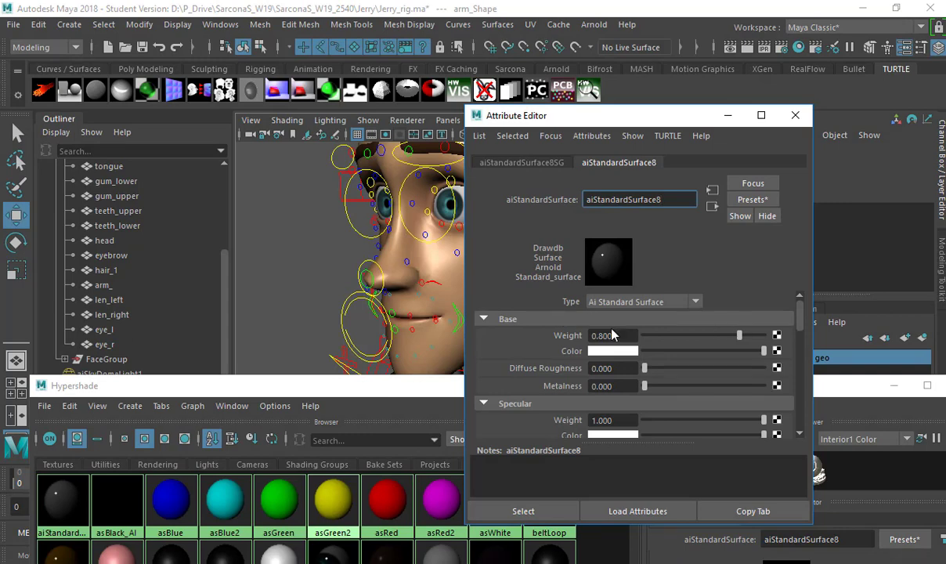
Inspect the file2, file1, file3 and file5 textures to find the hands texture.
left_click(104, 465)
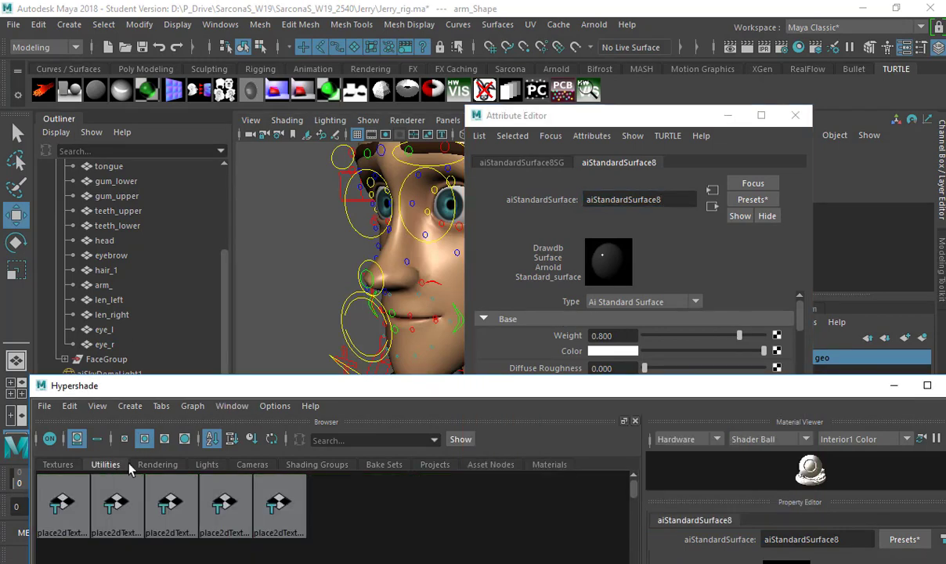
left_click(69, 465)
left_click(100, 480)
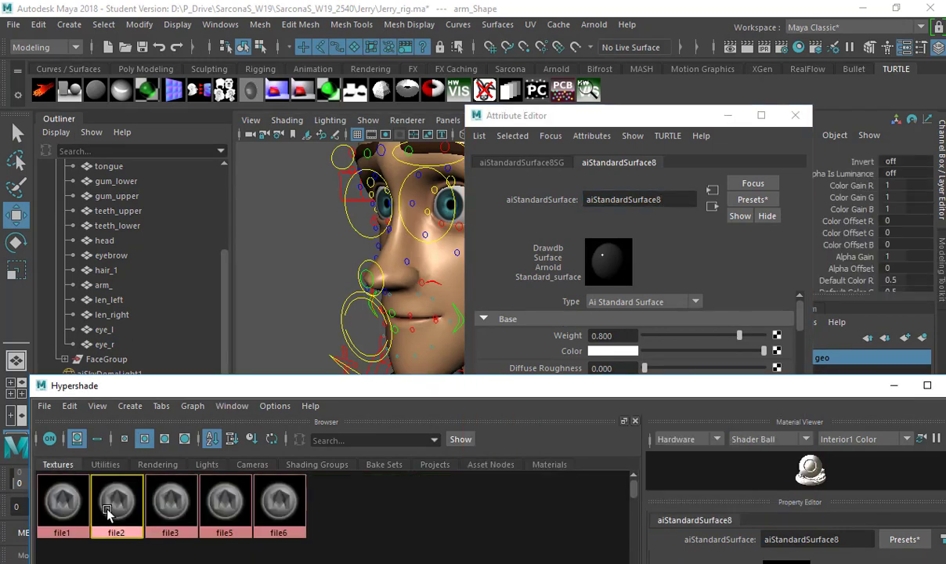
left_click_drag(357, 386, 348, 232)
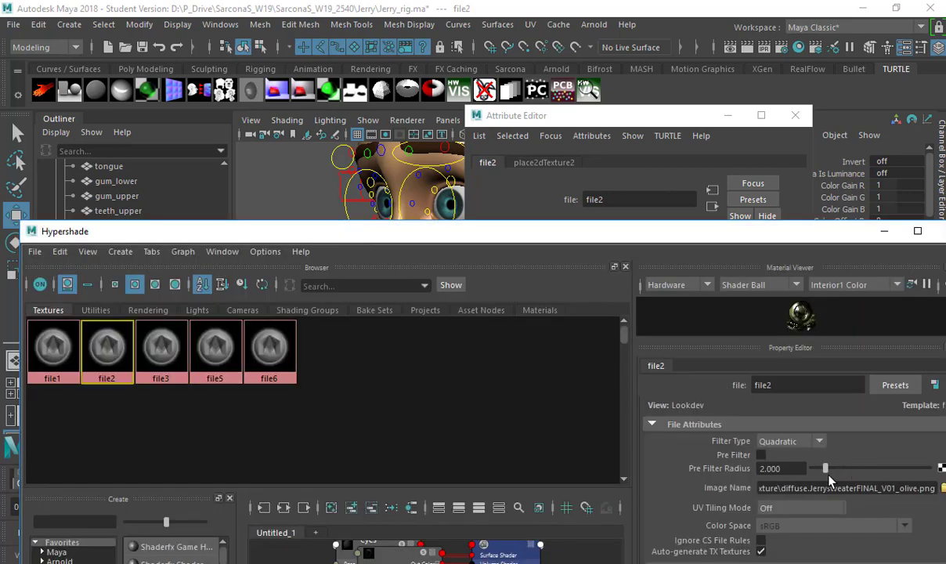
left_click(53, 346)
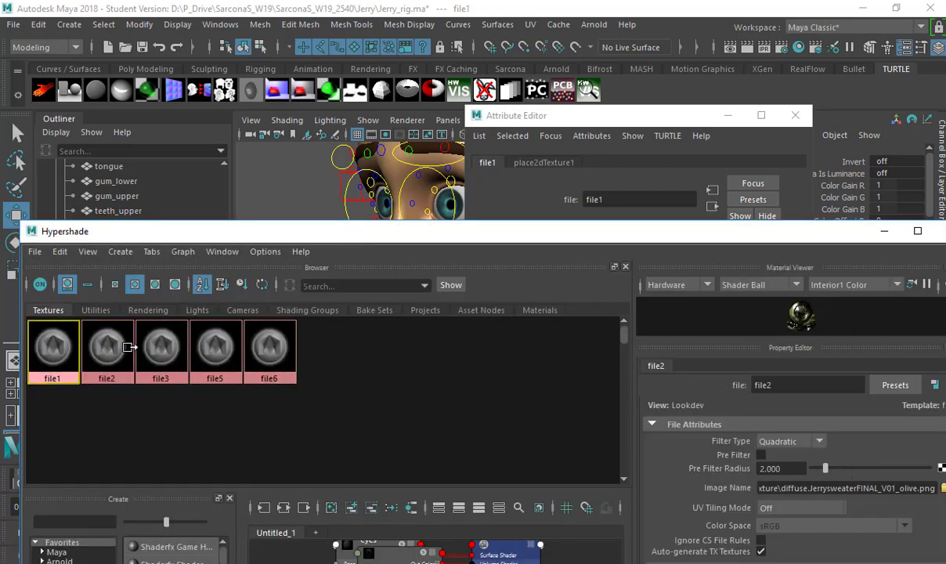
left_click(146, 342)
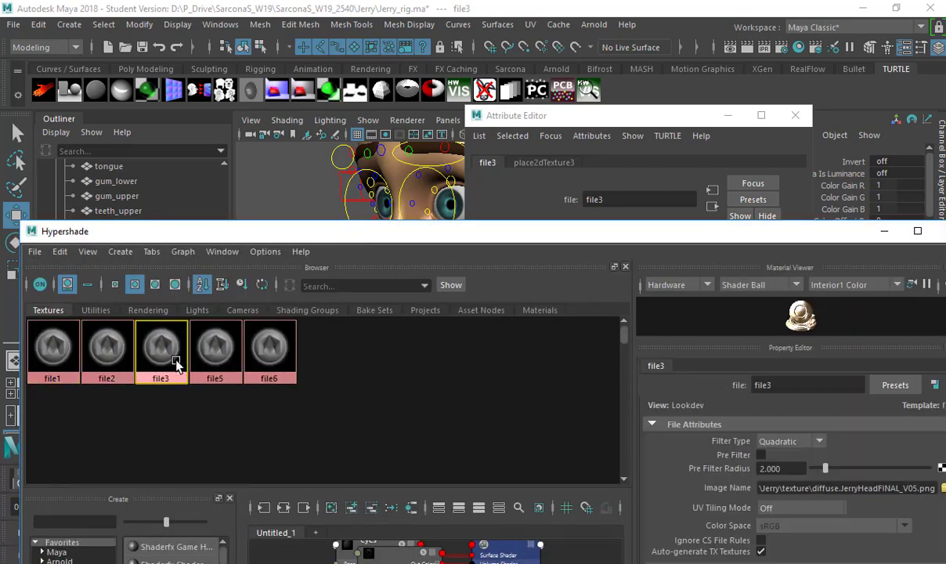
left_click(208, 375)
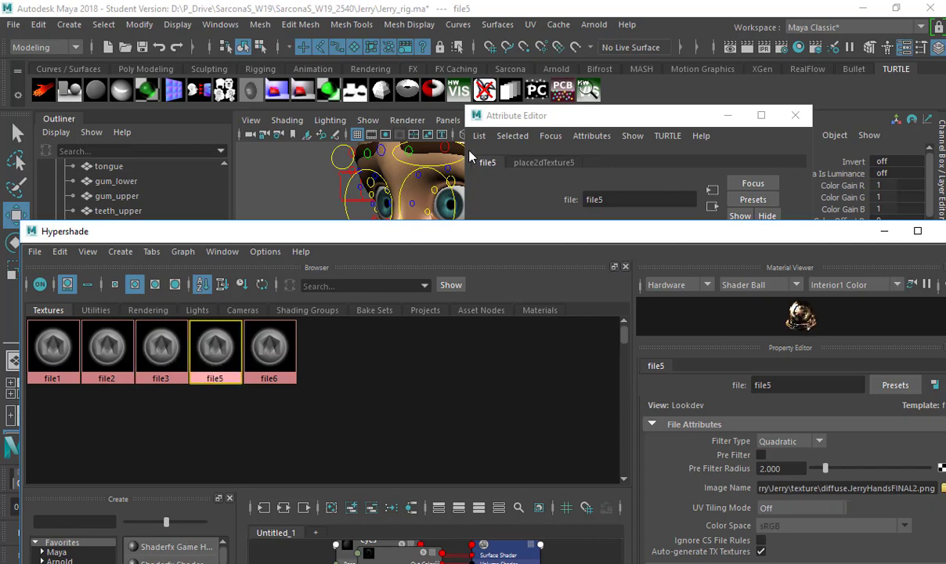
Rename the aiStandardSurface8 material to hands.
left_click(552, 140)
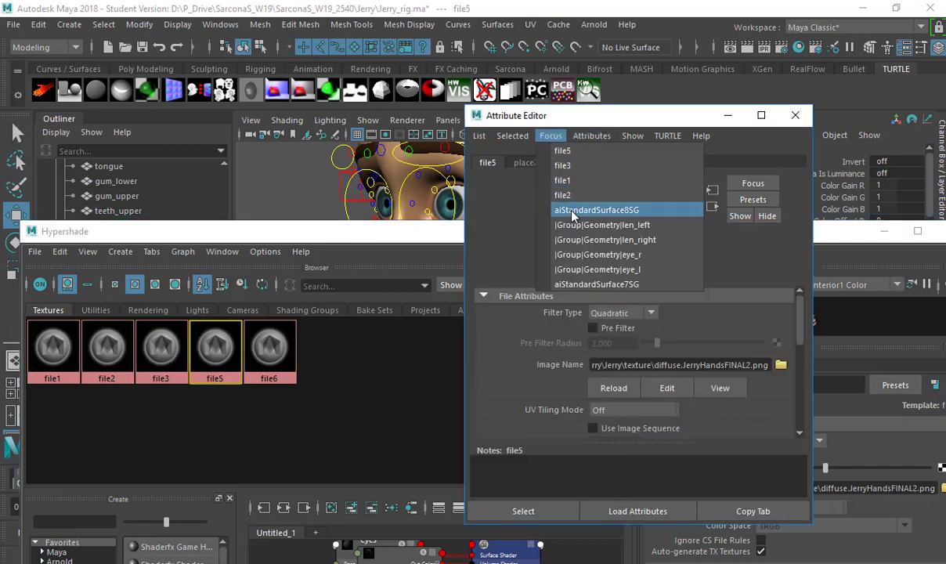
left_click(539, 198)
left_click(618, 162)
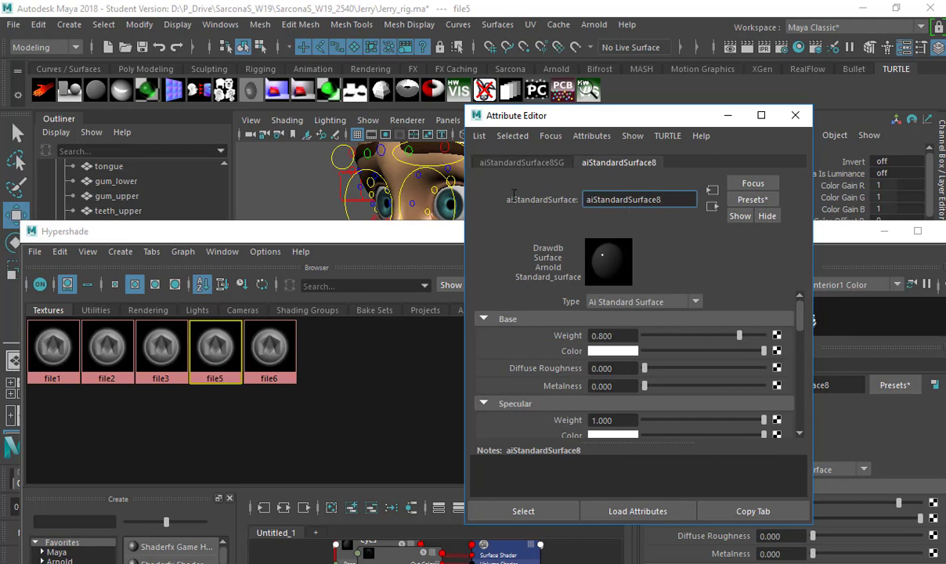
key("ctrl+a")
type("hands")
key("Return")
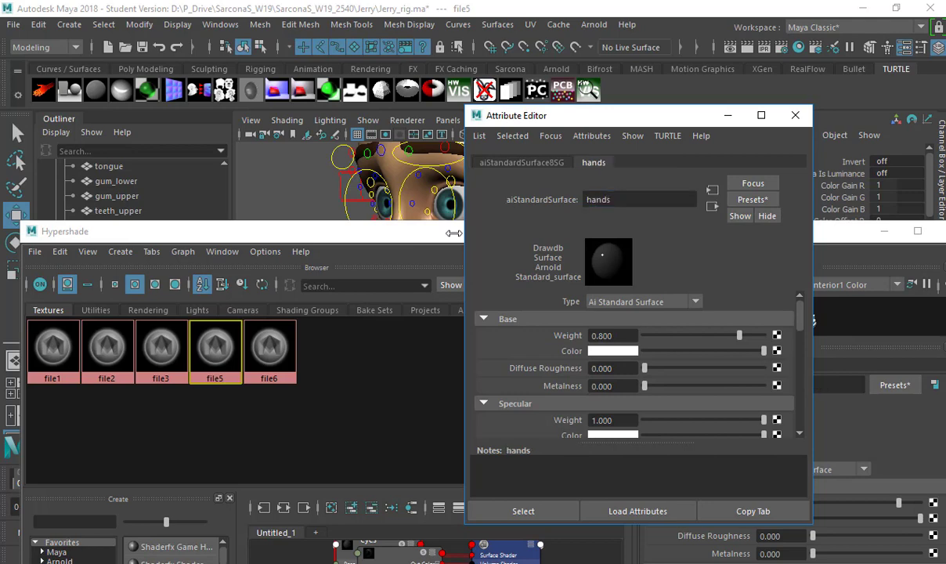
Set the hands material's specular roughness to 1.000 and close its settings window.
left_click_drag(376, 239, 360, 439)
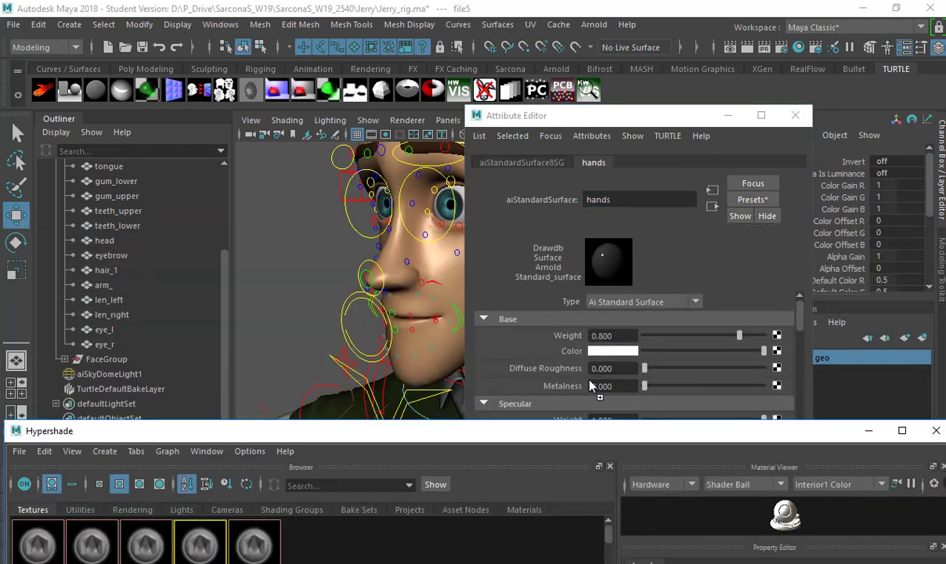
left_click_drag(739, 336, 542, 331)
scroll(516, 326, "down", 3)
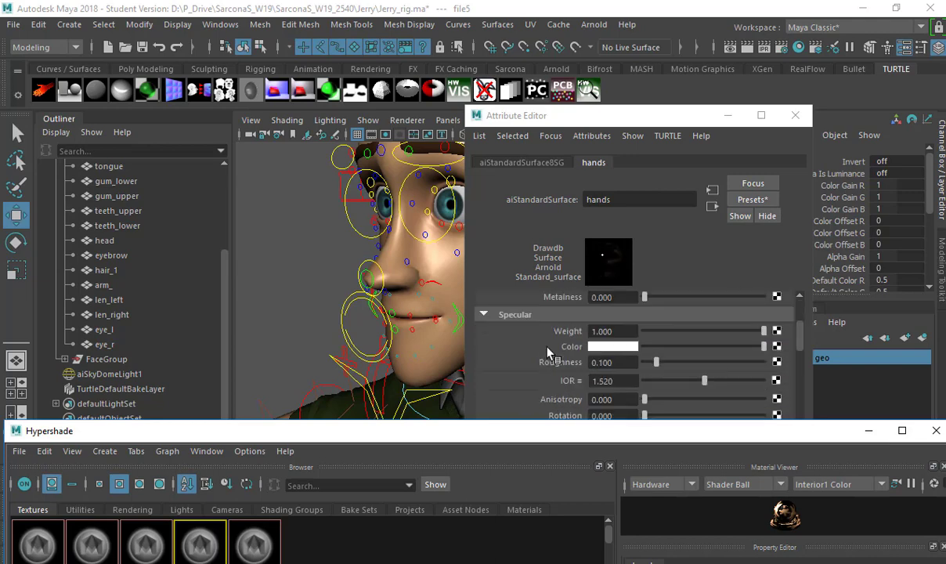
left_click(678, 362)
left_click_drag(770, 377, 777, 368)
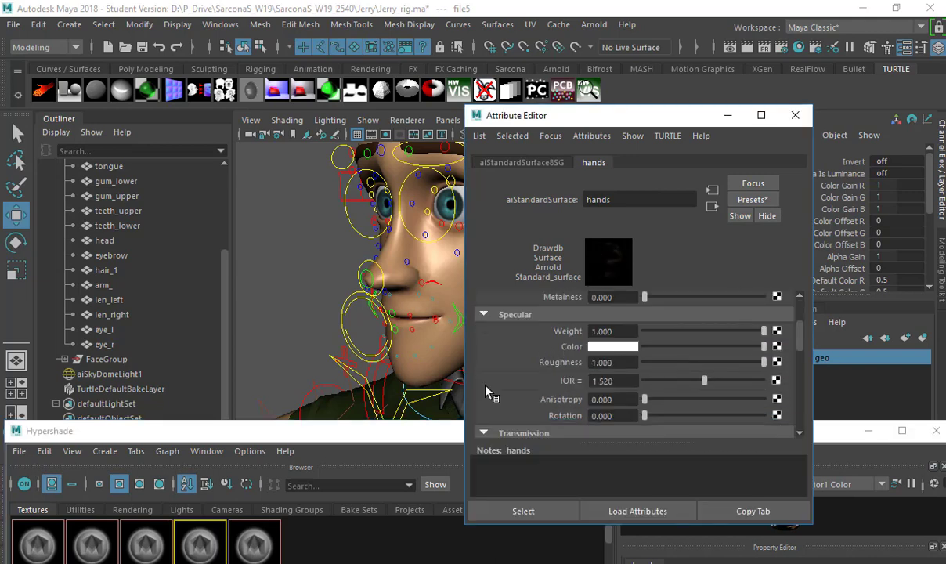
left_click(801, 116)
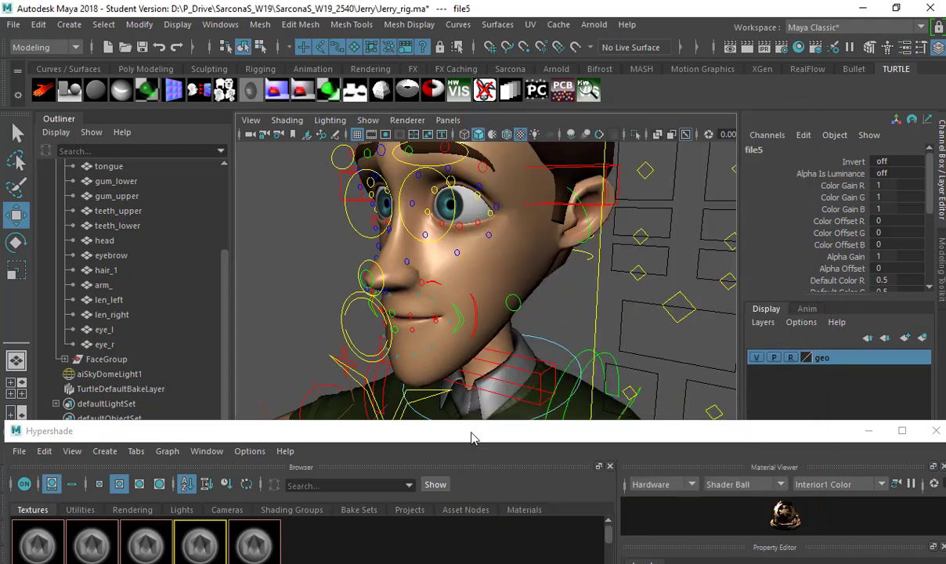
left_click_drag(474, 434, 506, 130)
Select the objects that use the pant_blinn material.
left_click(112, 206)
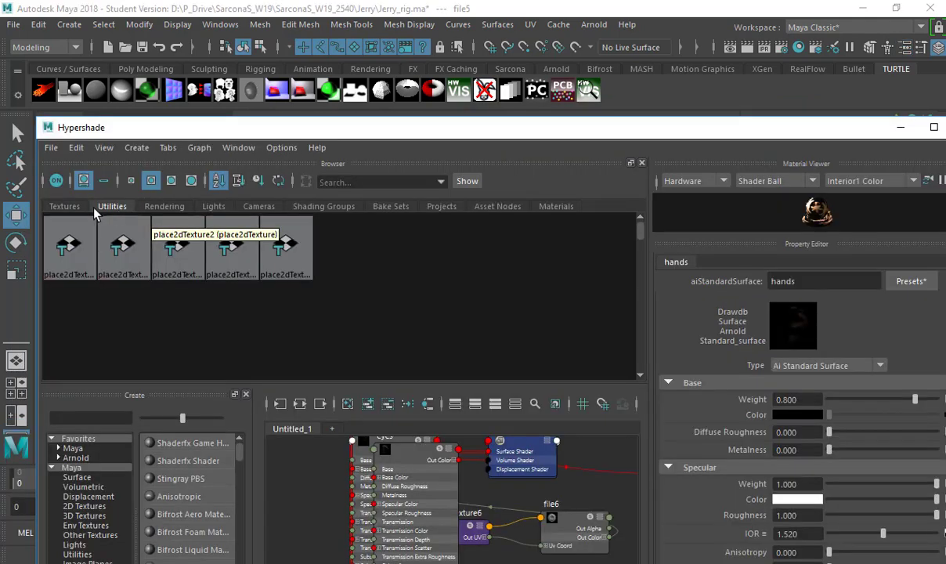
left_click(555, 207)
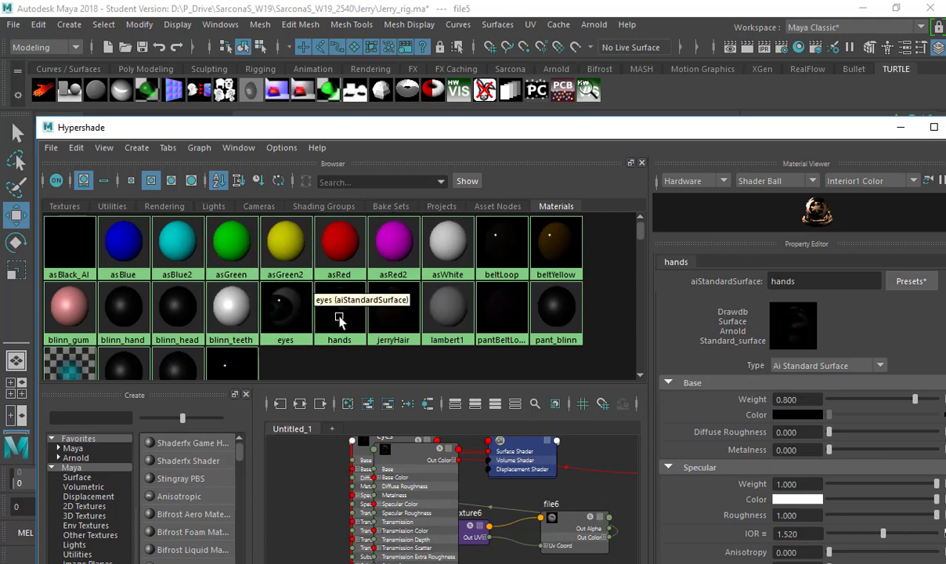
mouse_move(385, 300)
right_mouse_down()
mouse_move(460, 307)
mouse_move(388, 300)
right_mouse_up()
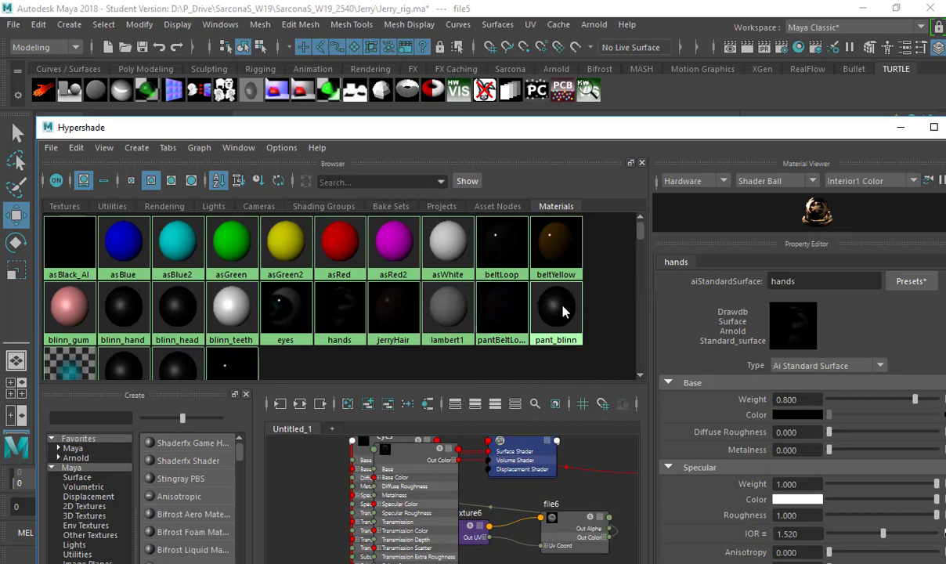
right_click_drag(561, 308, 635, 307)
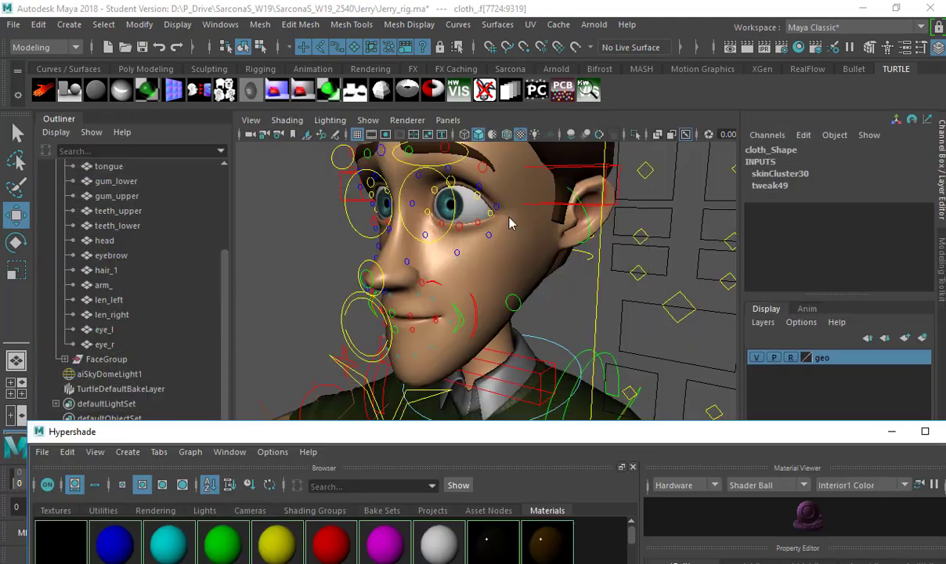
Assign a new aiStandardSurface material to the pants and name it pants.
key("space")
left_click(422, 338)
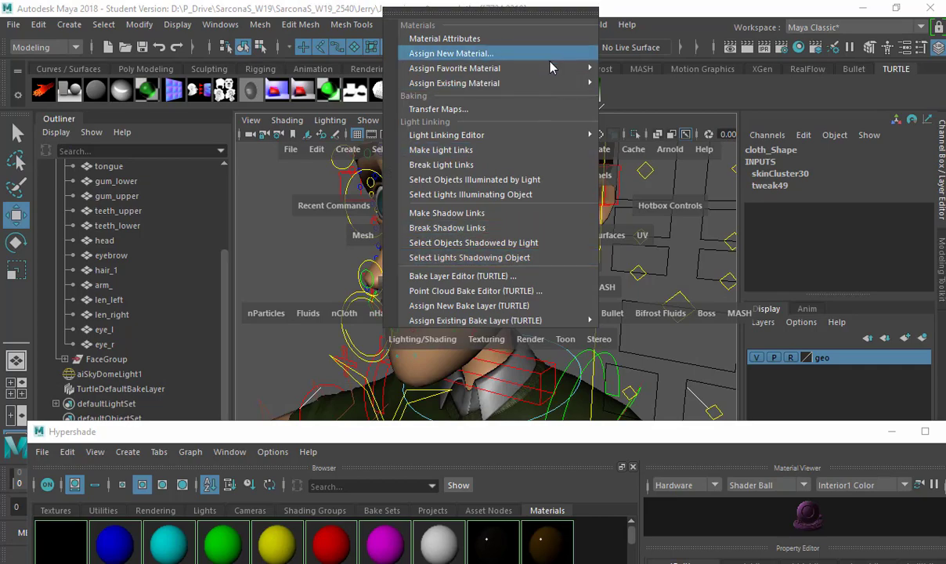
mouse_move(586, 68)
left_click(619, 183)
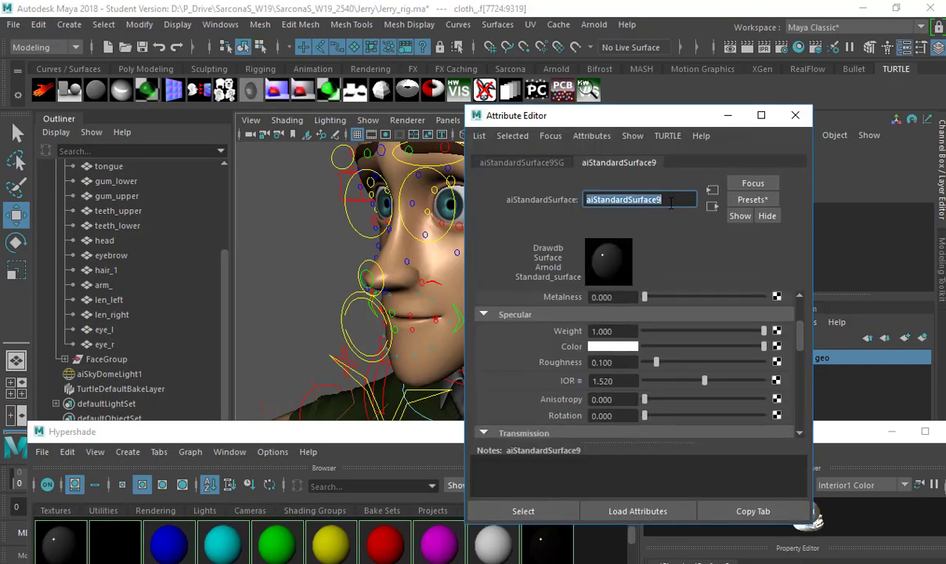
type("be")
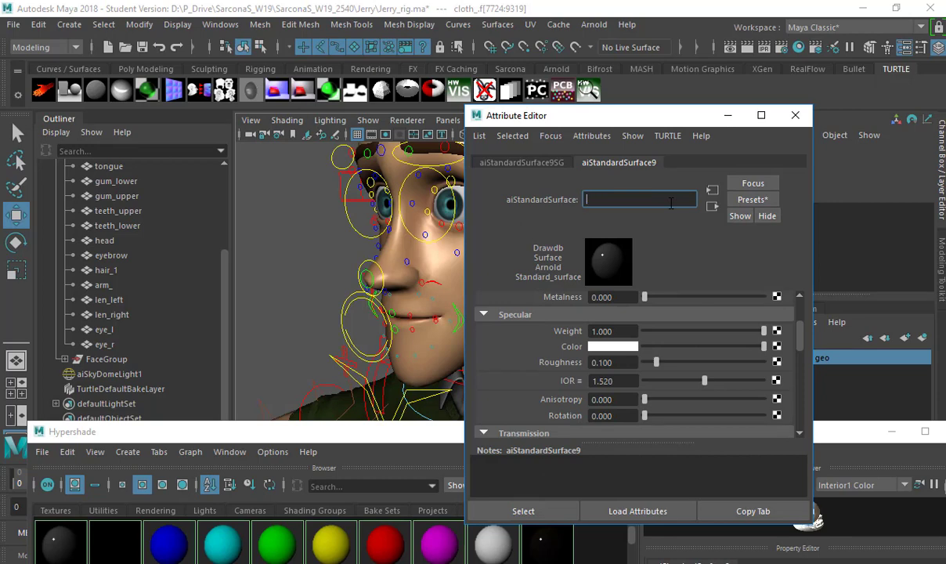
type("nts")
key("Return")
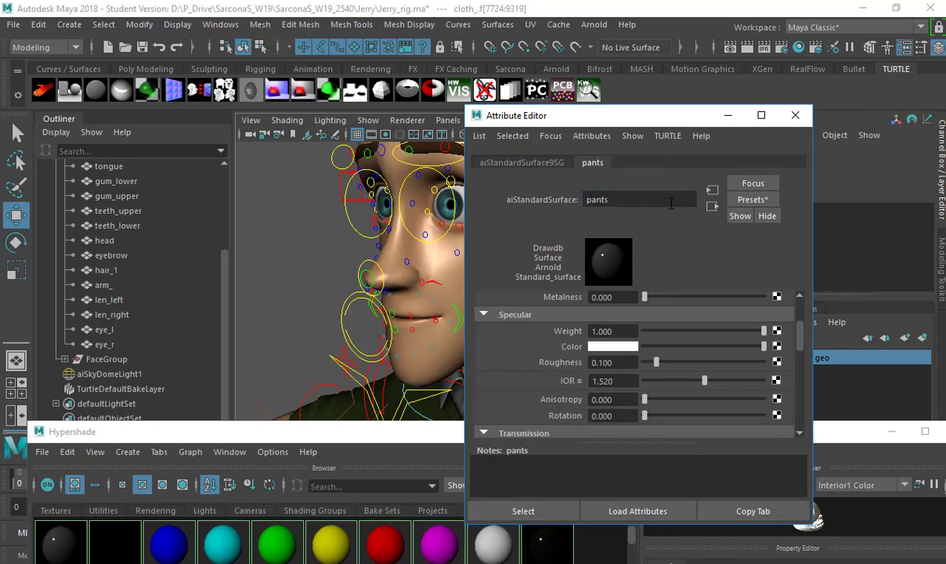
left_click_drag(312, 424, 289, 235)
Check the texture nodes' image paths to confirm file1 holds JerryPants.png.
left_click(50, 310)
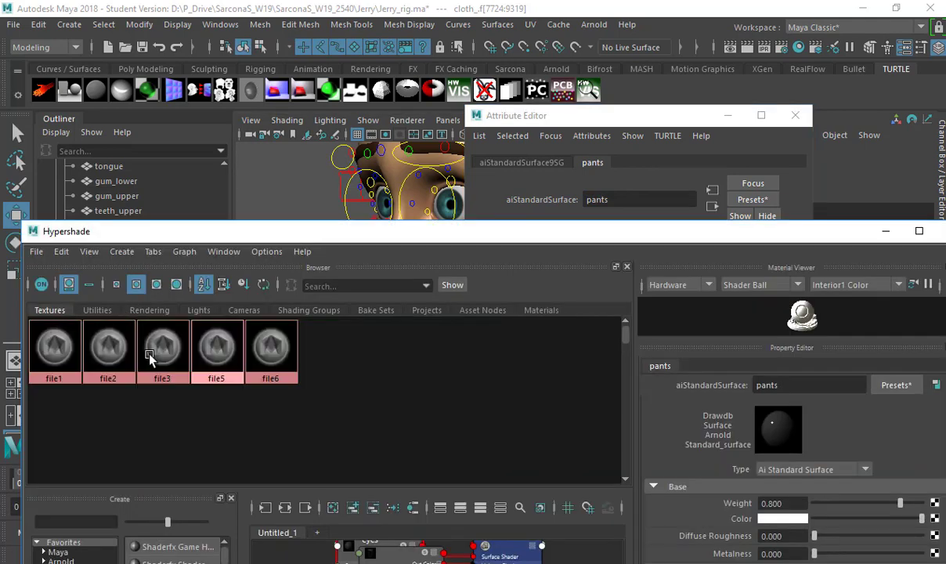
left_click(215, 352)
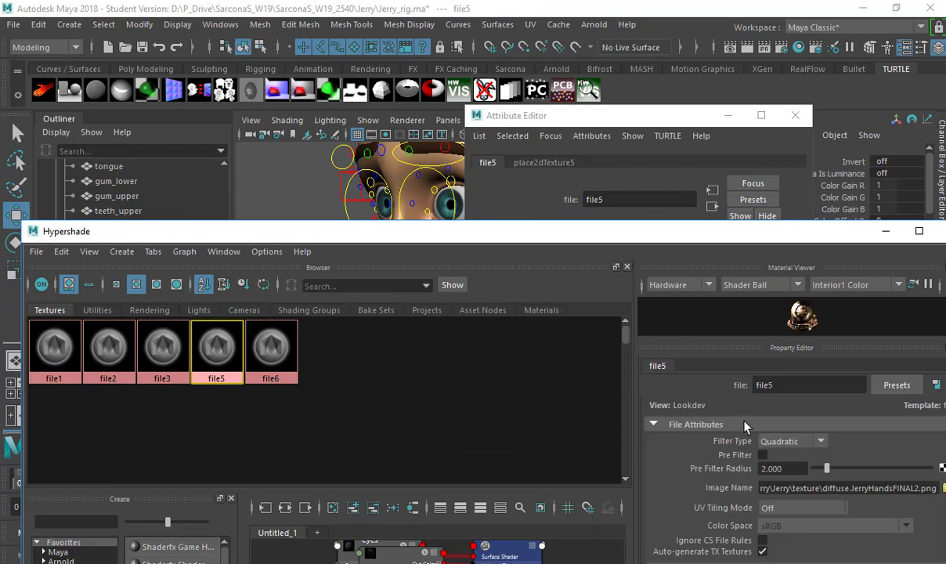
left_click_drag(890, 488, 833, 488)
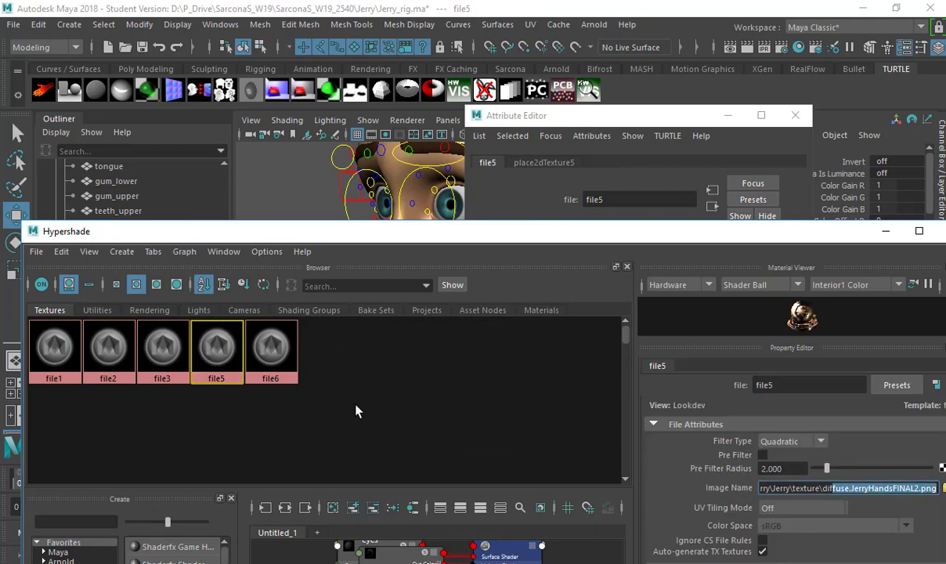
left_click(162, 348)
left_click(108, 349)
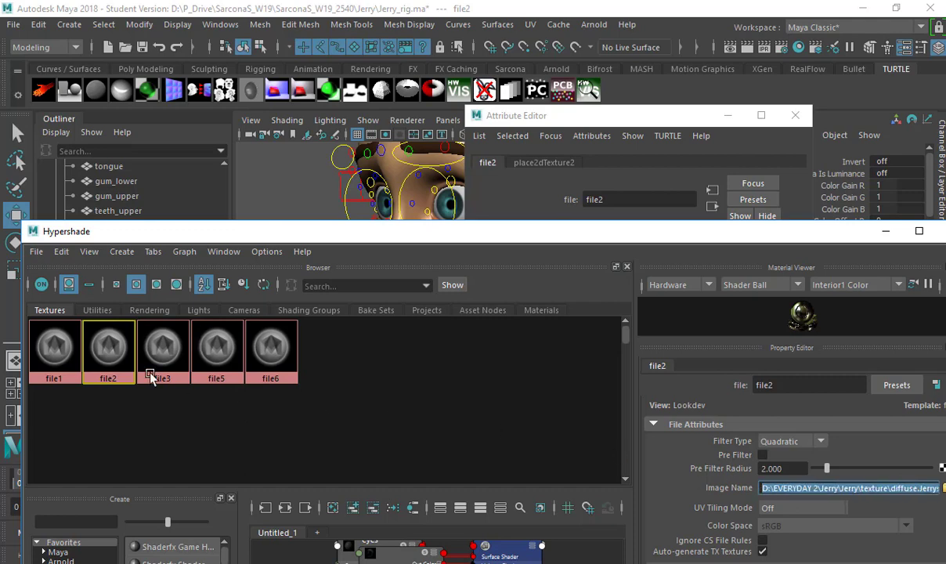
left_click(59, 344)
left_click_drag(859, 489, 939, 488)
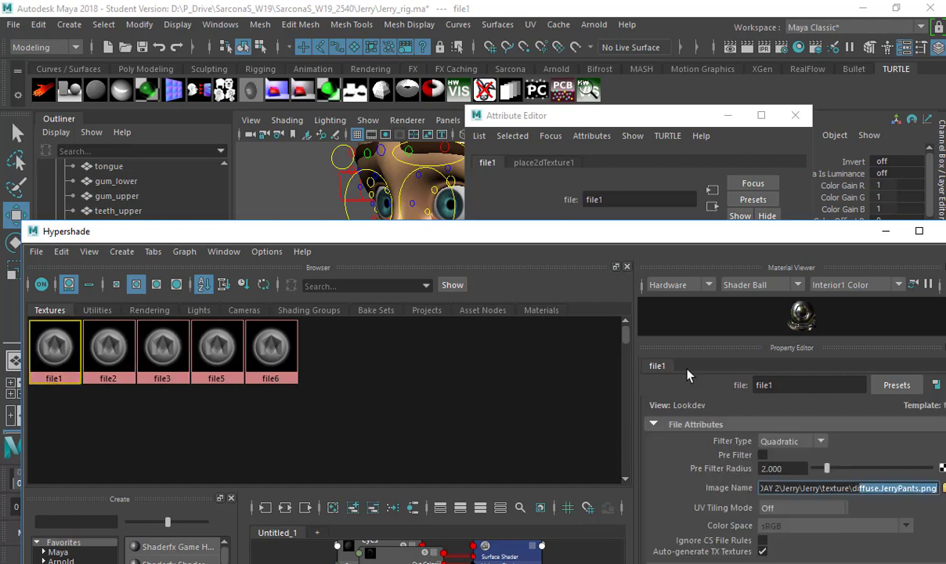
Connect file1 to the pants material's Base Color and set specular roughness to 1.000.
left_click(551, 136)
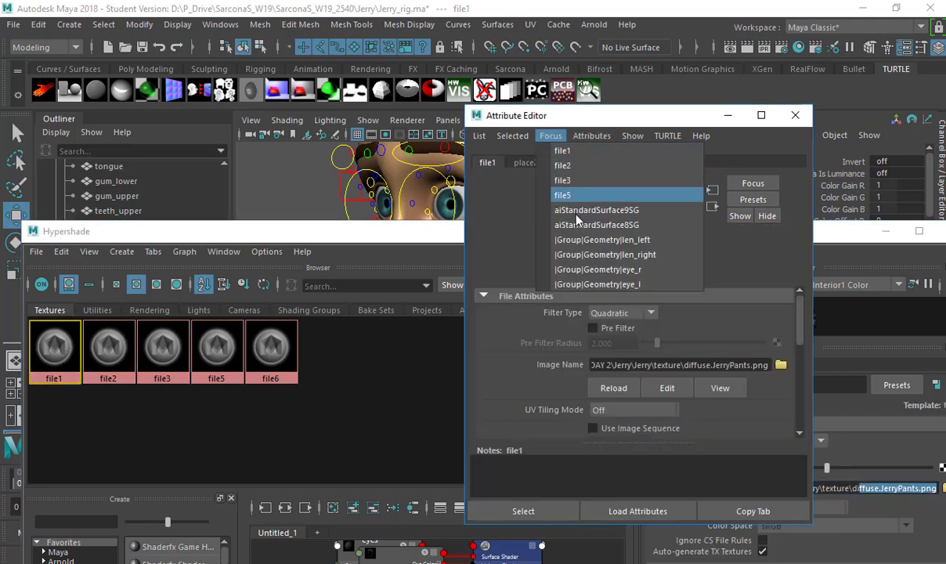
left_click(544, 203)
left_click(592, 162)
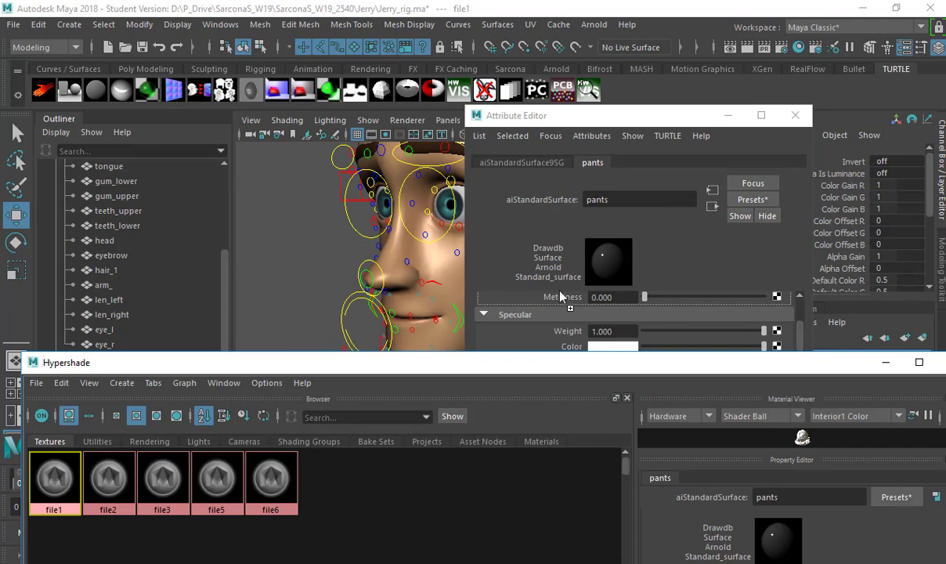
scroll(561, 297, "up", 2)
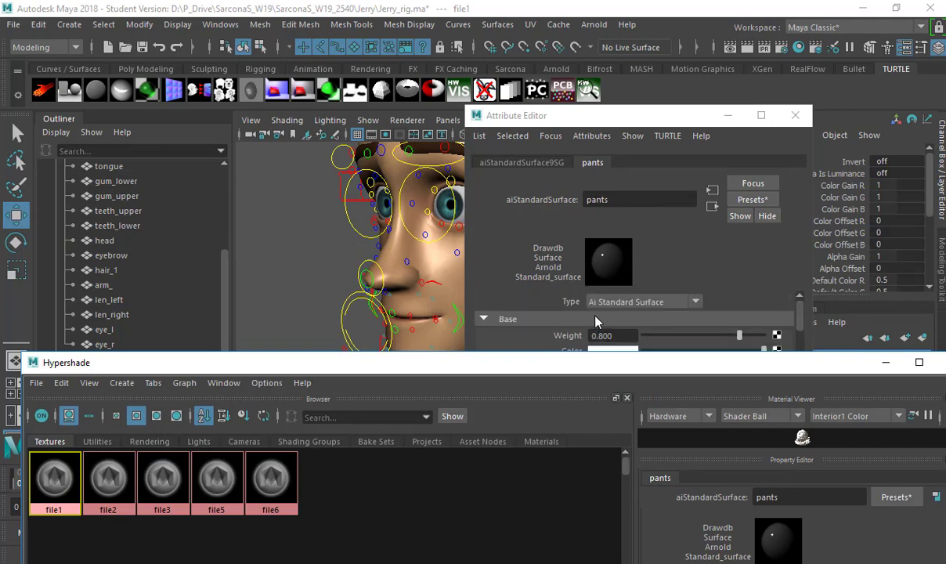
left_click_drag(237, 363, 229, 389)
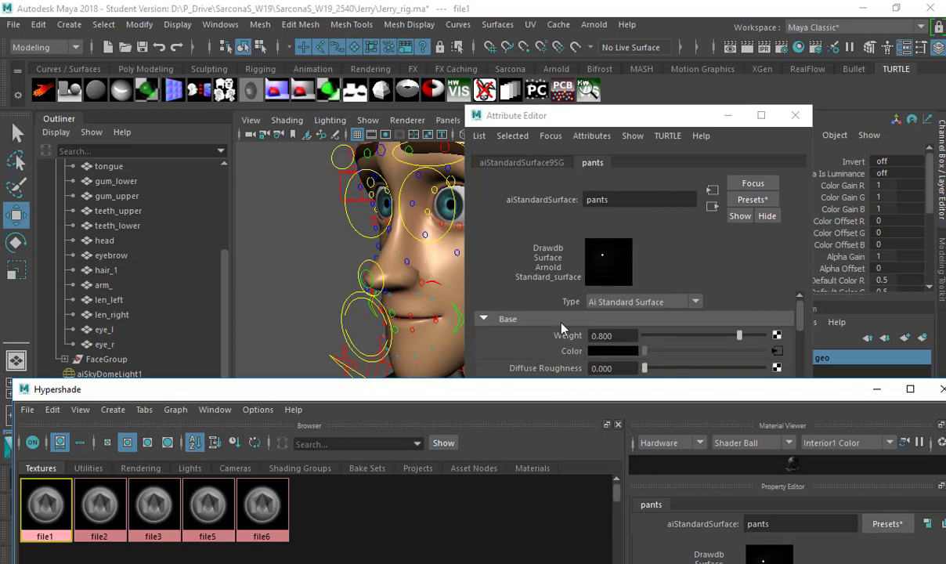
left_click(528, 263)
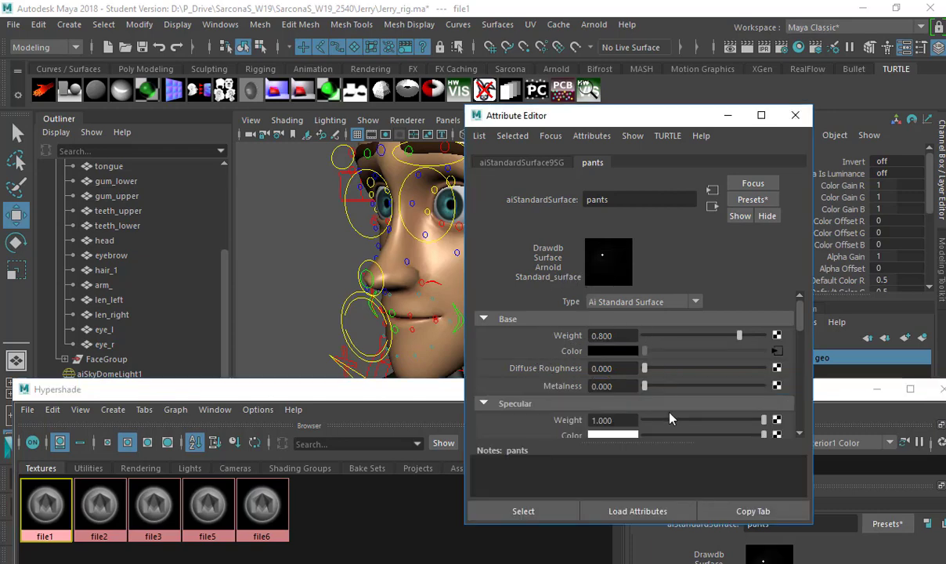
scroll(609, 389, "down", 2)
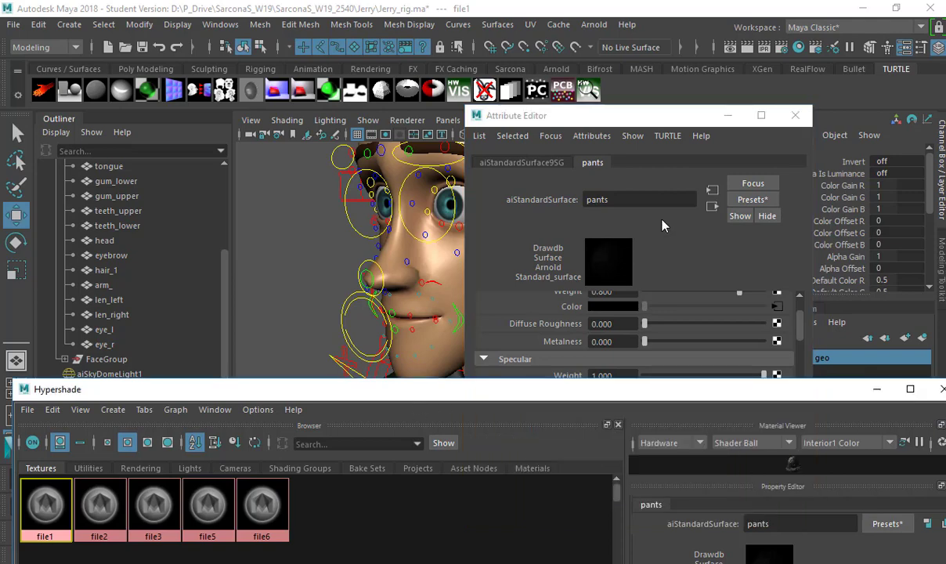
left_click(795, 115)
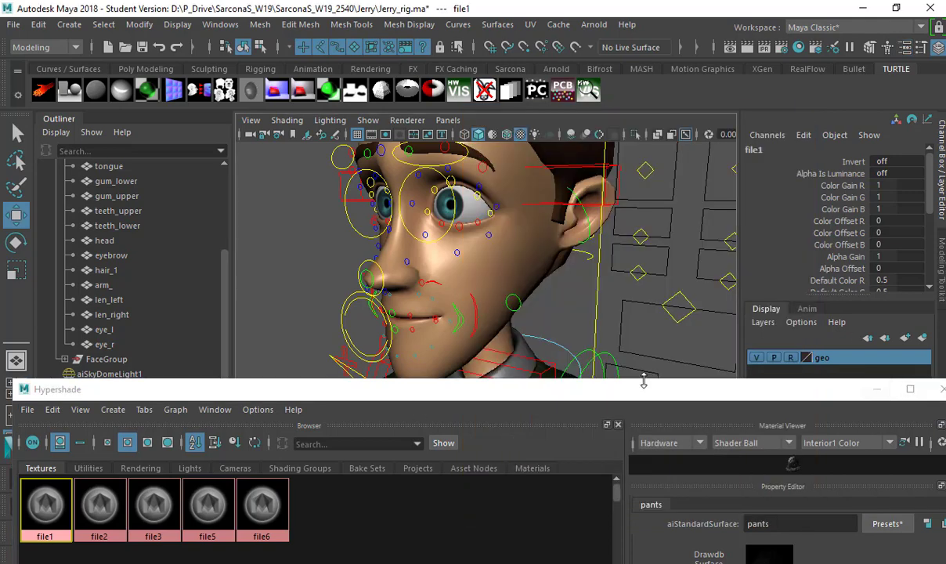
left_click_drag(185, 379, 187, 144)
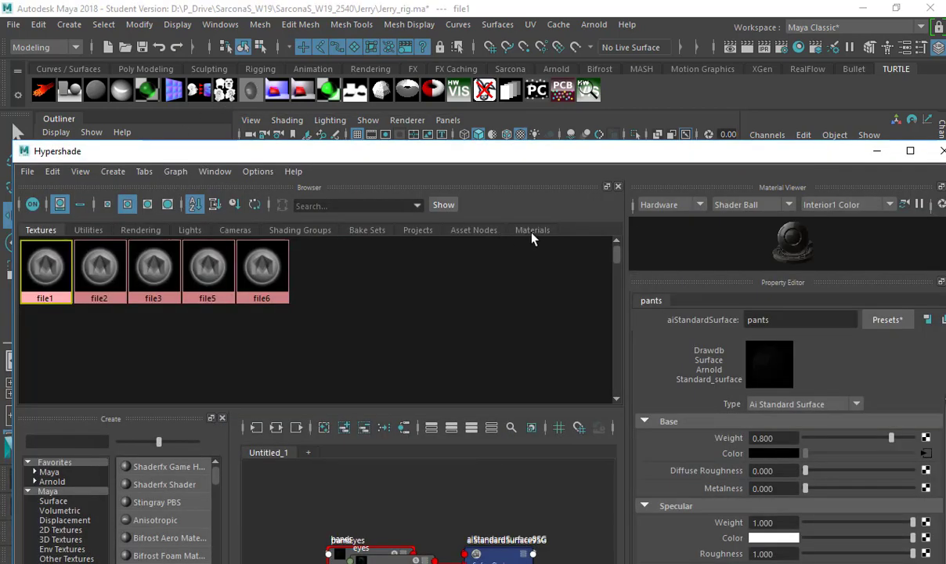
Delete unused Hypershade nodes such as pant_blinn.
left_click(532, 232)
left_click(52, 172)
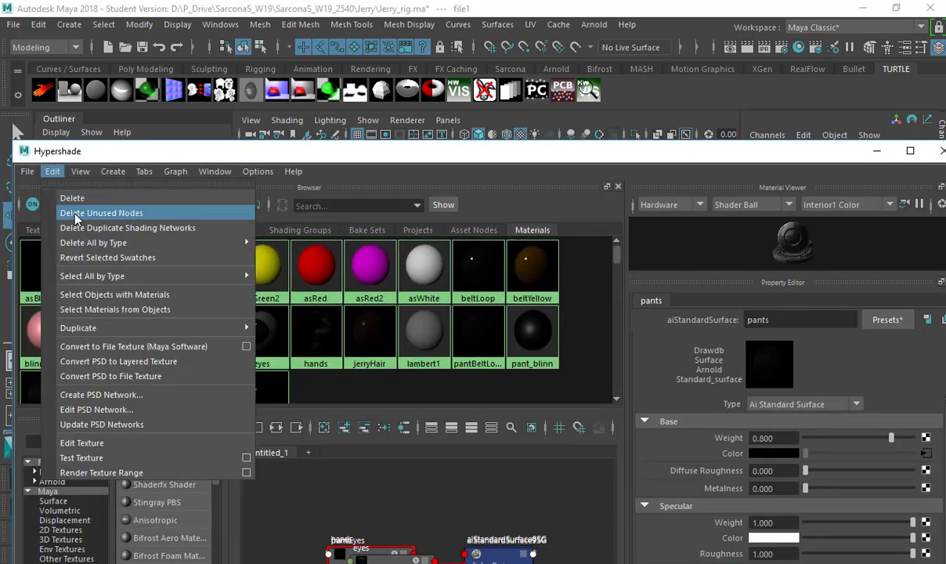
left_click(76, 214)
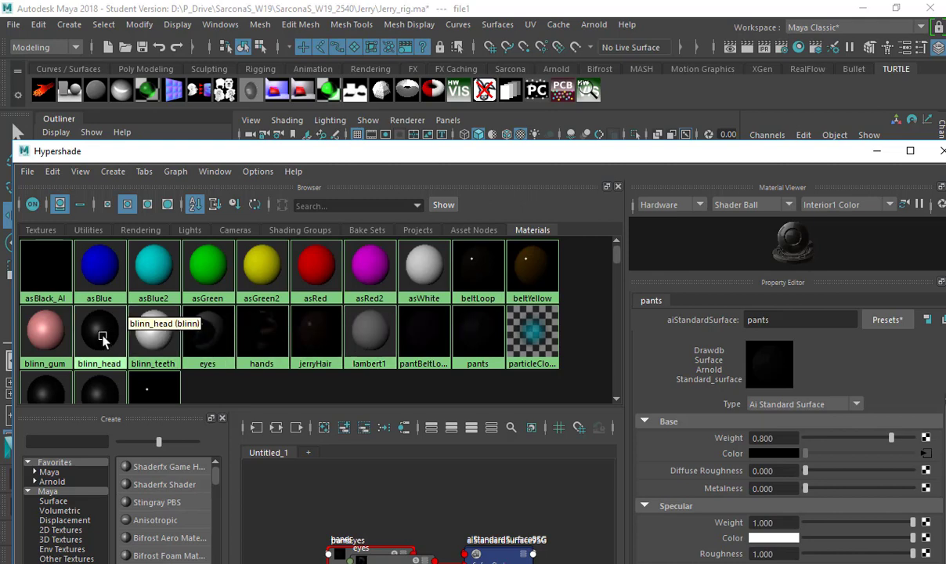
Set beltLoop's specular roughness to 0.862, close Hypershade, and view the character frontally.
double_click(486, 275)
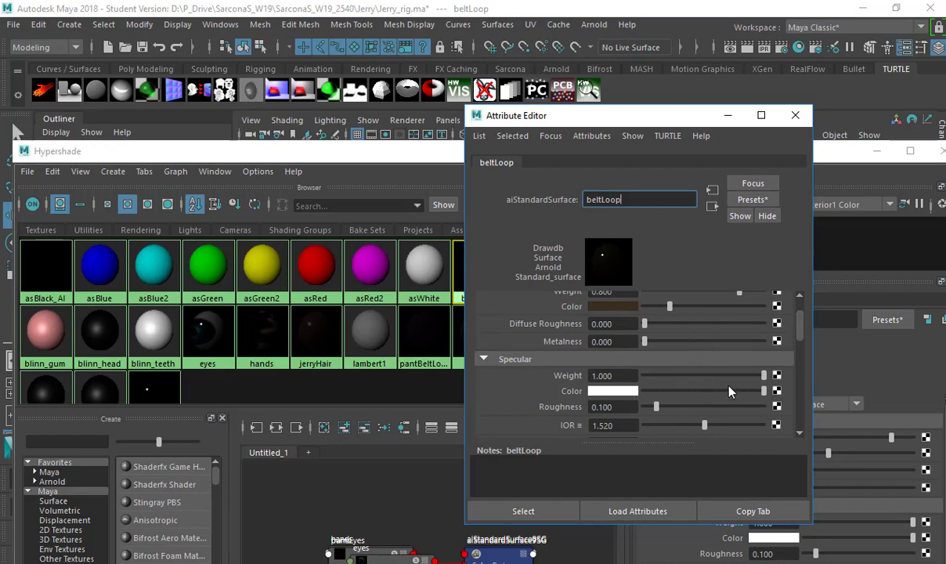
left_click(747, 408)
left_click(795, 115)
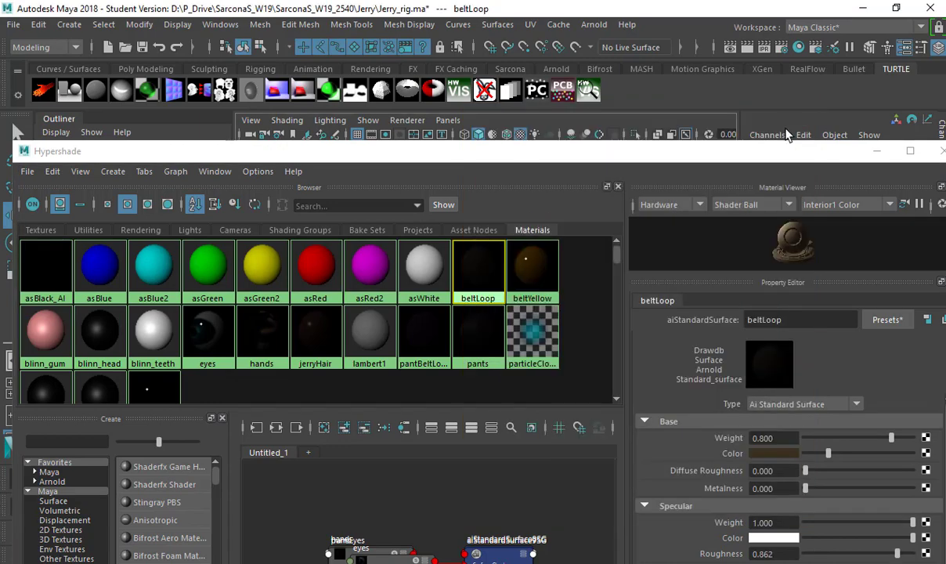
left_click(940, 151)
left_click_drag(592, 282, 705, 104, "alt")
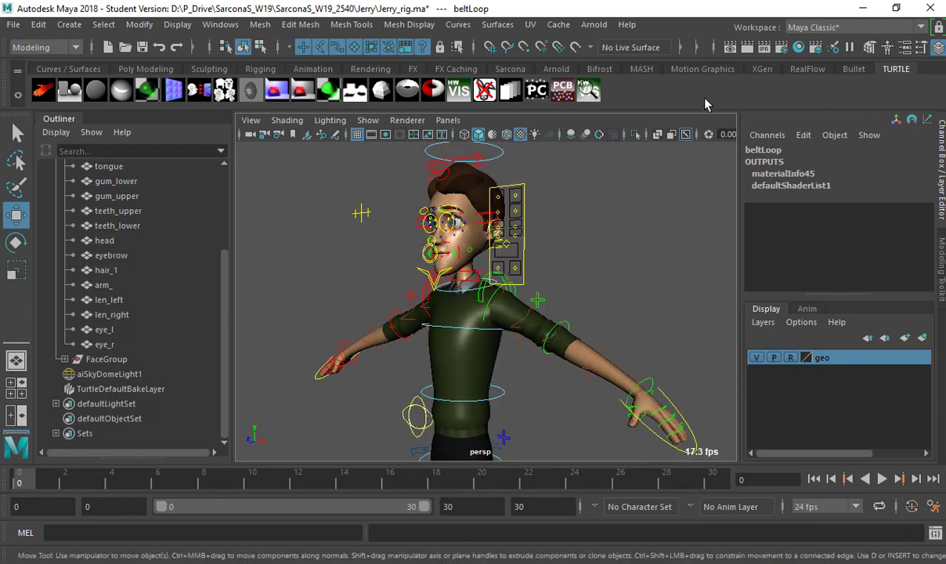
left_click(594, 25)
left_click(611, 66)
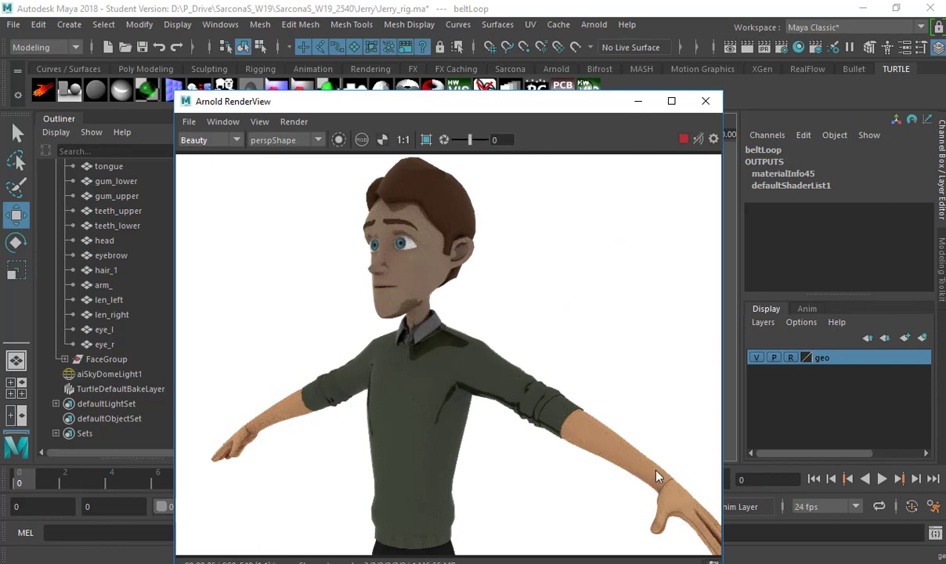
scroll(438, 417, "down", 2)
scroll(444, 338, "up", 4)
scroll(438, 251, "down", 2)
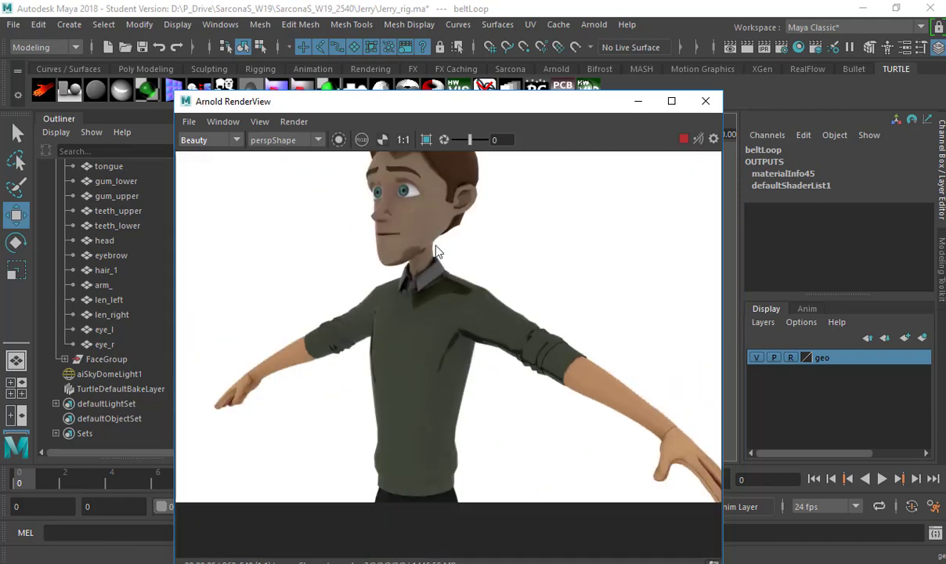
left_click(707, 103)
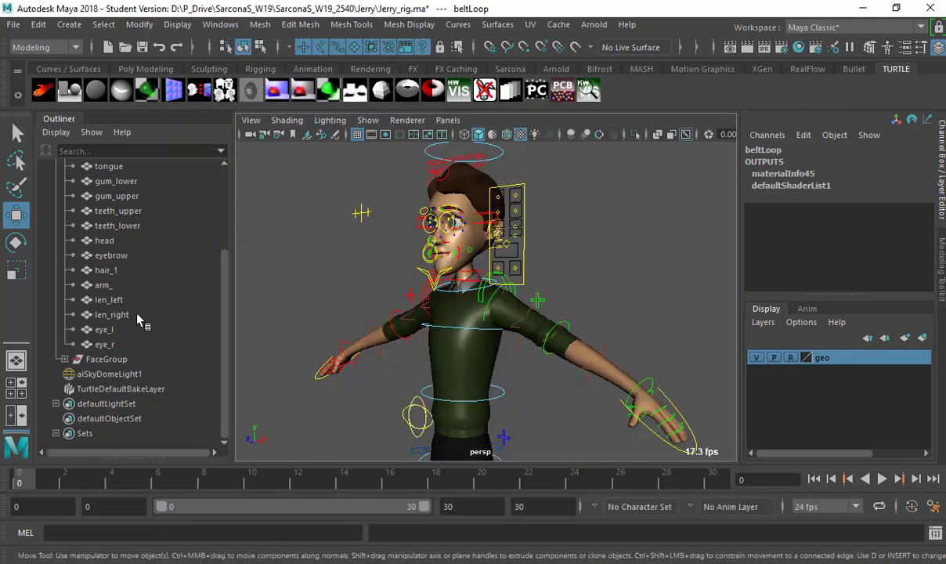
Collapse the Group hierarchy in the outliner and switch the viewport to wireframe.
scroll(133, 306, "up", 3)
left_click(56, 226)
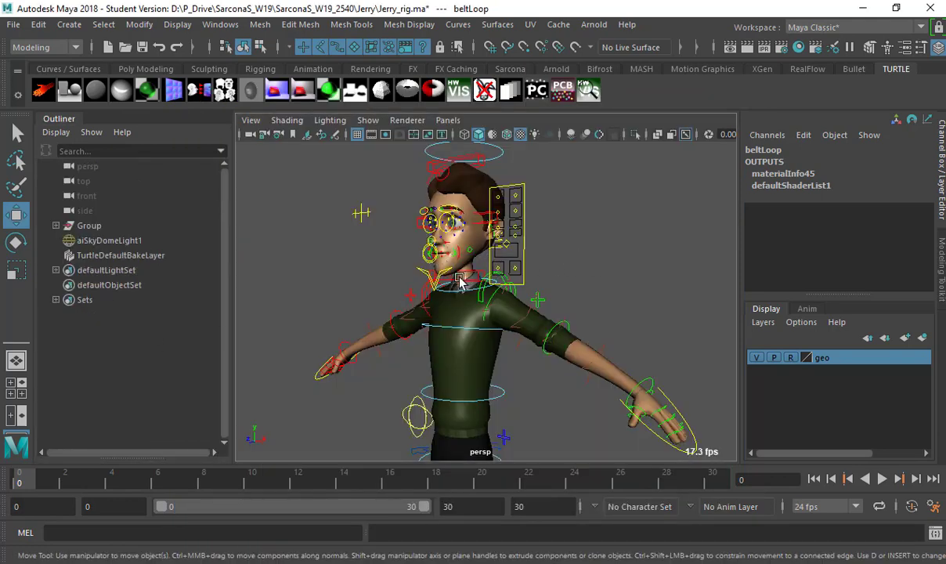
left_click_drag(461, 284, 509, 266, "alt")
left_click(510, 267)
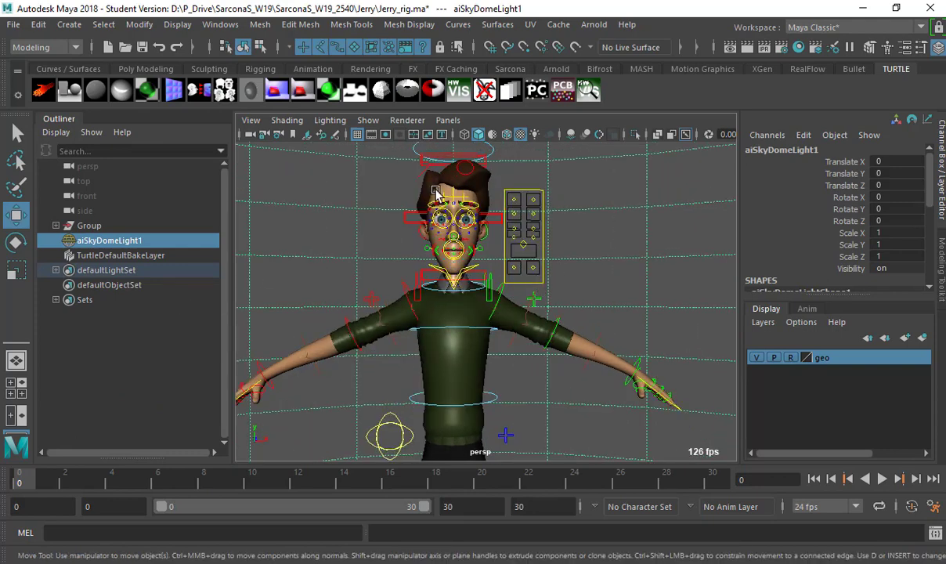
left_click(56, 300)
left_click(56, 300)
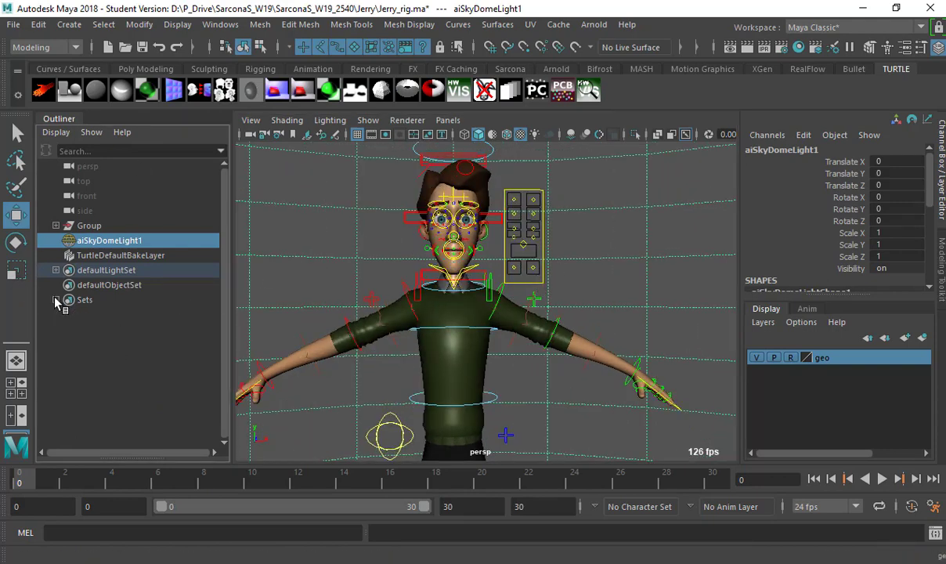
key("4")
left_click(612, 253)
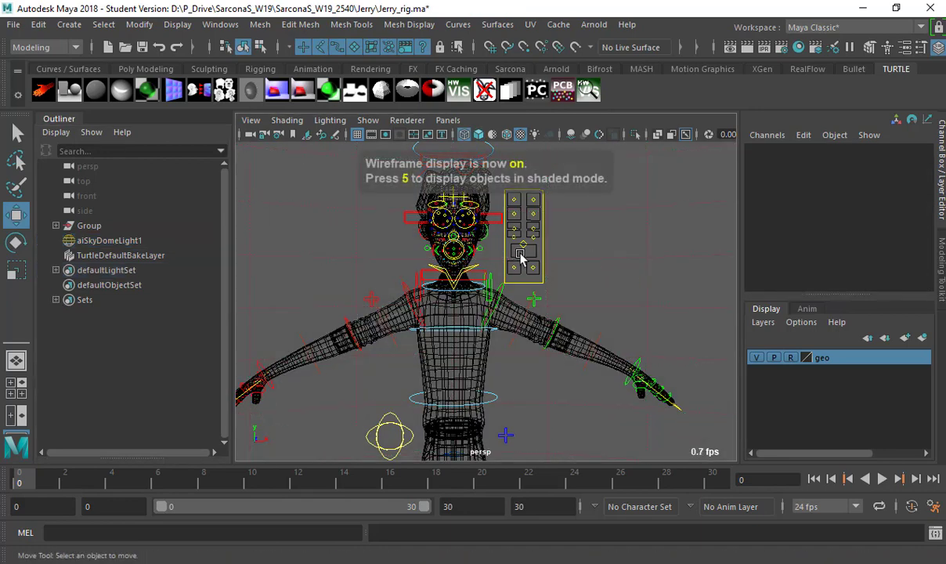
Orbit to a side view of the rig and check the character set list.
left_click_drag(533, 228, 421, 239, "alt")
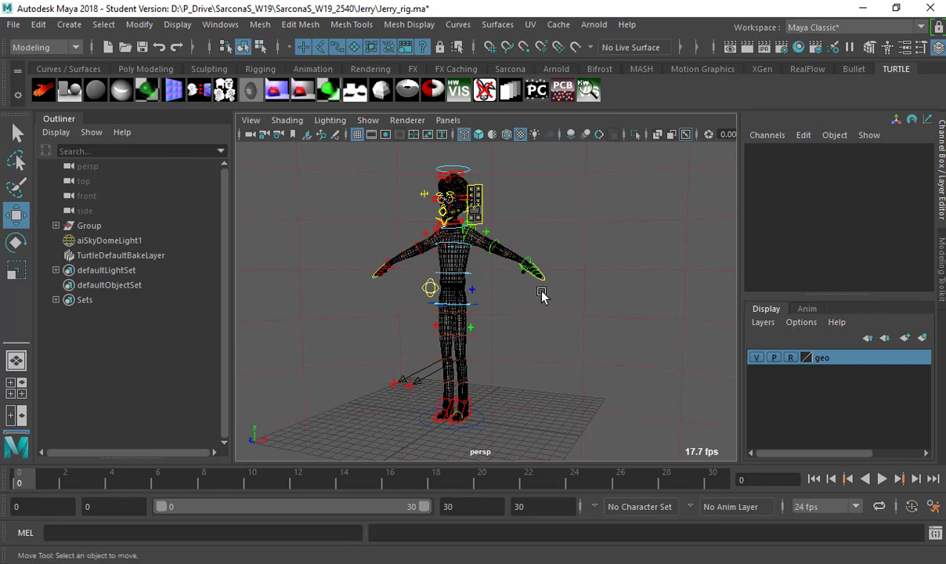
left_click_drag(583, 243, 713, 415, "alt")
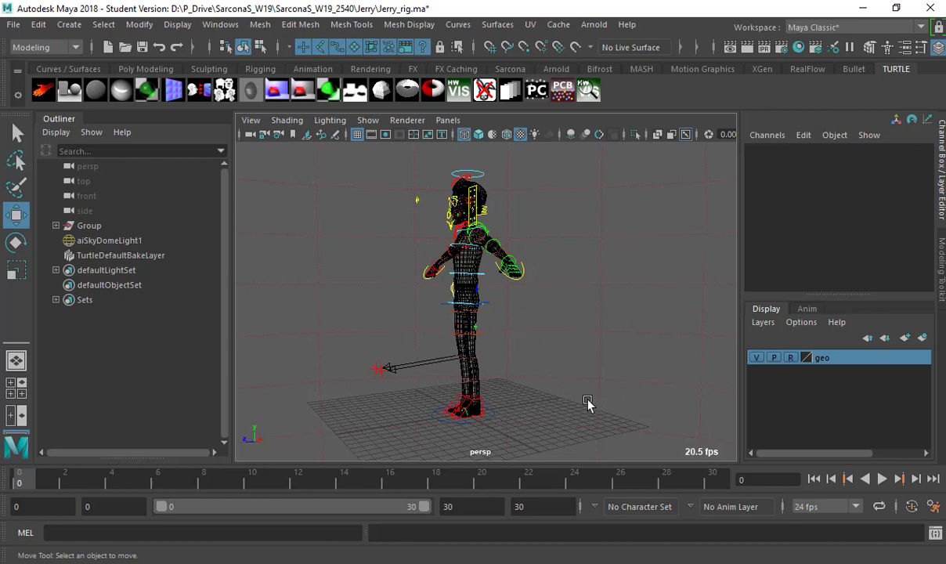
left_click(600, 509)
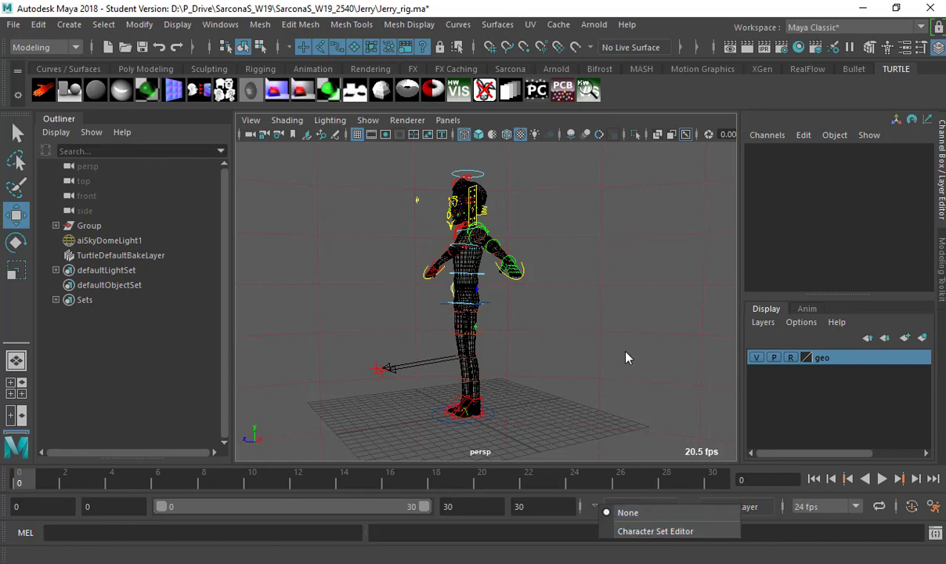
left_click(120, 328)
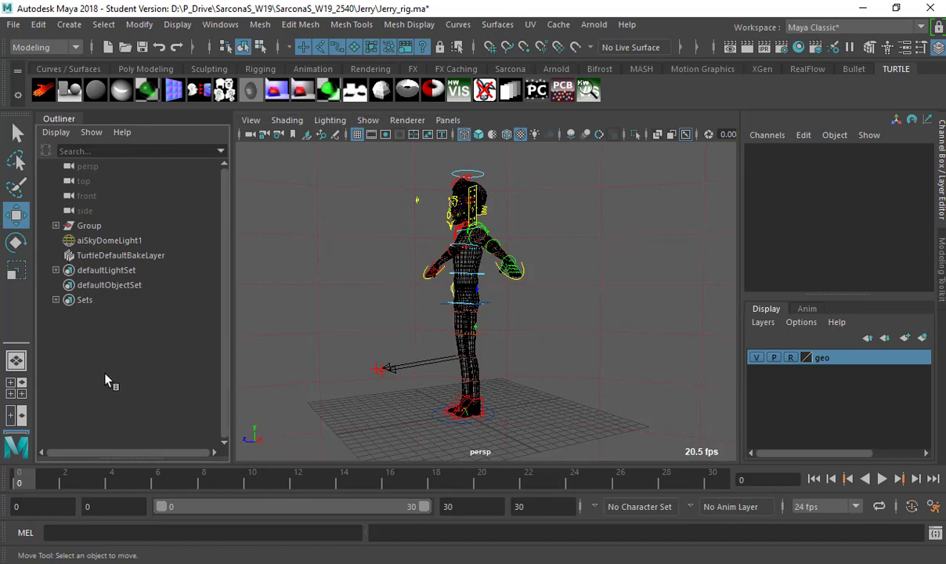
left_click(619, 506)
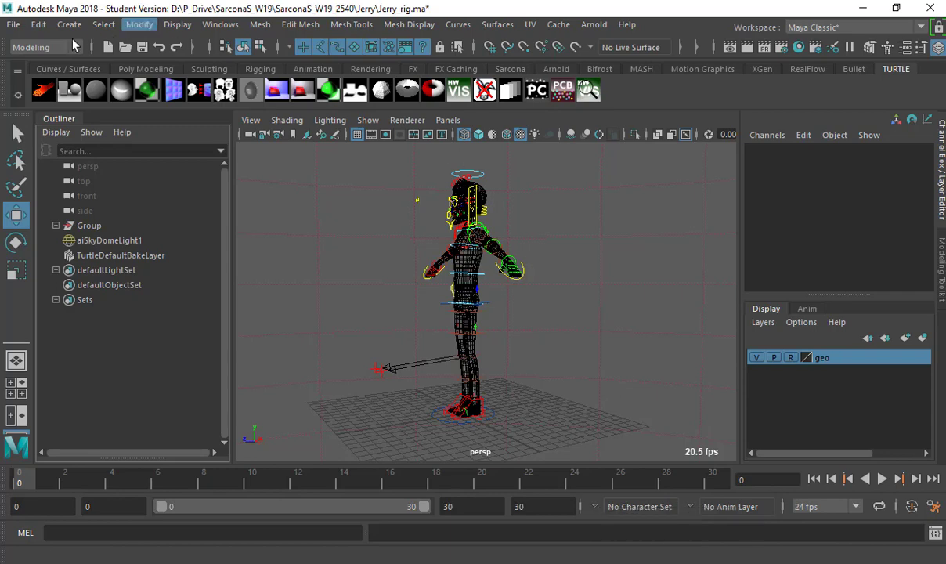
left_click(45, 47)
Switch Maya to the Animation menu set.
left_click(47, 78)
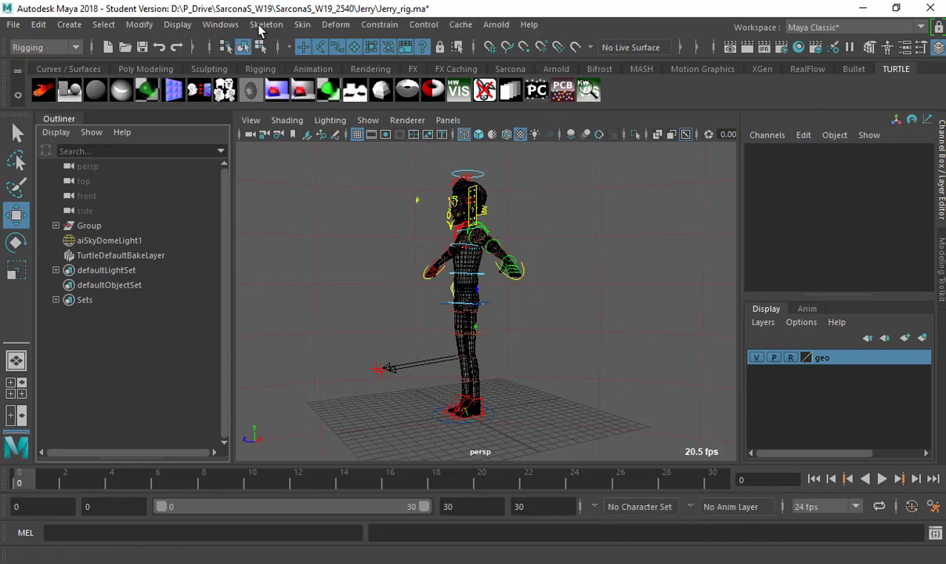
left_click(45, 47)
key("Return")
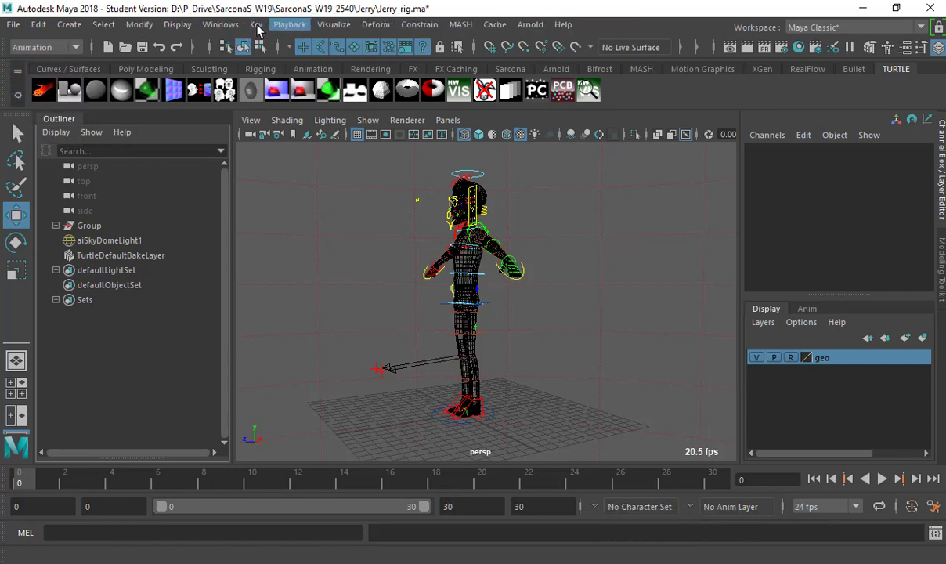
Create a character set named Jerry and keep it as the current character set.
left_click(255, 25)
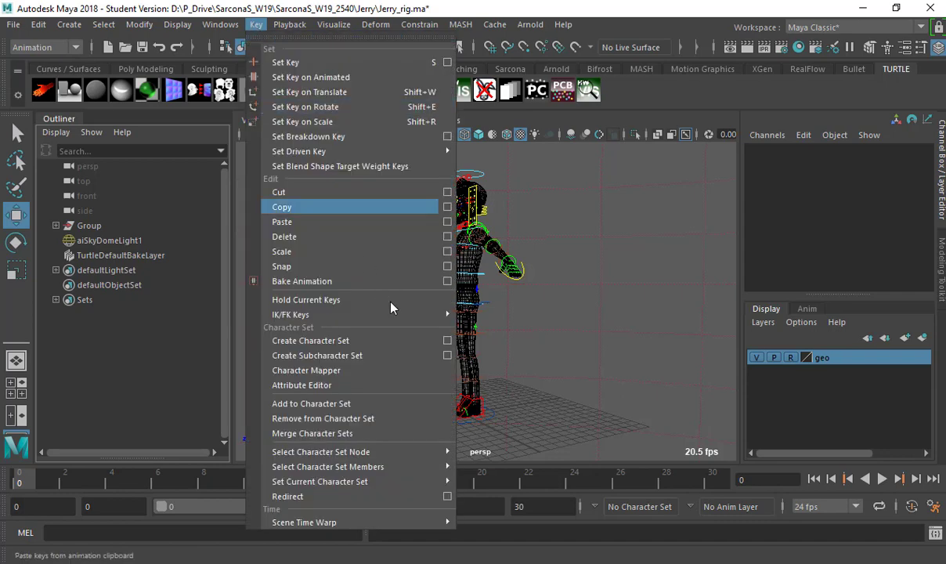
left_click(447, 340)
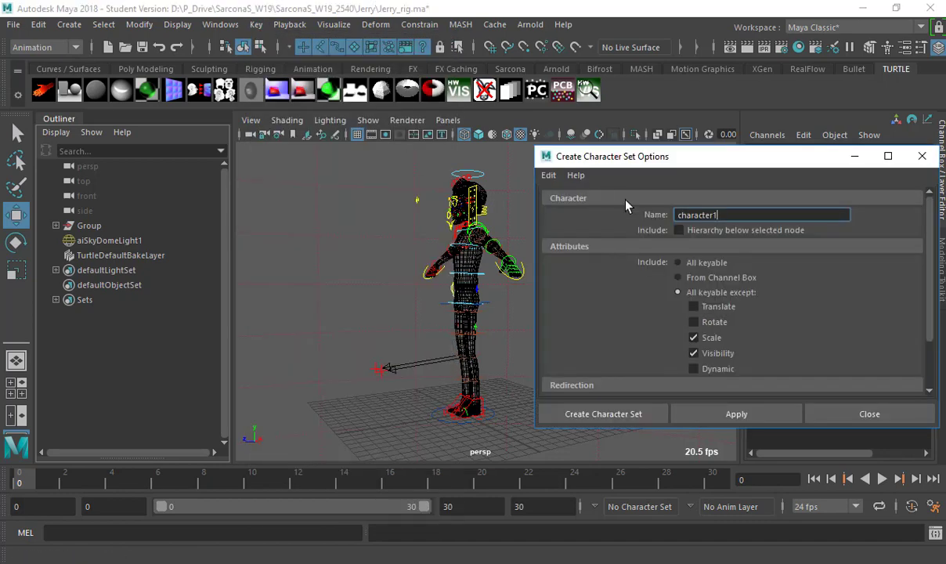
left_click_drag(750, 213, 630, 213)
type("Jerry")
left_click(360, 231)
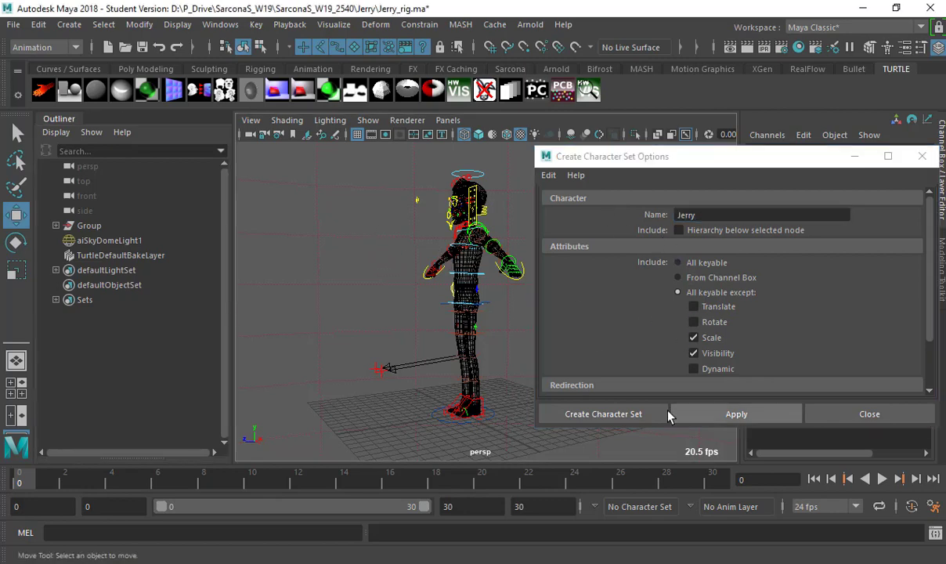
left_click(618, 415)
left_click(627, 514)
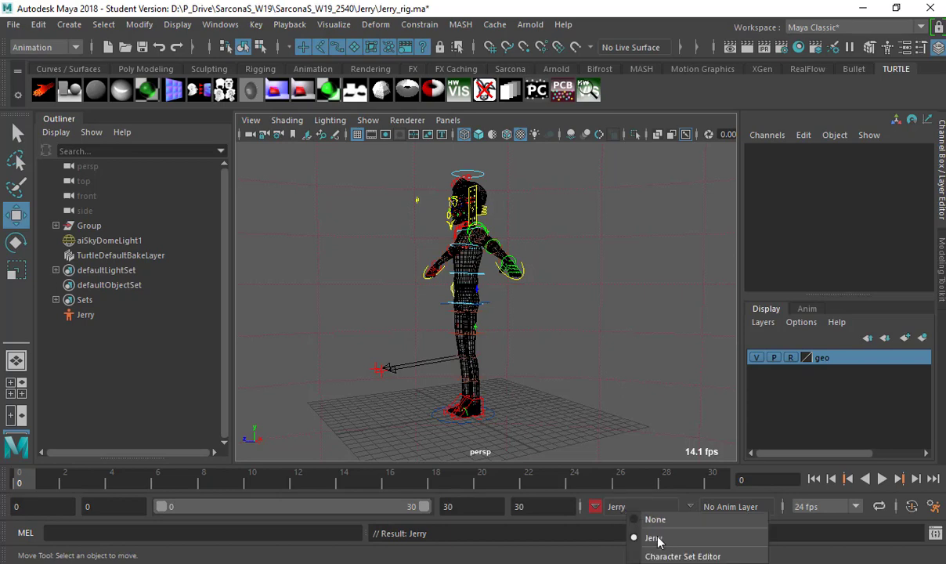
left_click(145, 321)
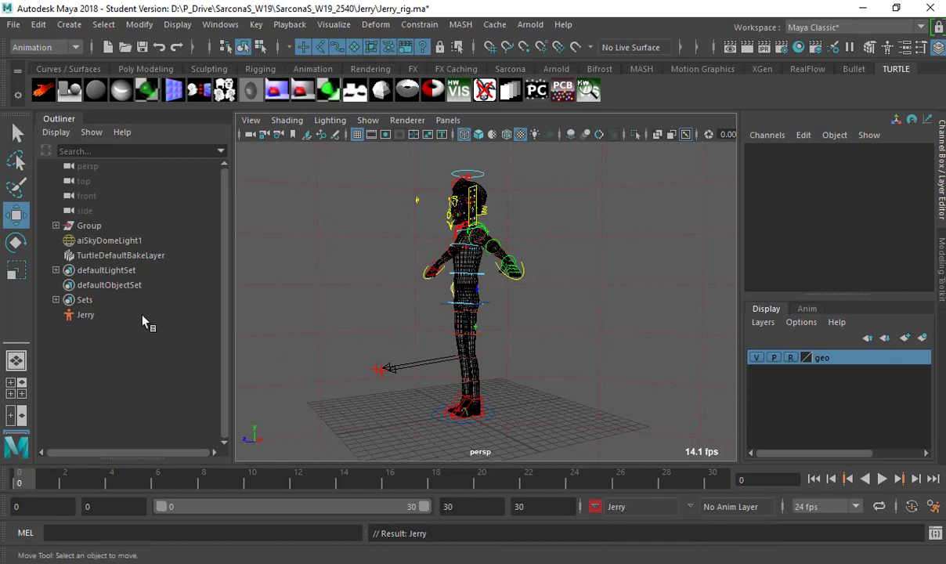
left_click(85, 315)
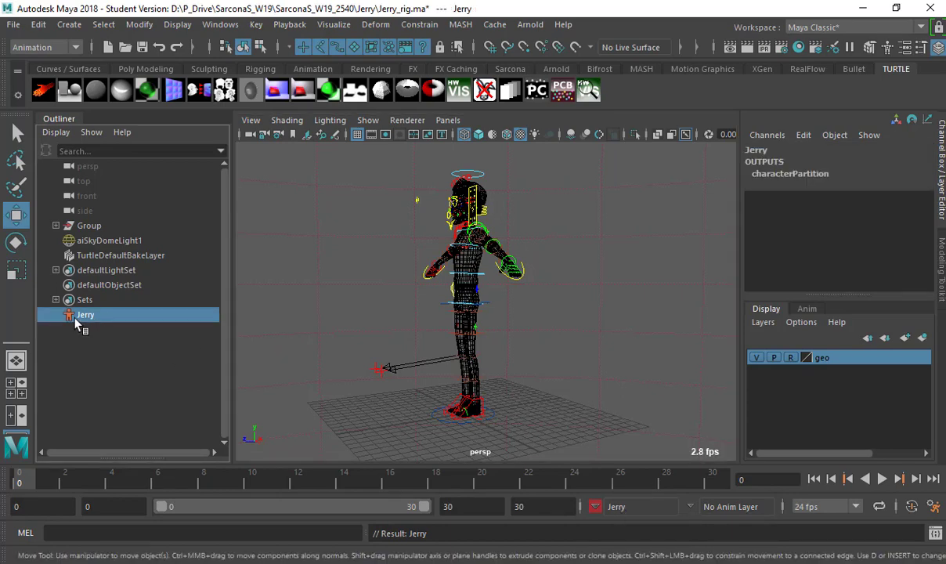
Create the upperBody subcharacter set under Jerry.
left_click(256, 24)
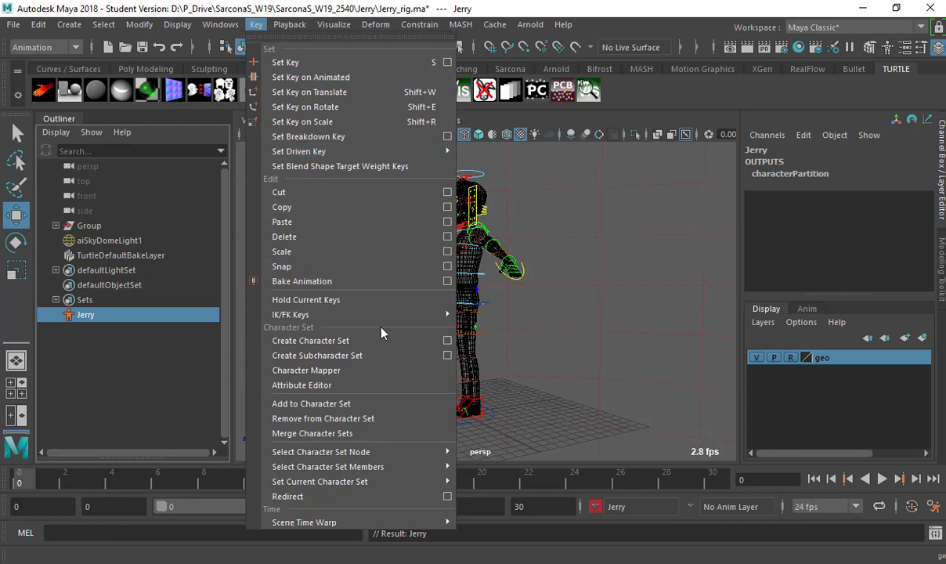
left_click(447, 355)
double_click(778, 200)
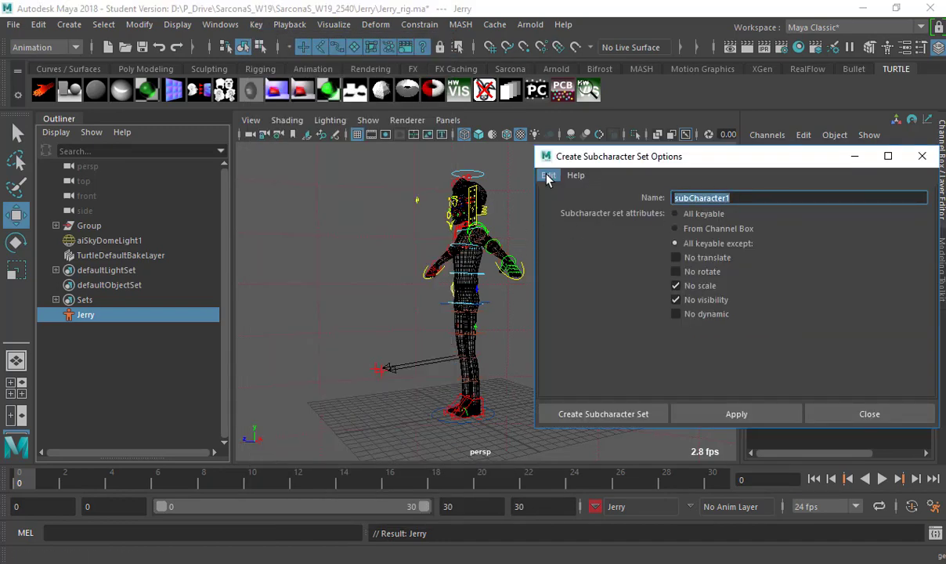
type("upe")
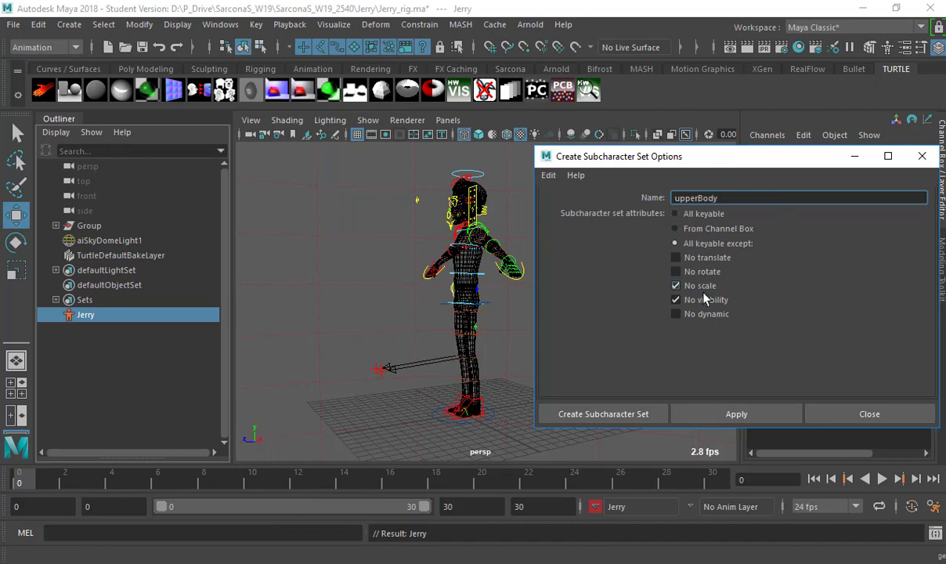
left_click(715, 401)
left_click_drag(717, 156, 451, 155)
left_click(722, 261)
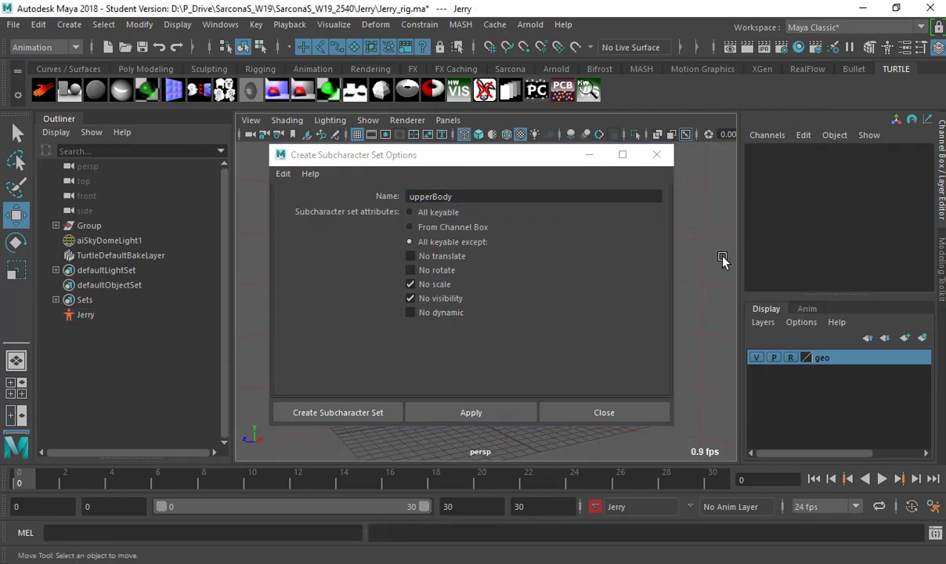
left_click(484, 411)
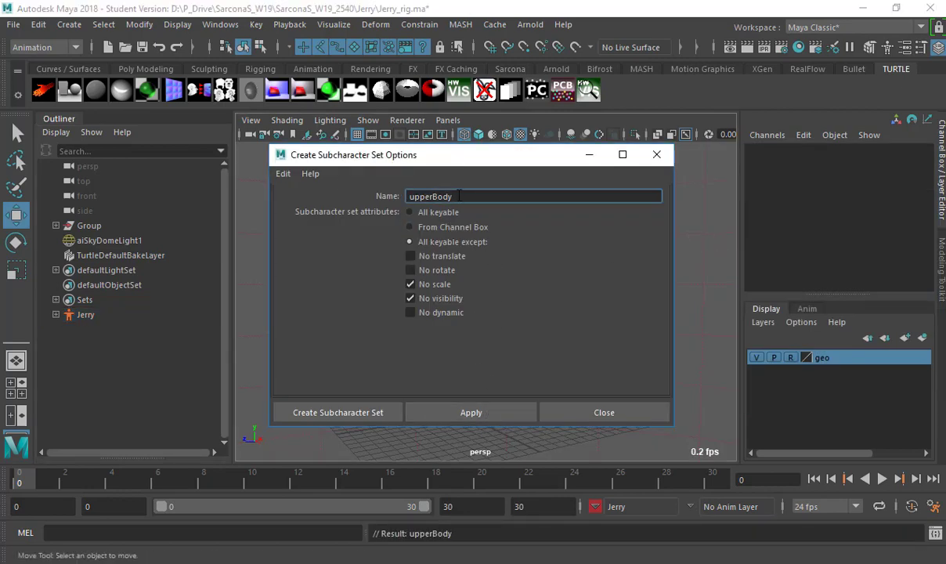
Add the lowerBody and head subcharacter sets, then close the options window.
type("lowerBody")
left_click(467, 413)
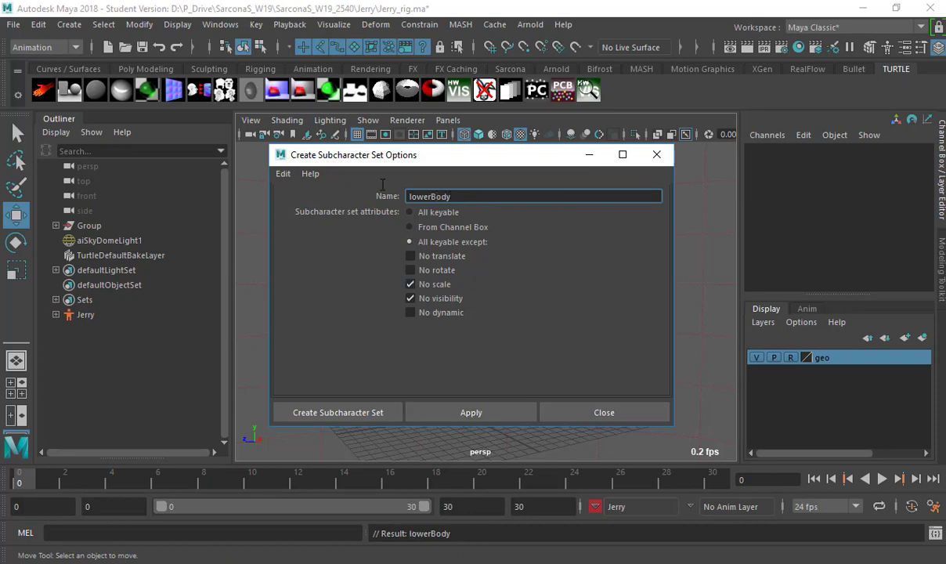
type("head")
left_click(447, 413)
left_click(608, 414)
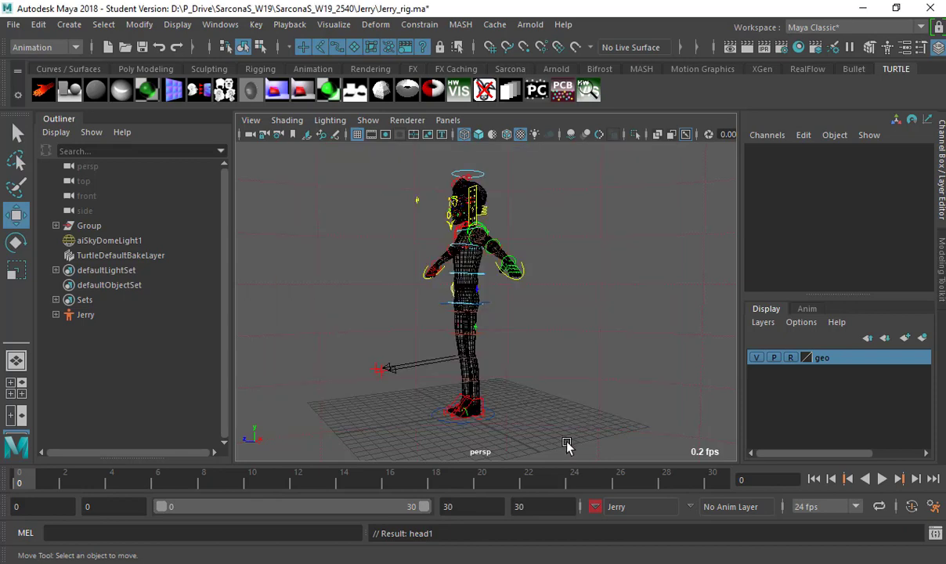
Review the character set list, select both foot IK controls and the knee pole, and switch to shaded display.
left_click(612, 509)
mouse_move(641, 535)
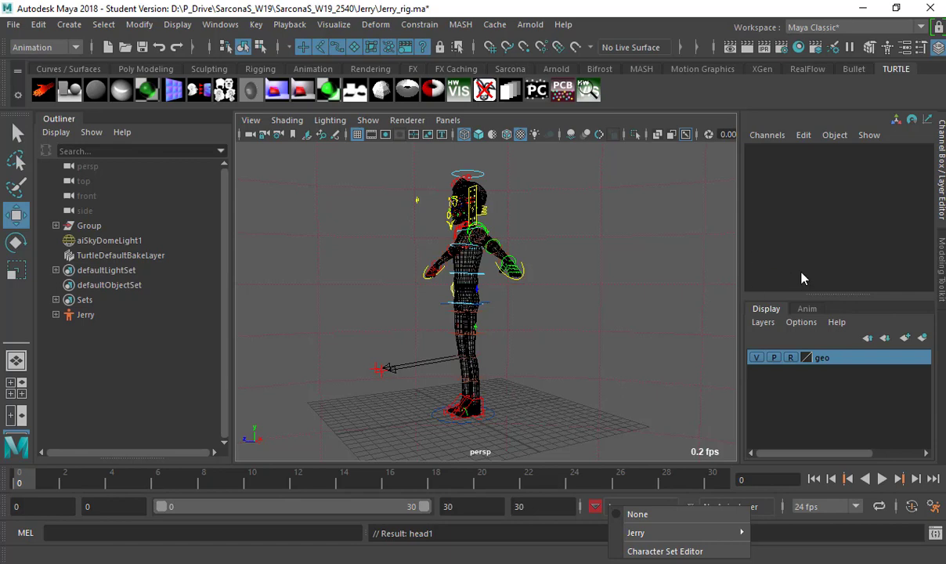
mouse_move(714, 532)
left_click_drag(635, 271, 568, 182, "alt")
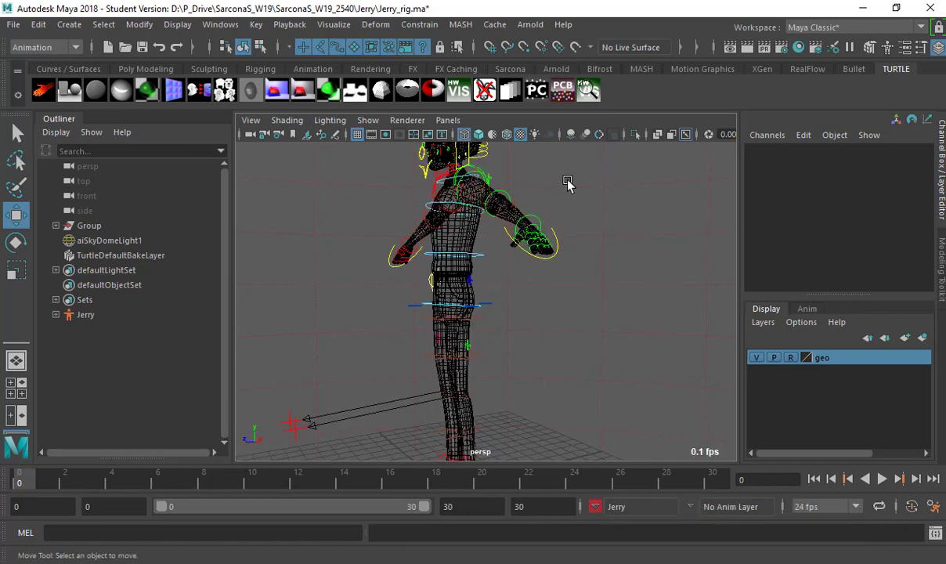
right_click_drag(568, 182, 573, 361, "alt")
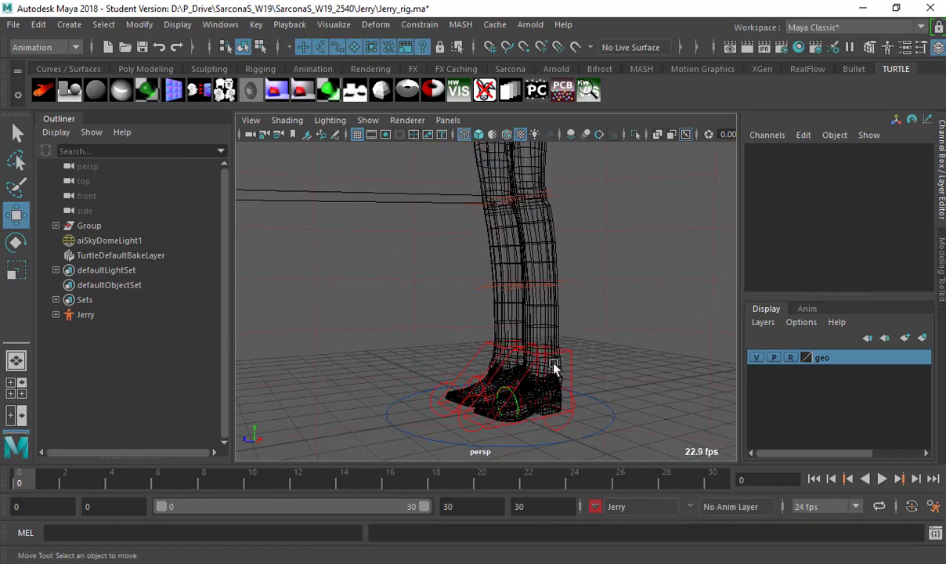
left_click(567, 355)
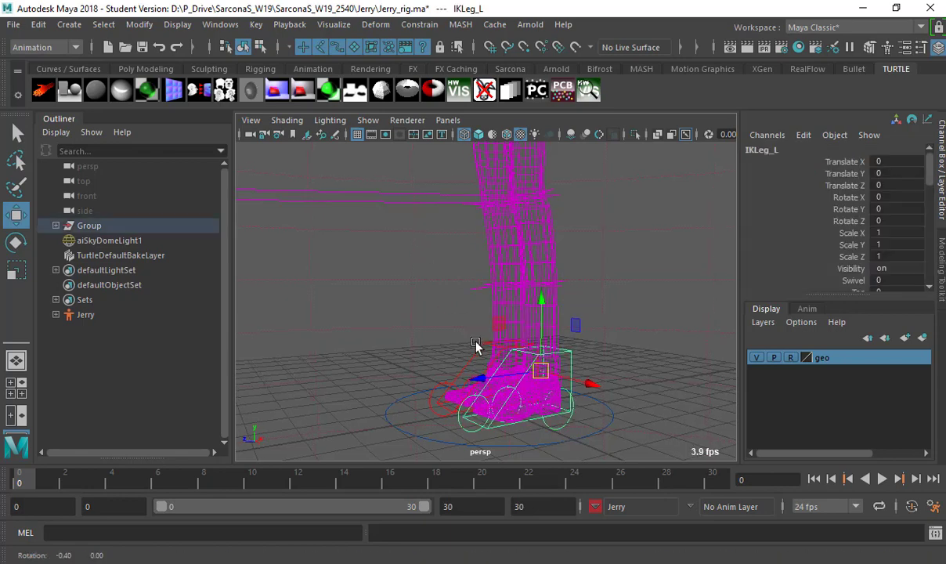
left_click(475, 346, "shift")
left_click_drag(473, 346, 407, 344, "alt")
right_click_drag(407, 345, 368, 337, "alt")
left_click(390, 328)
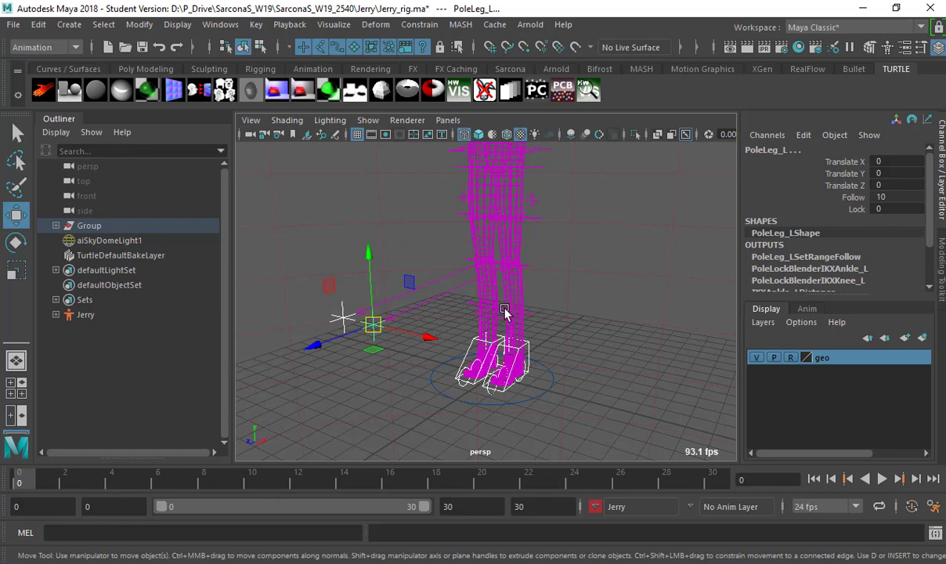
right_click_drag(482, 312, 531, 334, "alt")
key("5")
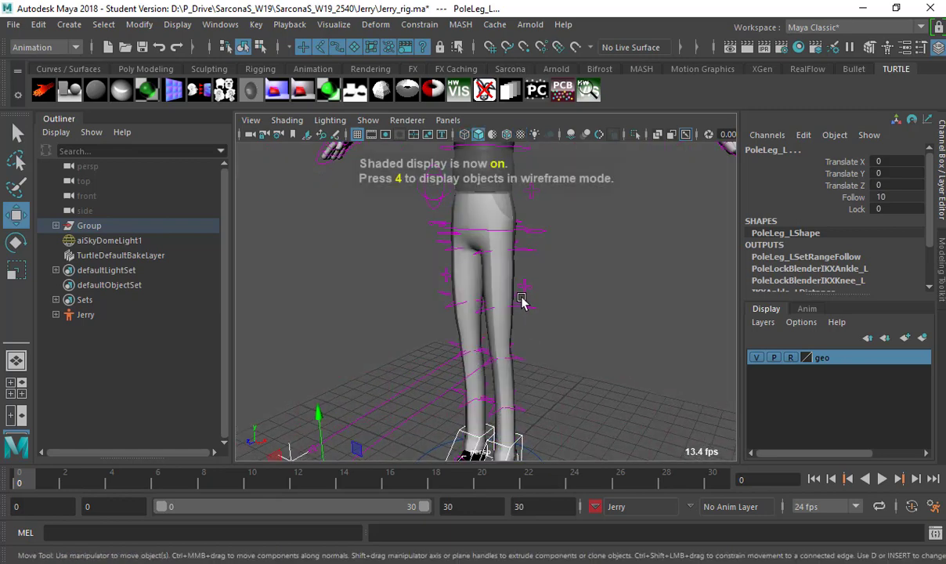
Select the hip control RootX_M, test-rotate the hips, and undo the rotation.
left_click(527, 329)
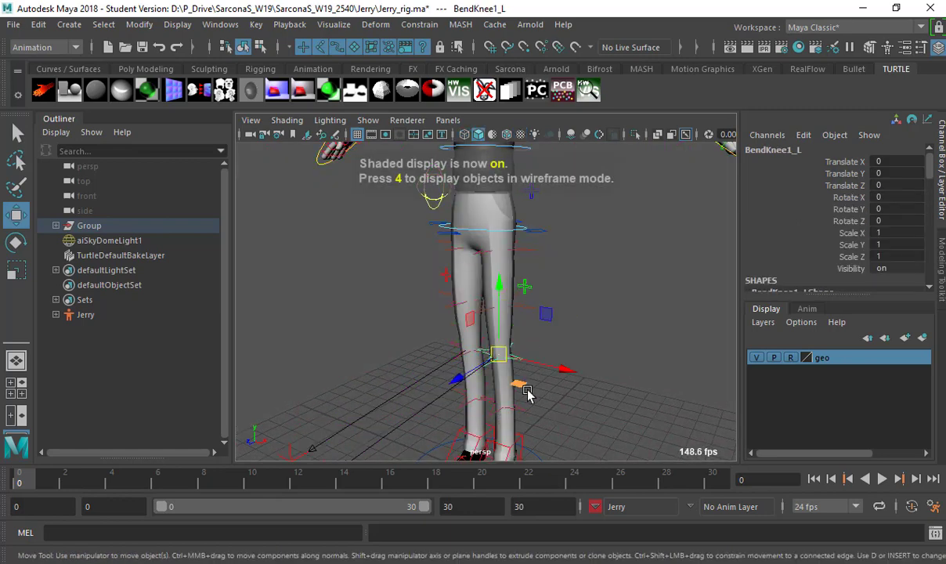
left_click(535, 378)
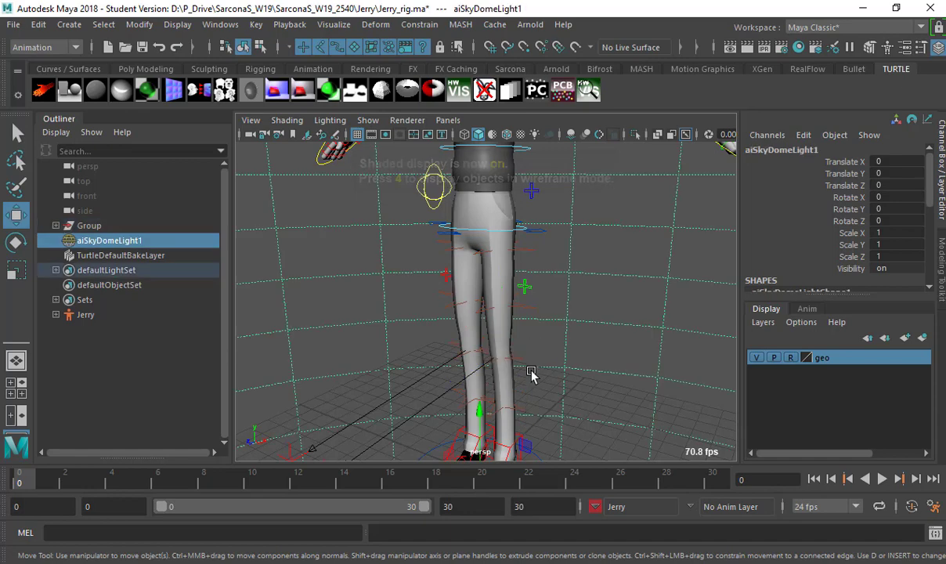
left_click(523, 234)
right_click_drag(559, 321, 554, 294, "alt")
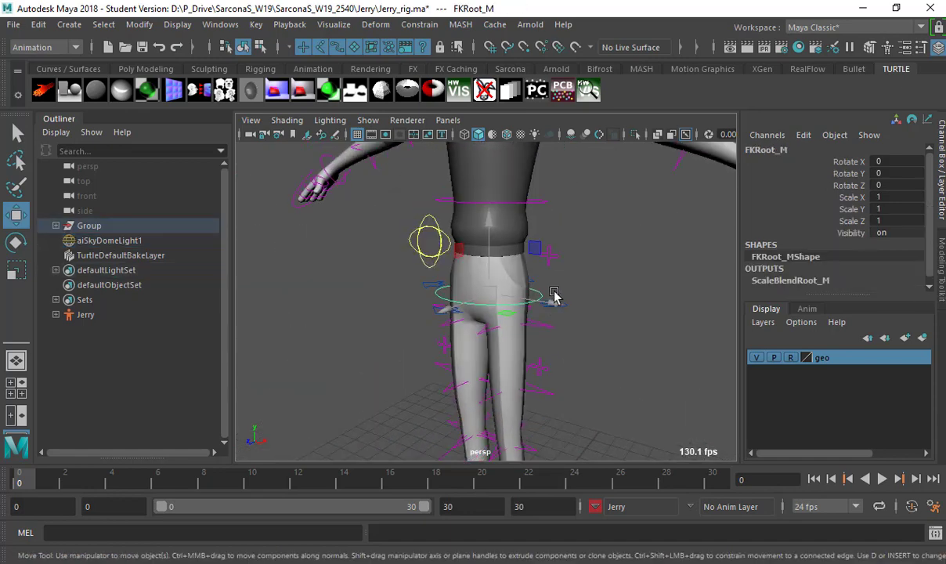
key("q")
left_click(555, 306)
key("e")
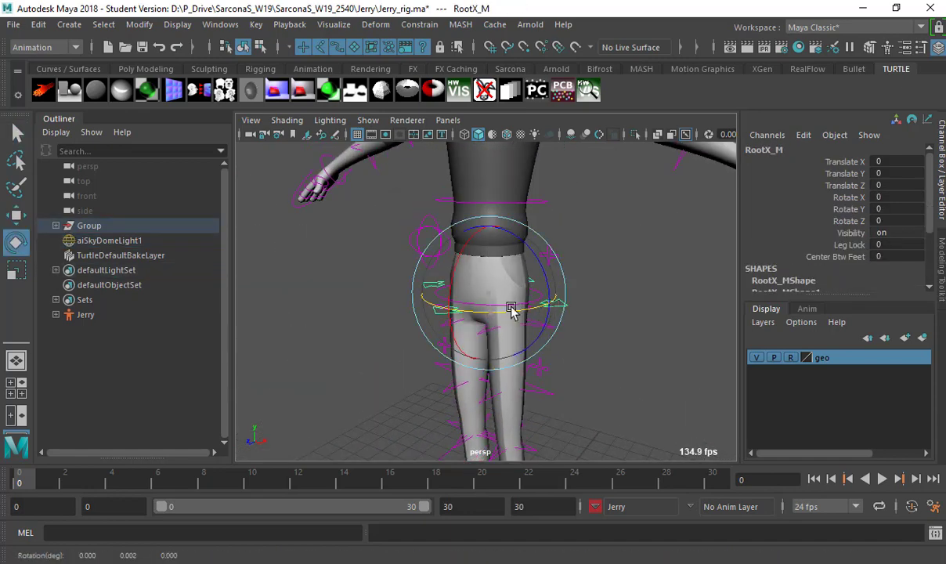
left_click_drag(511, 309, 580, 316)
key("ctrl+z")
Reselect both foot IK controls and undo the accidental knee pole selection.
right_click_drag(604, 340, 437, 342, "alt")
key("w")
left_click_drag(437, 343, 616, 315, "alt")
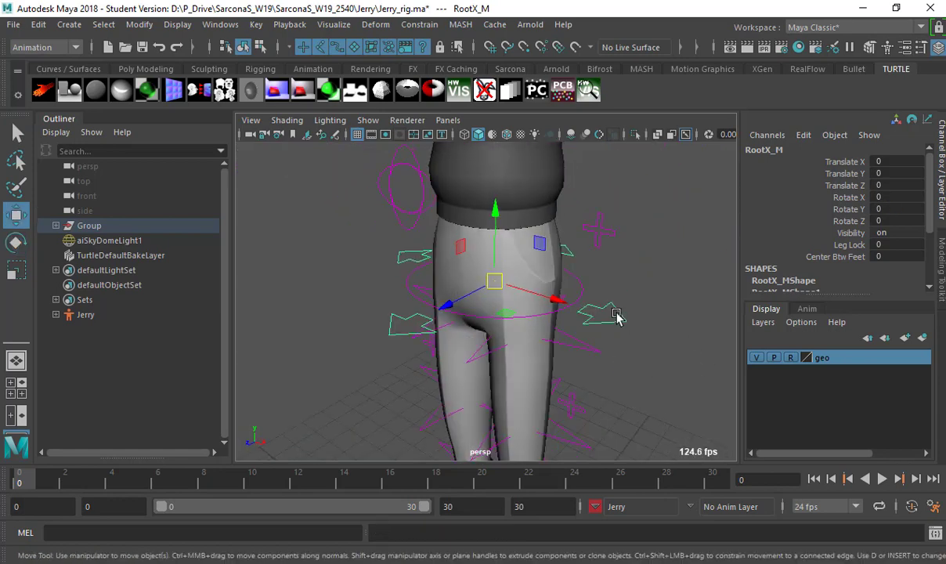
middle_click_drag(517, 344, 545, 303, "alt")
left_click(450, 323)
left_click(510, 308, "shift")
right_click_drag(545, 302, 359, 298, "alt")
left_click_drag(356, 295, 410, 343)
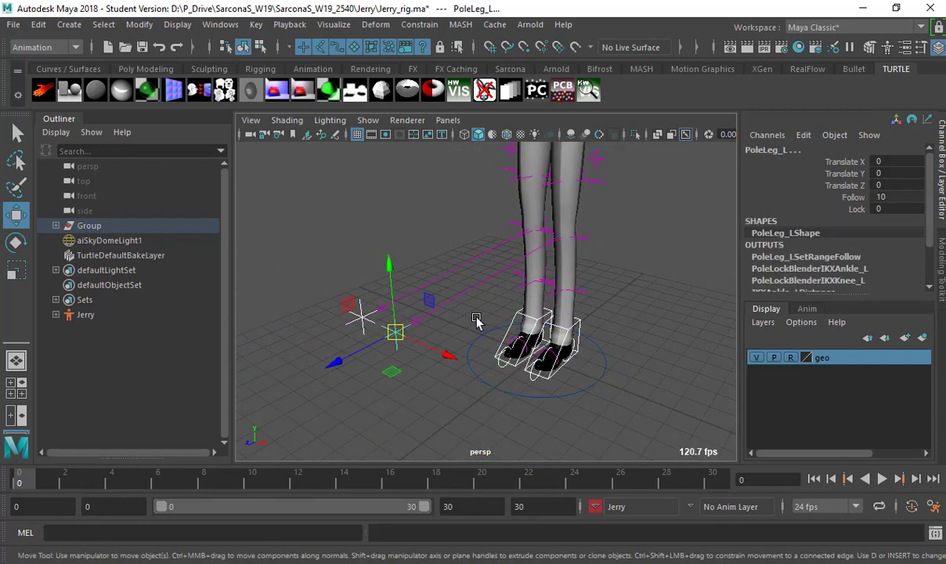
left_click_drag(476, 319, 349, 306, "alt")
key("ctrl+z")
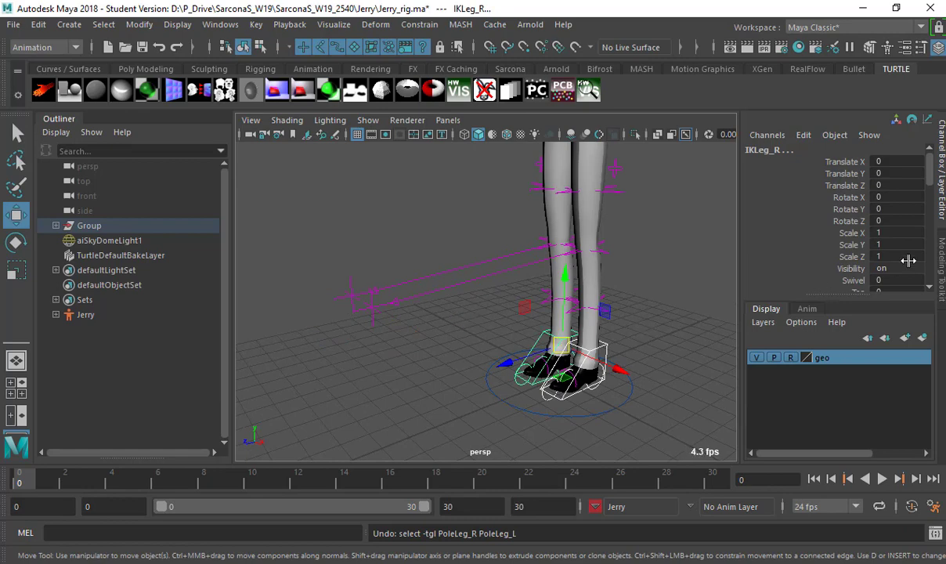
Test the leg's Swivel channel, undo it, clear the selection, and show the character set list.
scroll(861, 250, "down", 2)
left_click(815, 248)
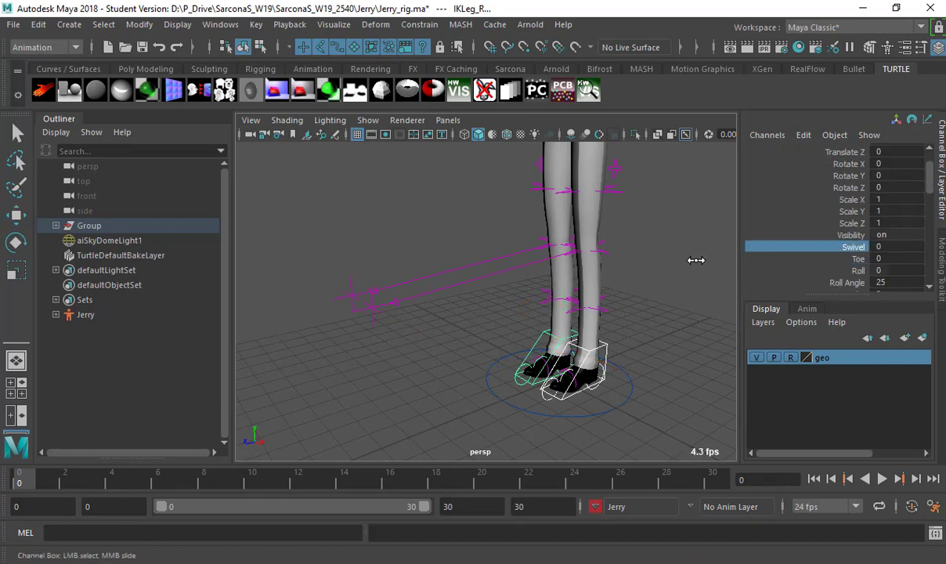
middle_click_drag(697, 261, 722, 257)
key("ctrl+z")
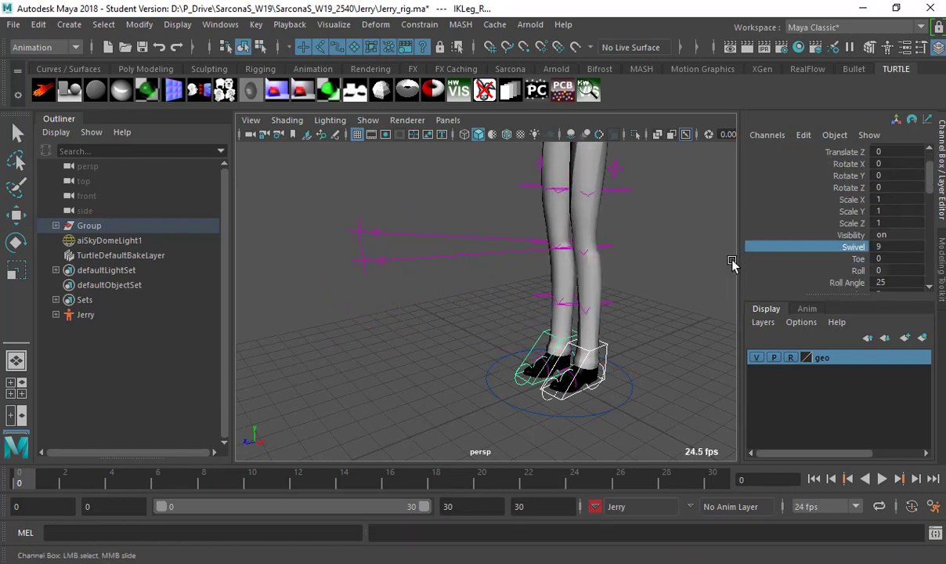
left_click_drag(692, 269, 650, 289, "alt")
left_click(665, 343)
key("w")
left_click_drag(665, 344, 635, 508, "alt")
left_click(635, 507)
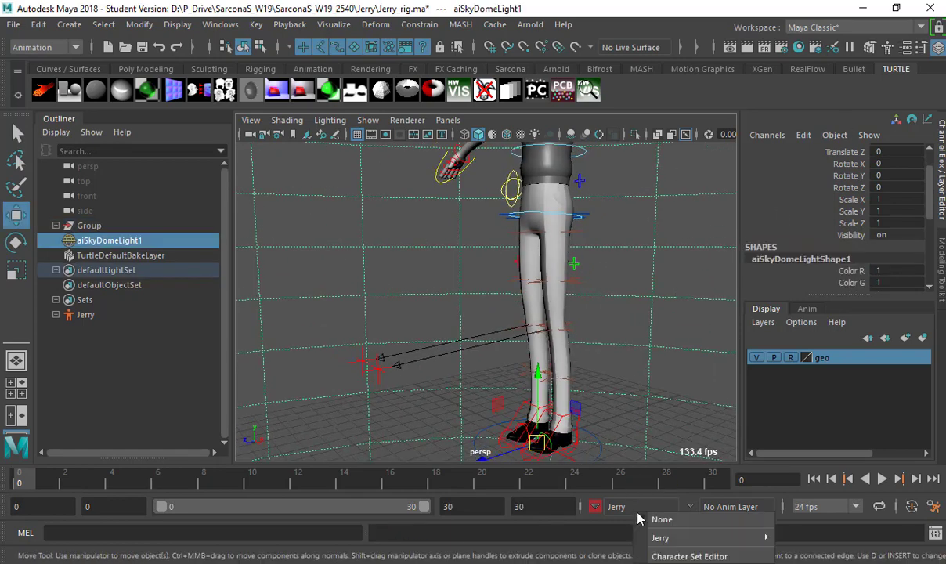
Make lowerBody the current character set and select the IKLeg_L and IKLeg_R foot controls.
mouse_move(660, 539)
left_click(814, 563)
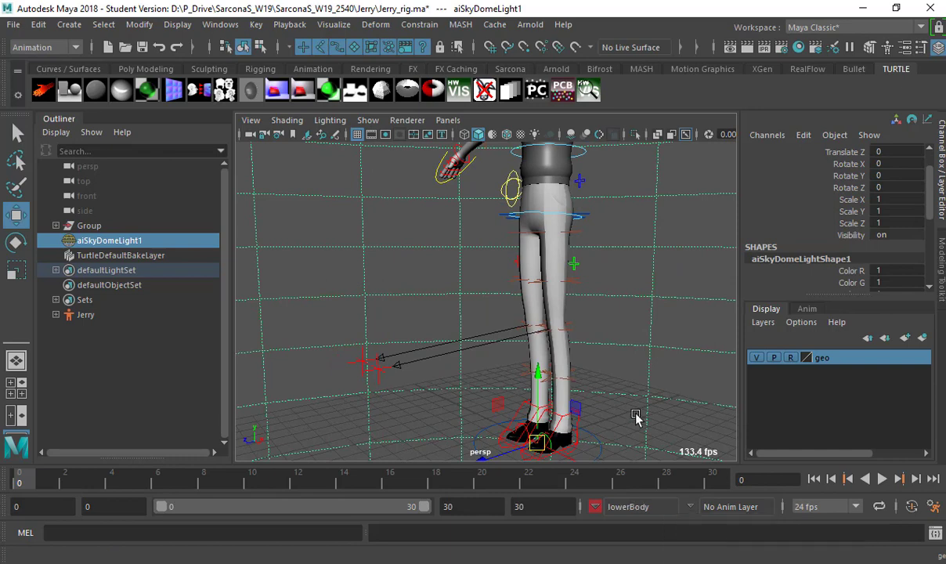
left_click(579, 427)
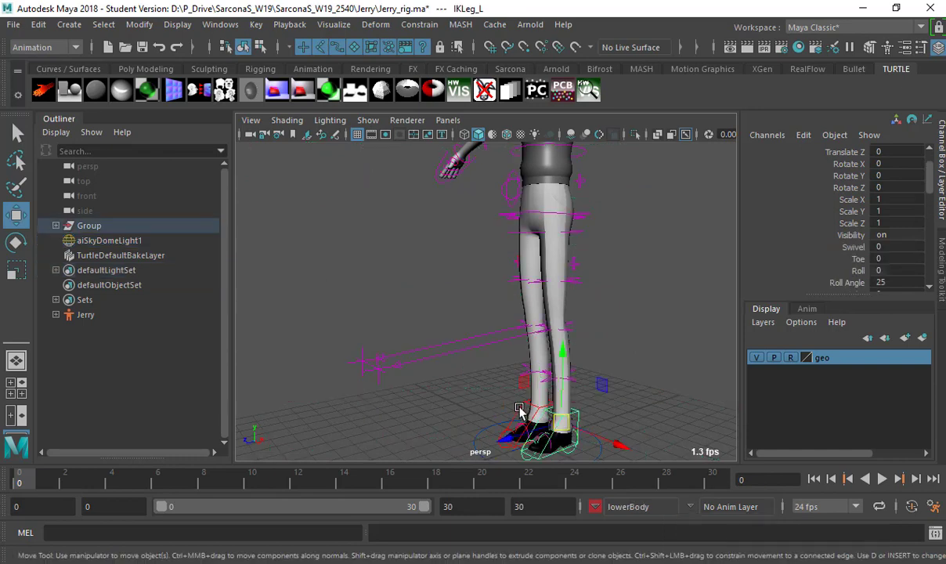
left_click(519, 409)
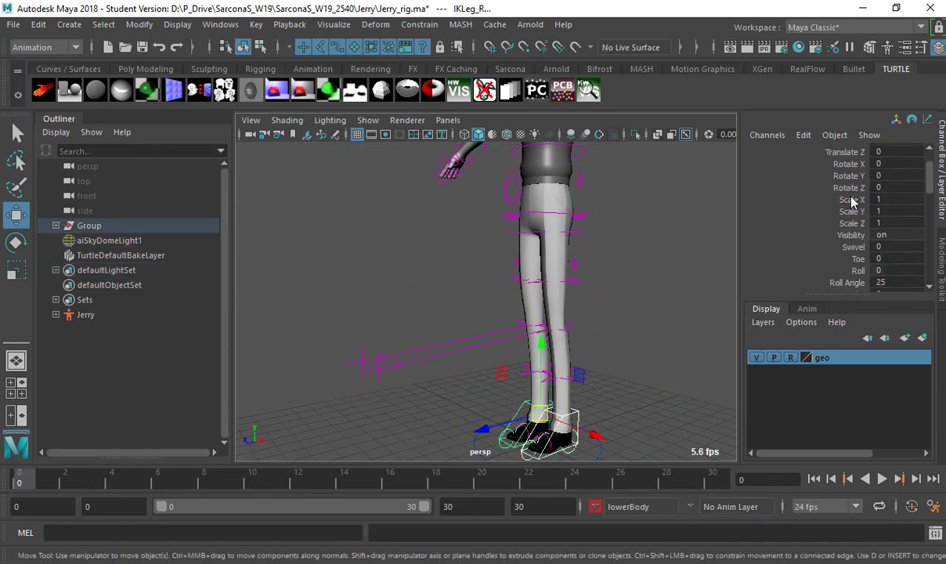
Add the feet's translate, rotate, Swivel, Toe, Roll and Roll Angle channels to lowerBody.
scroll(852, 203, "up", 2)
left_click_drag(846, 162, 859, 249)
scroll(850, 227, "down", 3)
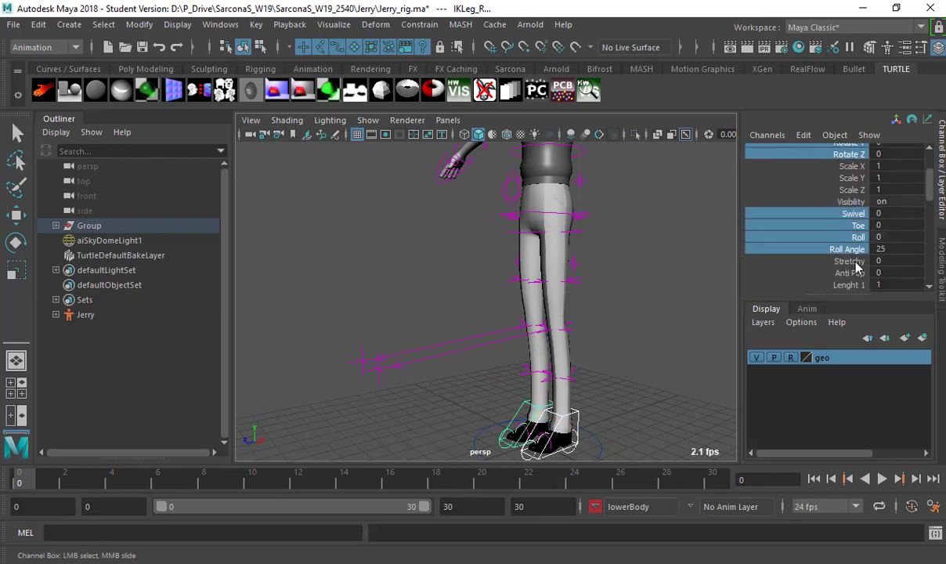
left_click(859, 261, "ctrl")
left_click(862, 260, "ctrl")
scroll(858, 251, "up", 1)
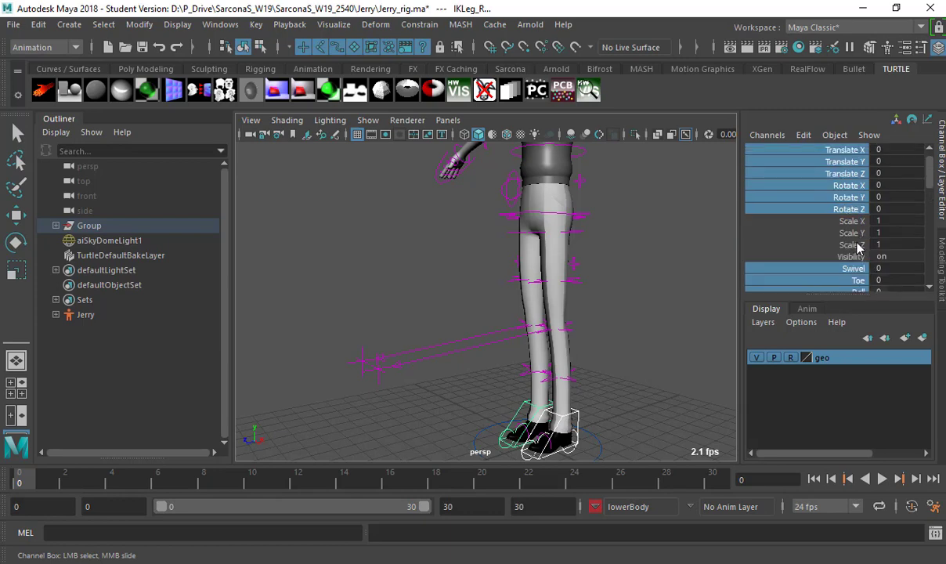
scroll(858, 242, "down", 3)
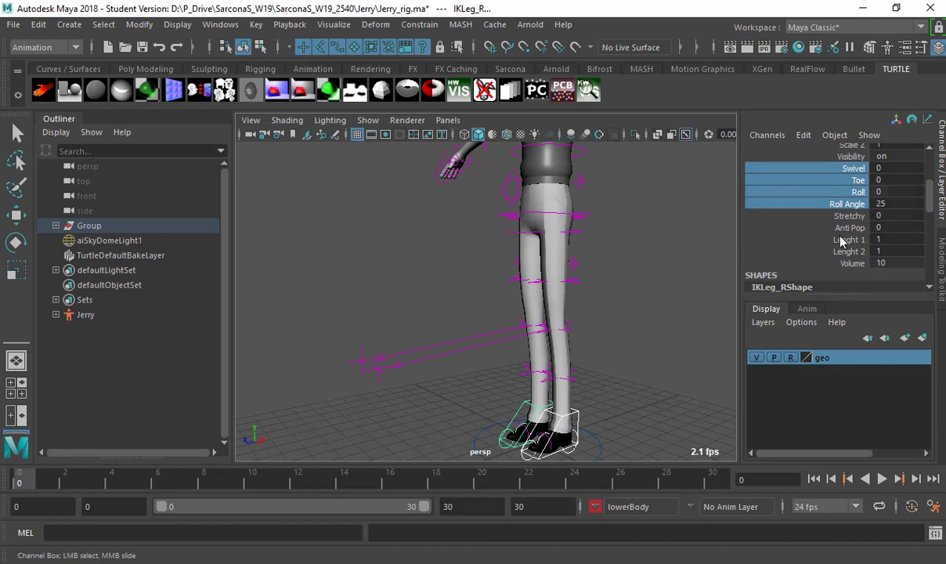
scroll(793, 222, "up", 5)
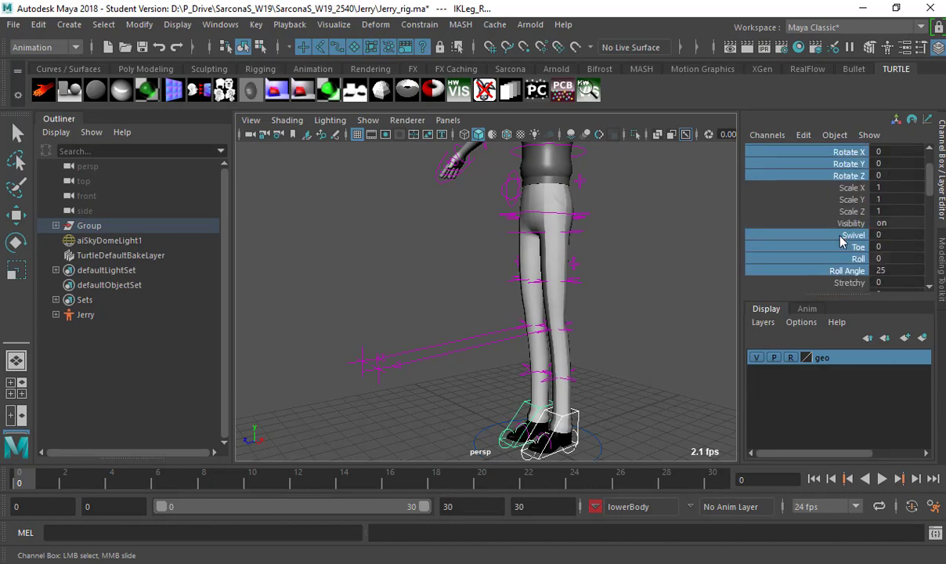
left_click(256, 24)
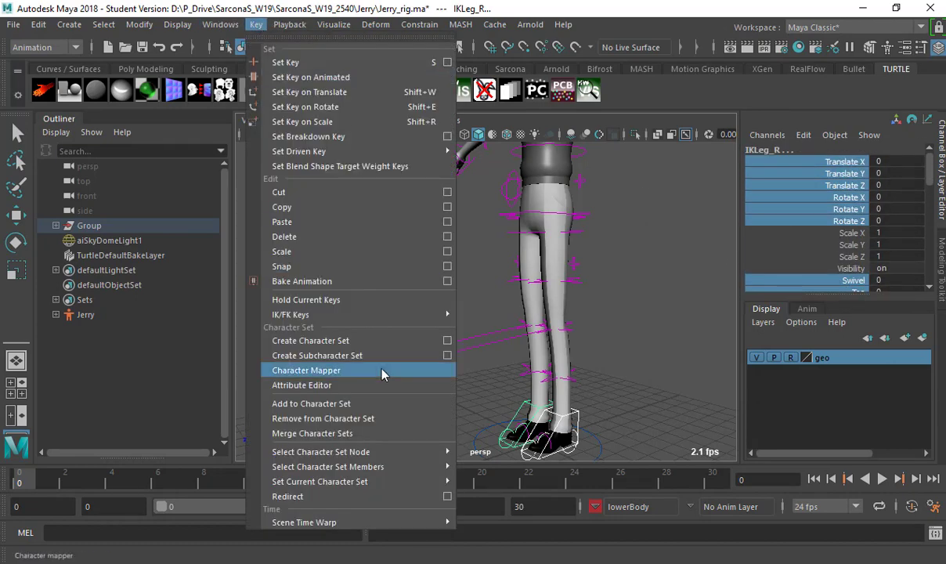
left_click(382, 409)
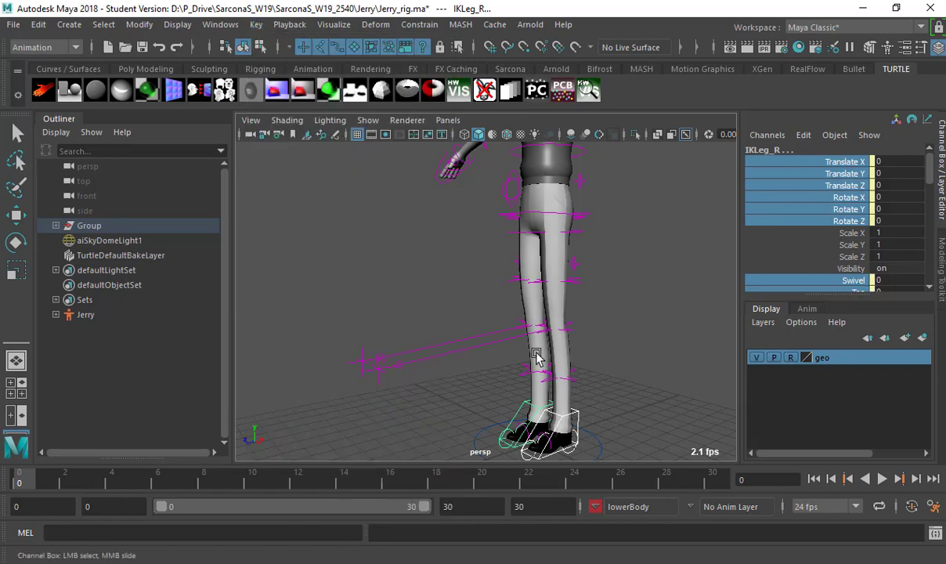
Expand Jerry and lowerBody in the Outliner to inspect its leg channel members.
left_click(56, 315)
left_click(104, 345)
key("w")
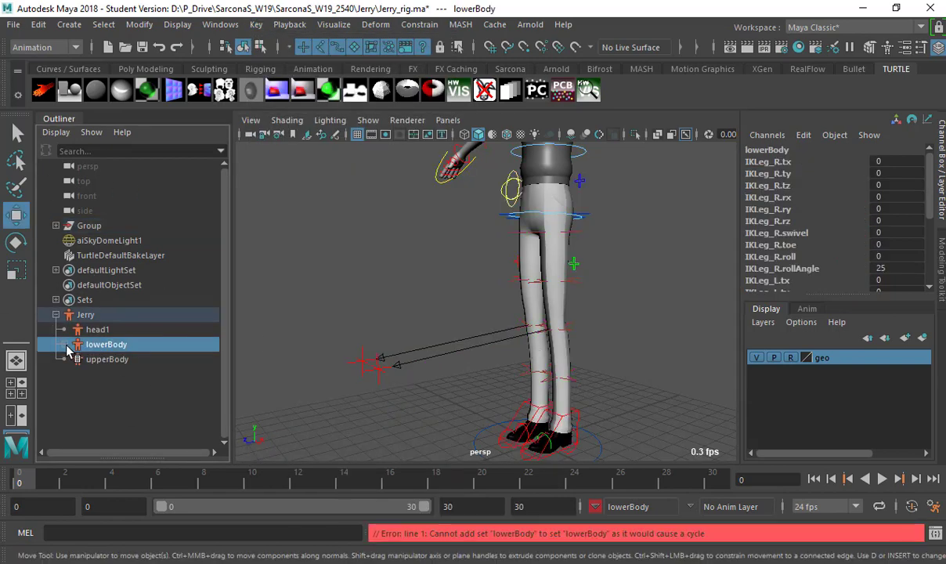
left_click(65, 345)
scroll(129, 346, "down", 3)
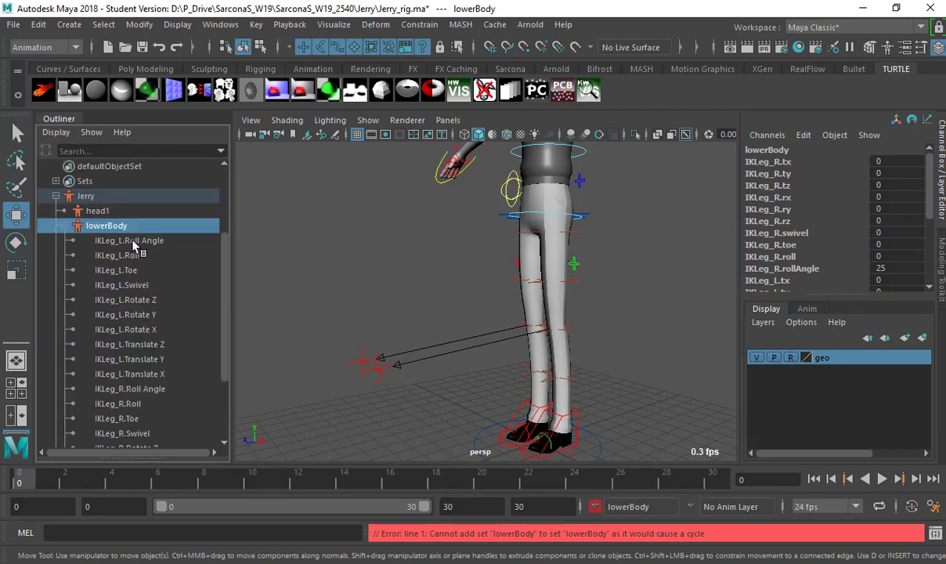
left_click_drag(129, 224, 145, 339)
left_click_drag(145, 418, 125, 314)
left_click(117, 314)
left_click_drag(548, 342, 563, 301, "alt")
Add RootX_M's Translate X–Rotate Z and Center Btw Feet channels to lowerBody.
left_click(560, 304)
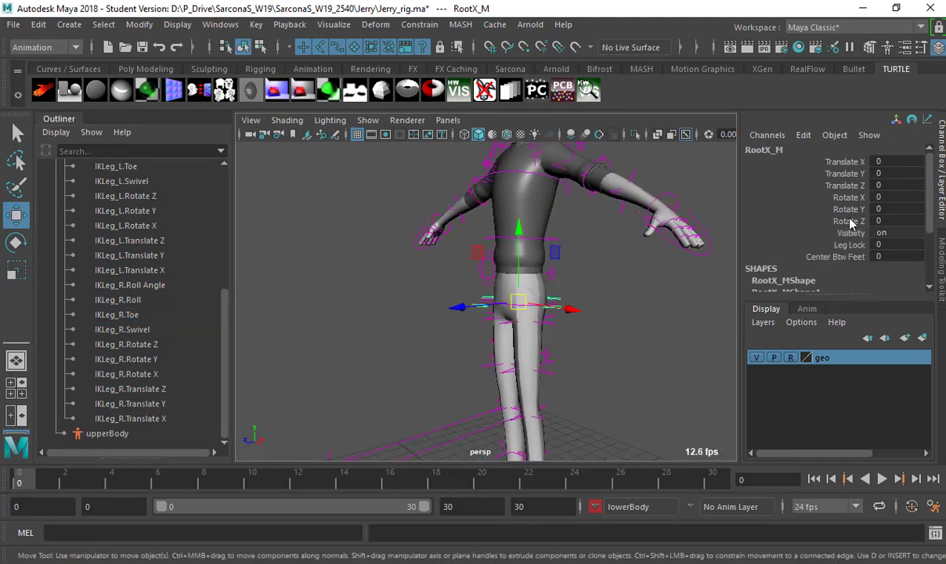
left_click_drag(856, 163, 855, 223)
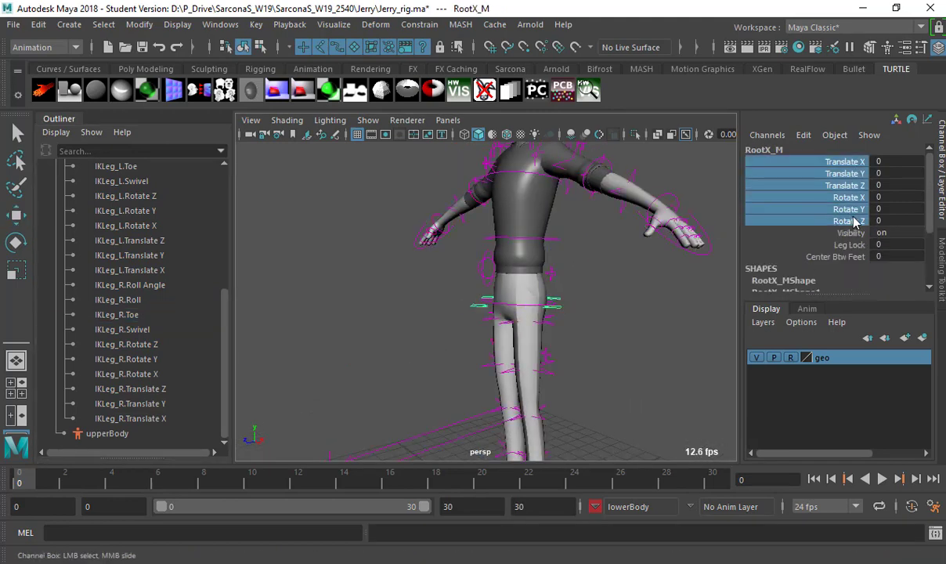
left_click(846, 261, "ctrl")
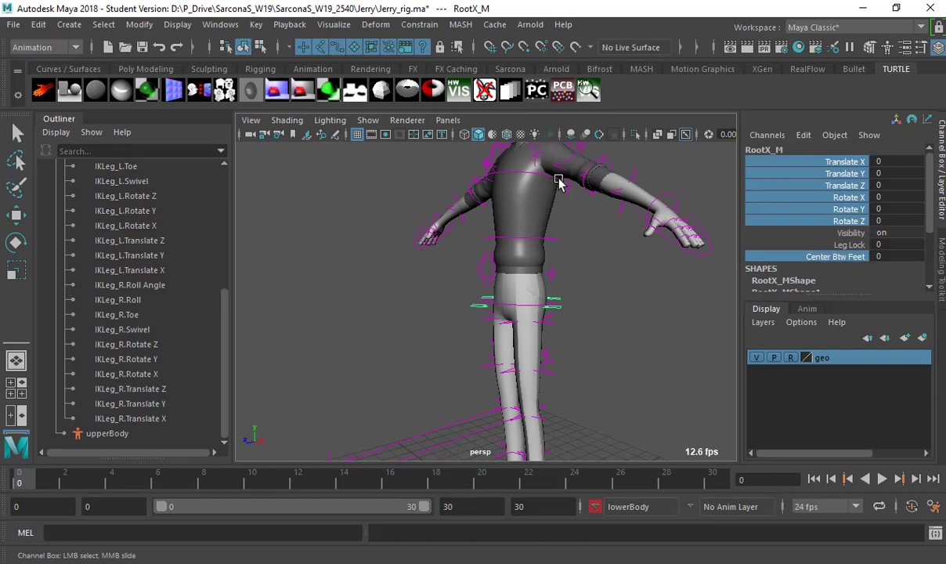
left_click(257, 24)
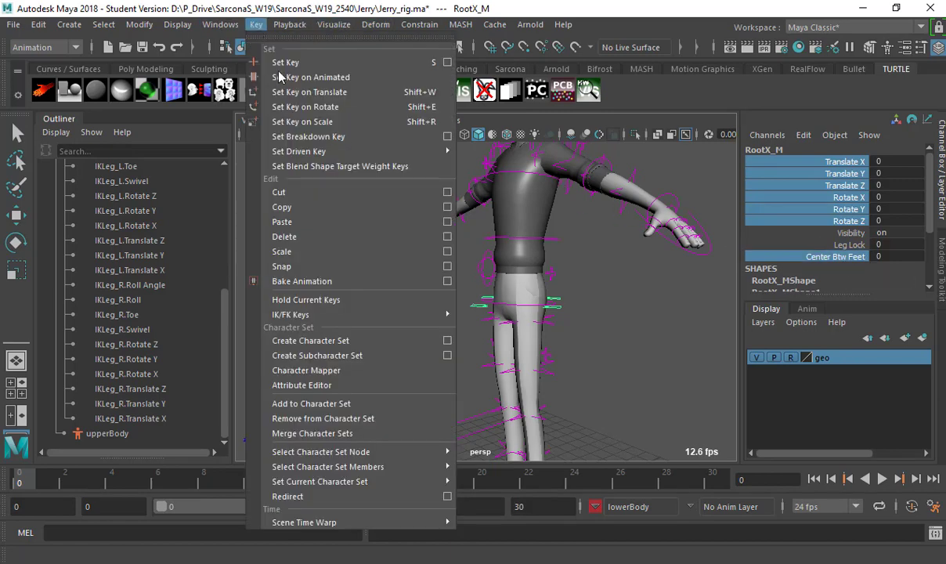
left_click(345, 404)
left_click(378, 300)
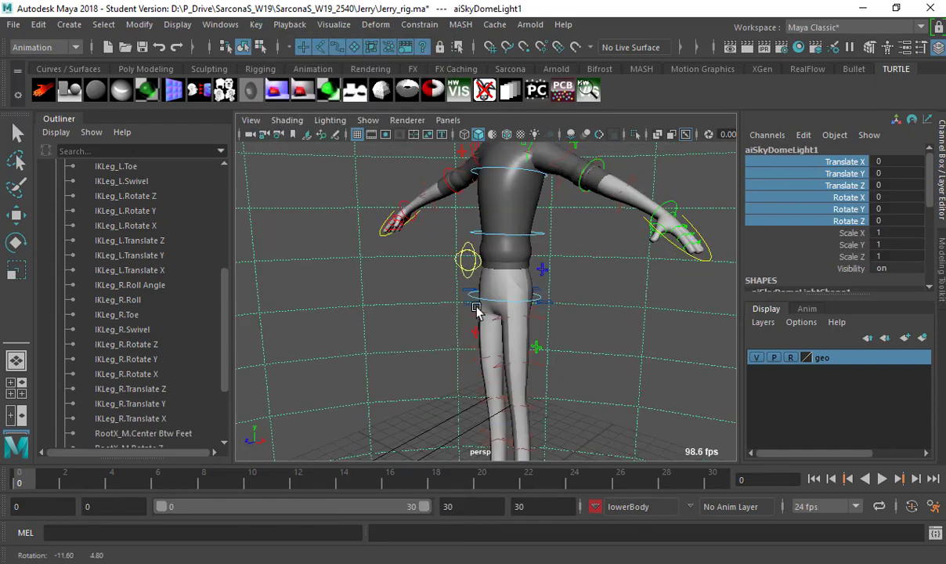
scroll(482, 313, "down", 5)
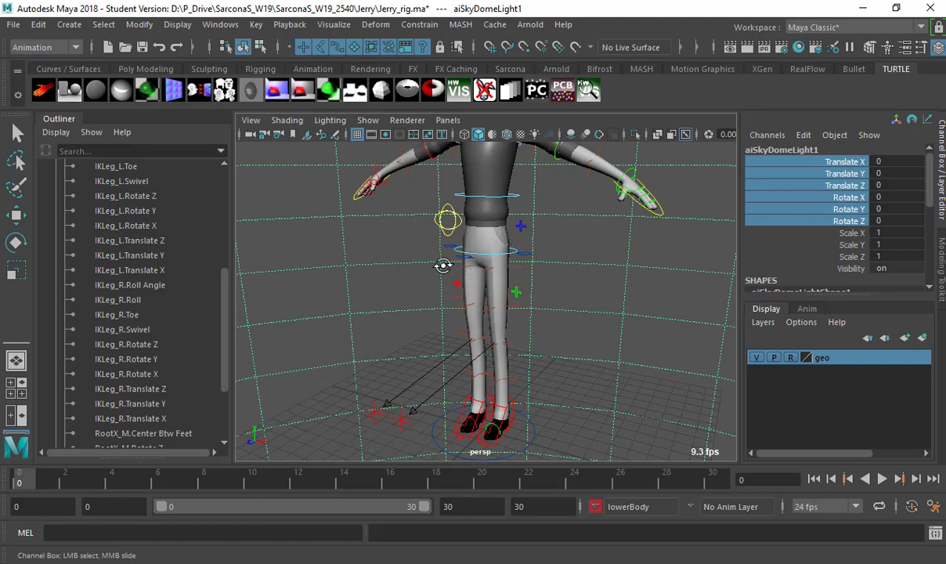
left_click_drag(443, 266, 501, 268, "alt")
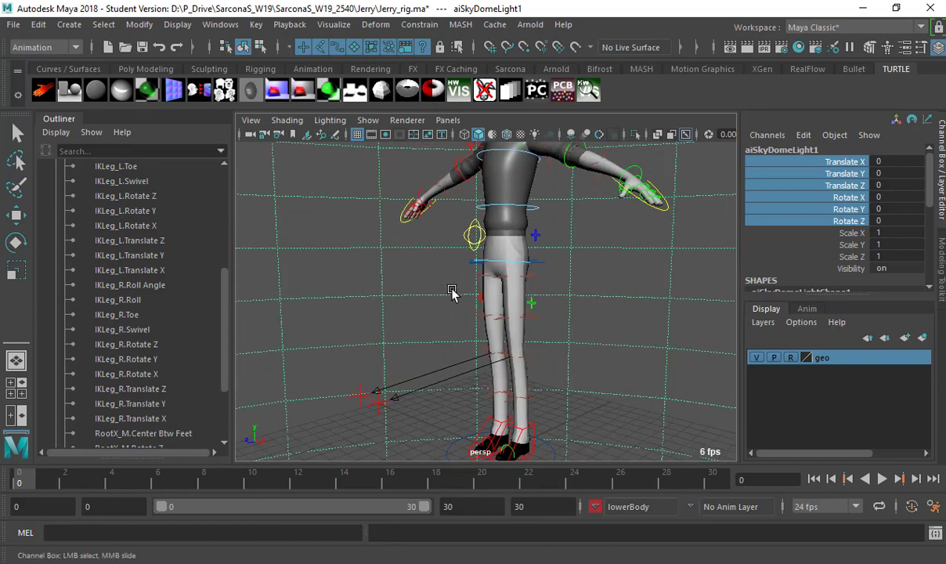
Make upperBody the current character set.
left_click(629, 514)
mouse_move(752, 535)
left_click(815, 555)
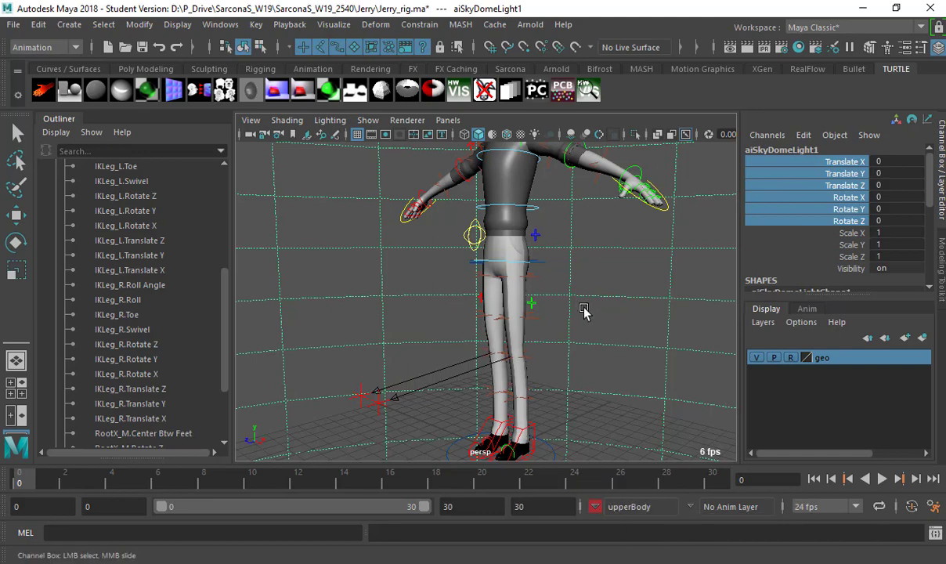
left_click_drag(567, 319, 561, 182, "alt")
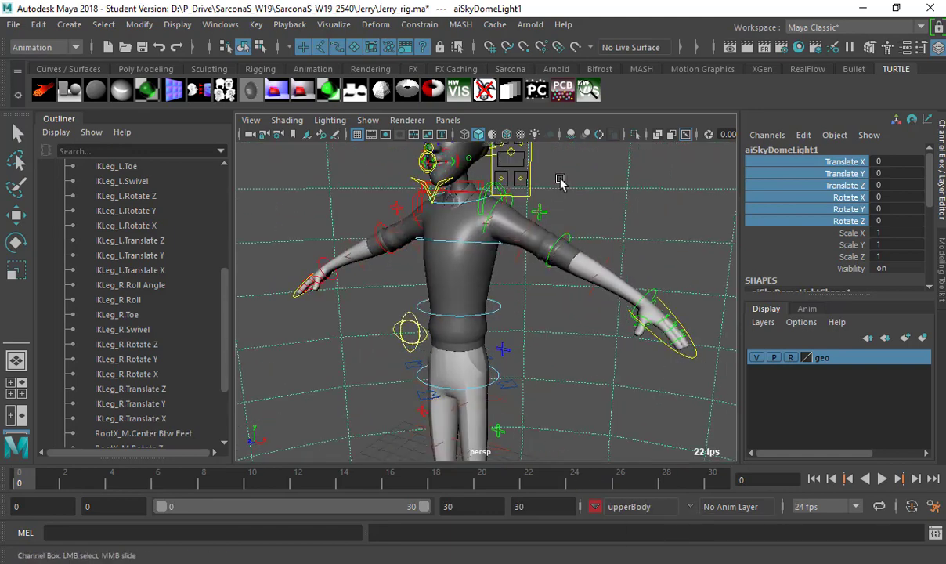
Test-rotate the left shoulder FK control and undo the rotation.
left_click(543, 212)
key("w")
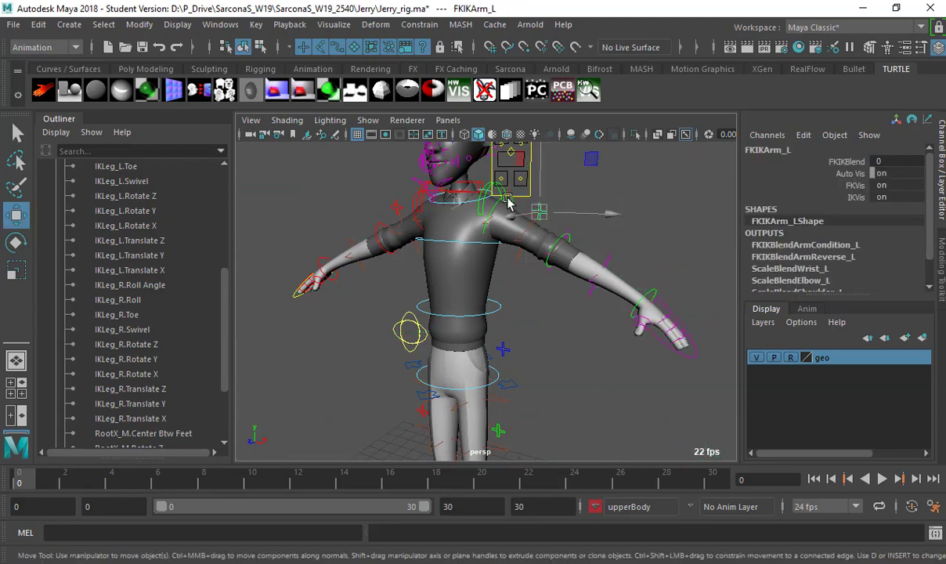
left_click(501, 202)
key("e")
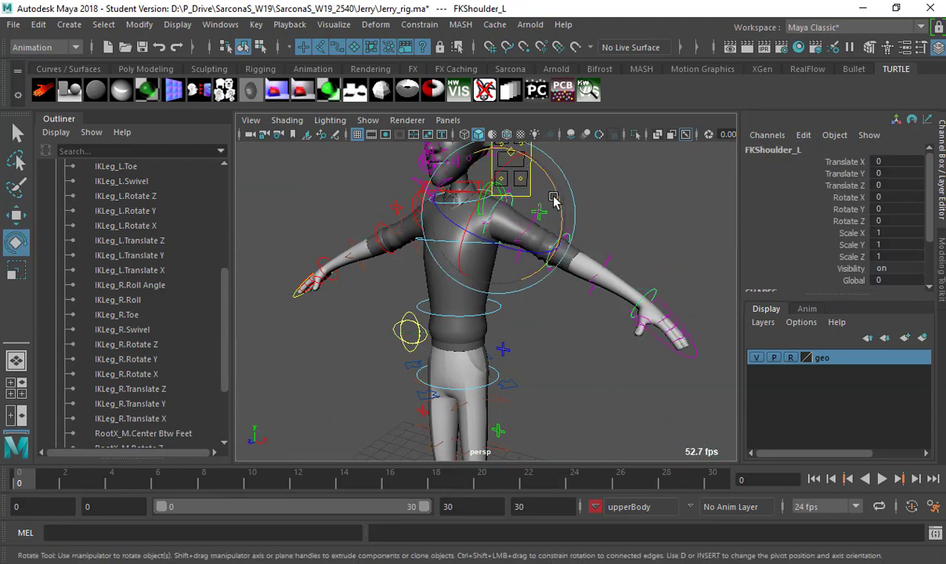
left_click_drag(556, 205, 517, 249)
key("ctrl+z")
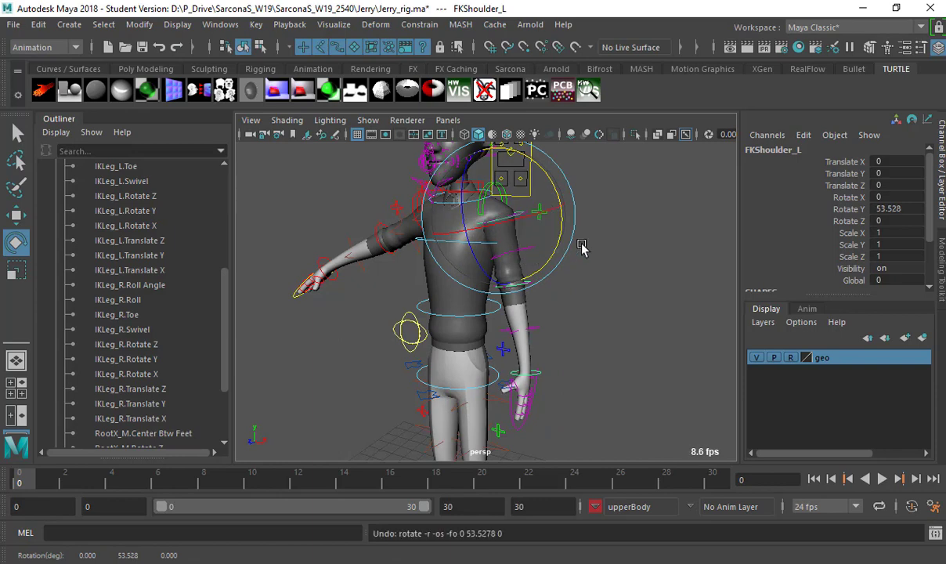
key("q")
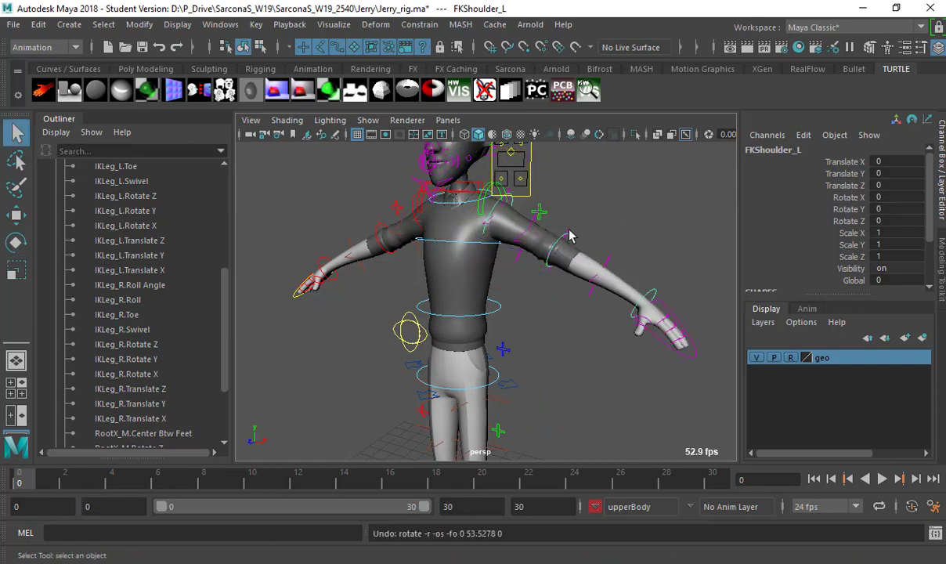
Select the left elbow and wrist FK controls and highlight Rotate X, Y and Z.
right_click_drag(556, 241, 572, 258, "alt")
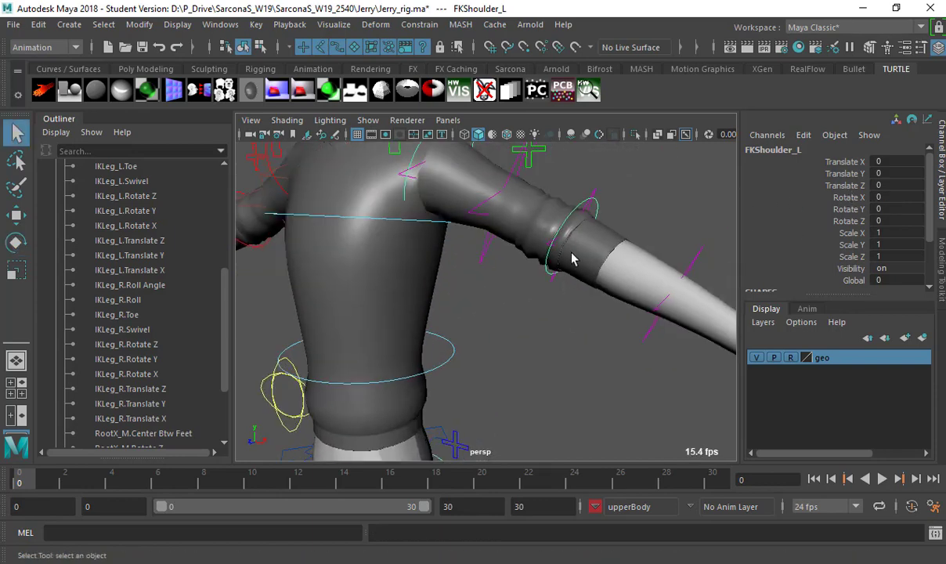
key("Down")
middle_click_drag(701, 220, 563, 271, "alt")
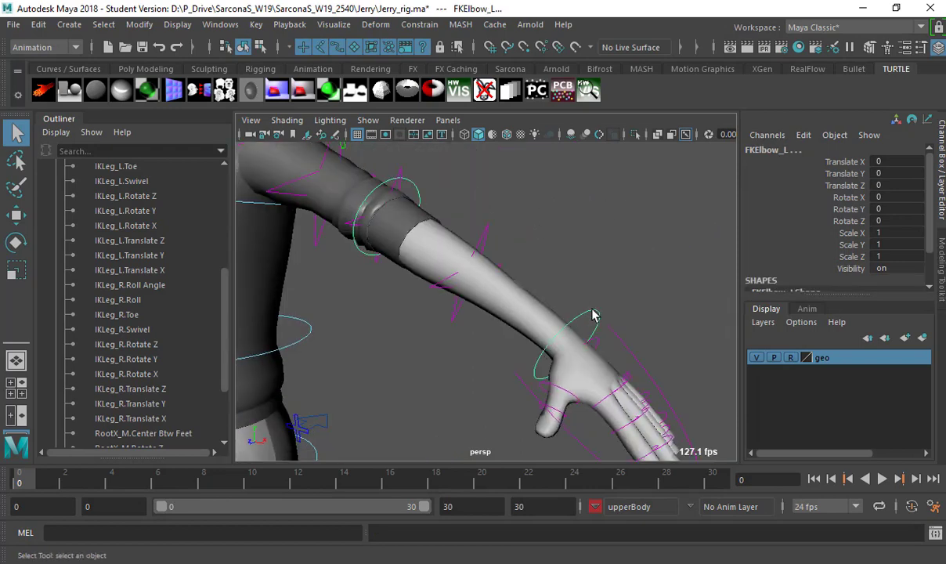
left_click(593, 315)
left_click_drag(795, 195, 849, 223)
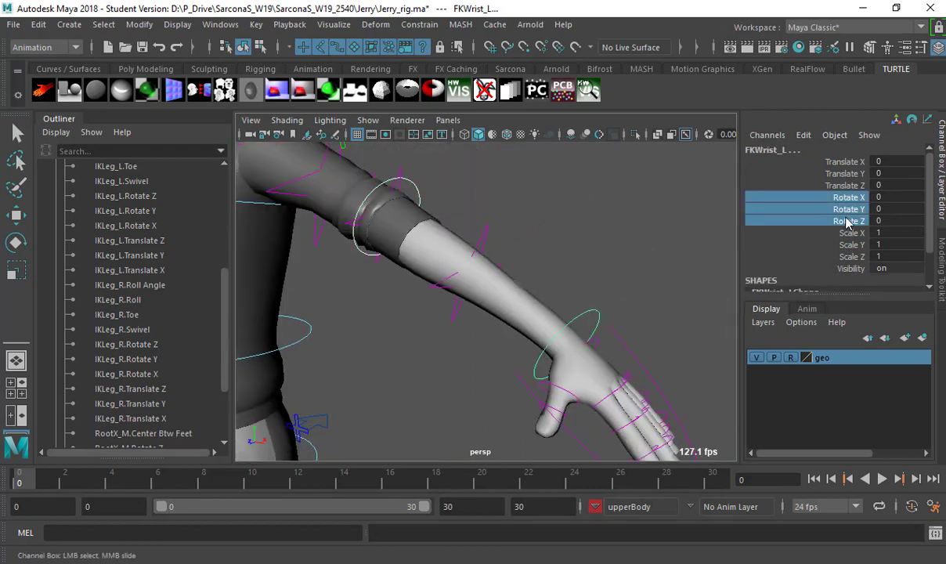
middle_click_drag(416, 173, 516, 211, "alt")
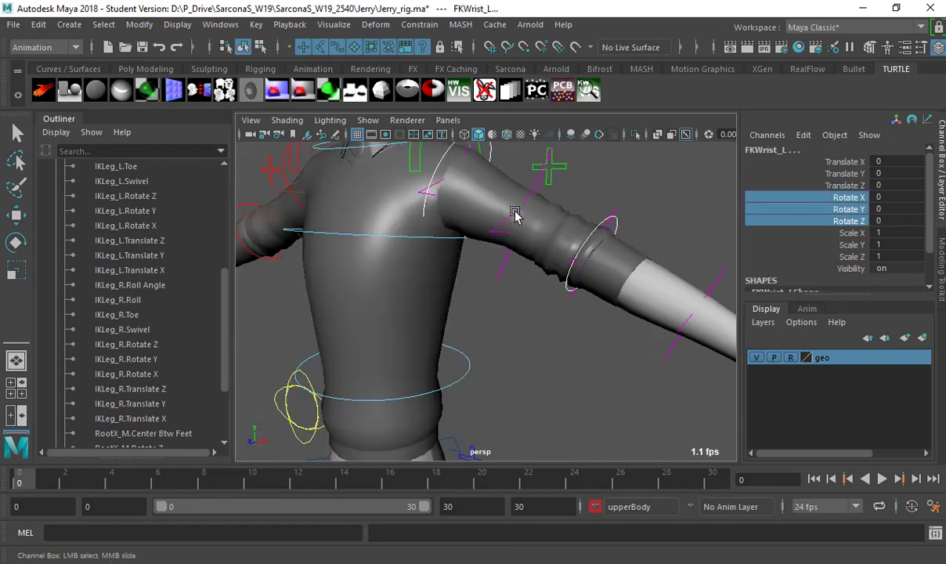
right_click_drag(515, 212, 518, 185, "alt")
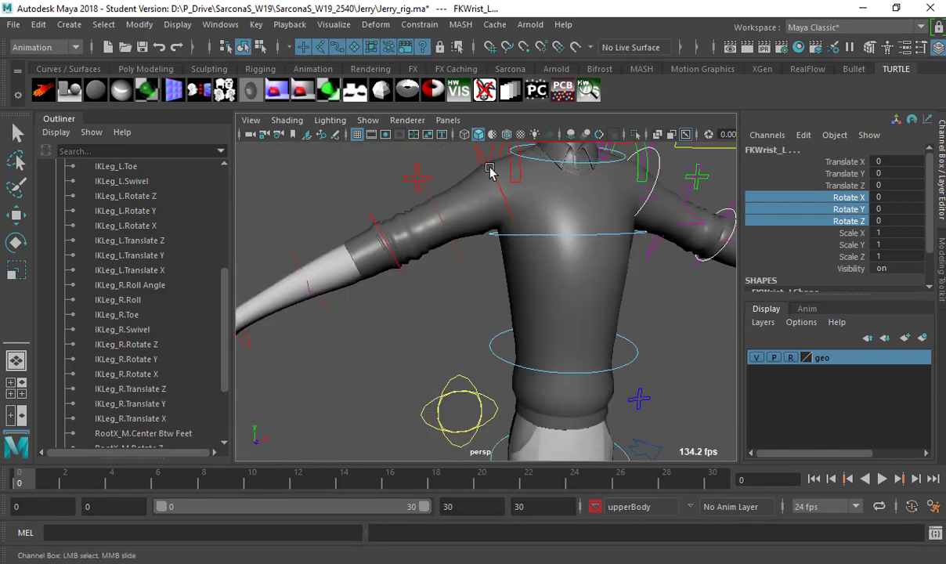
Add the FKShoulder_R, FKElbow_R and FKWrist_R rotate channels to upperBody.
left_click(489, 171)
left_click_drag(353, 232, 413, 280, "alt")
left_click(330, 237)
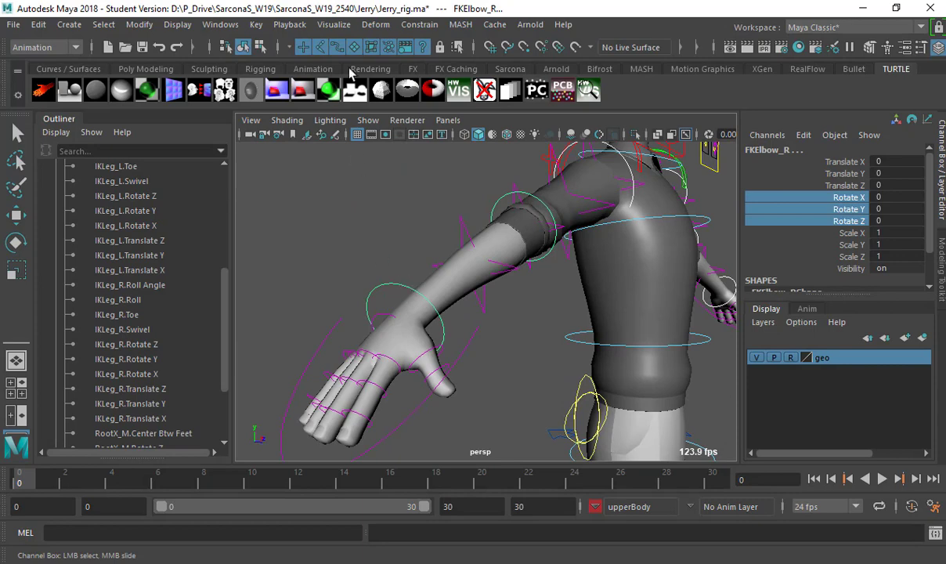
key("Down")
left_click(256, 24)
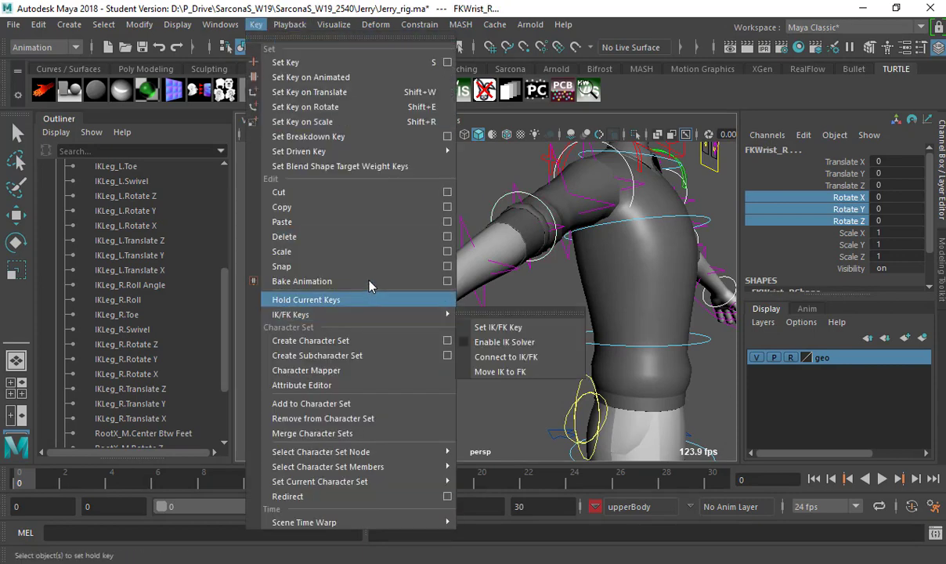
left_click(367, 406)
left_click_drag(501, 307, 380, 236, "alt")
Select Fingers_L, test-curl the fingers into a fist, and undo the curl.
key("f")
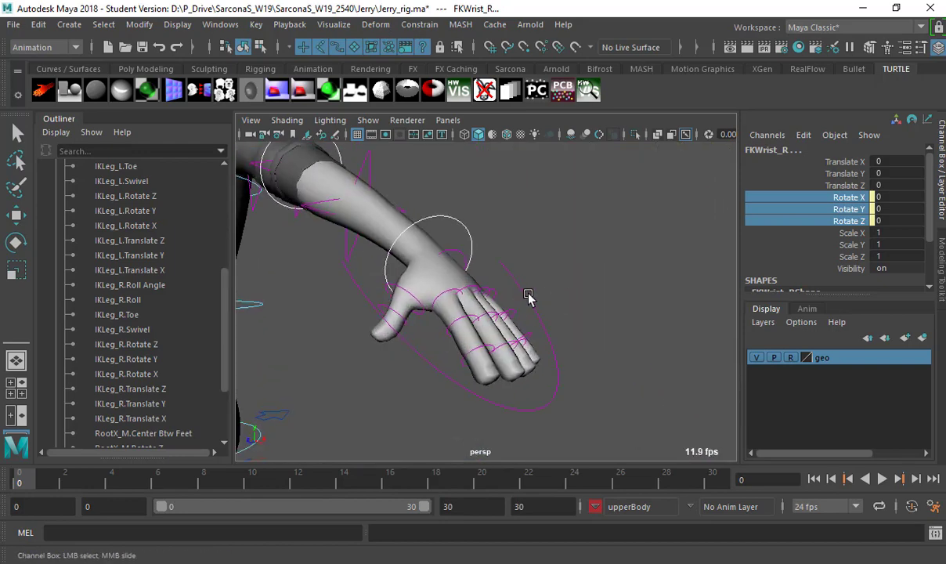
key("q")
left_click(529, 295)
left_click_drag(857, 163, 775, 216)
mouse_move(703, 205)
middle_mouse_down()
mouse_move(740, 211)
mouse_move(691, 209)
mouse_move(707, 212)
middle_mouse_up()
key("ctrl+z")
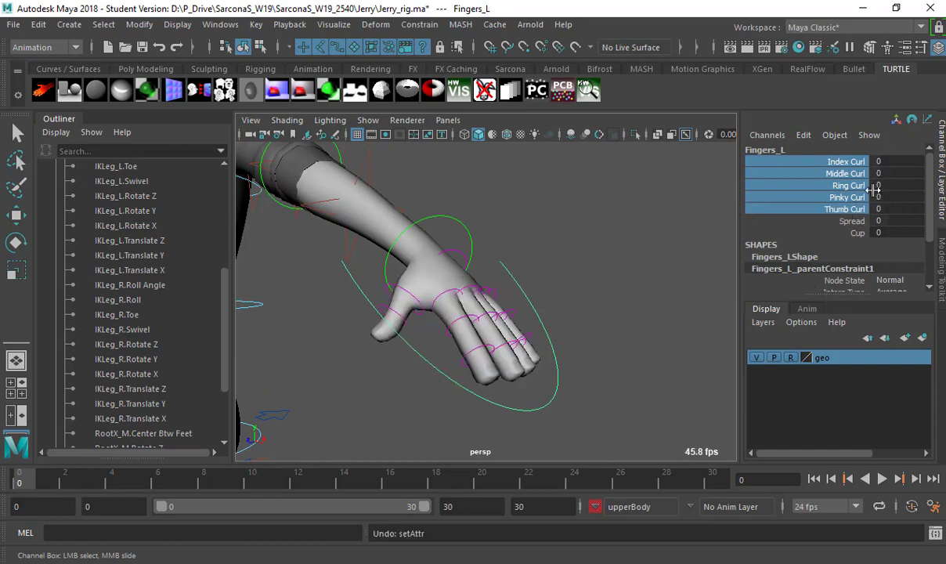
Add Fingers_L and Fingers_R Index Curl through Cup channels to upperBody.
right_click_drag(545, 260, 476, 284, "alt")
left_click_drag(476, 283, 521, 290, "alt")
scroll(551, 266, "up", 5)
key("q")
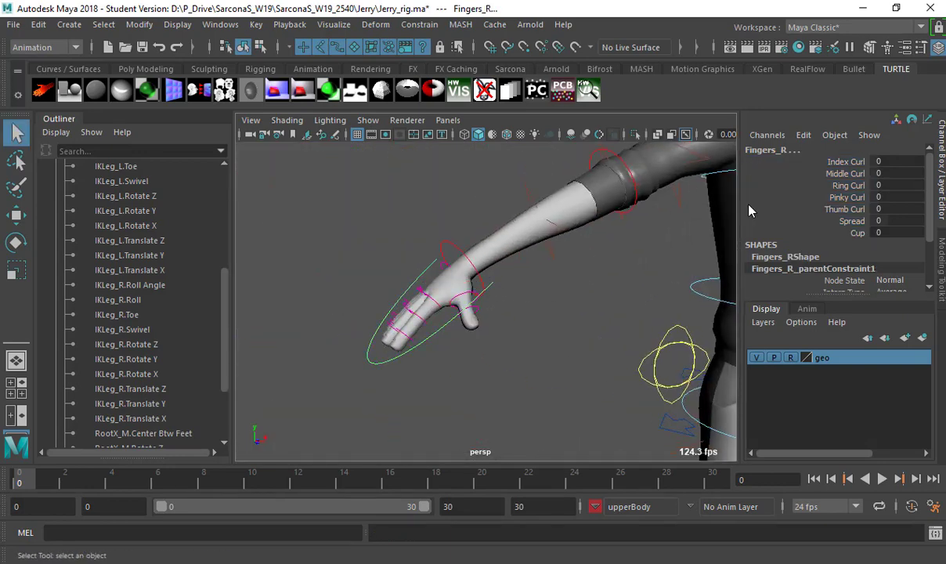
left_click_drag(851, 161, 850, 234)
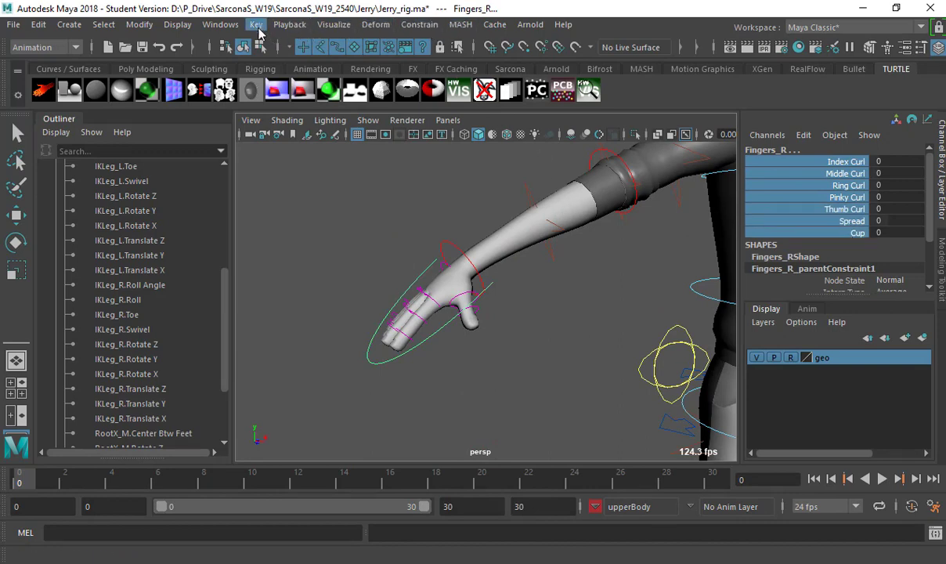
left_click(257, 24)
left_click(354, 380)
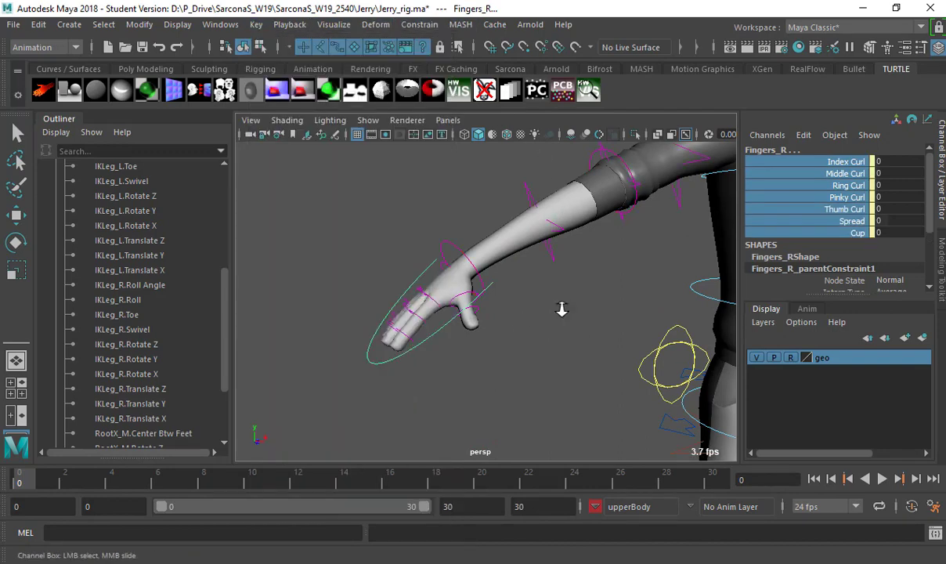
right_click_drag(561, 310, 363, 322, "alt")
left_click_drag(364, 321, 376, 296, "alt")
right_click_drag(376, 295, 459, 201, "alt")
Select the FKRoot_M control and highlight its Rotate X, Y and Z channels.
left_click(474, 217)
left_click_drag(477, 222, 468, 292, "alt")
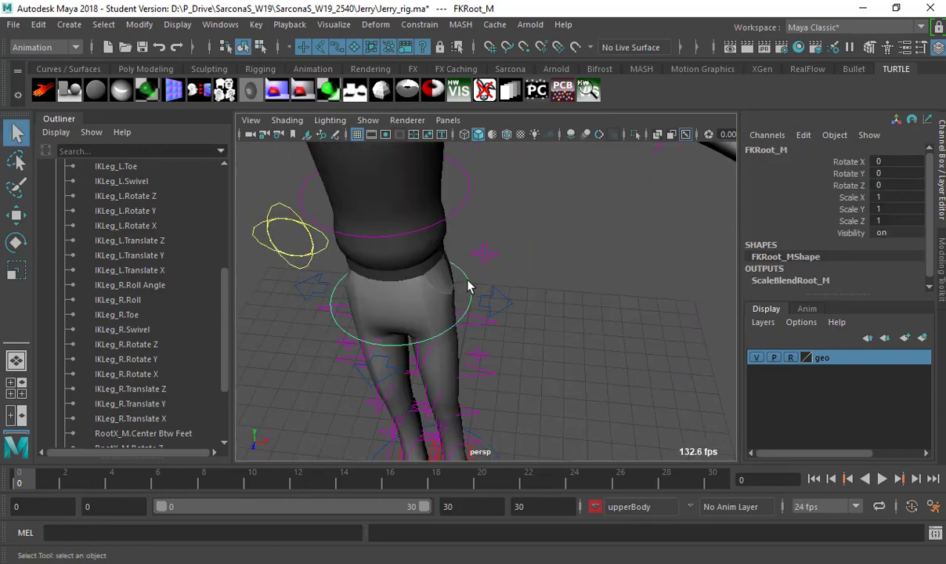
left_click_drag(826, 166, 835, 189)
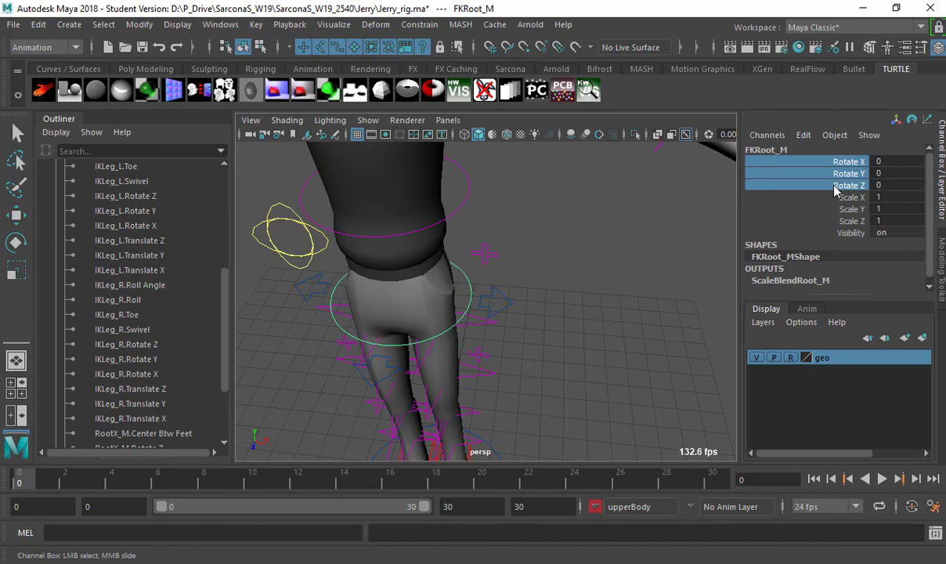
right_click_drag(551, 197, 518, 209, "alt")
left_click_drag(518, 210, 566, 401, "alt")
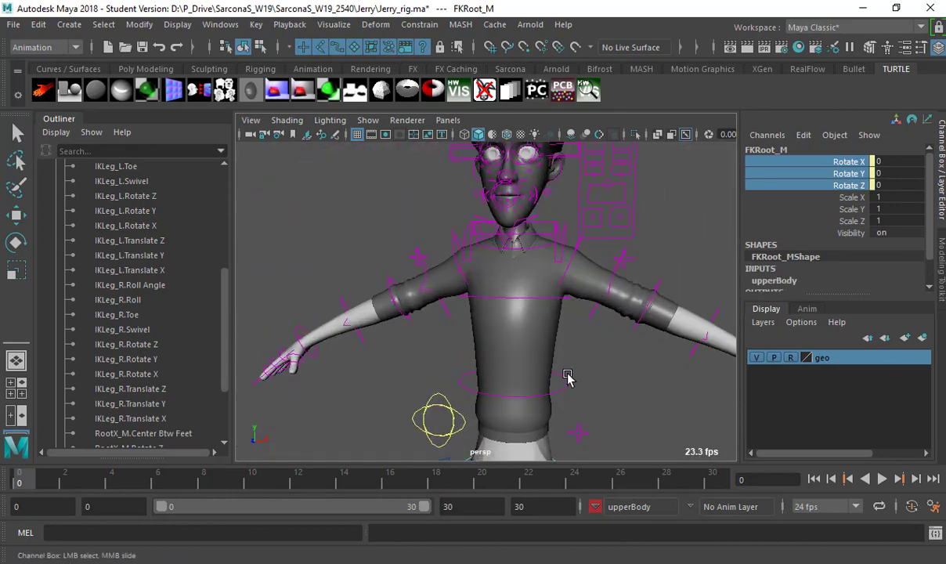
Test-move the waist spine control, then undo back to the rest pose.
left_click(569, 378)
key("w")
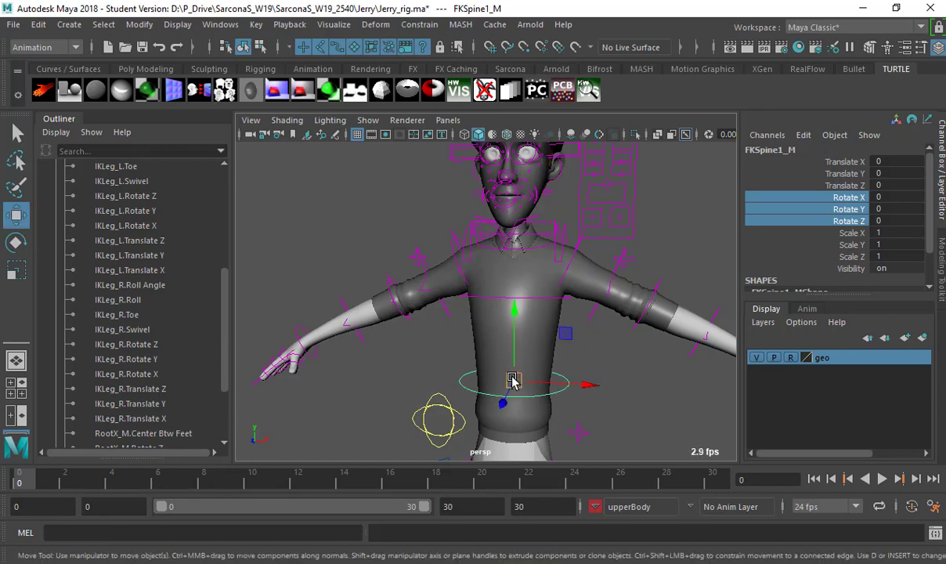
left_click_drag(513, 381, 494, 339)
key("ctrl+z")
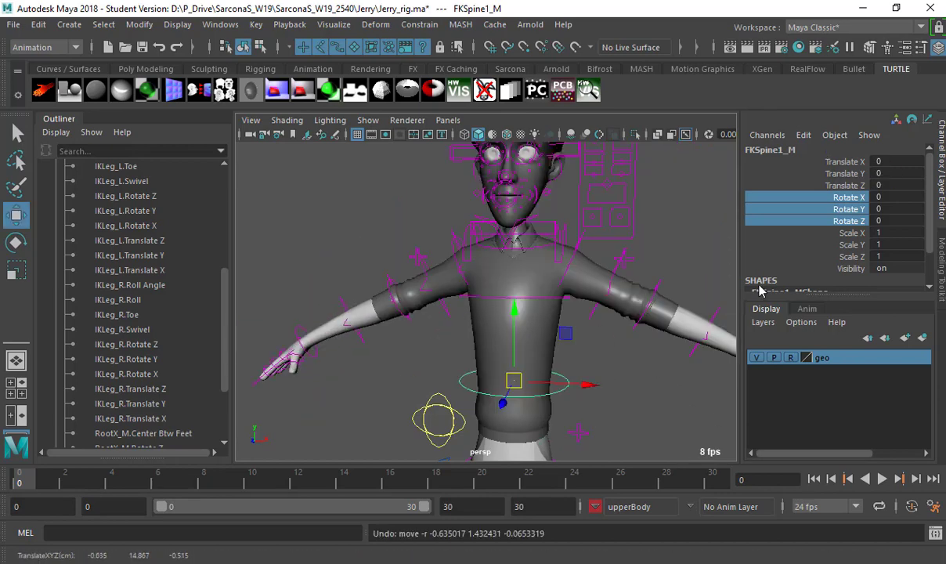
Test moving and rotating the neck control, undoing each change.
left_click(542, 295)
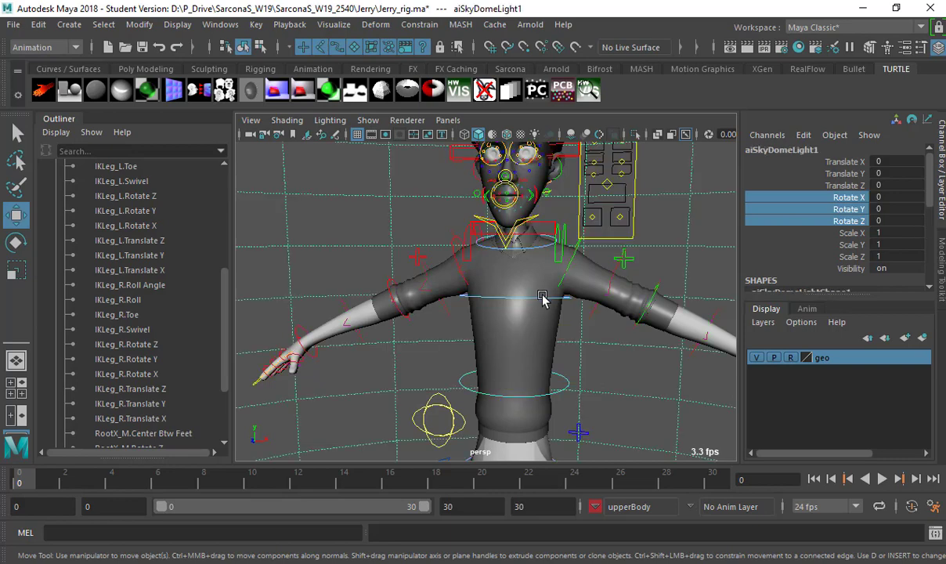
left_click(538, 248)
left_click_drag(516, 244, 554, 217)
key("ctrl+z")
key("f")
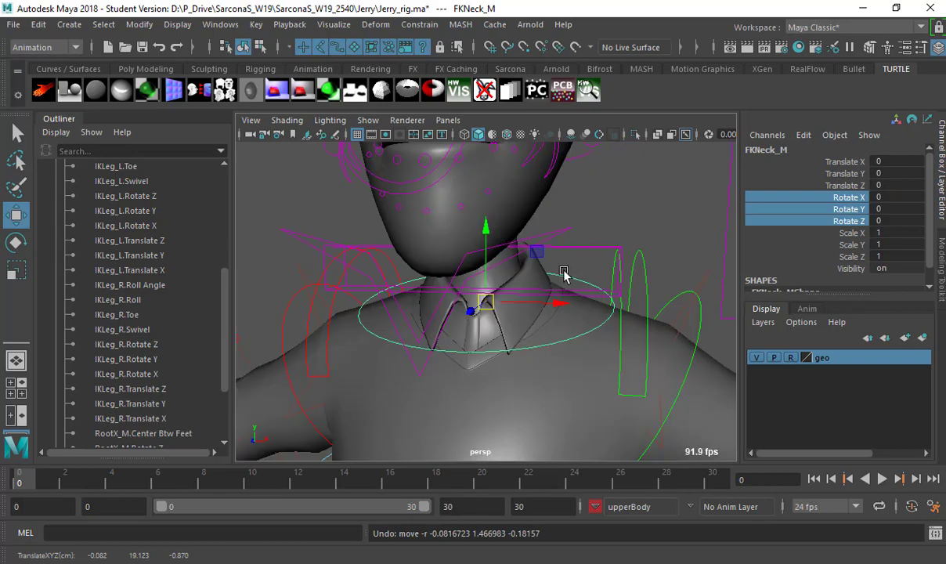
left_click_drag(567, 270, 513, 302, "alt")
key("e")
left_click_drag(577, 314, 528, 338)
key("ctrl+z")
Test rotating the left scapula and moving the right scapula, undoing both.
left_click(607, 219)
left_click_drag(607, 219, 649, 310, "alt")
left_click(502, 309)
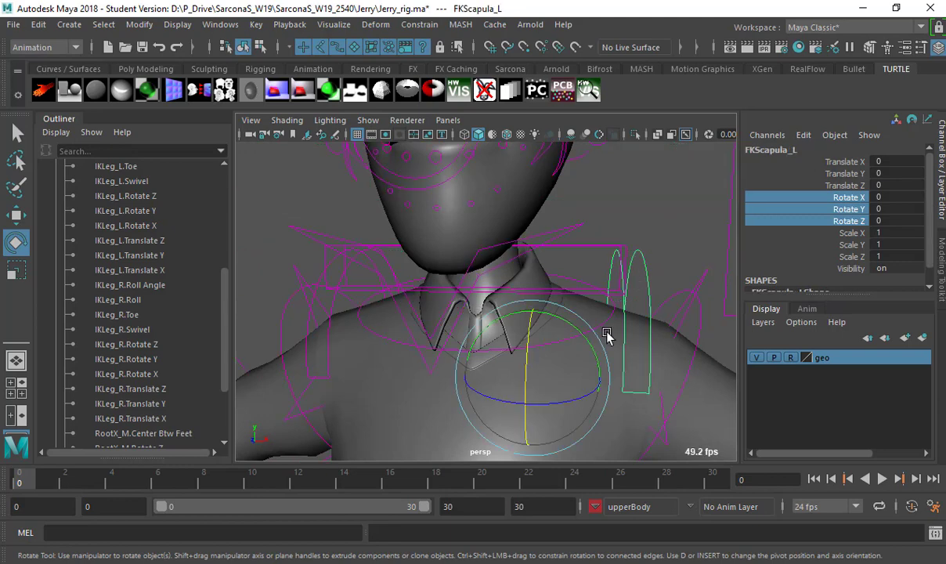
left_click_drag(585, 338, 574, 312)
key("ctrl+z")
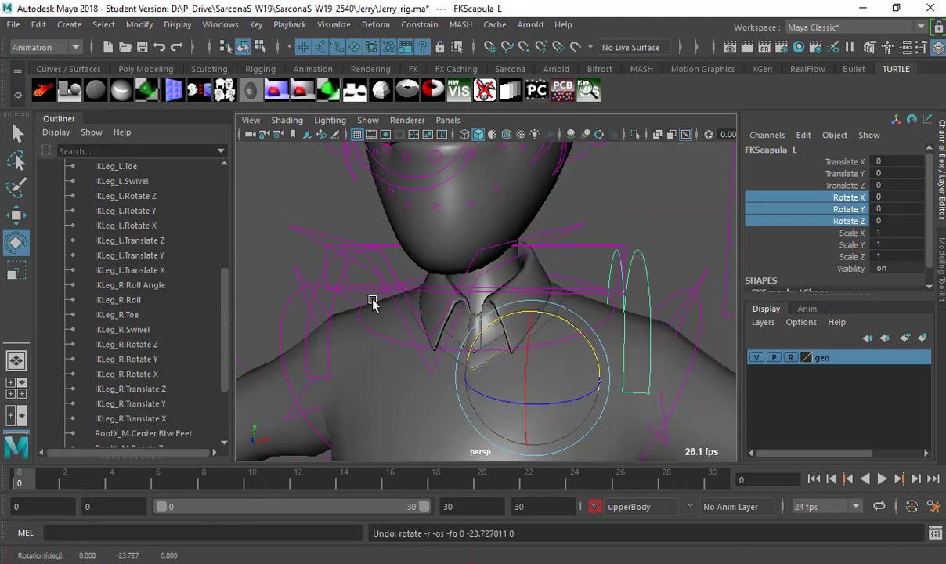
left_click(382, 304)
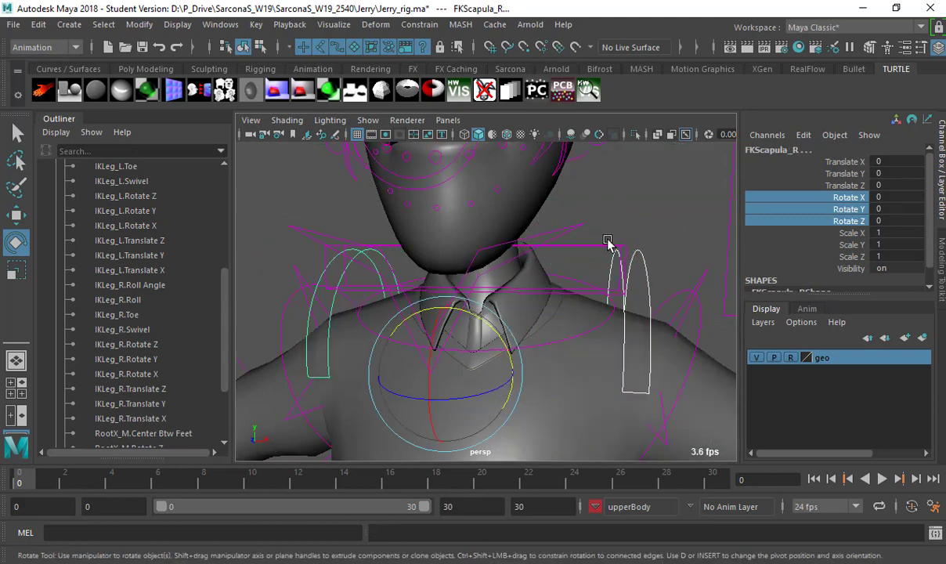
scroll(550, 273, "down", 5)
key("w")
left_click_drag(461, 342, 463, 401)
key("ctrl+z")
Test-rotate the squashBase_M neck control and undo it.
left_click_drag(464, 243, 492, 319, "alt")
left_click(507, 284)
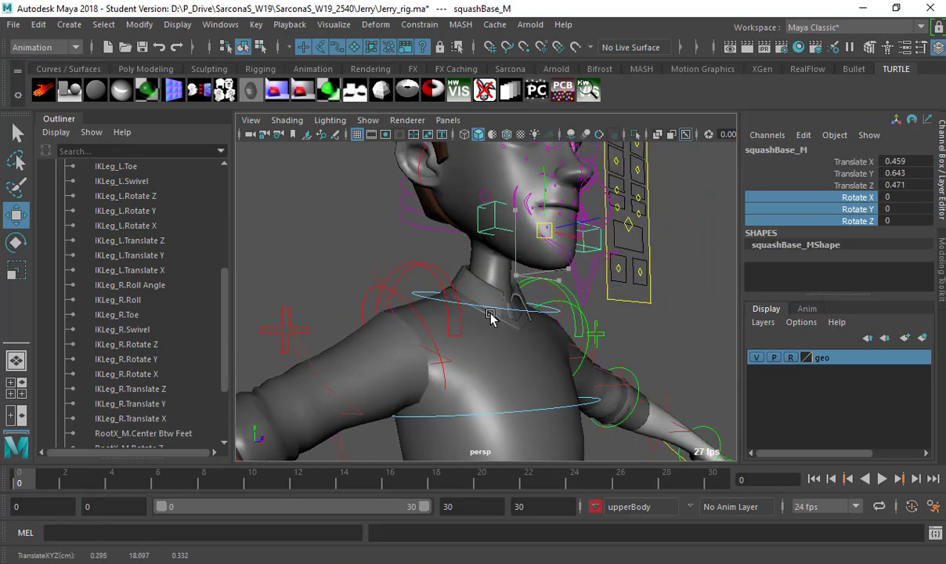
key("ctrl+z")
key("ctrl+z")
key("e")
left_click_drag(545, 274, 564, 270)
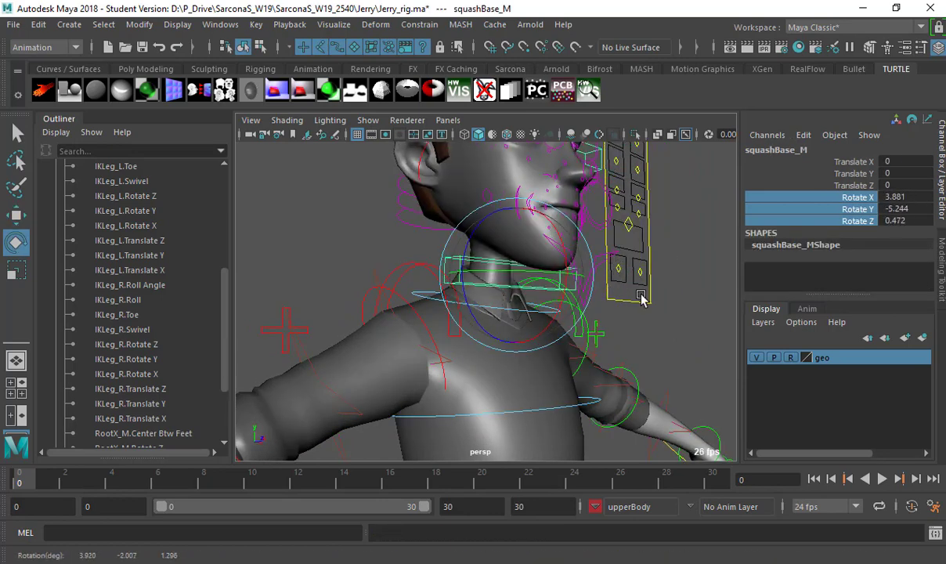
key("ctrl+z")
Zoom out to the whole character and open the current character set choices.
left_click_drag(636, 307, 538, 301, "alt")
left_click(703, 285)
right_click_drag(704, 286, 623, 298, "alt")
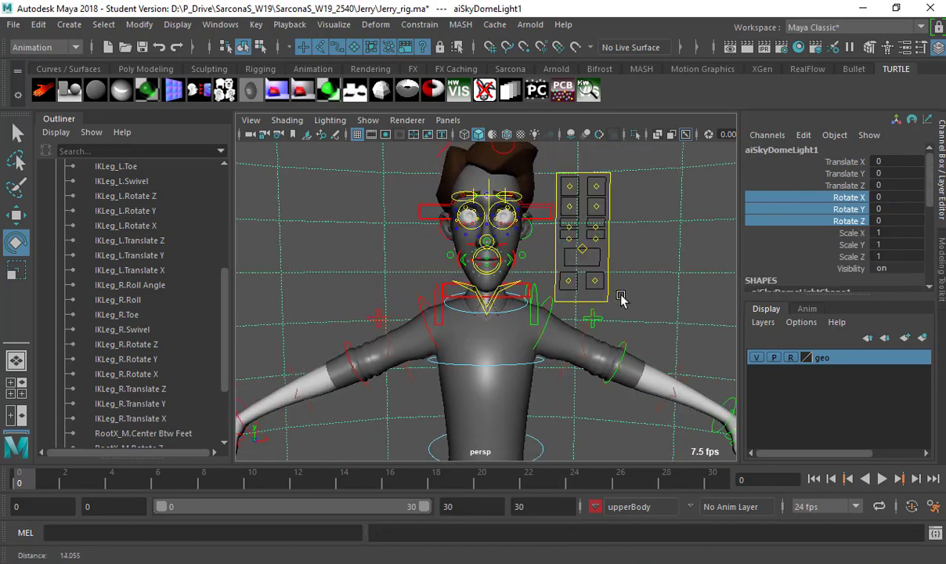
left_click_drag(559, 298, 663, 433, "alt")
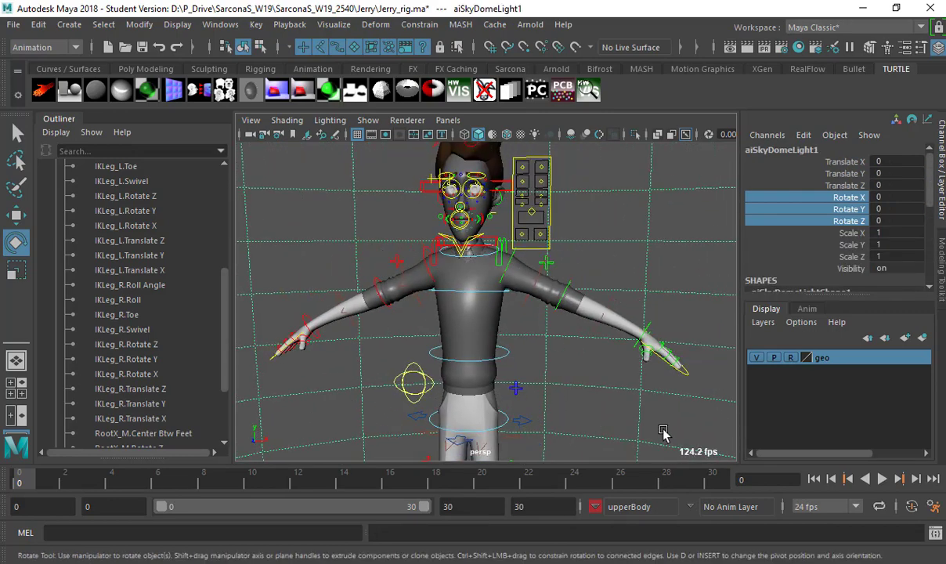
left_click(672, 506)
Make head1 the current character set and add the neck's rotate channels to it.
mouse_move(693, 529)
left_click(787, 511)
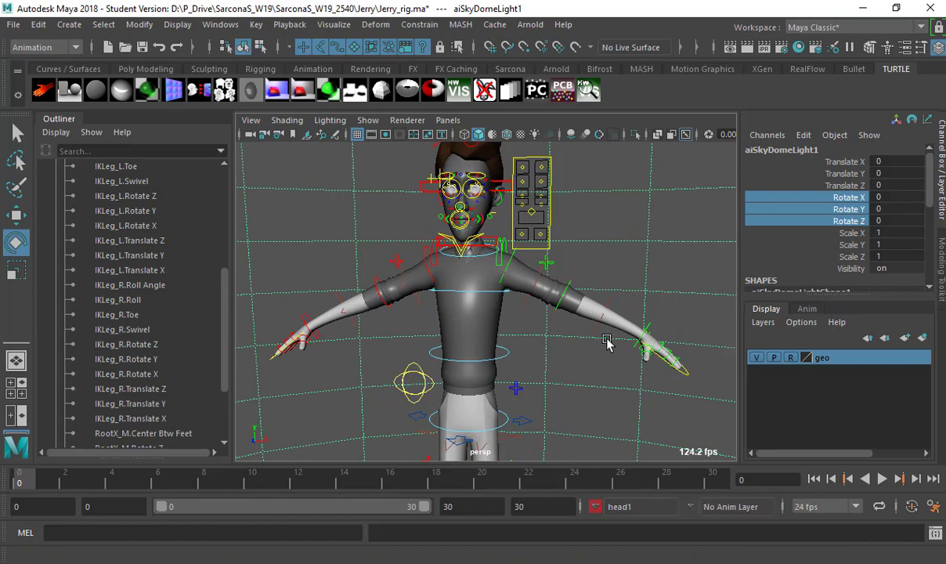
right_click_drag(608, 343, 680, 372, "alt")
left_click_drag(680, 373, 566, 351, "alt")
right_click_drag(567, 351, 574, 257, "alt")
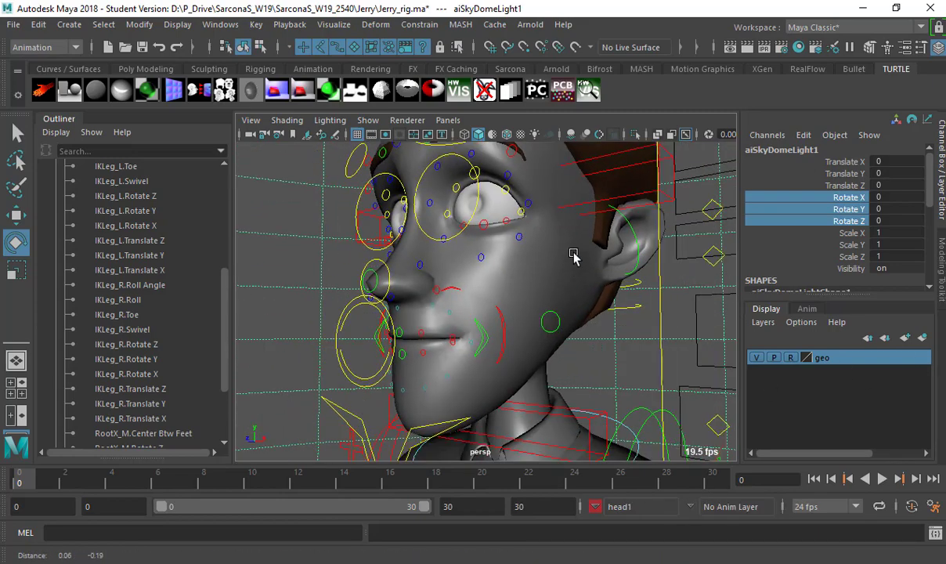
left_click_drag(574, 257, 599, 337, "alt")
left_click_drag(609, 386, 475, 358)
key("ctrl+z")
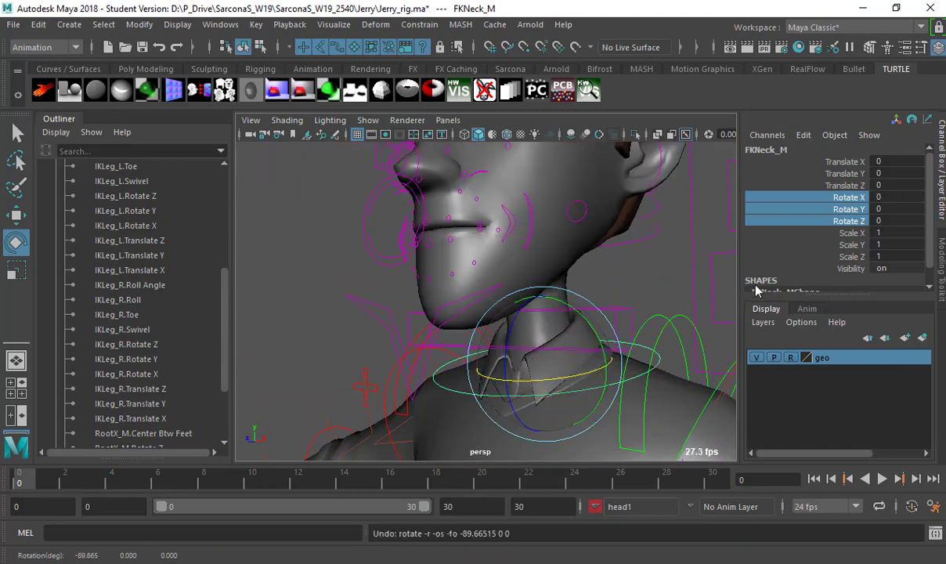
left_click(256, 25)
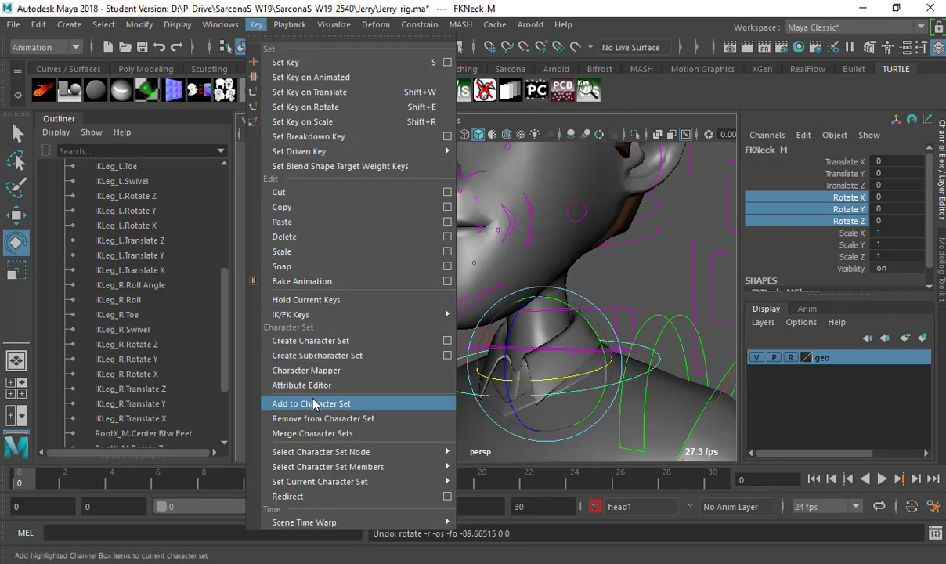
left_click(313, 403)
Select the main eye aim control and mark its translate channels.
left_click_drag(388, 223, 274, 347, "alt")
left_click(498, 252)
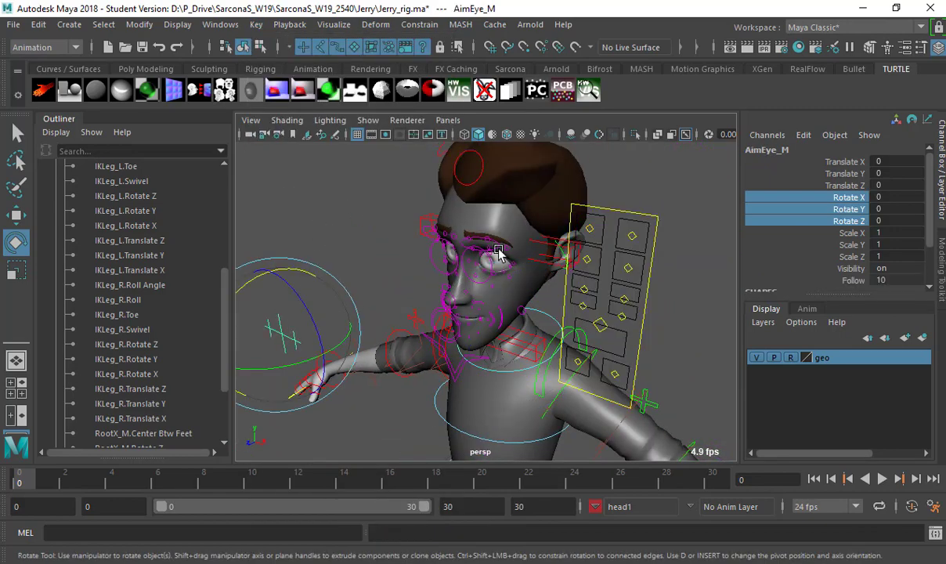
key("g")
key("ctrl+z")
left_click_drag(807, 162, 848, 188)
Select the eye-region and brow controls, then pull both eye sliders down to close the eyelids.
left_click_drag(544, 239, 481, 264, "alt")
left_click(479, 265)
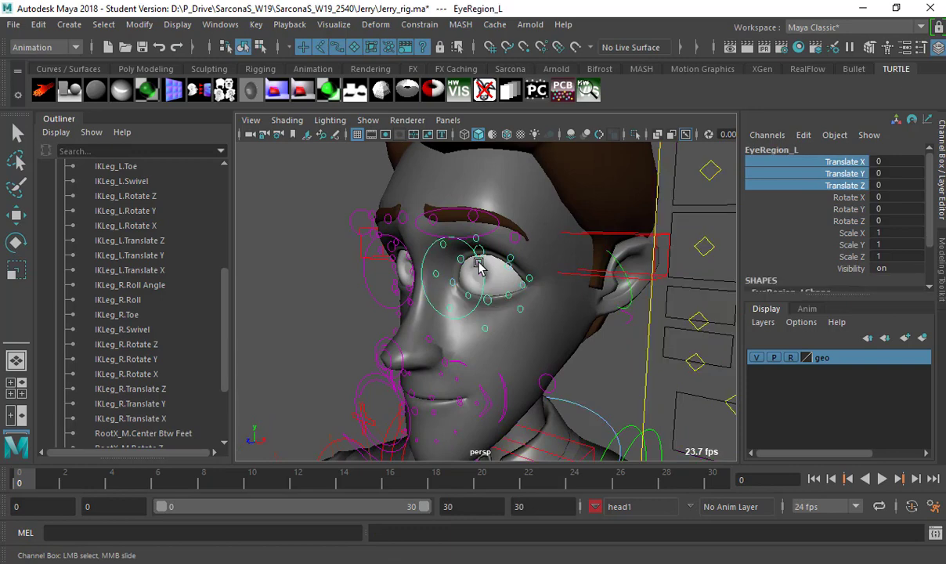
left_click(403, 245, "shift")
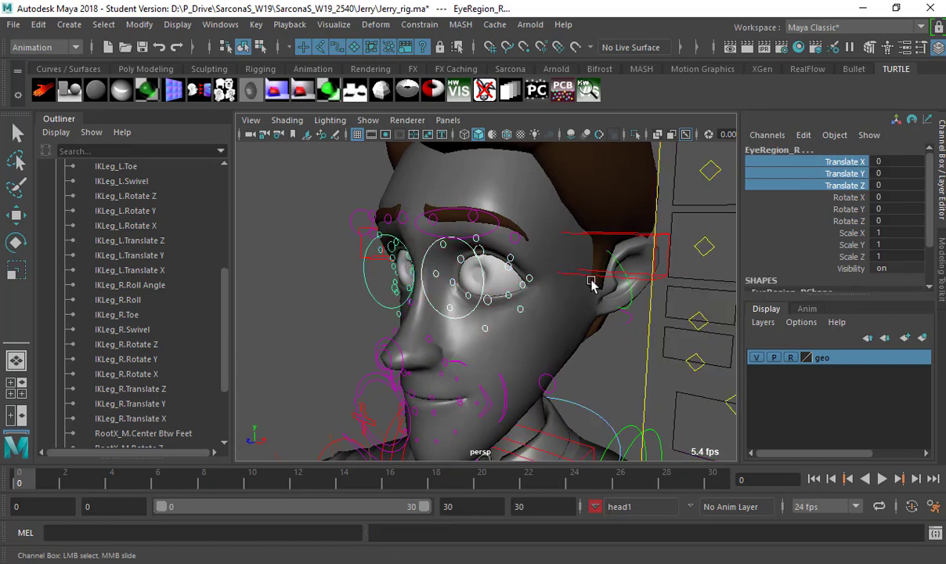
right_click_drag(556, 278, 582, 239, "alt")
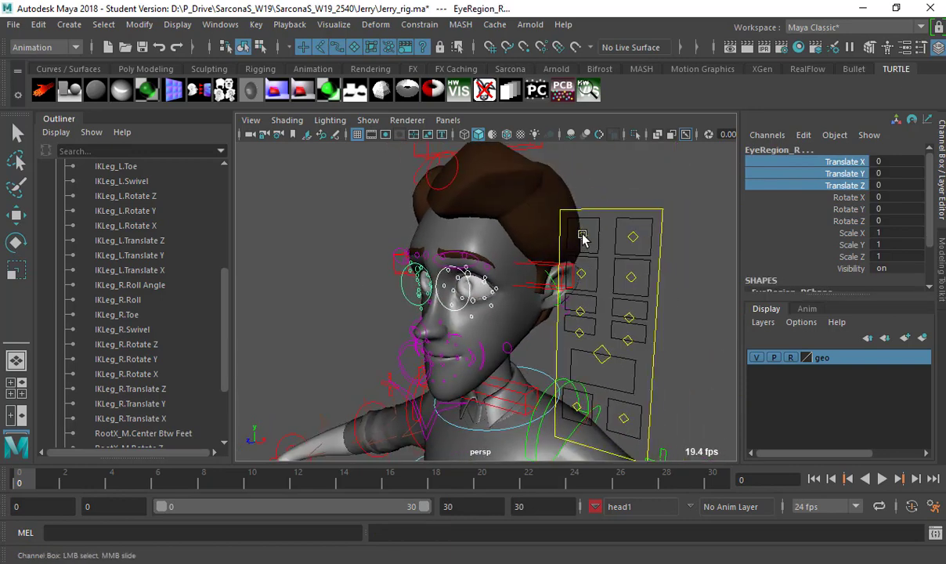
left_click(583, 236)
key("w")
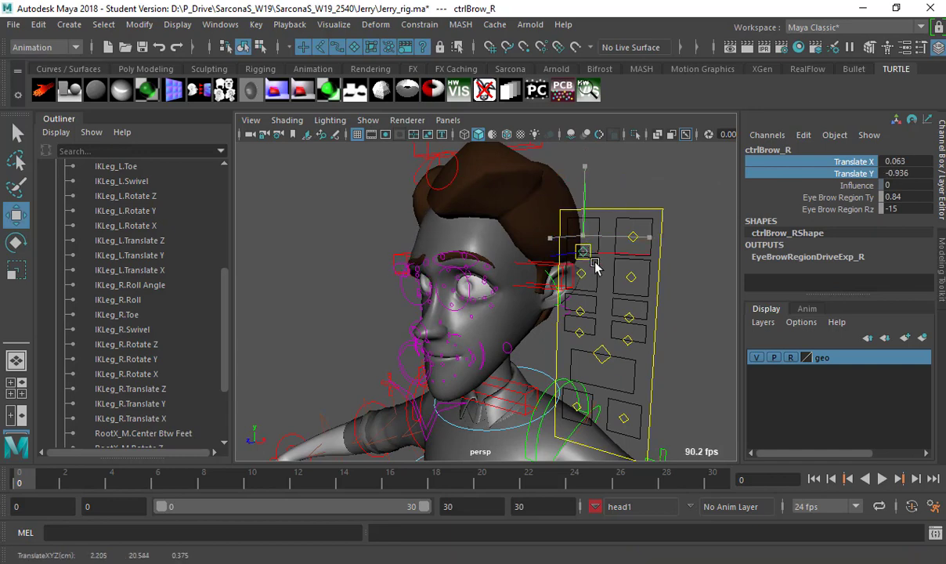
left_click(608, 277)
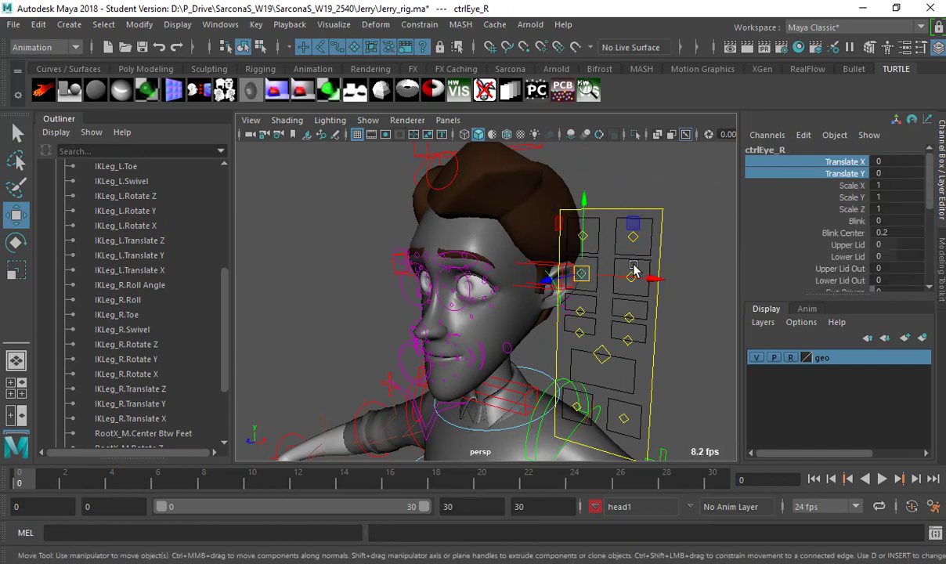
left_click(588, 274, "shift")
left_click_drag(587, 274, 664, 292)
Test the right cheek, nose and eye blink sliders, undoing the changes.
left_click(584, 314)
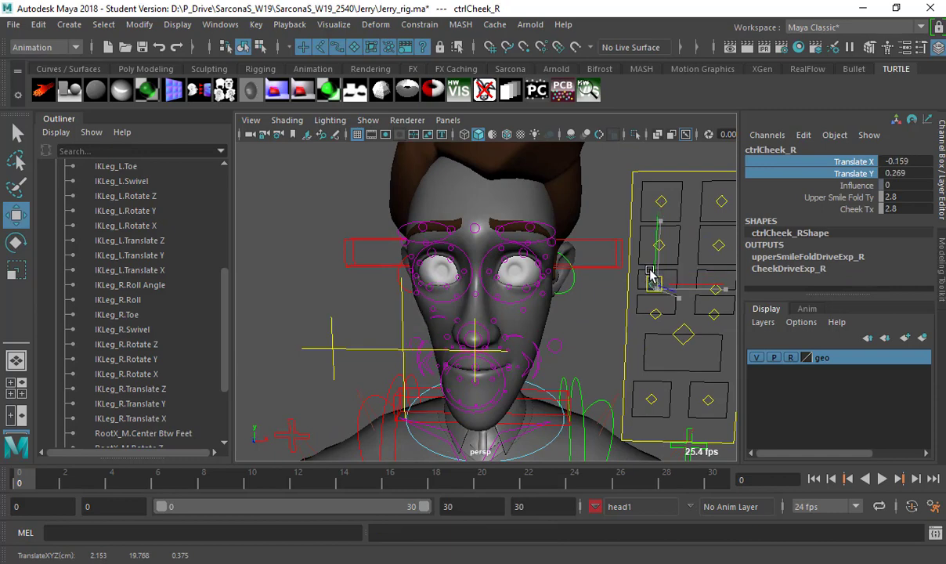
key("ctrl+z")
left_click(656, 310)
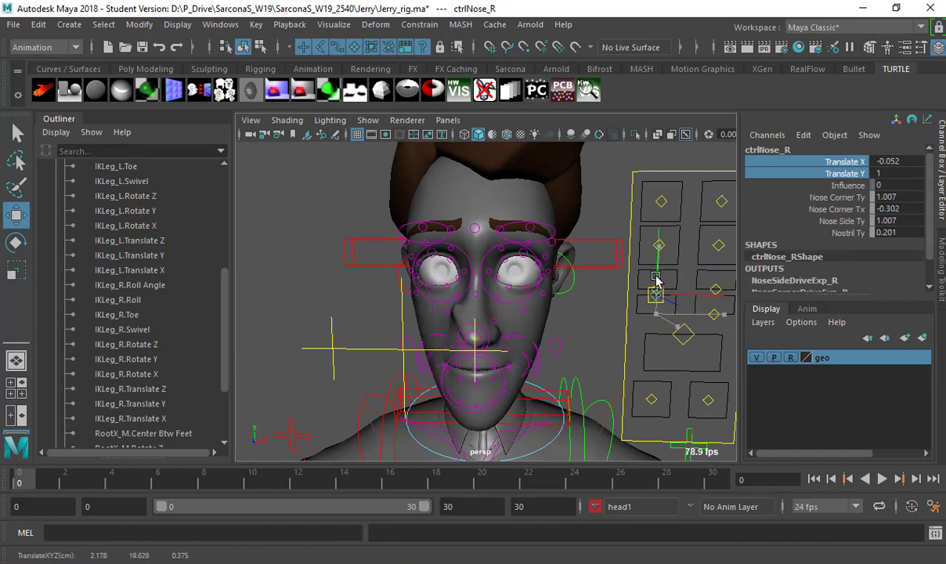
left_click(659, 245)
mouse_move(660, 216)
left_mouse_down()
mouse_move(659, 254)
mouse_move(660, 221)
left_mouse_up()
key("ctrl+z")
Test-raise the left lower-lid droop control, undo, then select the eye aim controls.
scroll(501, 290, "up", 5)
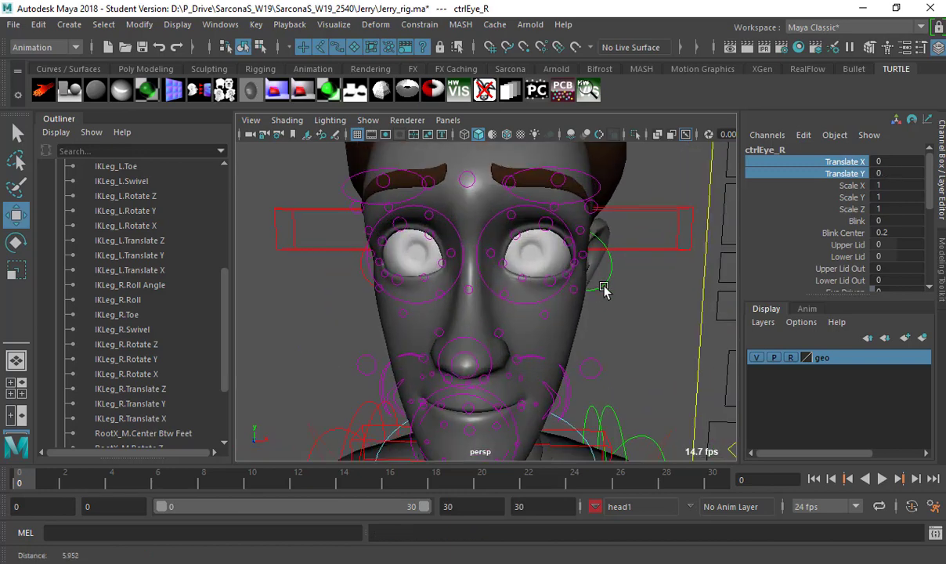
left_click(565, 318)
left_click_drag(564, 318, 568, 243)
key("ctrl+z")
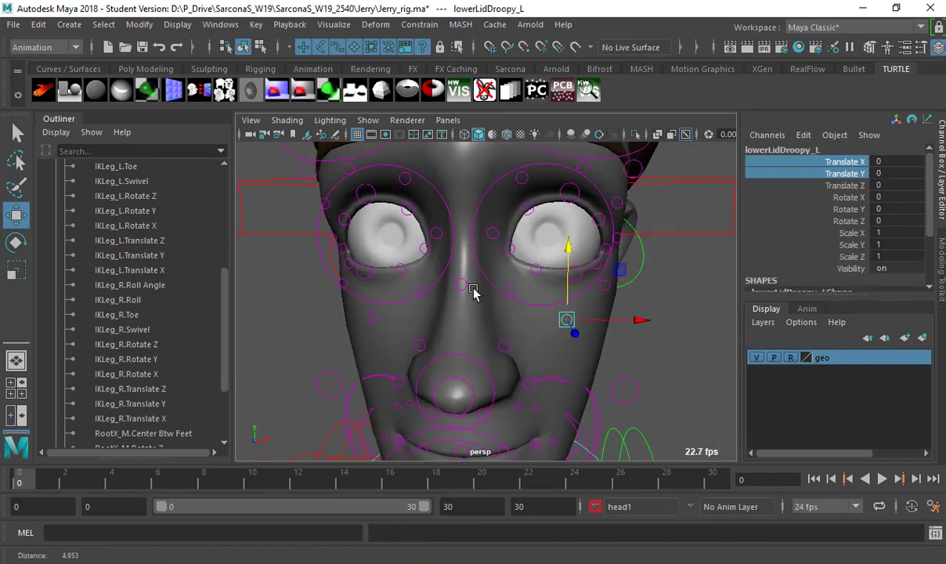
scroll(480, 302, "down", 5)
left_click(480, 325)
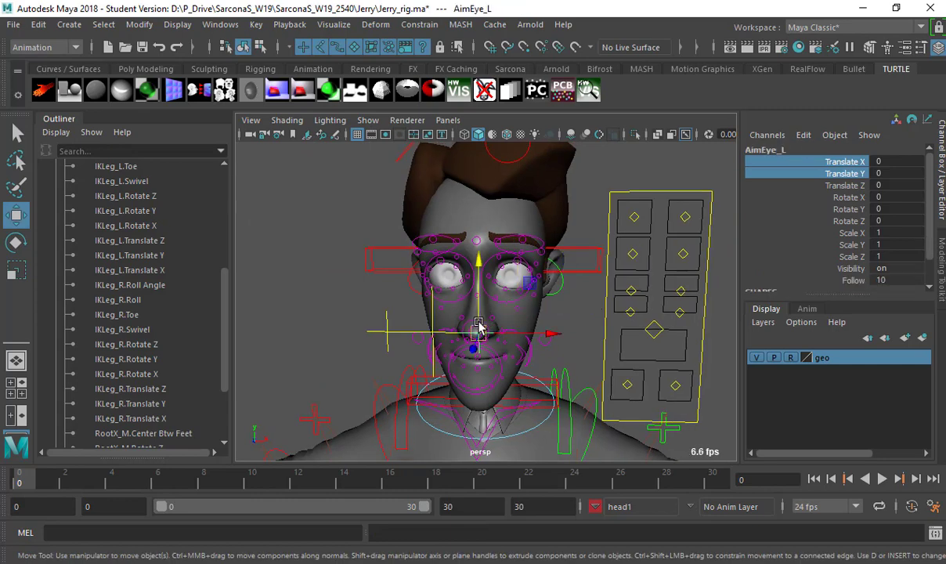
left_click(715, 260)
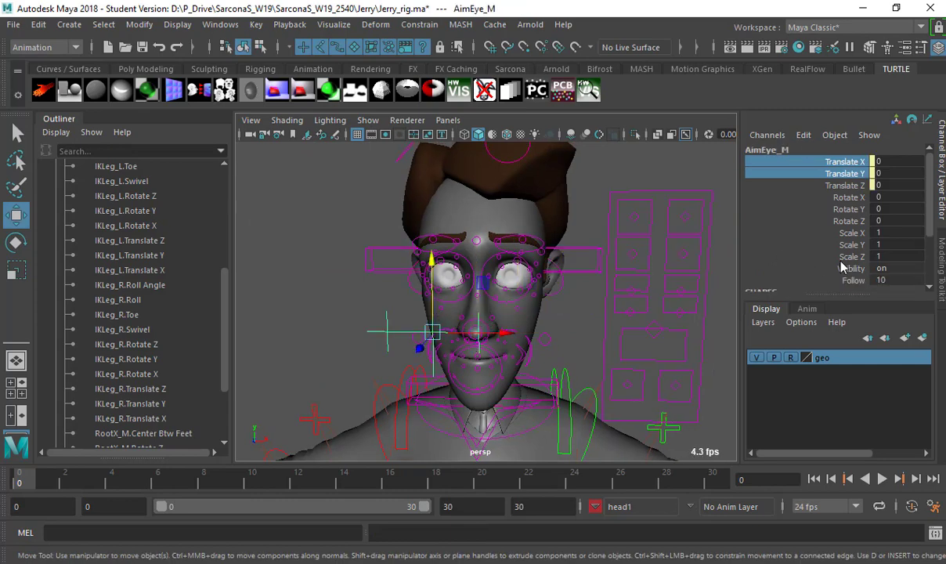
left_click(379, 318)
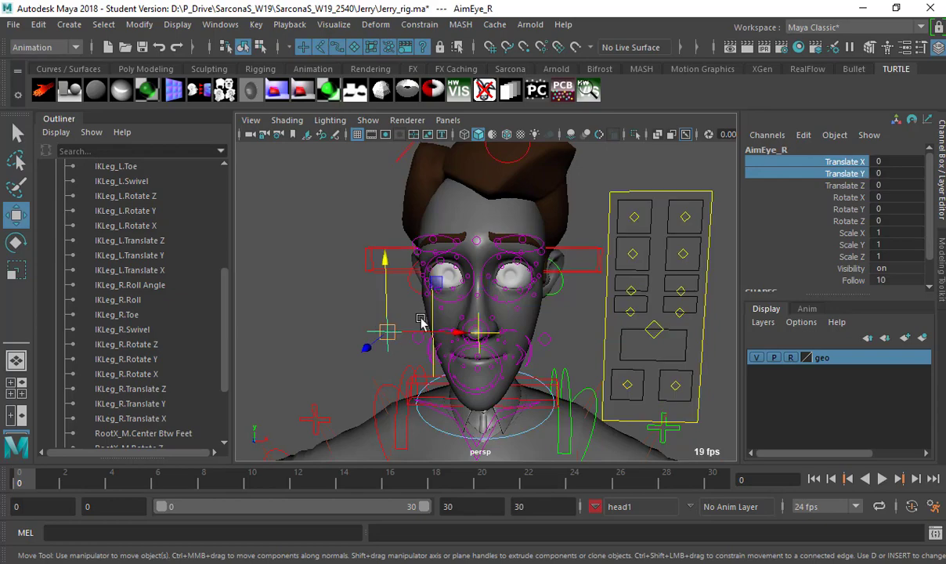
scroll(507, 289, "up", 3)
left_click_drag(546, 291, 443, 190, "alt")
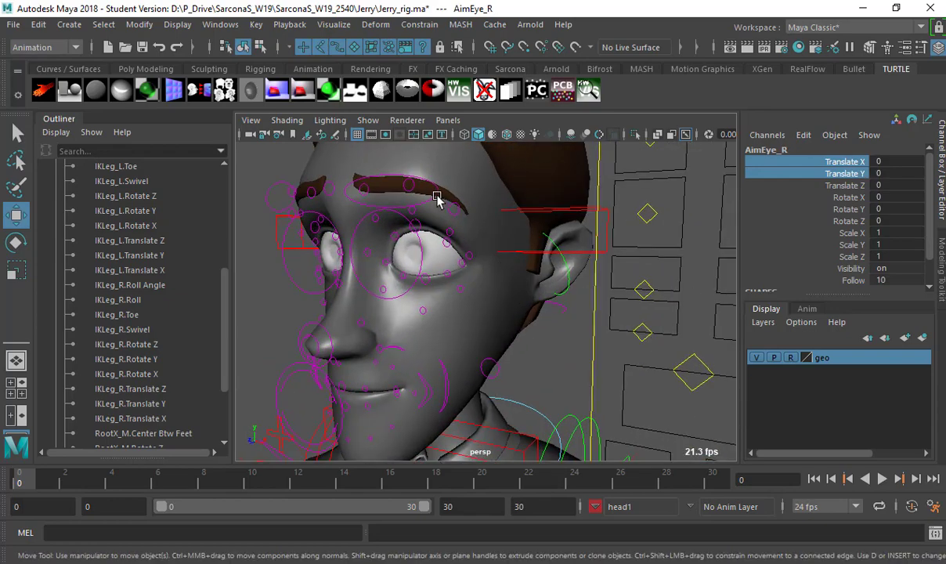
left_click(435, 196)
key("ctrl+z")
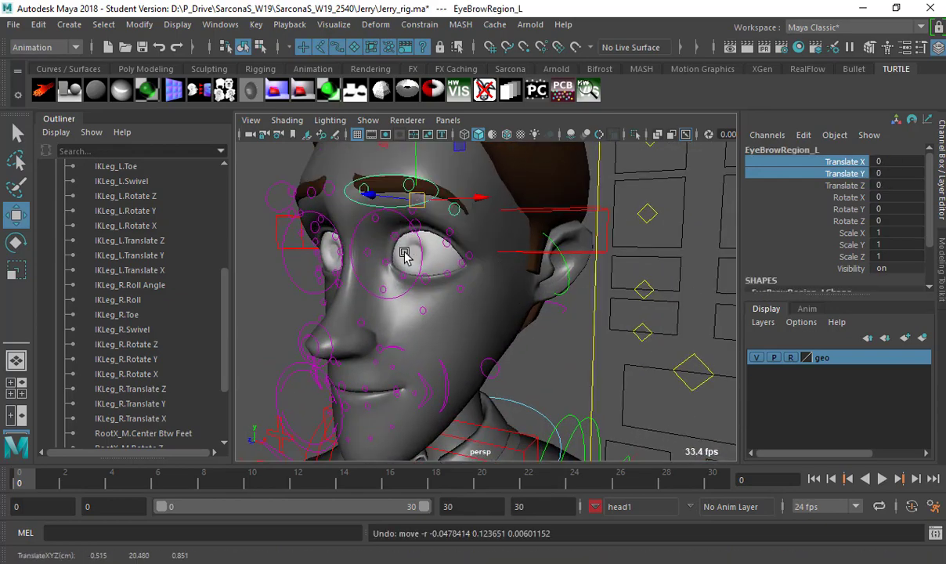
scroll(446, 244, "up", 3)
left_click_drag(446, 243, 513, 247, "alt")
left_click(541, 246)
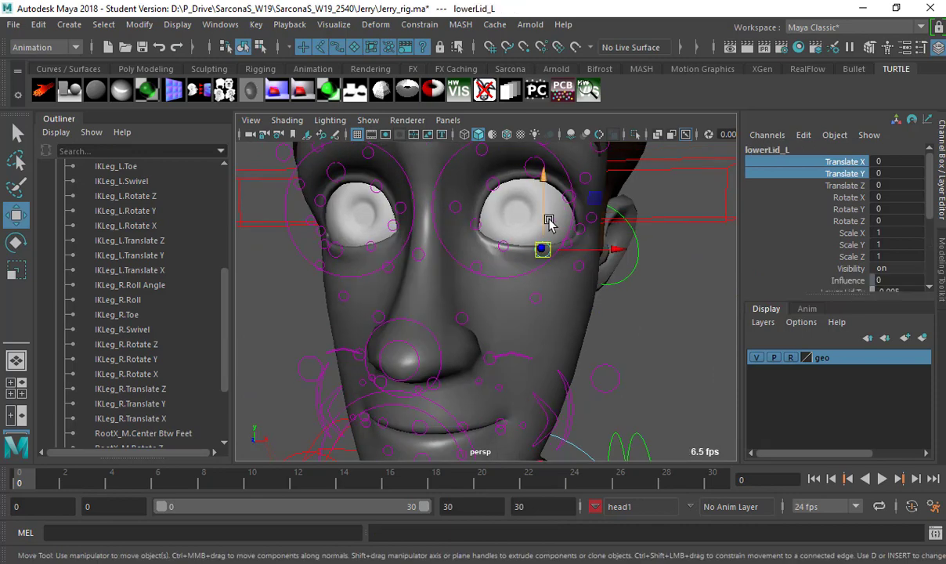
left_click_drag(550, 219, 539, 198)
key("ctrl+z")
left_click(534, 168)
key("ctrl+z")
key("ctrl+z")
mouse_move(560, 337)
left_mouse_down("alt")
mouse_move(619, 355)
mouse_move(627, 344)
mouse_move(602, 352)
mouse_move(543, 326)
mouse_move(545, 349)
mouse_move(560, 350)
left_mouse_up("alt")
key("bracketleft")
left_click(657, 270)
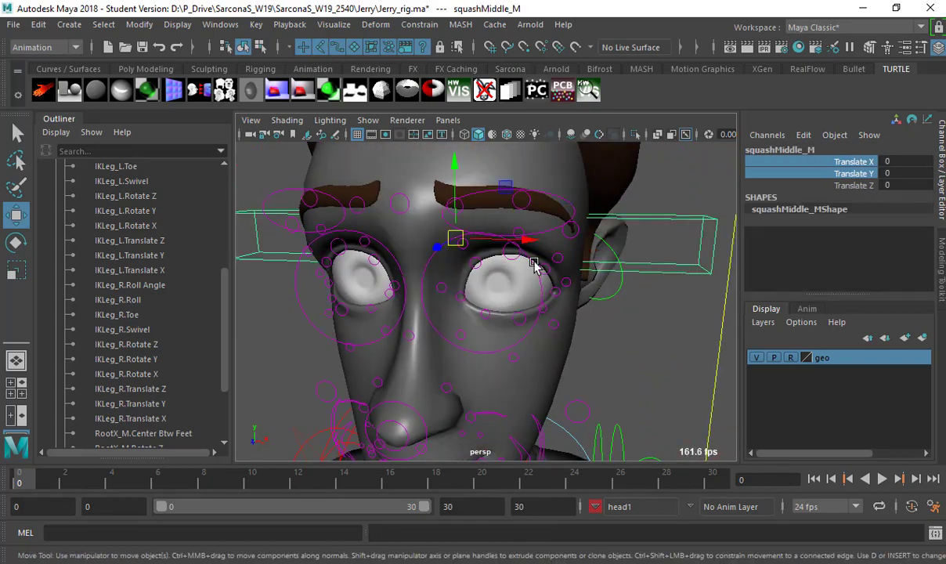
key("bracketleft")
left_click(599, 390)
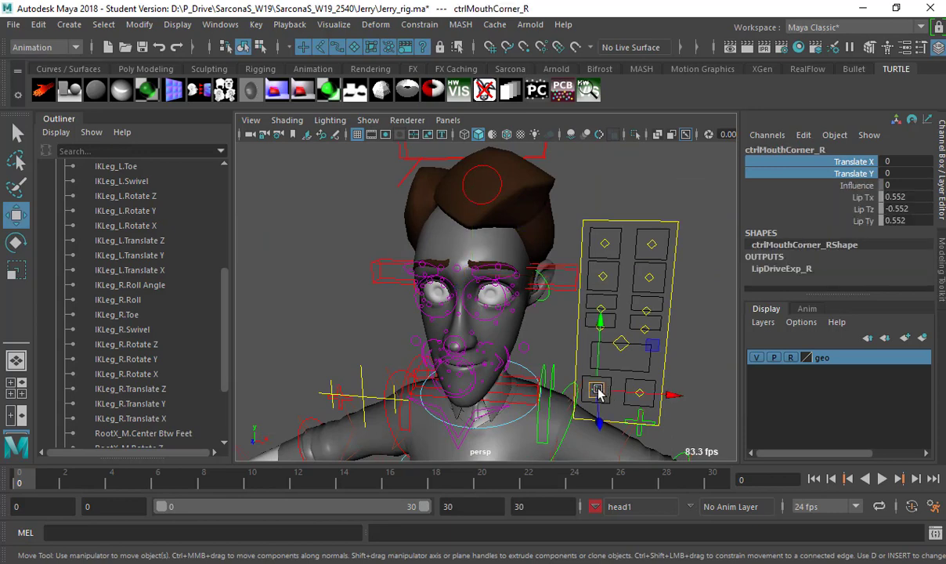
left_click(621, 345)
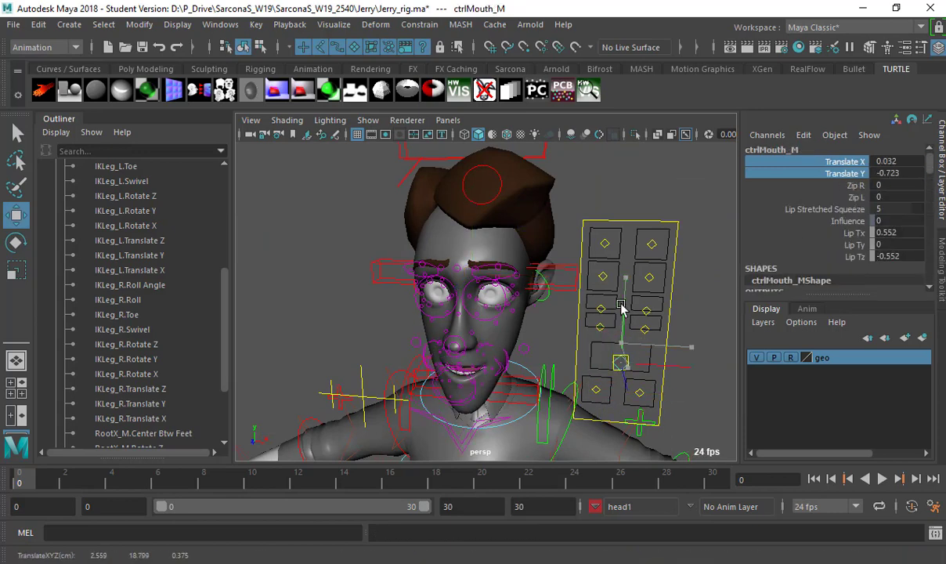
left_click_drag(621, 345, 648, 327)
key("ctrl+z")
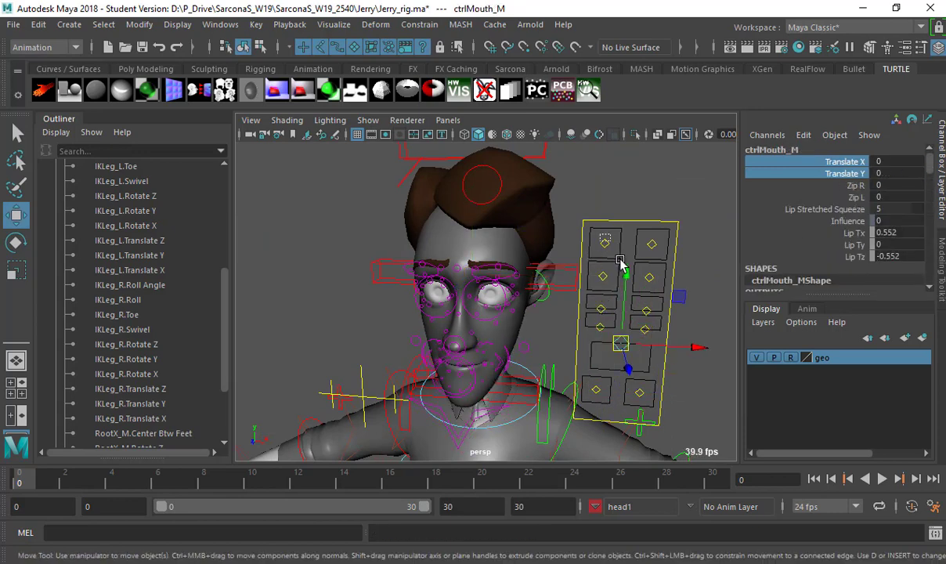
left_click(603, 245)
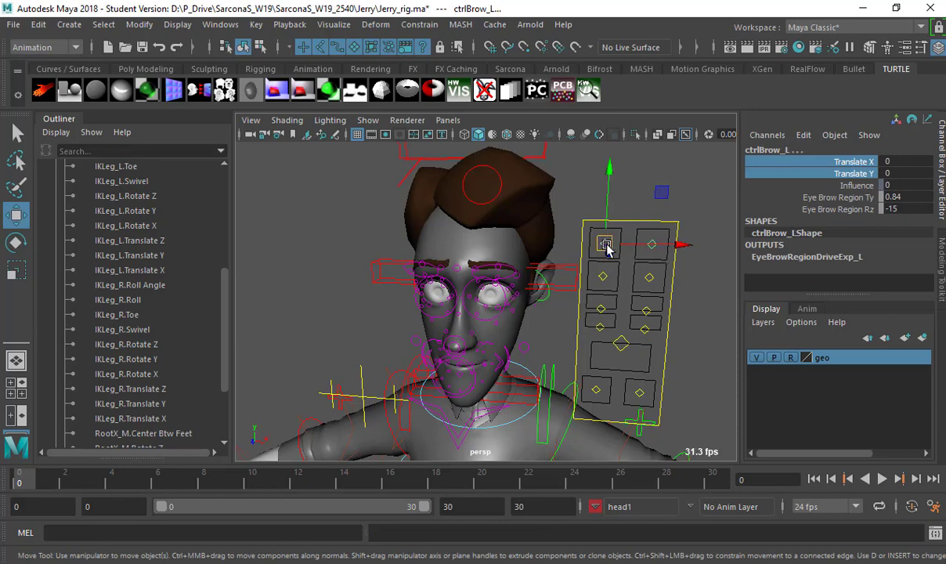
left_click_drag(608, 245, 647, 291)
key("ctrl+z")
left_click_drag(566, 298, 643, 266, "alt")
key("ctrl+z")
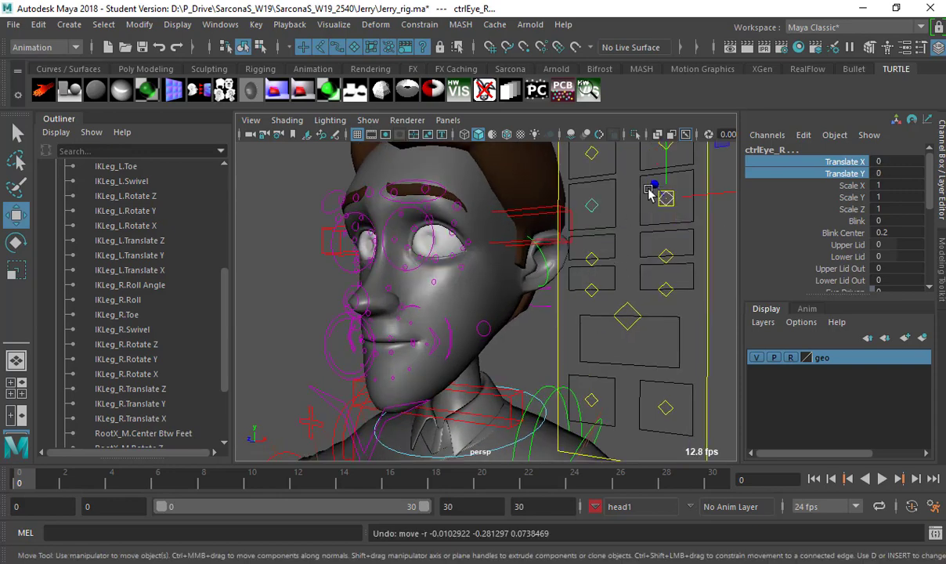
left_click_drag(668, 143, 667, 154)
key("ctrl+z")
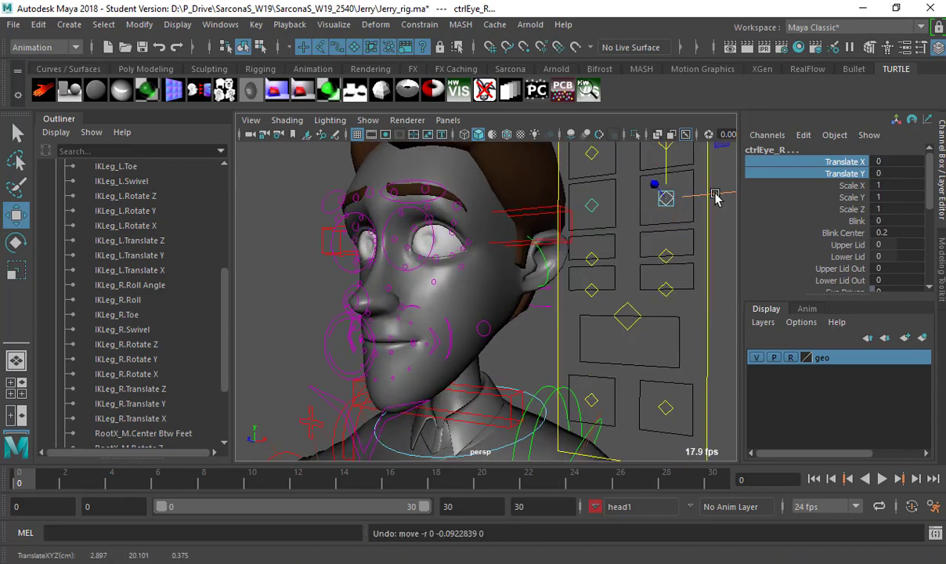
left_click_drag(715, 197, 640, 215)
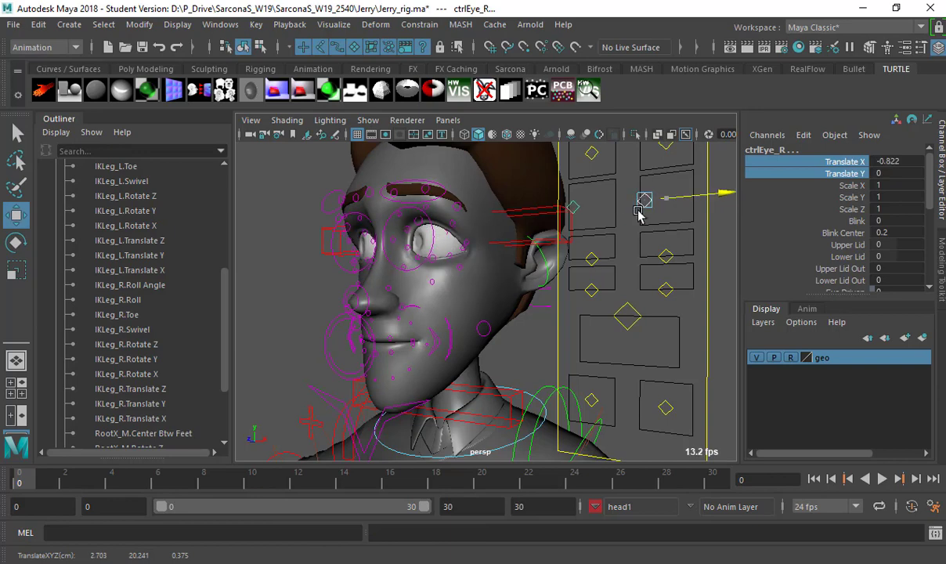
key("ctrl+z")
left_click(666, 257)
left_click(628, 316)
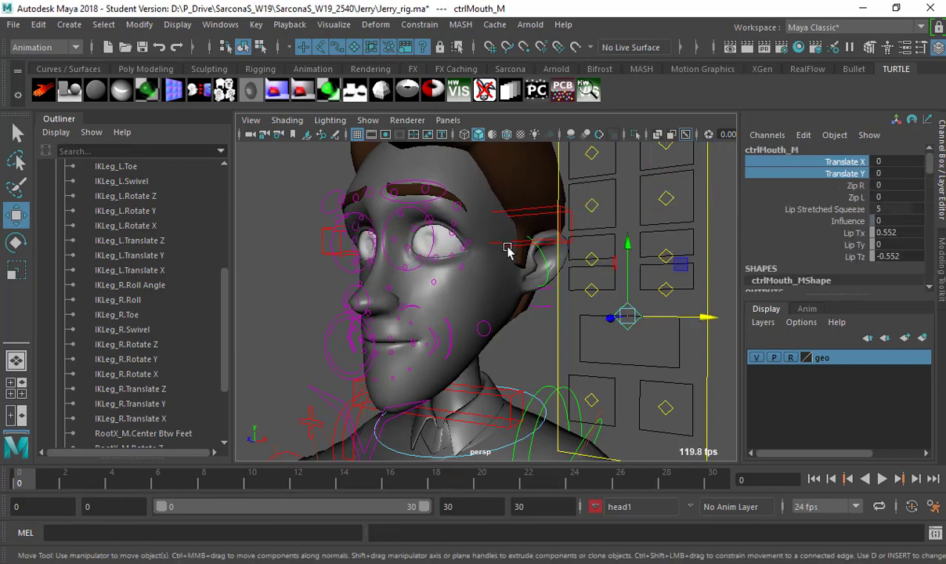
left_click_drag(508, 249, 573, 267, "alt")
scroll(564, 258, "up", 3)
scroll(552, 258, "down", 6)
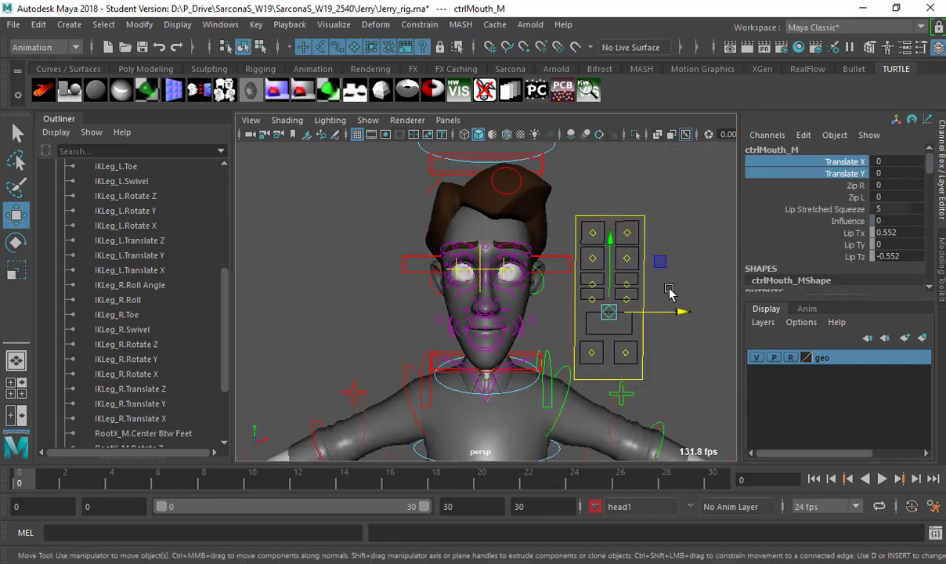
left_click(656, 264)
Collapse the Jerry hierarchy and review the list of character sets.
scroll(595, 251, "down", 5)
left_click_drag(596, 251, 504, 202, "alt")
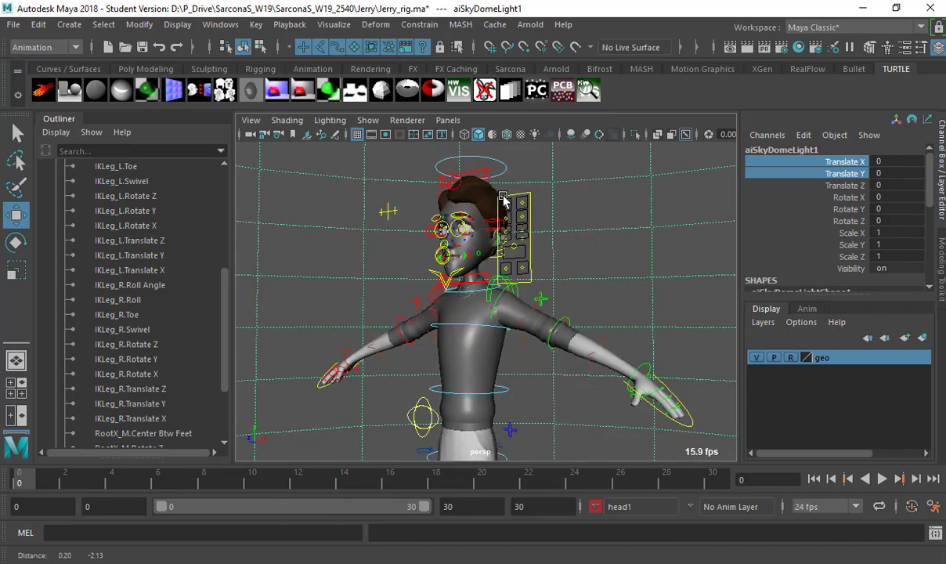
scroll(497, 235, "down", 6)
scroll(145, 266, "up", 5)
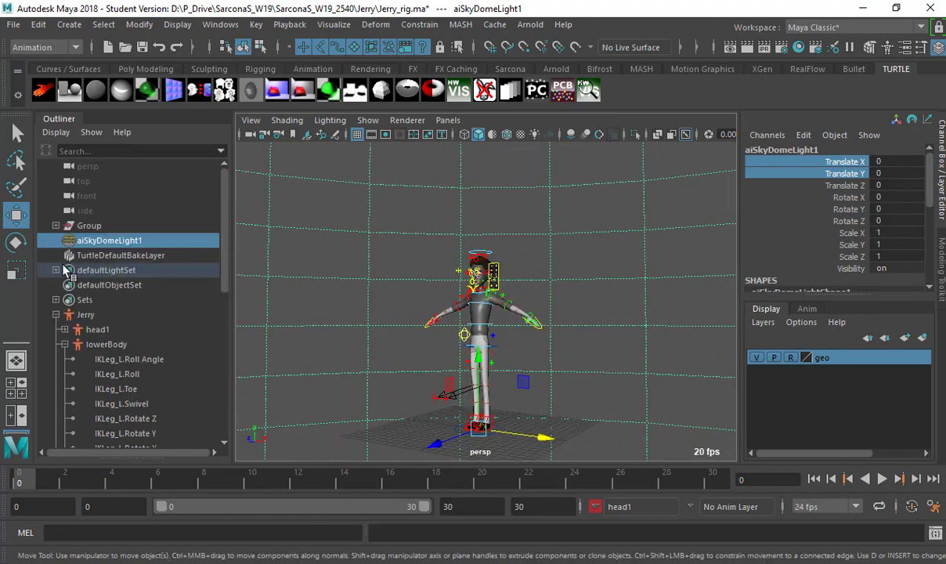
left_click(56, 314)
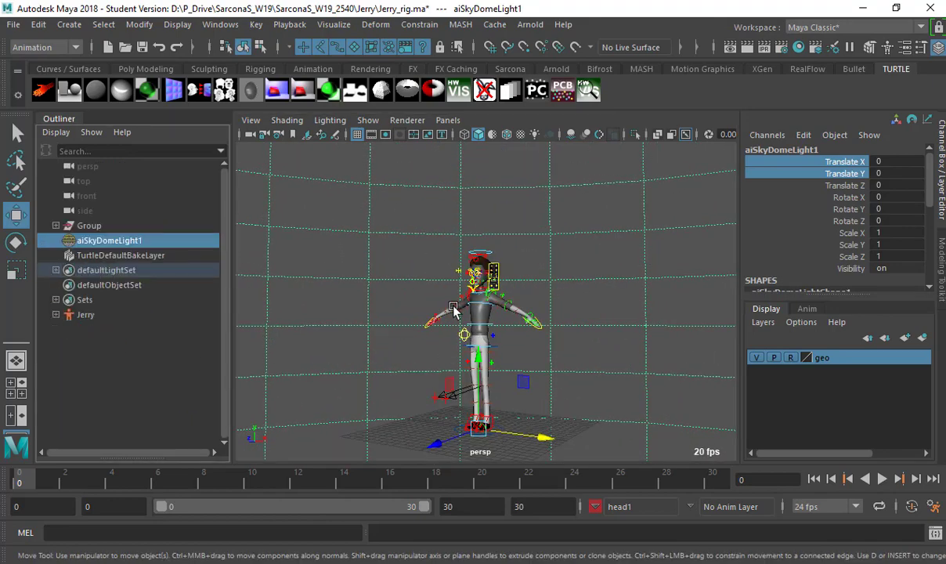
left_click(619, 509)
mouse_move(689, 538)
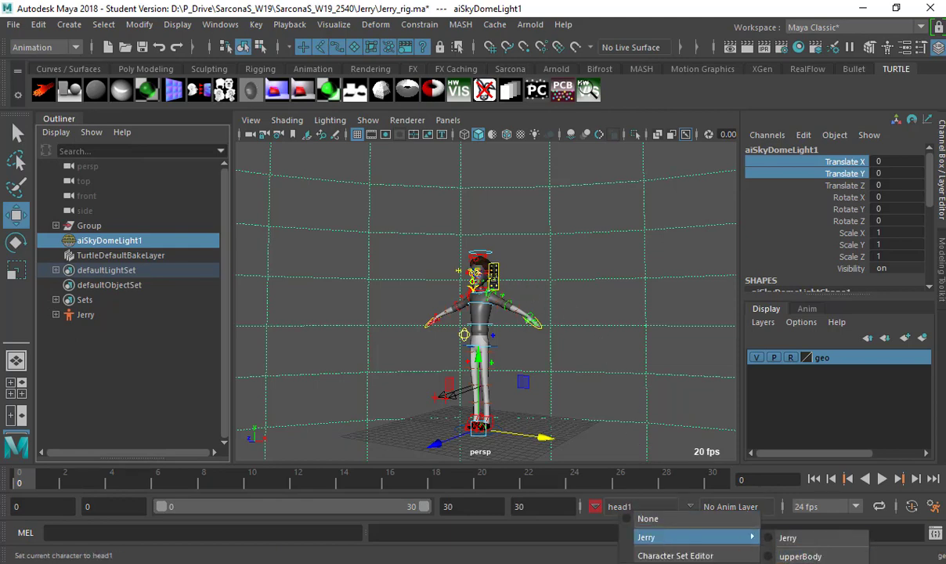
left_click(386, 237)
Save the scene as Sarcona_JerryReadyToPose in Maya Binary format.
left_click(14, 24)
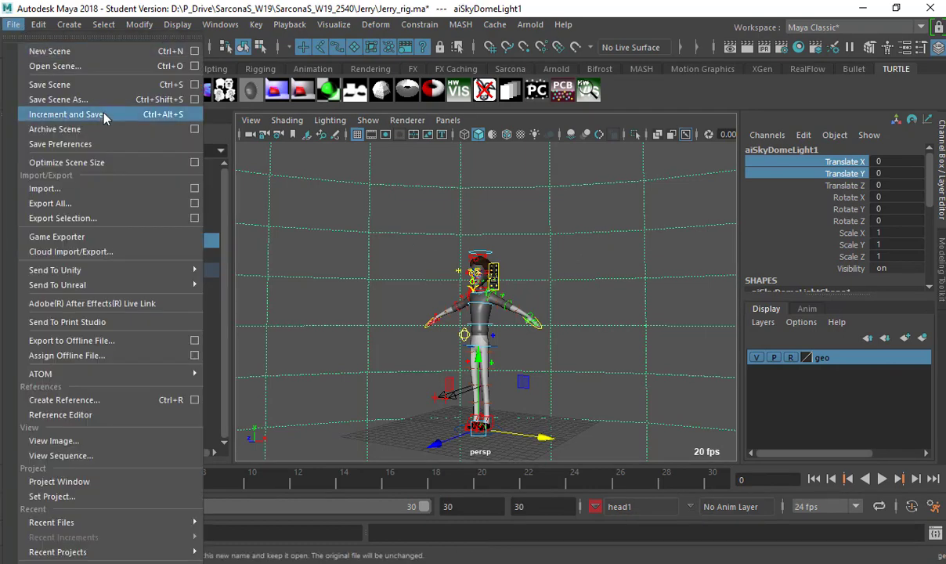
left_click(95, 99)
key("BackSpace")
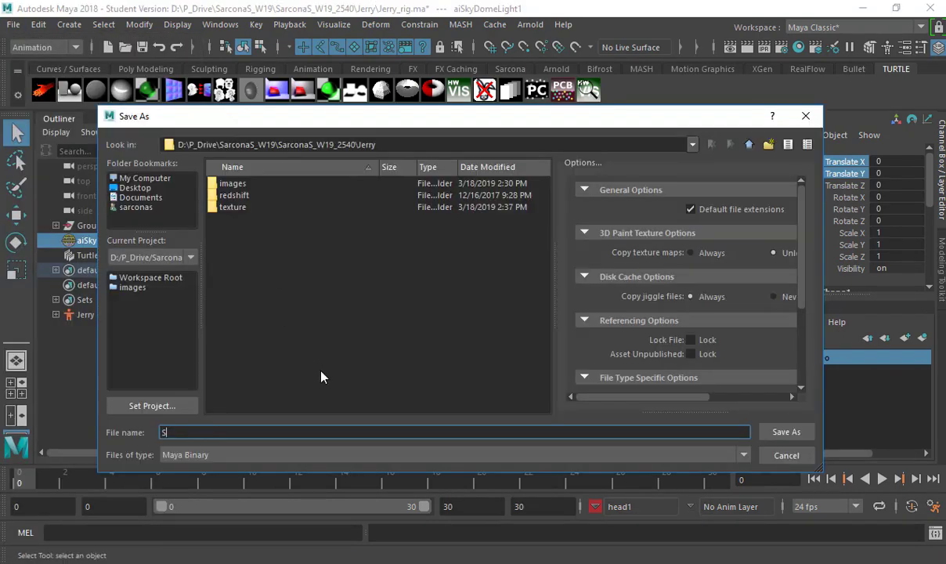
type("Sarcoan")
key("BackSpace")
key("BackSpace")
type("na_Re")
key("BackSpace")
key("BackSpace")
type("JerryReadyTo")
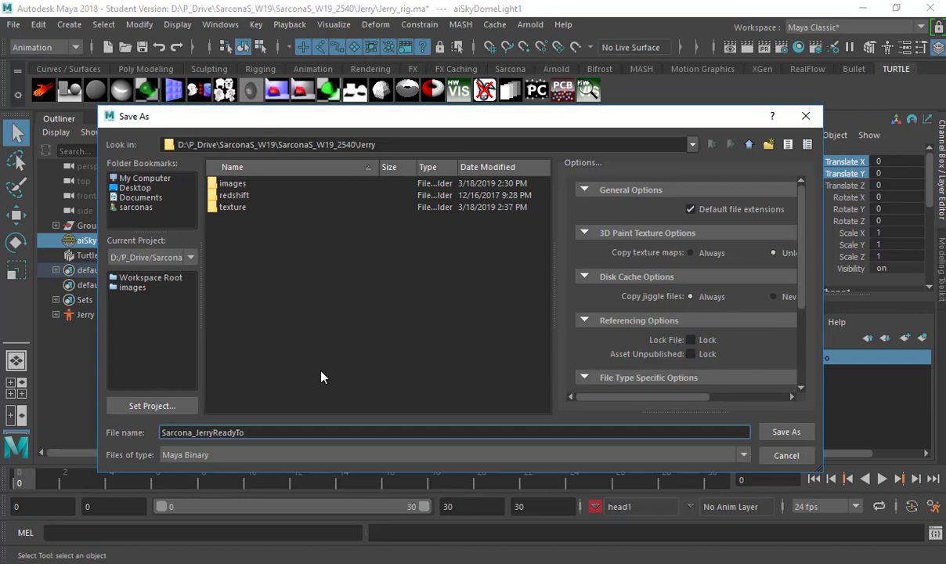
type("Pose")
left_click(284, 458)
left_click(272, 462)
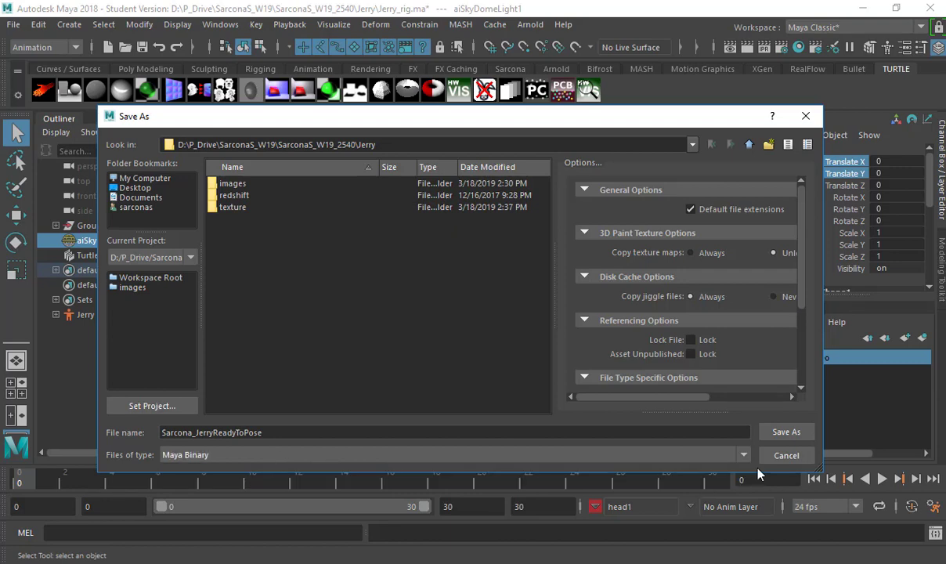
left_click(784, 432)
left_click(418, 282)
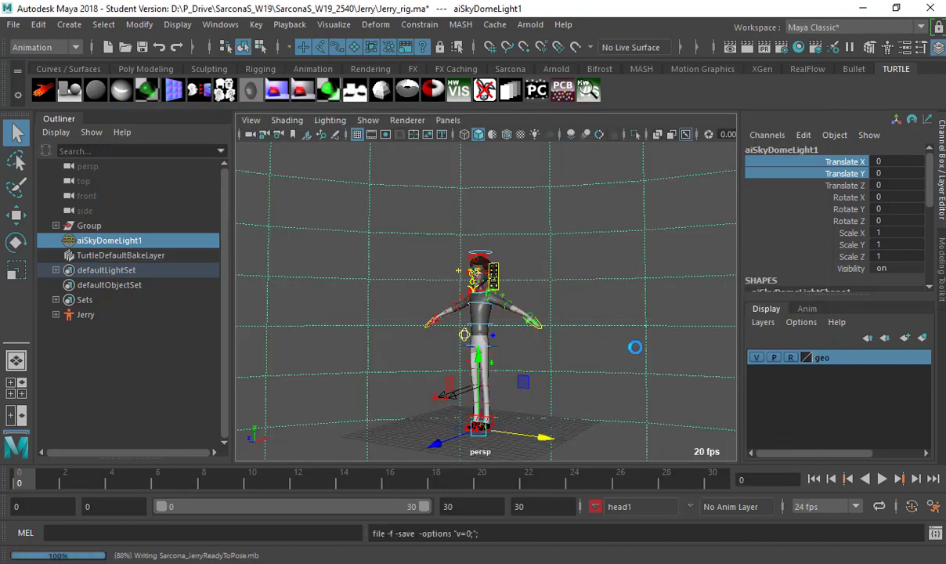
key("w")
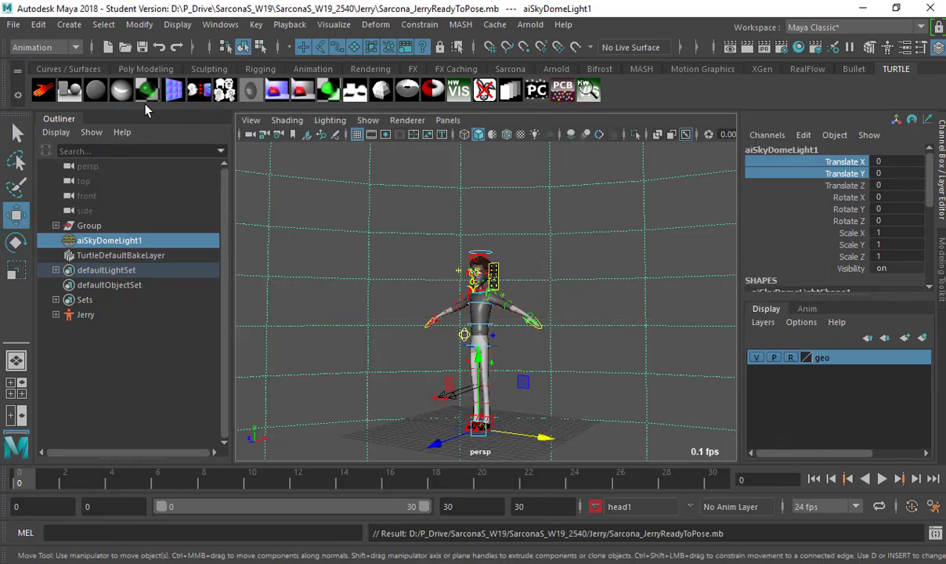
Save another copy as Sarcona_JerryReadyToPose.ma in Maya ASCII format.
left_click(13, 25)
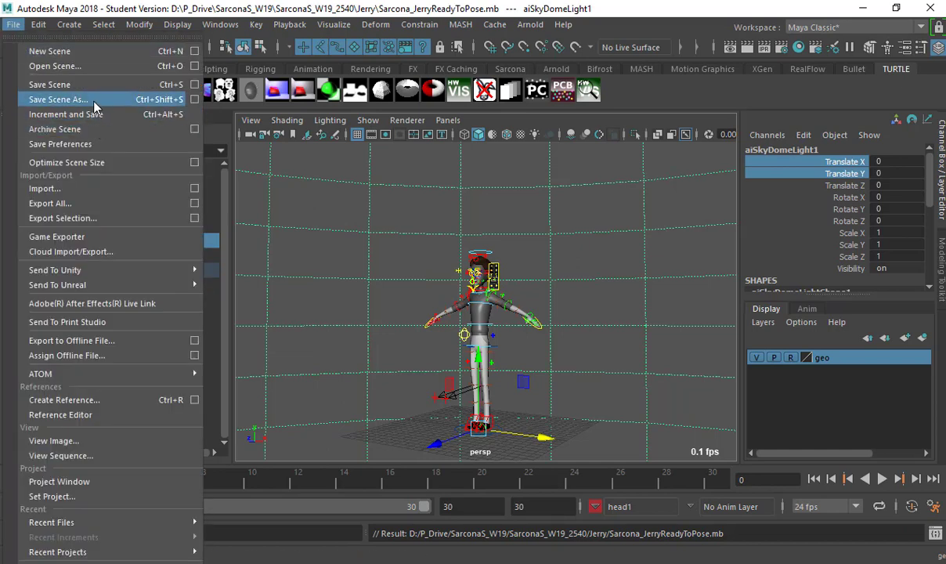
left_click(92, 102)
left_click(286, 454)
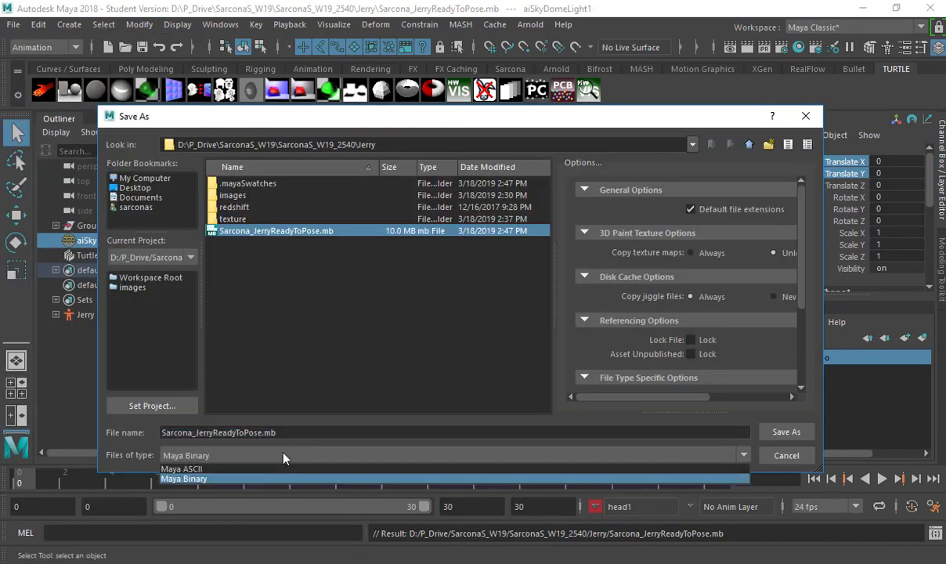
left_click(269, 470)
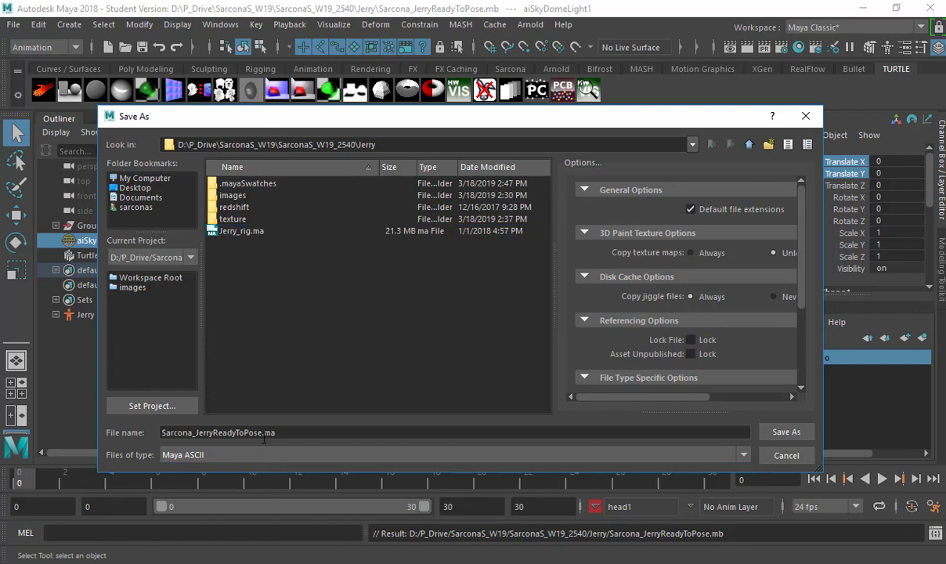
left_click(772, 431)
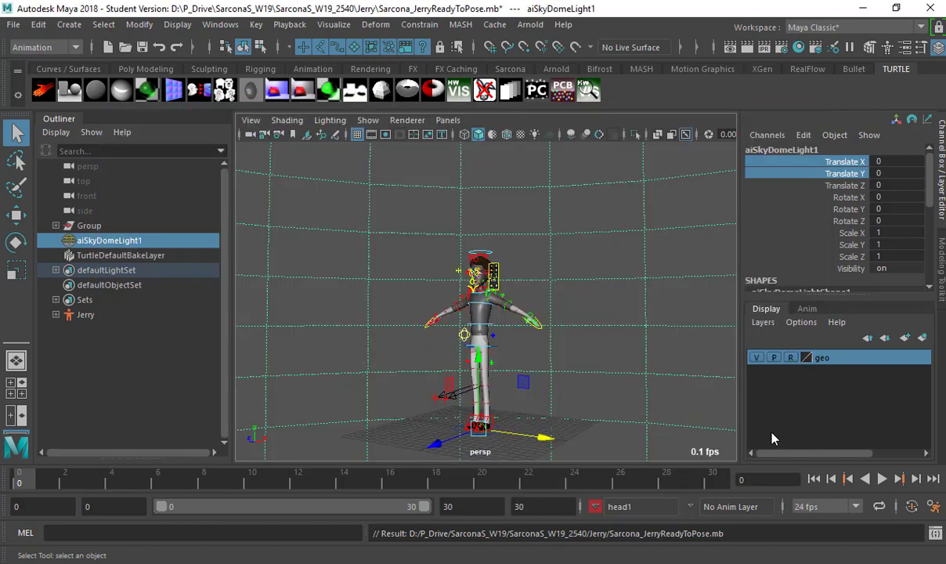
left_click(418, 290)
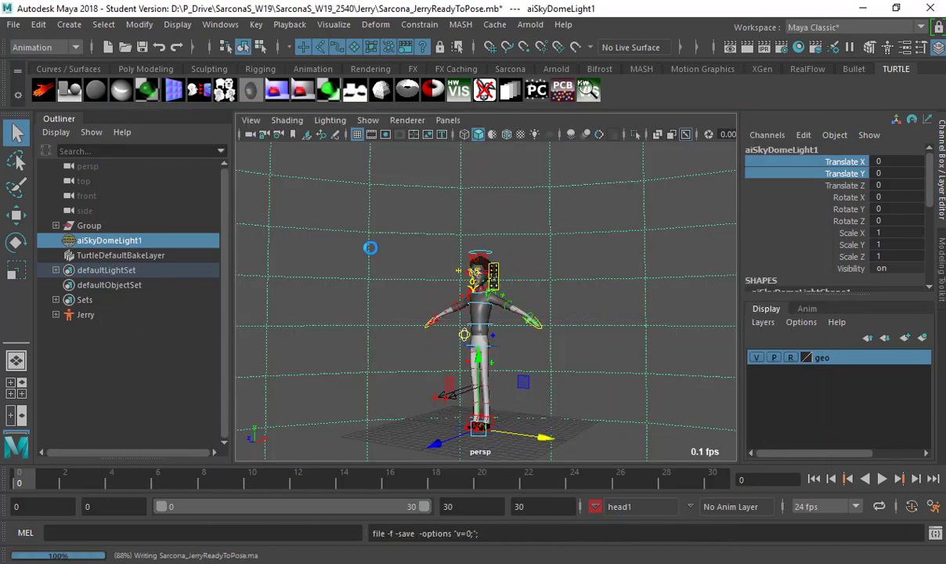
key("w")
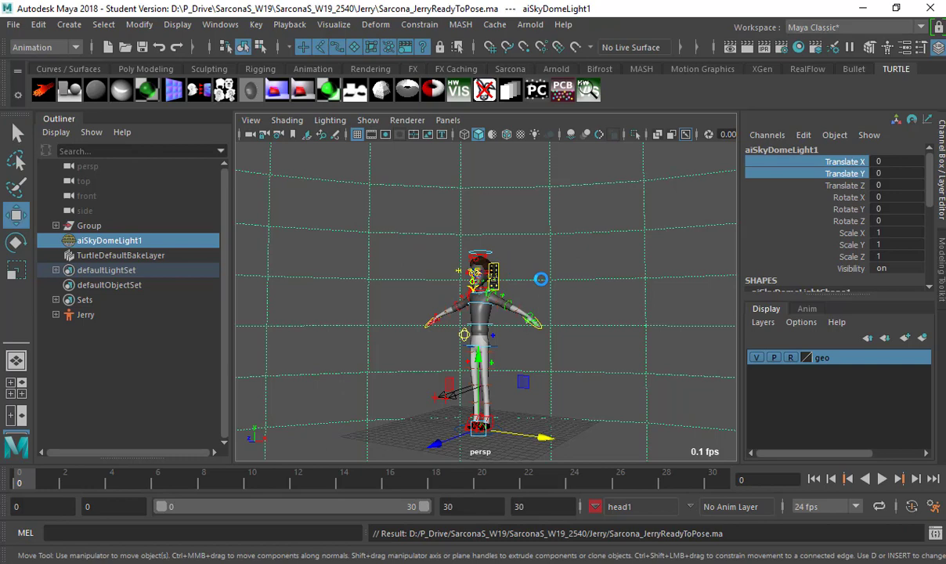
key("ctrl+o")
Open Andy_ReadyToPose.ma from Fall2018/Sarcona_2540_F18/Sarcona_CharacterRig/scenes, dismissing the warnings.
left_click(747, 147)
left_click(746, 147)
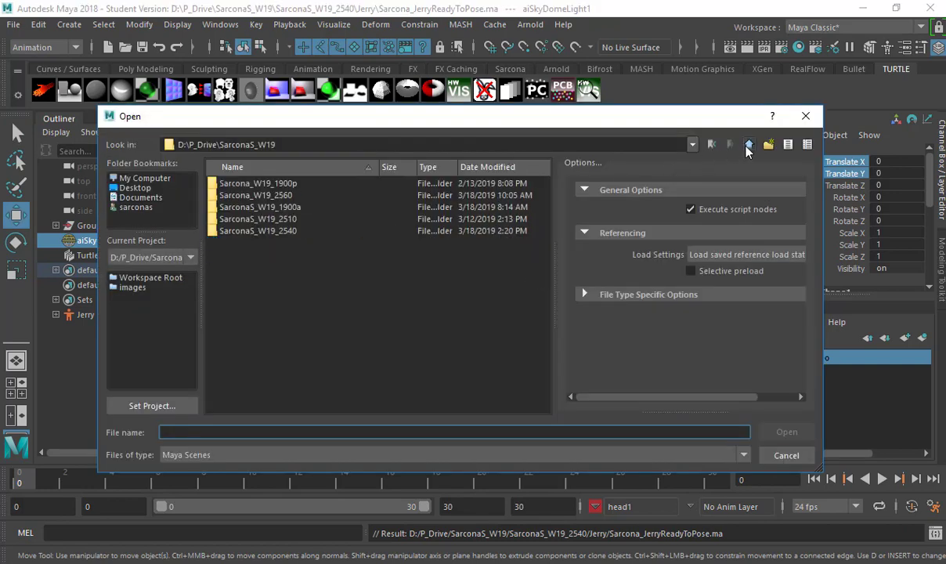
left_click(746, 148)
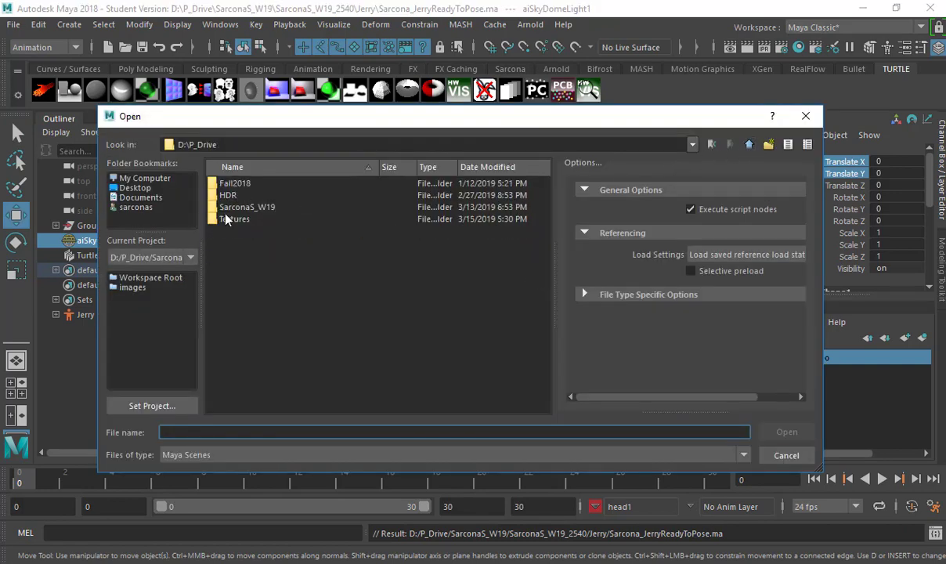
double_click(240, 185)
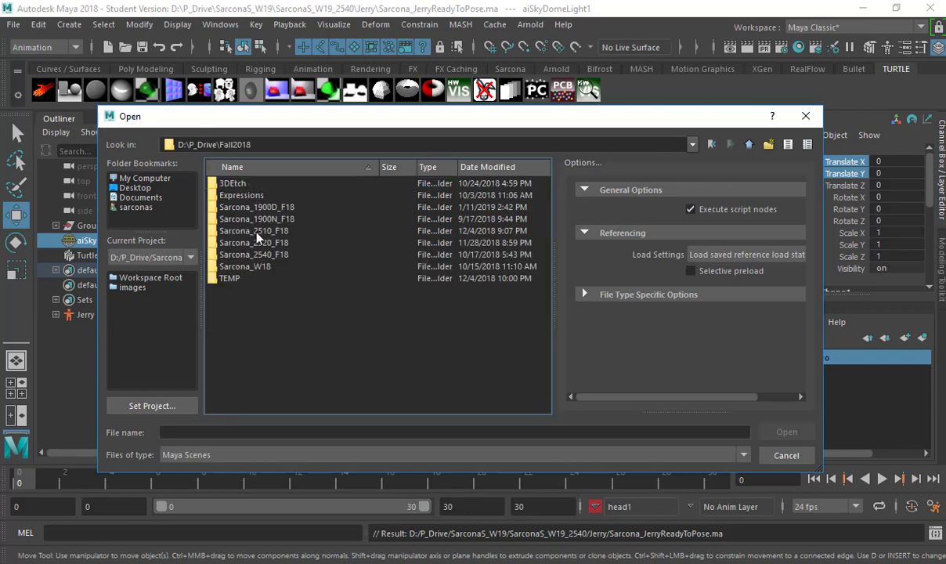
double_click(243, 255)
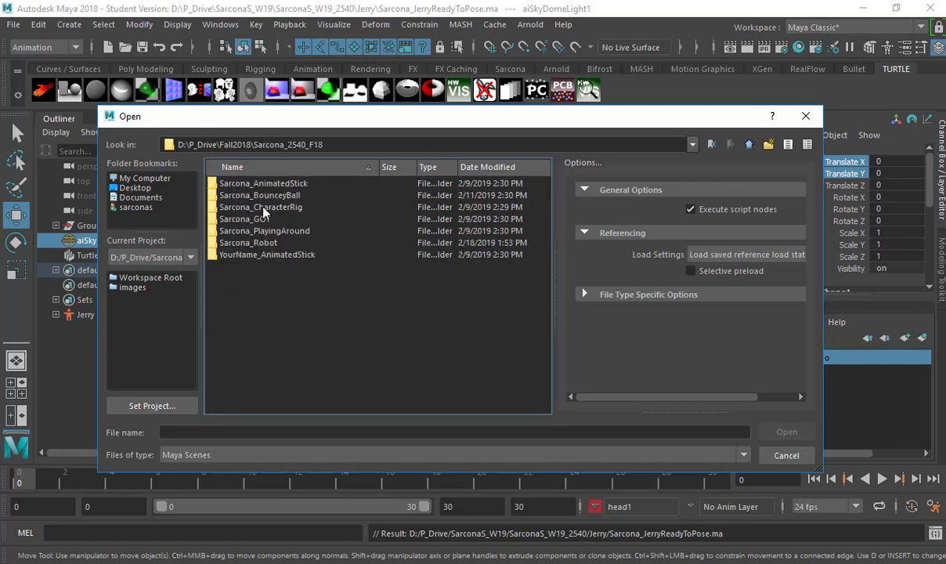
double_click(264, 208)
double_click(234, 273)
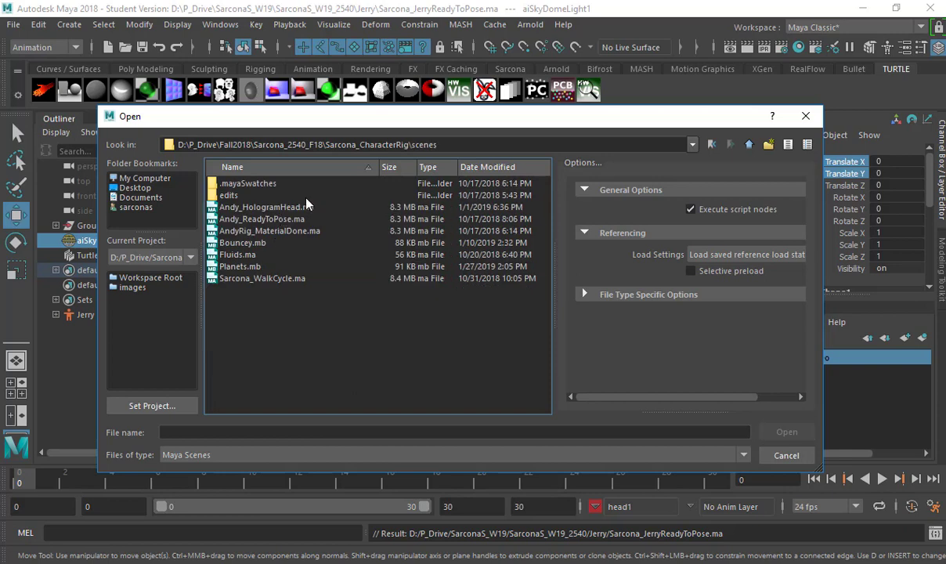
left_click(280, 220)
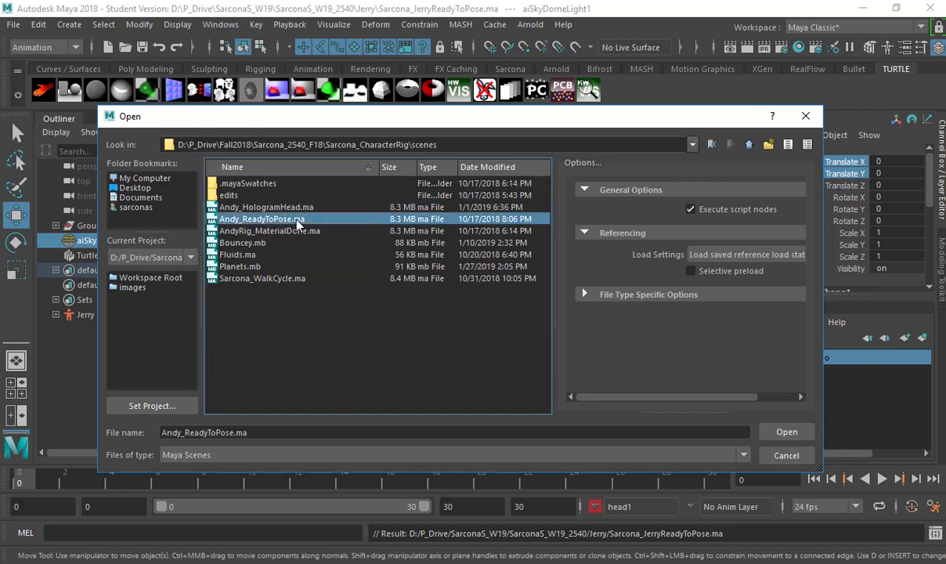
double_click(297, 222)
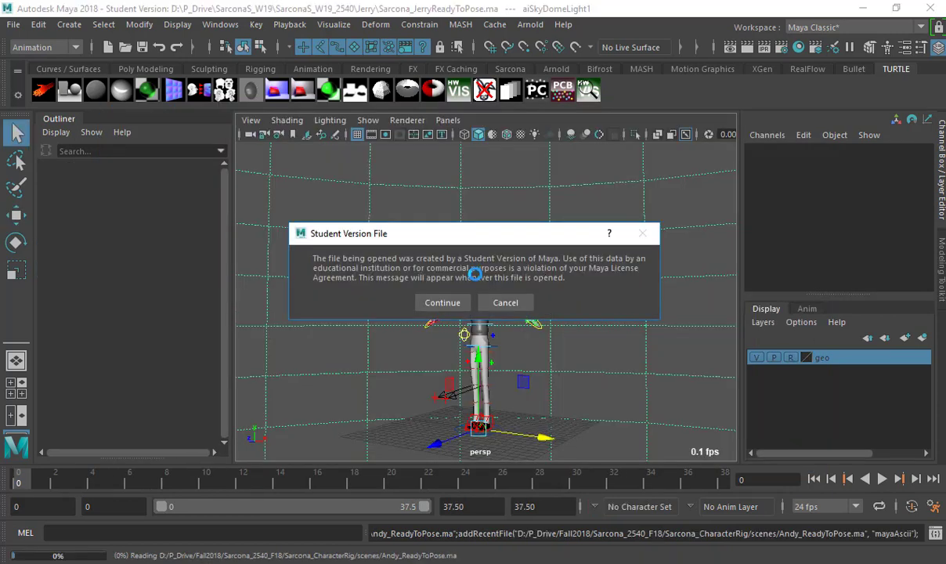
left_click(441, 296)
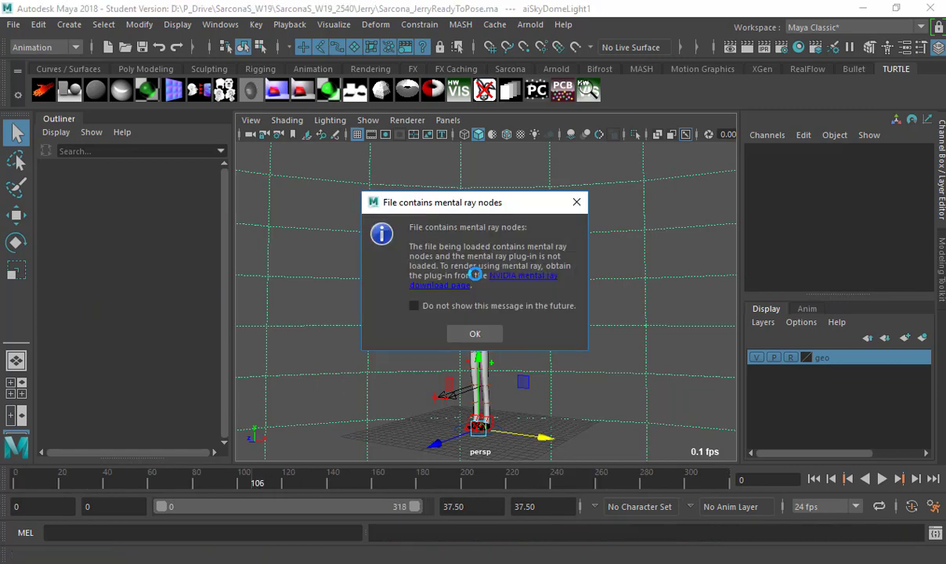
key("Return")
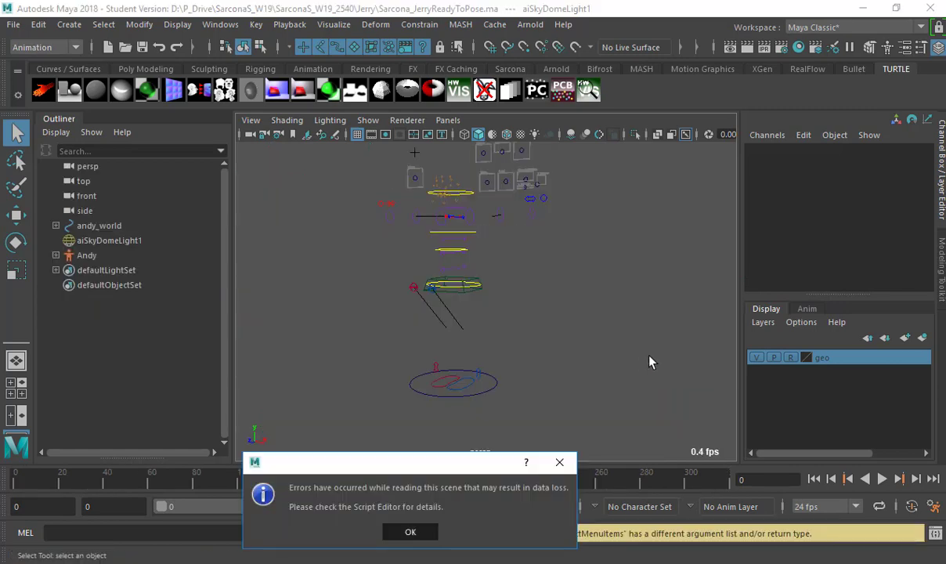
key("Return")
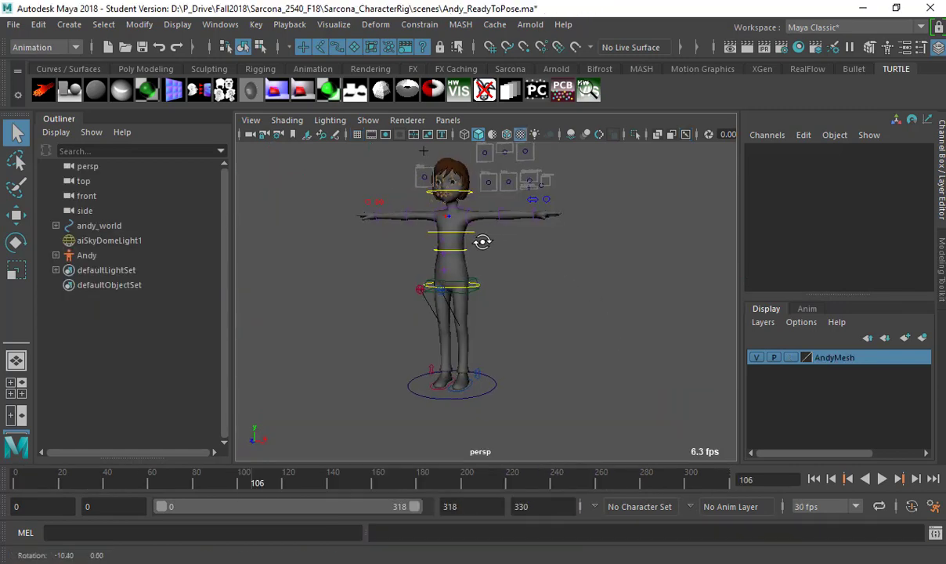
Show textured shading and inspect the Andy, Head, LowerBody and UpperBody character sets.
key("6")
scroll(492, 243, "up", 5)
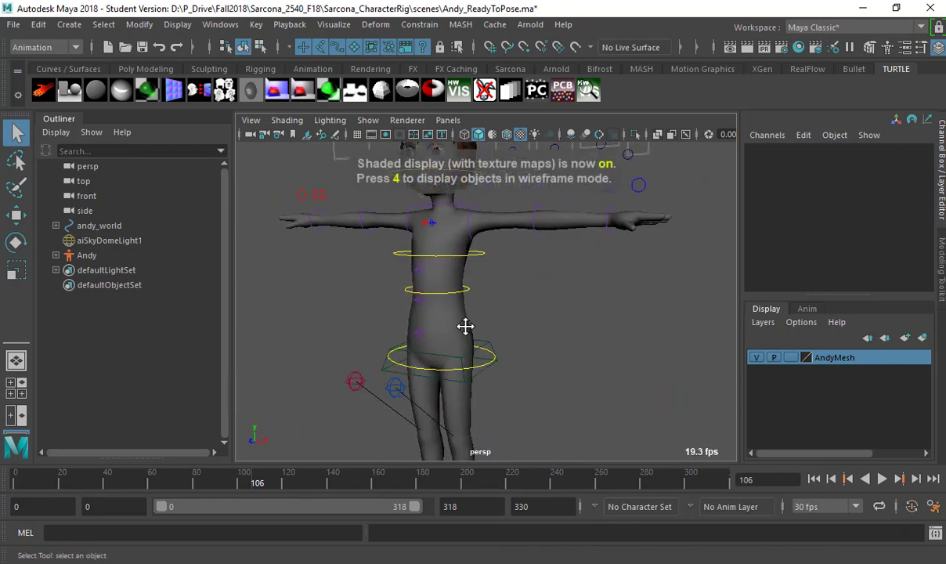
scroll(439, 321, "down", 2)
left_click(91, 258)
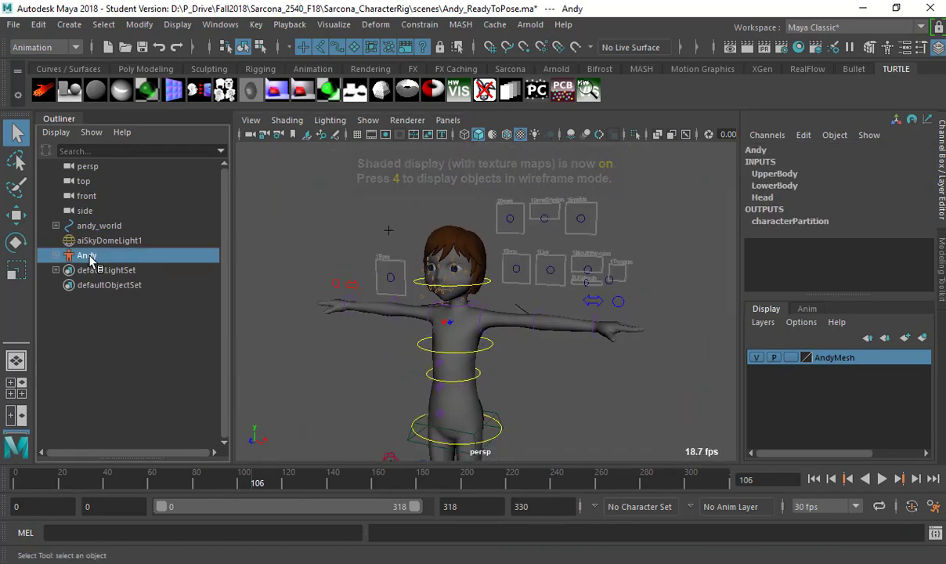
left_click(55, 255)
left_click(95, 269, "ctrl")
left_click(117, 286)
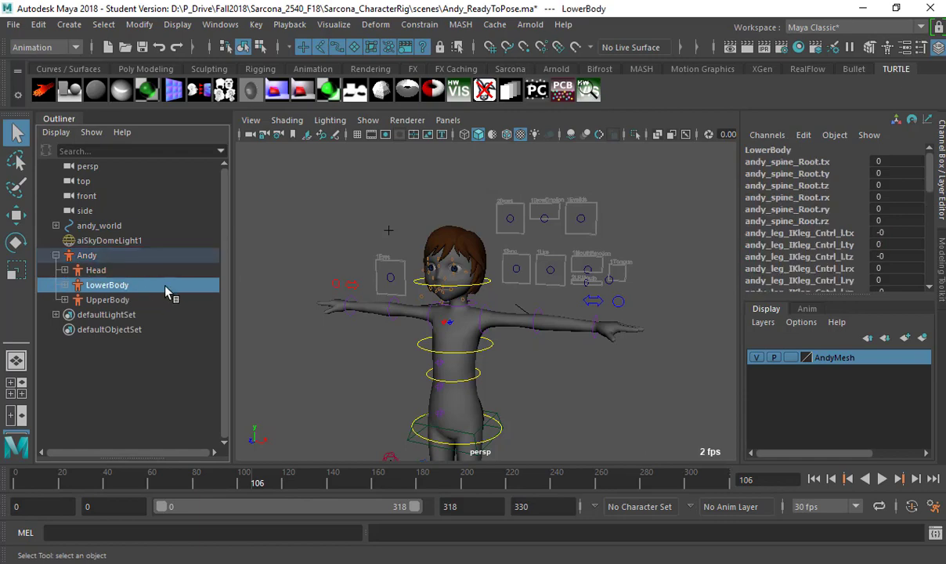
left_click(110, 299)
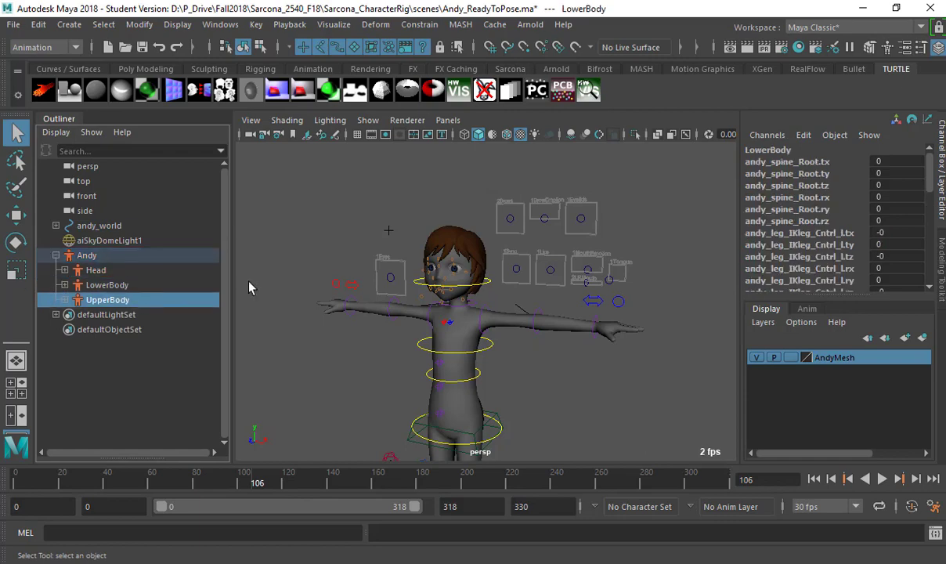
Show the andy materials in Hypershade's Materials tab.
left_click(332, 224)
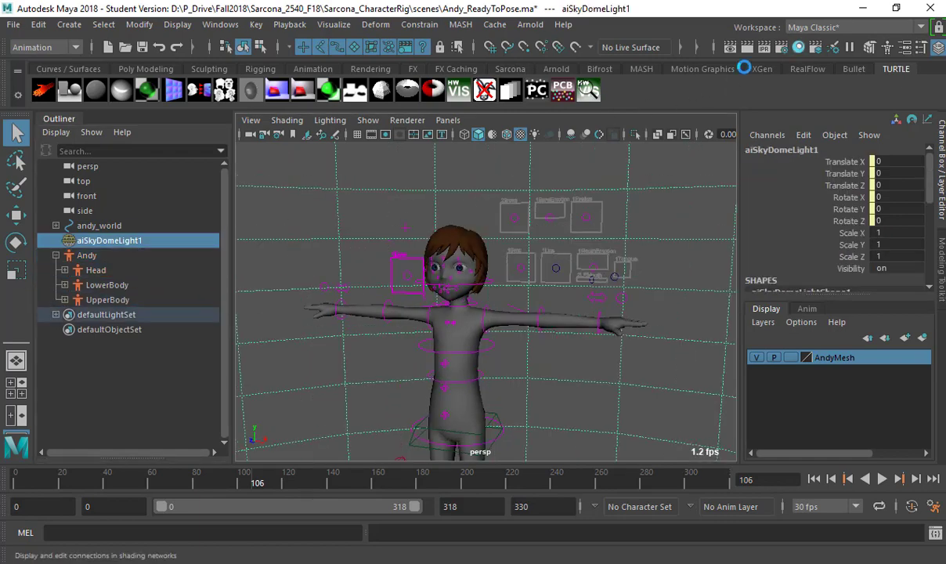
left_click(799, 47)
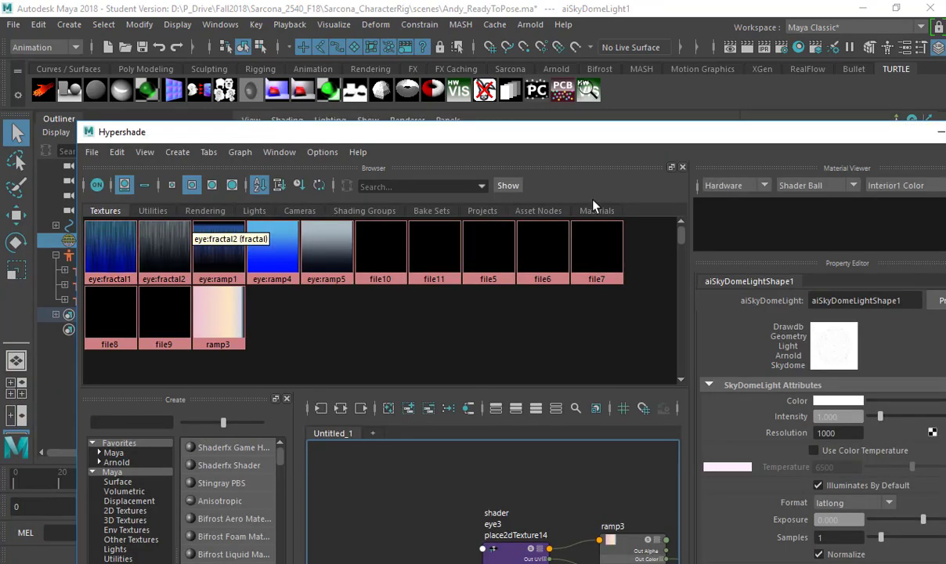
left_click(595, 210)
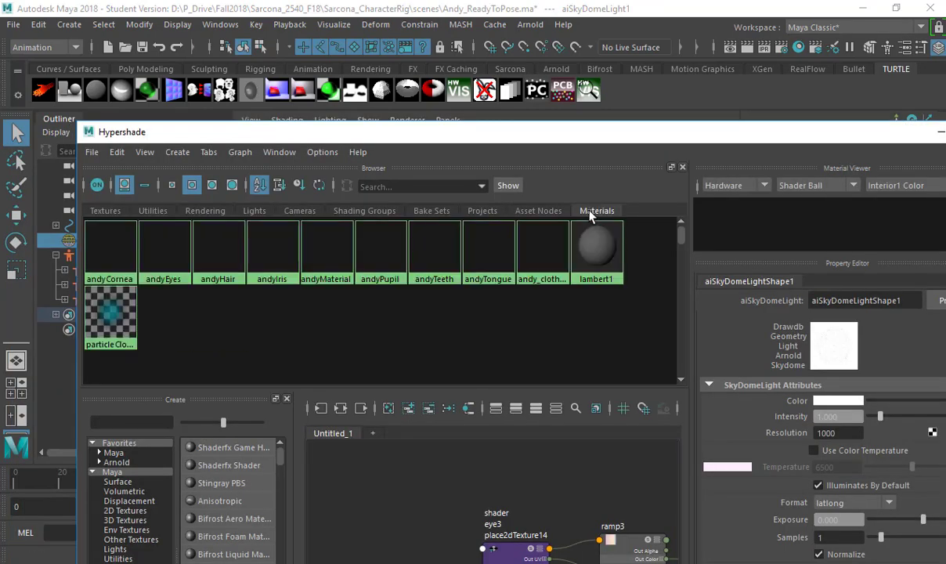
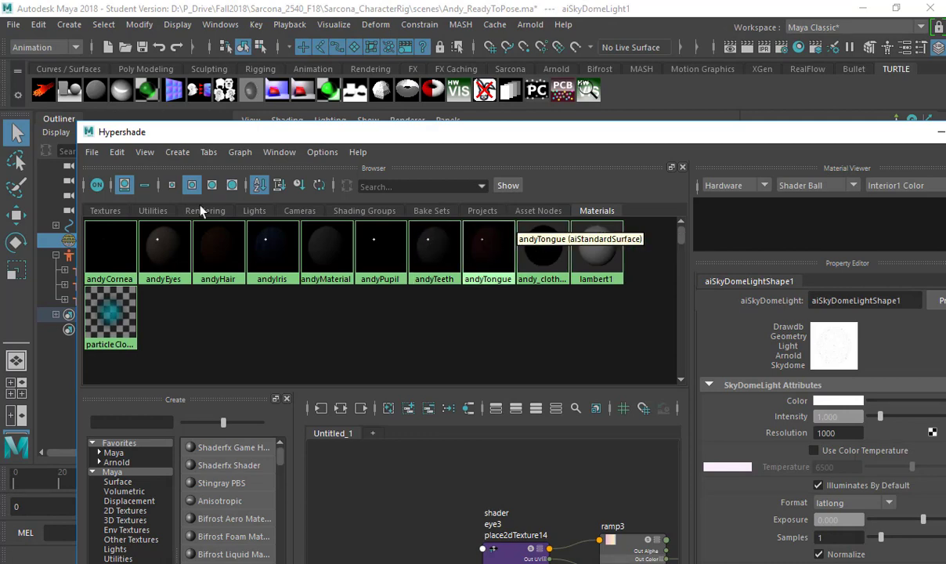
Close the Hypershade and dolly the viewport in on Andy.
double_click(90, 134)
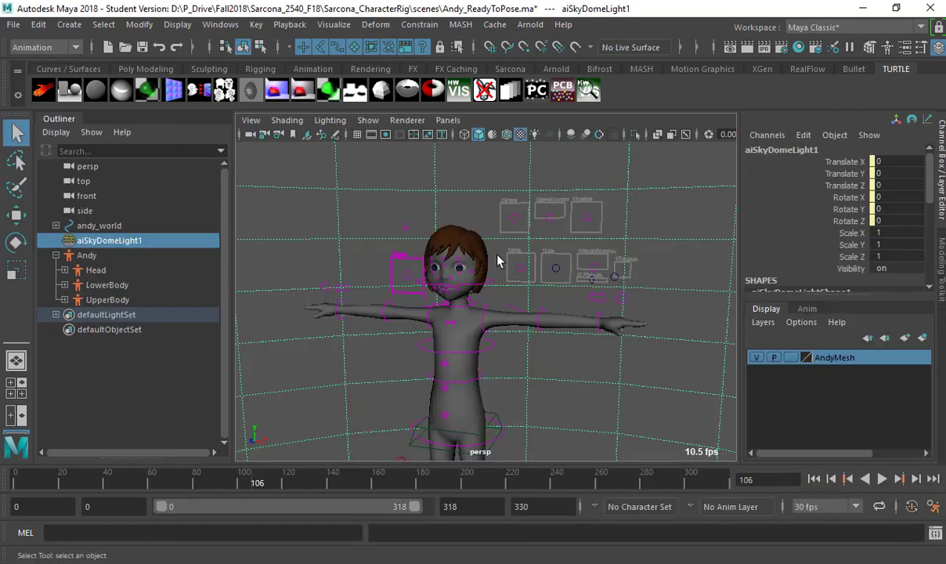
scroll(444, 306, "up", 5)
scroll(462, 321, "down", 5)
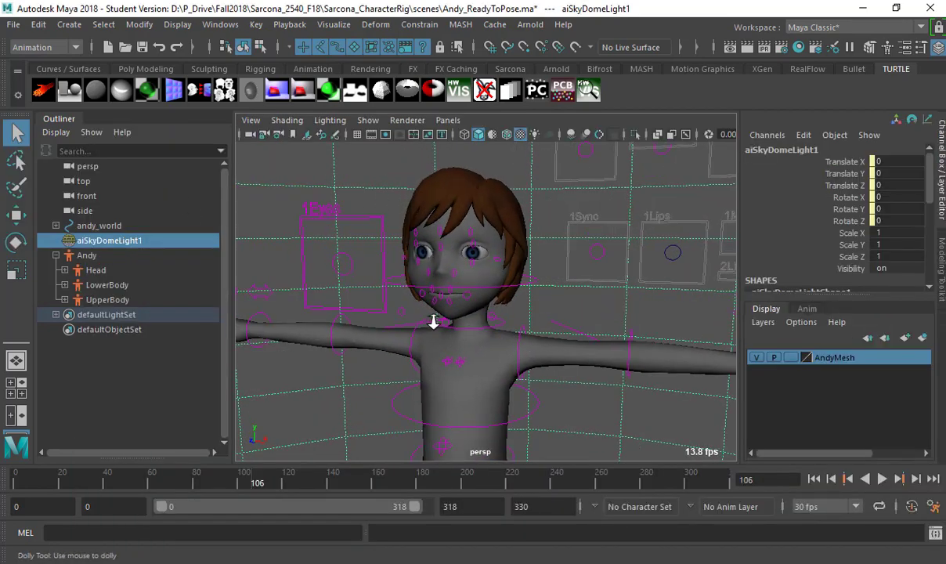
scroll(472, 332, "down", 10)
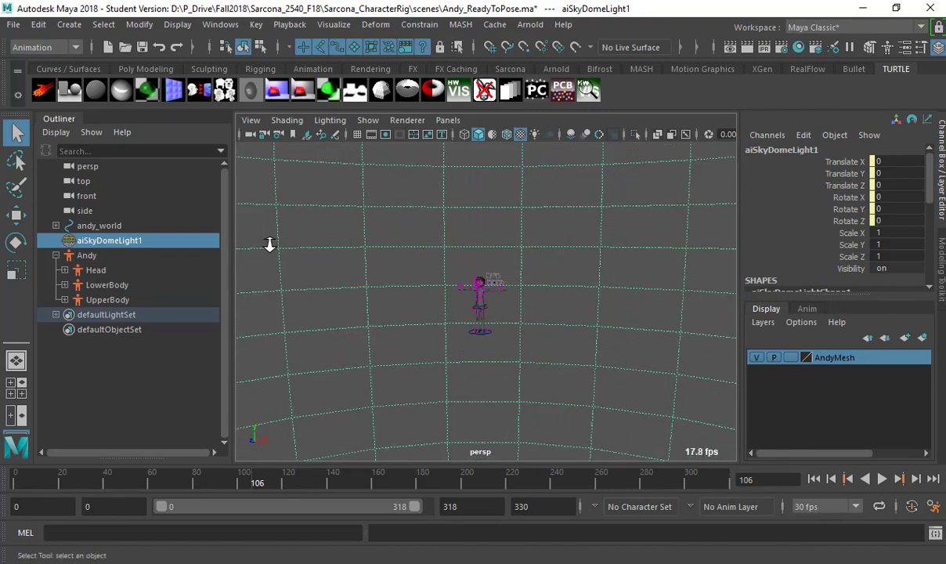
scroll(385, 264, "up", 10)
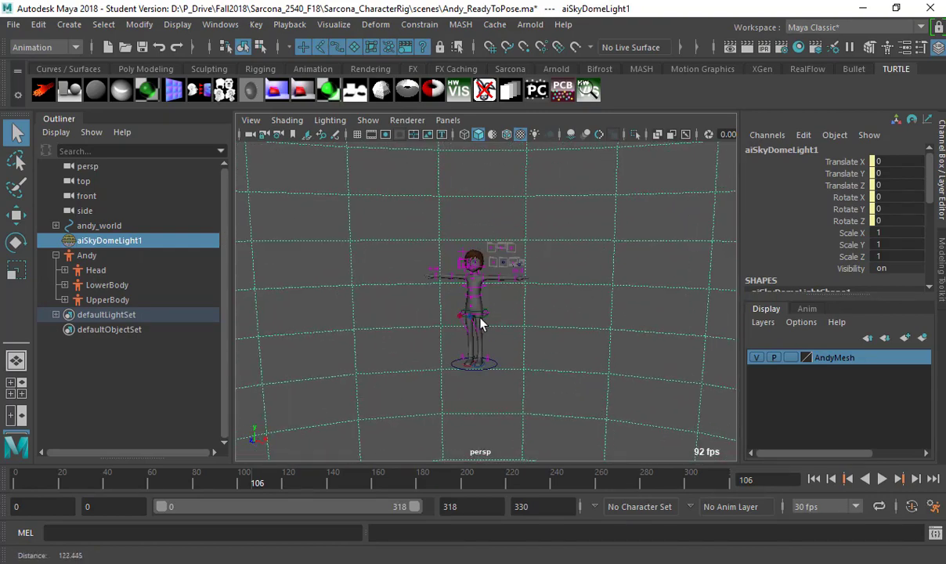
Run an Arnold test render of Andy under the sky dome, then close the RenderView.
left_click(544, 26)
left_click(553, 46)
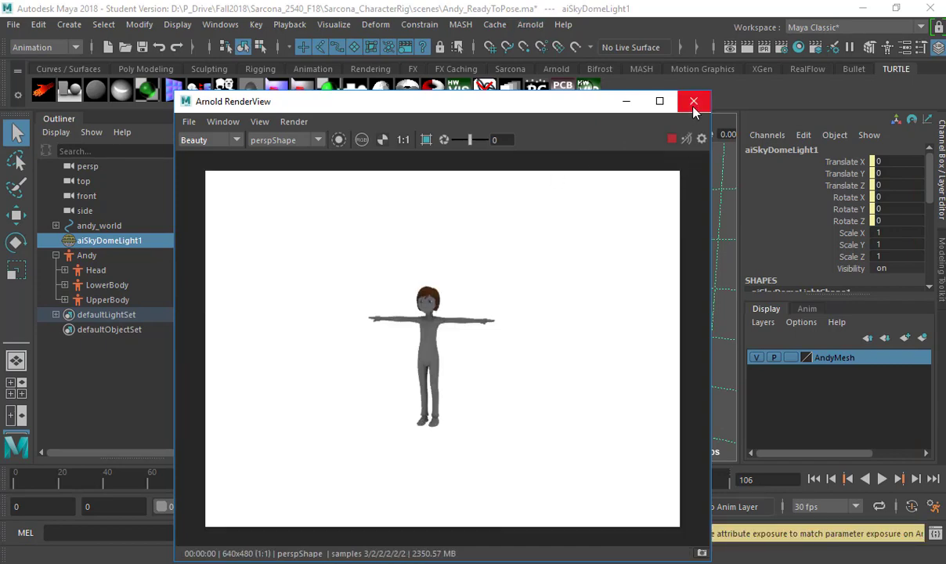
left_click(694, 102)
left_click(14, 26)
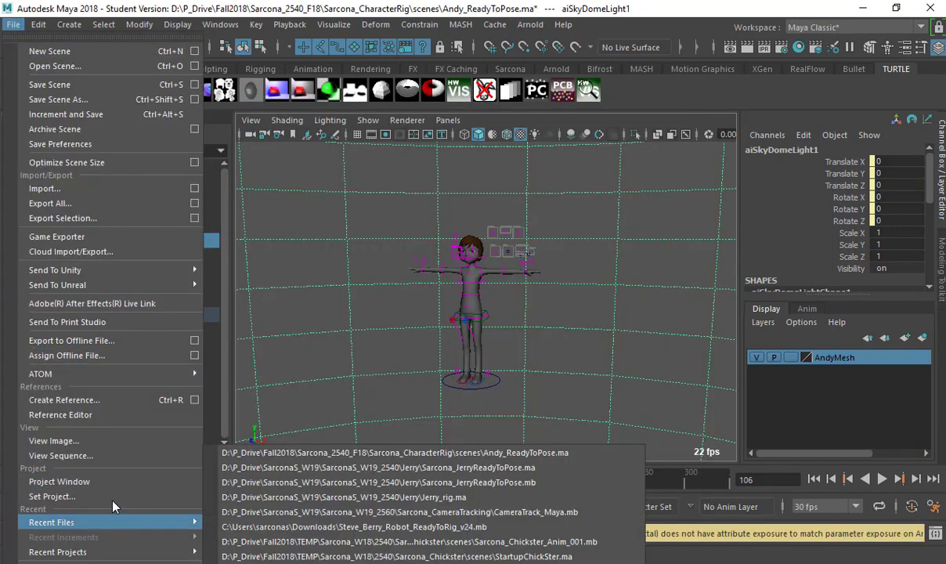
Browse P_Drive > Fall2018 > Sarcona_2540_F18 and set Sarcona_CharacterRig as project, dismissing the workspace warning.
left_click(110, 503)
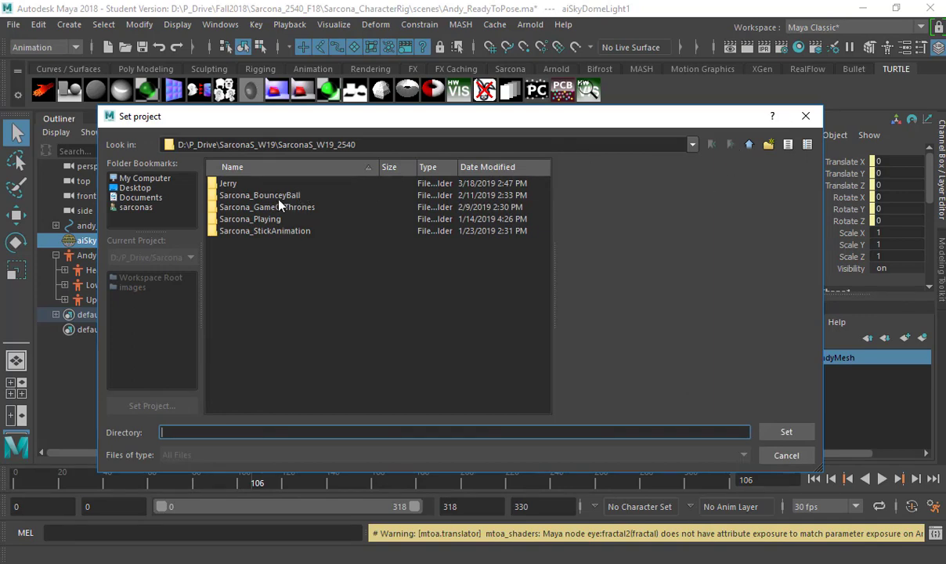
left_click(750, 145)
left_click(751, 146)
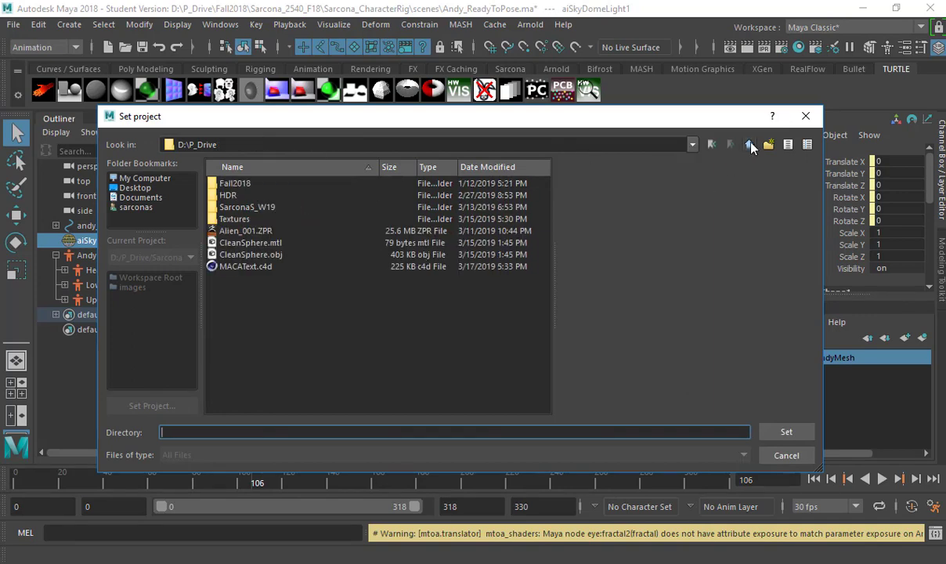
left_click(751, 145)
double_click(235, 278)
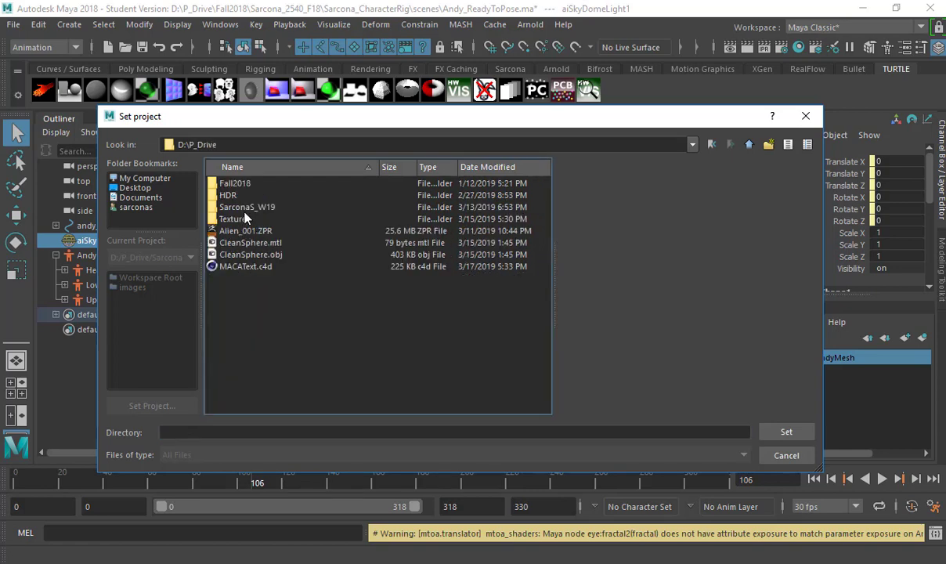
double_click(247, 185)
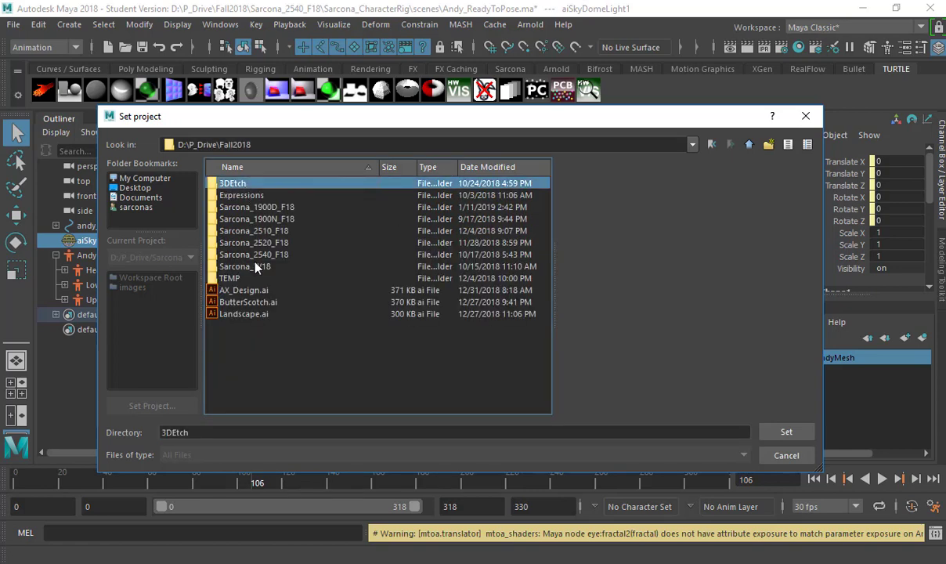
double_click(251, 254)
left_click(245, 206)
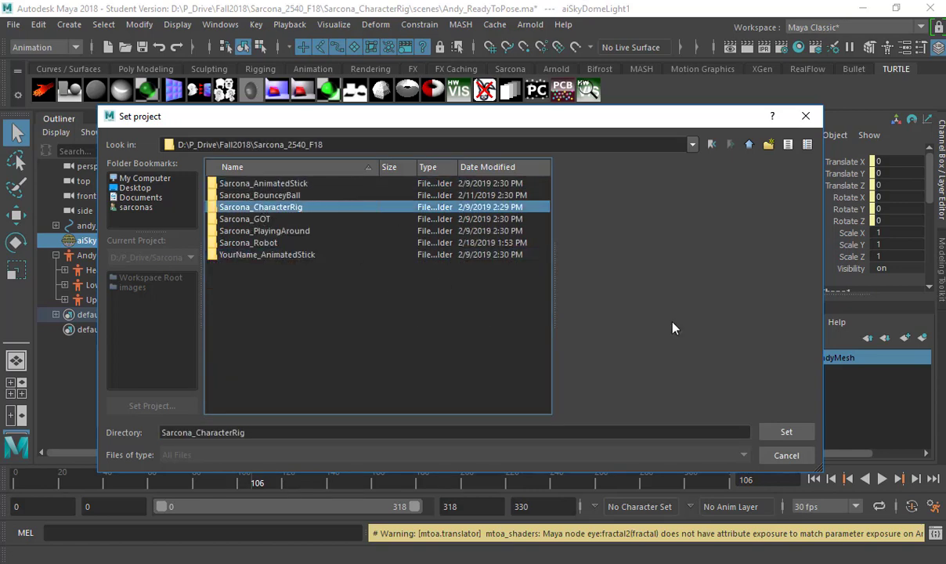
left_click(787, 431)
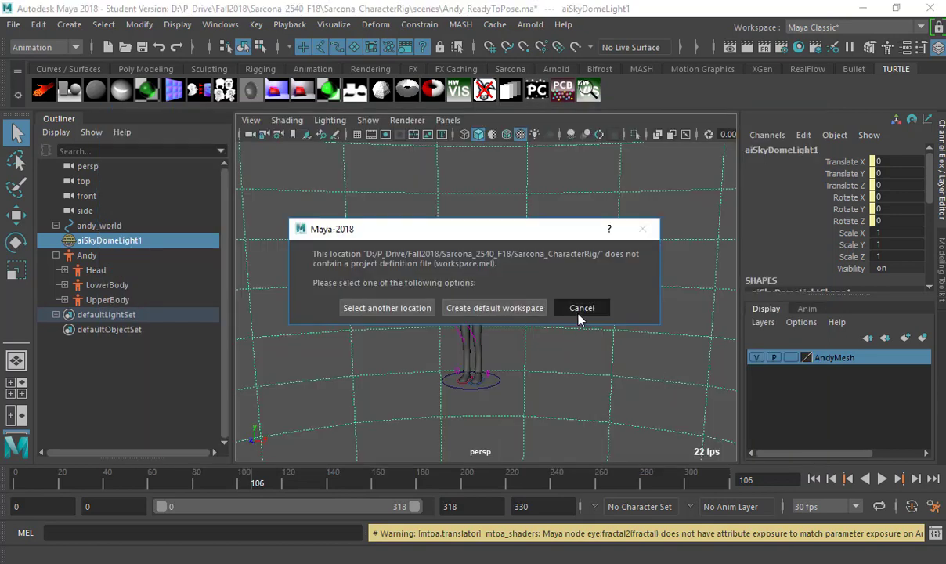
left_click(581, 308)
Set Sarcona_CharacterRig as the project again and create its default workspace.
left_click(13, 24)
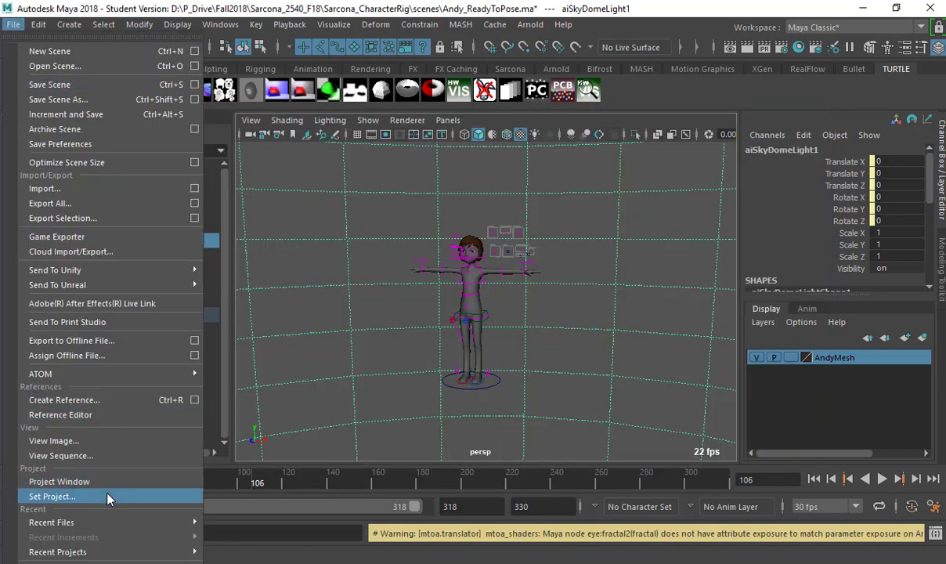
left_click(109, 499)
left_click(748, 145)
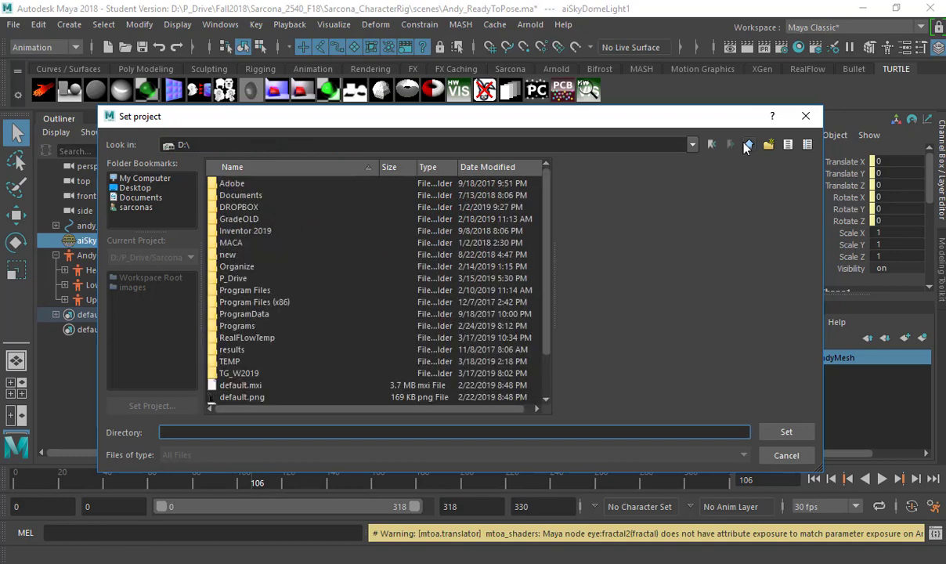
double_click(267, 279)
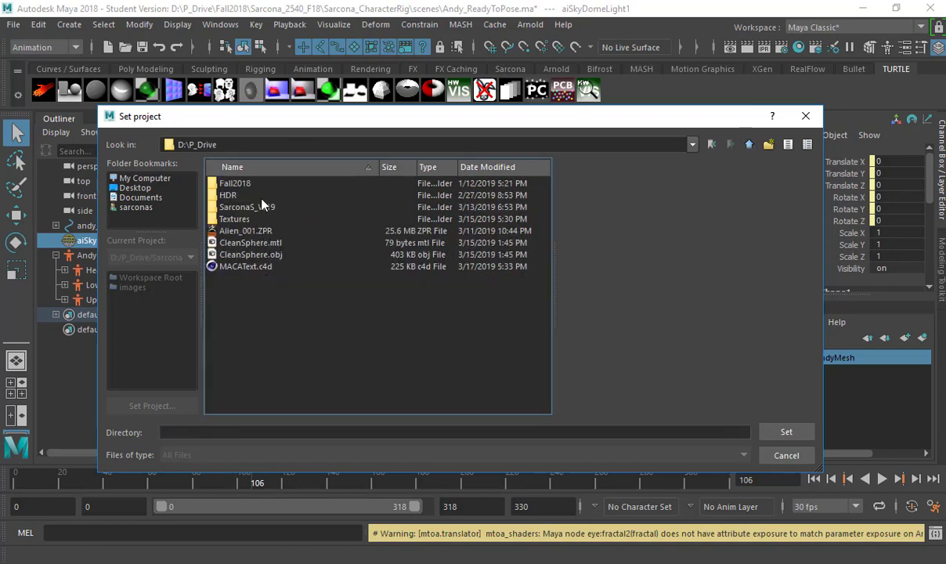
double_click(263, 185)
double_click(244, 243)
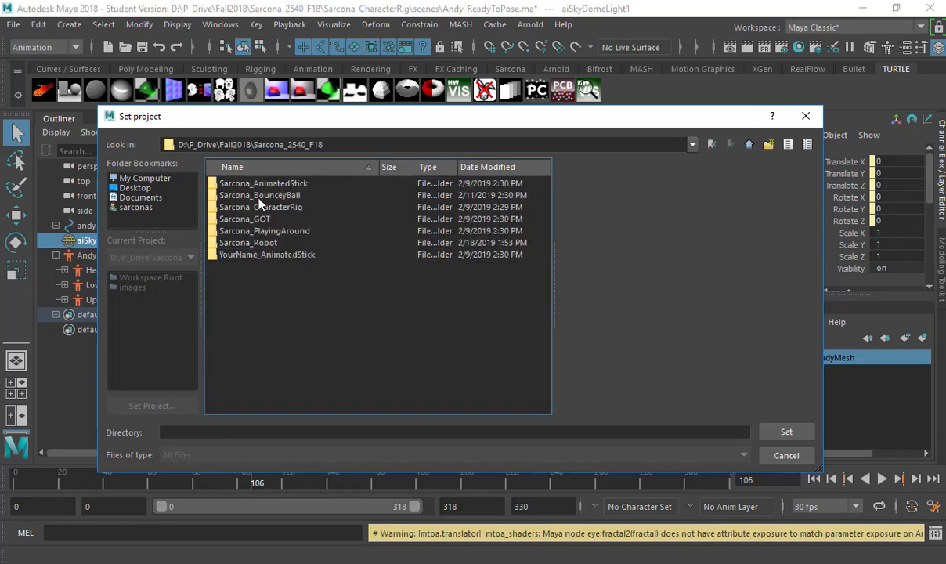
double_click(265, 207)
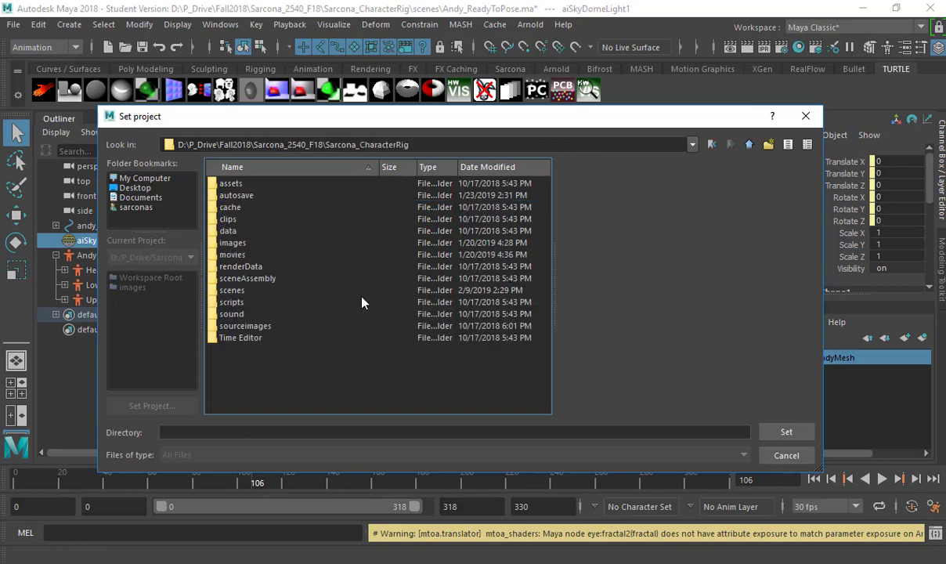
left_click(801, 436)
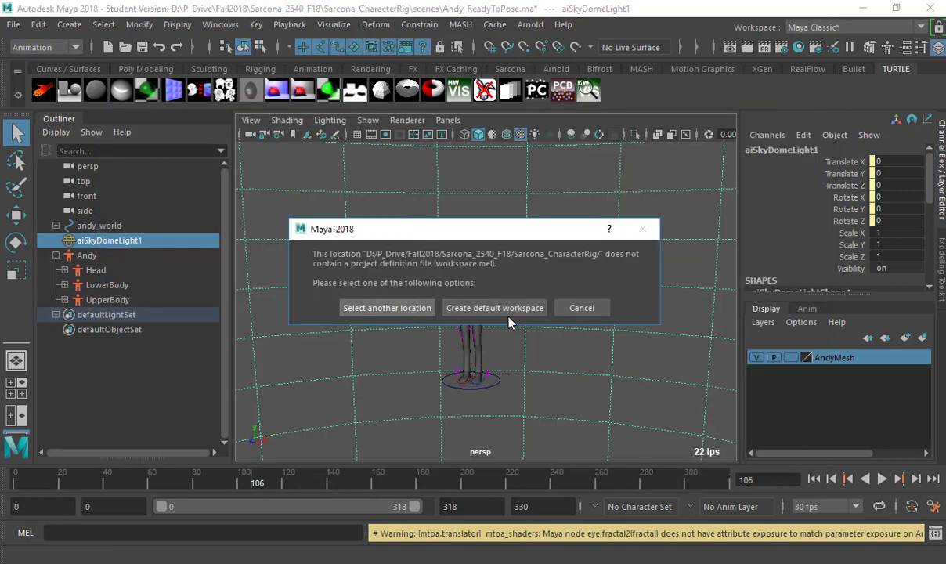
left_click(479, 292)
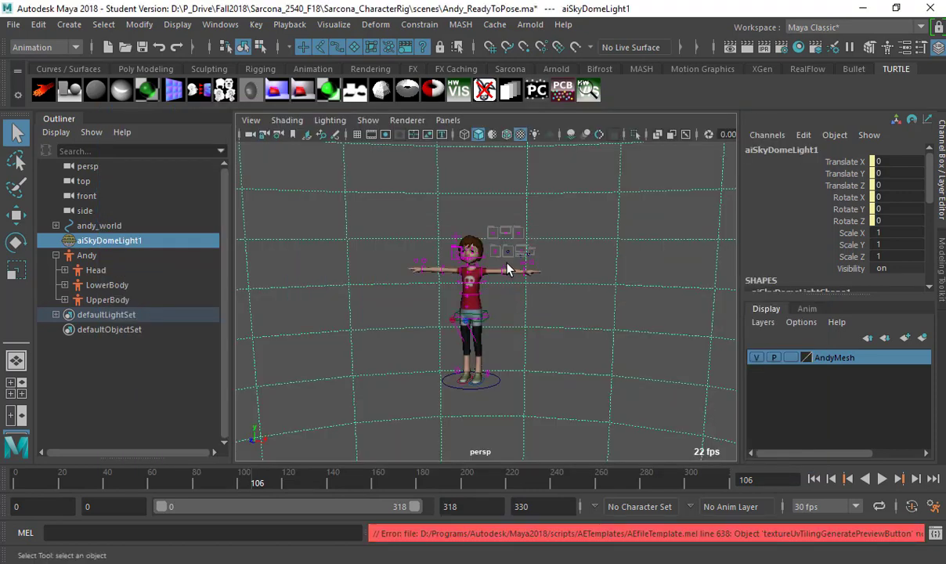
Open Andy_ReadyToPose.ma without saving, clearing the student version, mental ray and error notices.
key("ctrl+o")
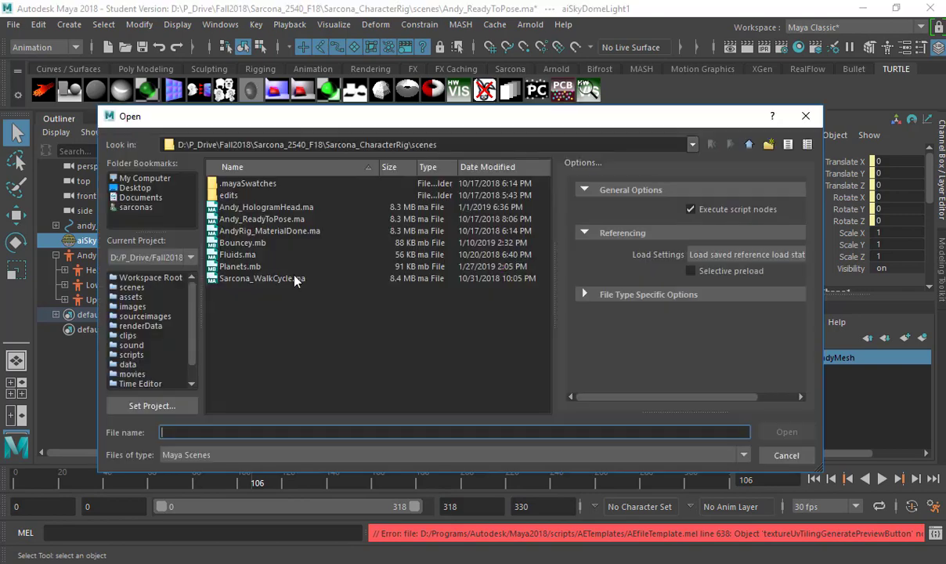
double_click(258, 219)
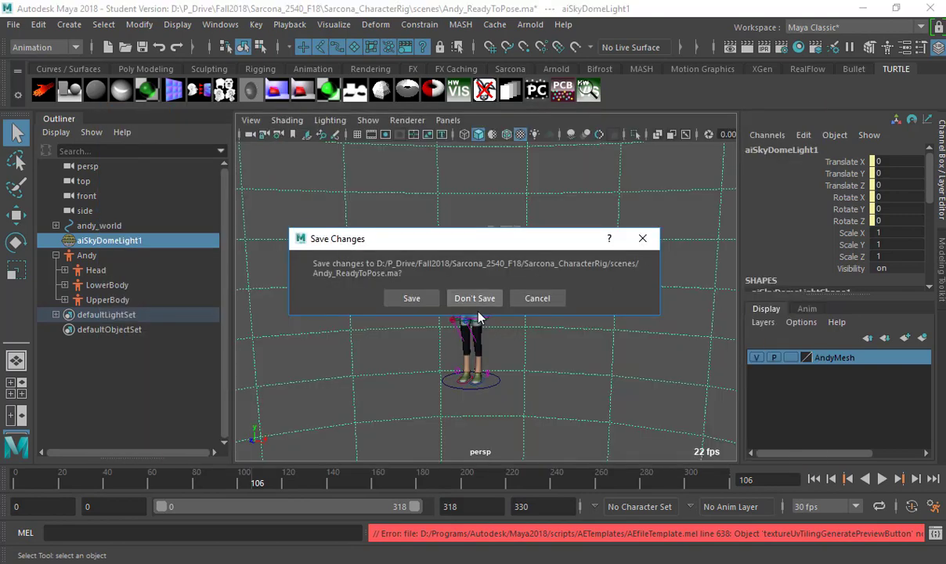
left_click(474, 298)
left_click(442, 302)
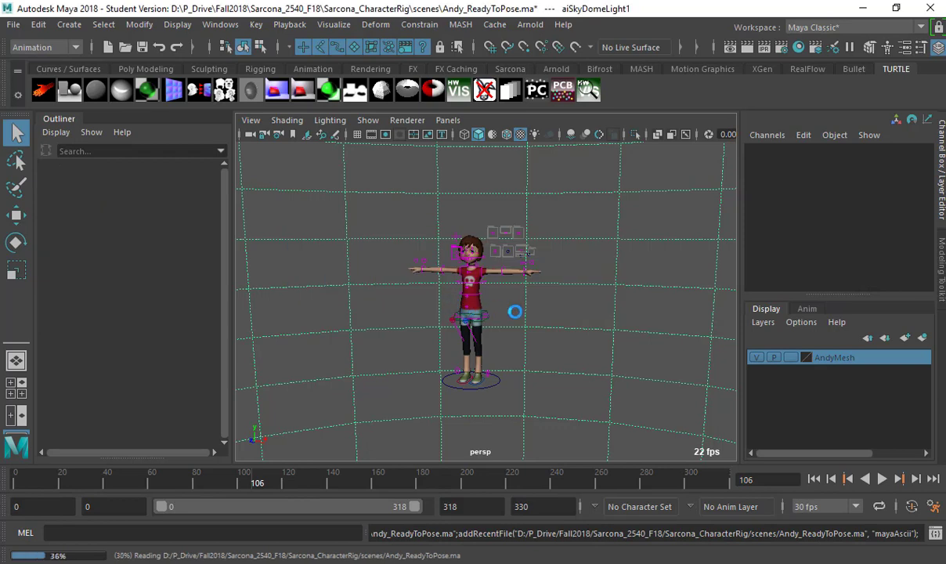
left_click(473, 334)
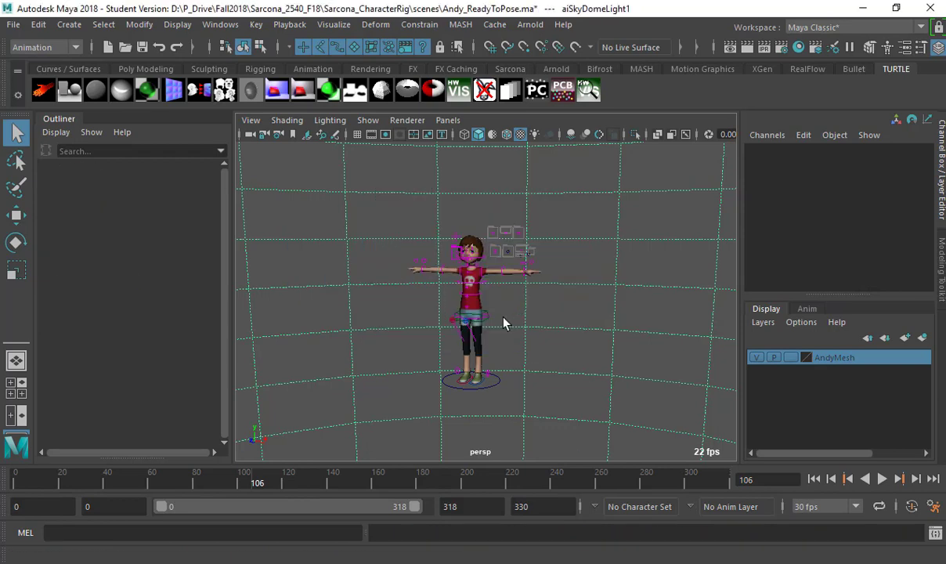
left_click(559, 462)
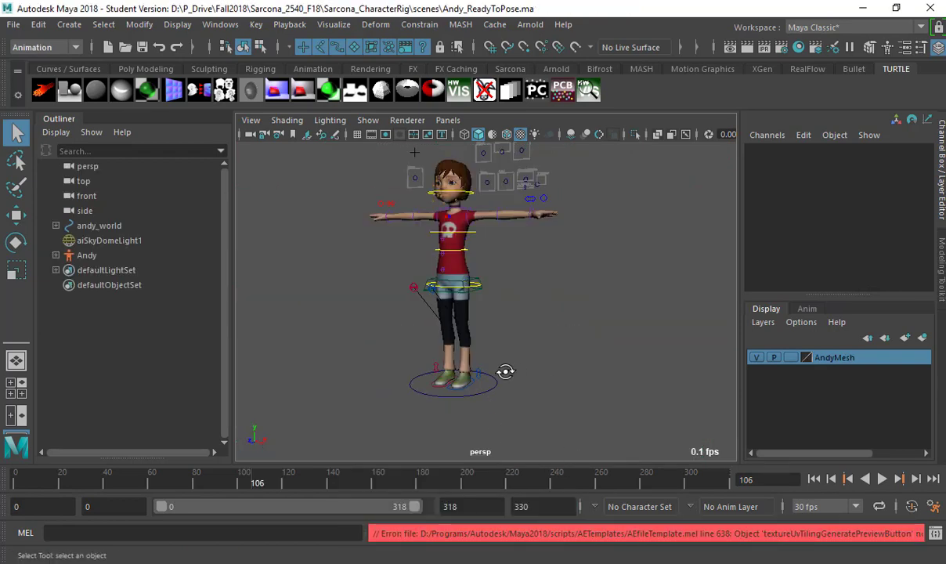
left_click_drag(505, 371, 535, 307, "alt")
middle_click_drag(603, 294, 567, 398, "alt")
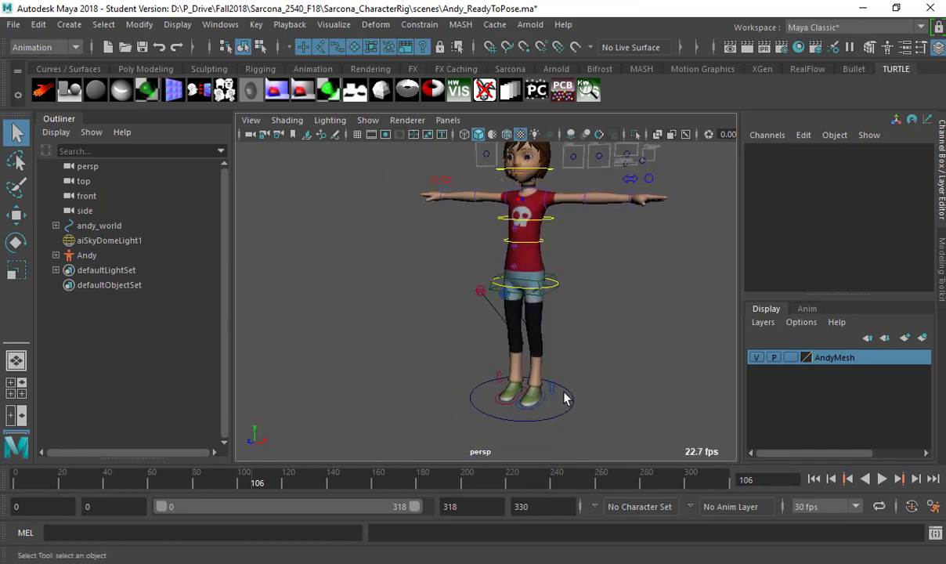
left_click(522, 421)
scroll(784, 226, "down", 3)
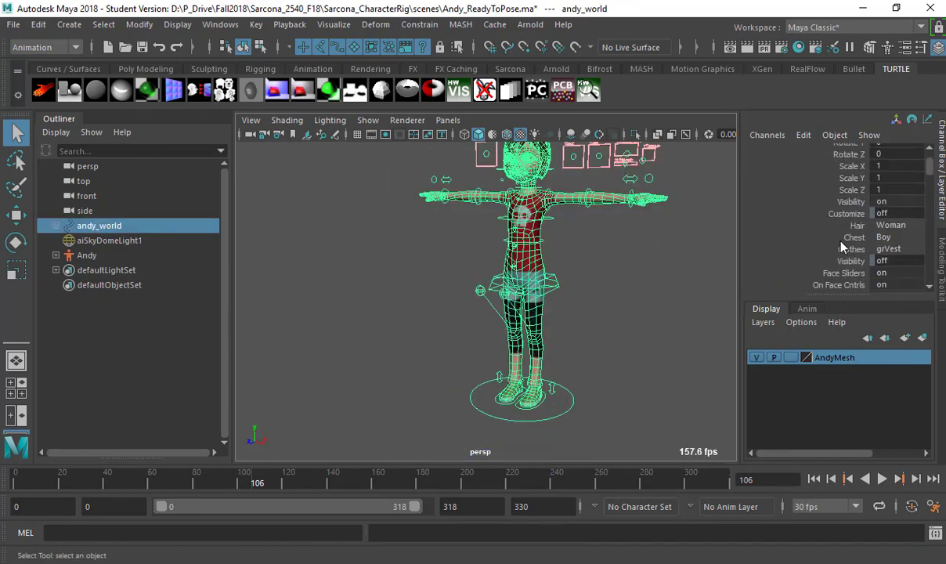
right_click_drag(597, 313, 870, 278, "alt")
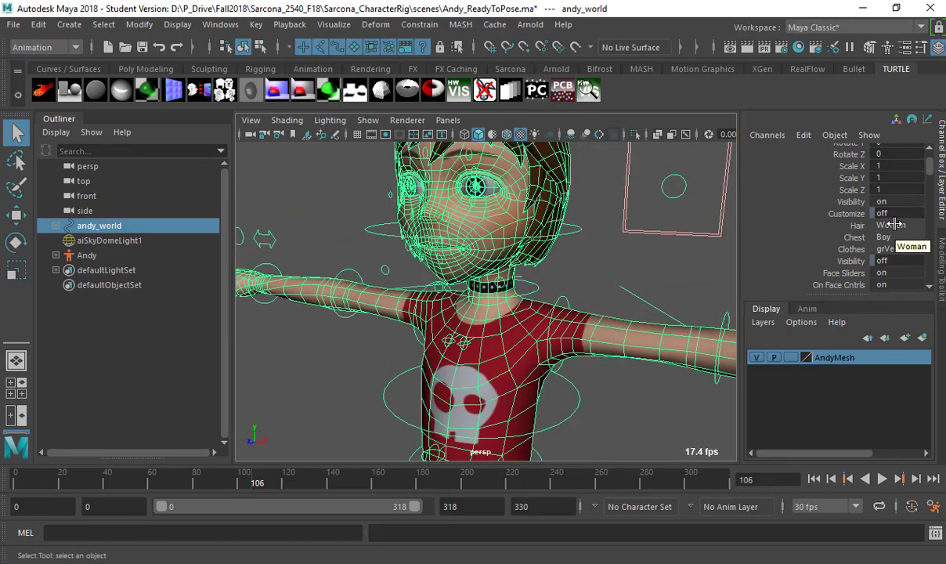
left_click_drag(619, 242, 932, 243, "alt")
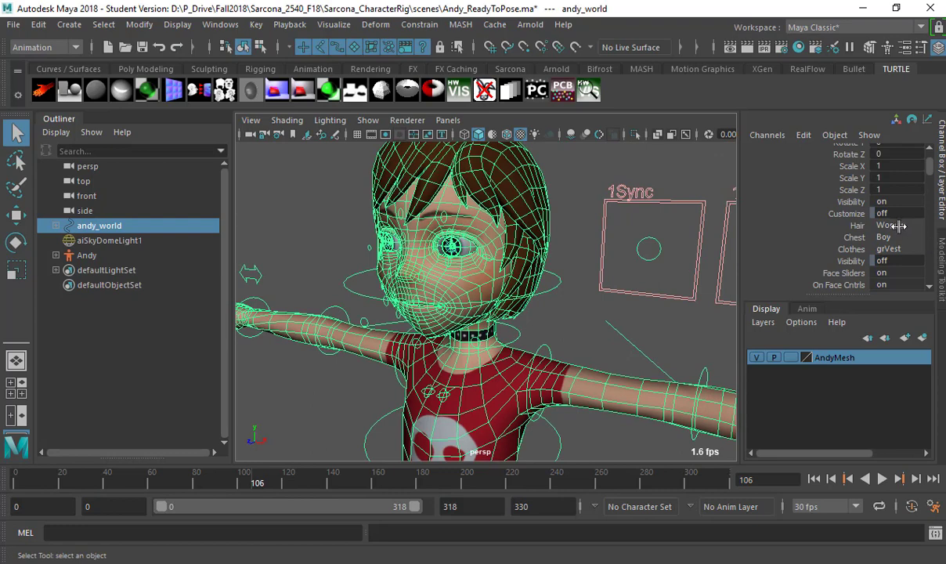
left_click(897, 225)
left_click(895, 228)
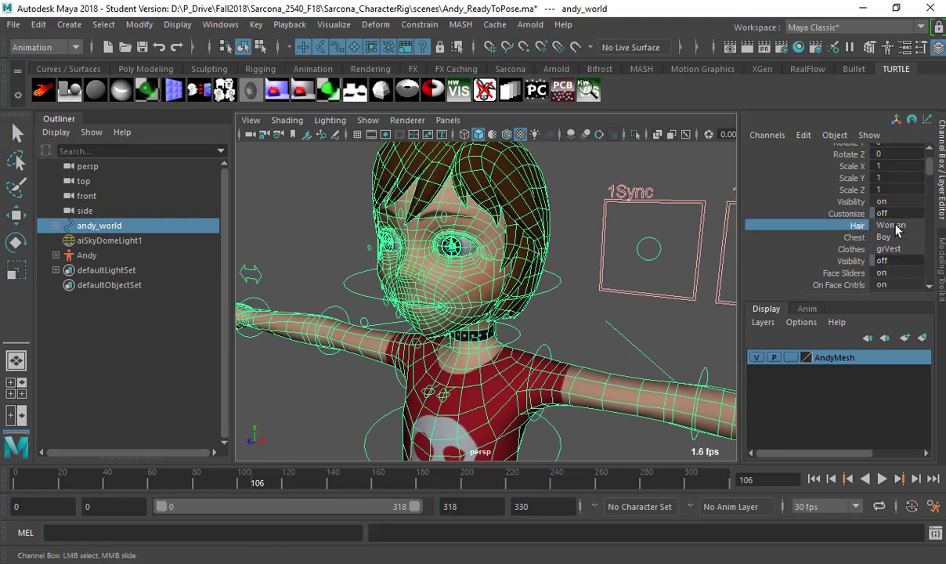
left_click(897, 225)
left_click(890, 239)
left_click(899, 225)
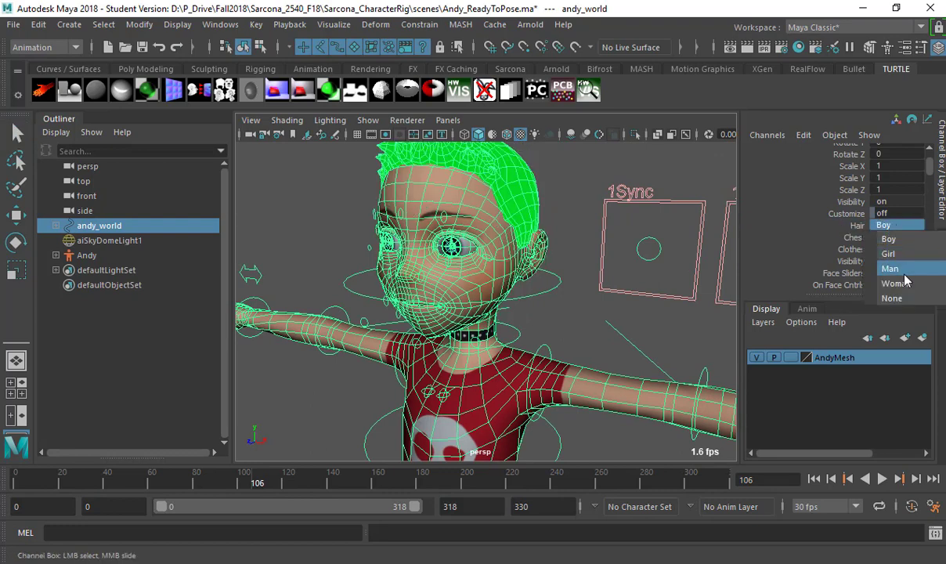
left_click(893, 251)
left_click(897, 225)
left_click(893, 275)
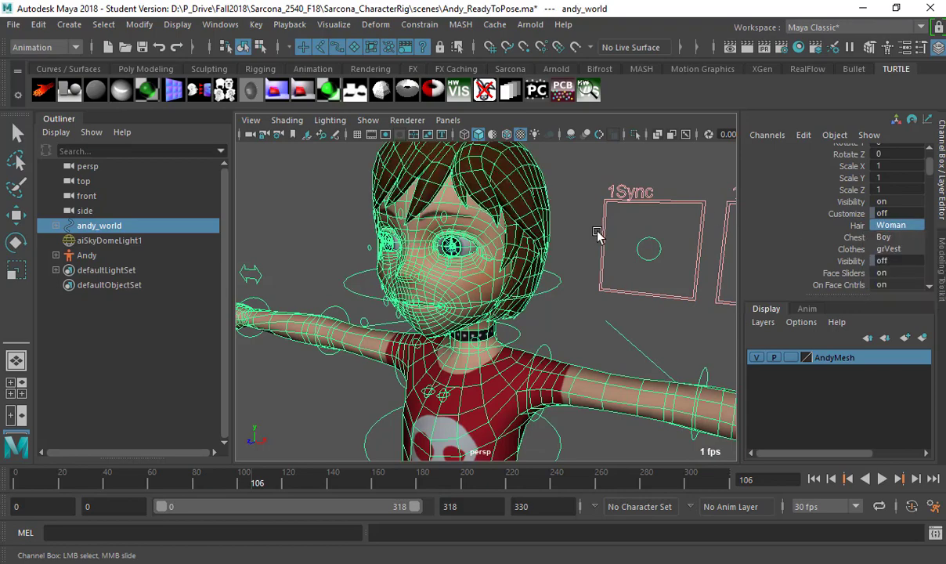
left_click_drag(597, 233, 481, 266, "alt")
key("q")
left_click(480, 266)
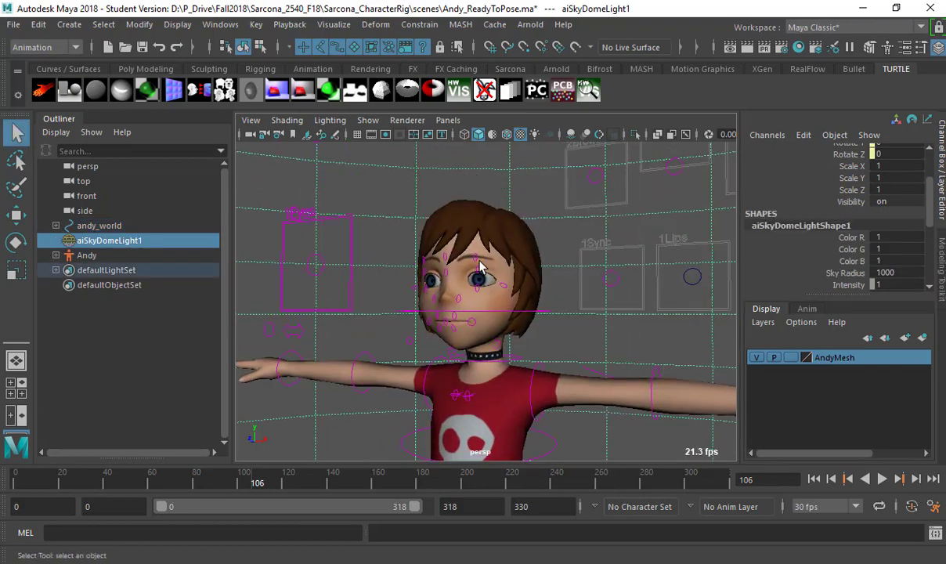
left_click(317, 254)
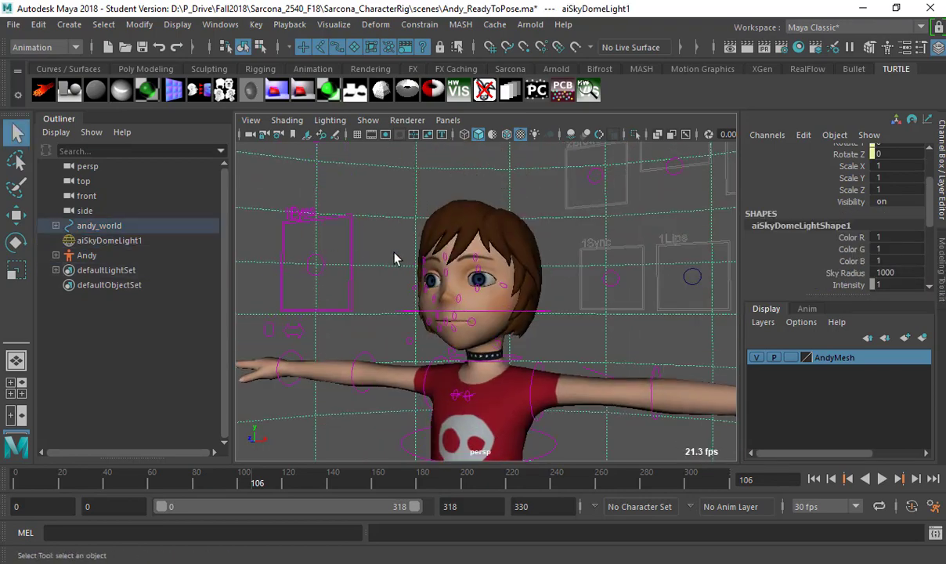
left_click(481, 279)
scroll(484, 259, "up", 5)
key("w")
left_click_drag(464, 176, 465, 234)
left_click(459, 267)
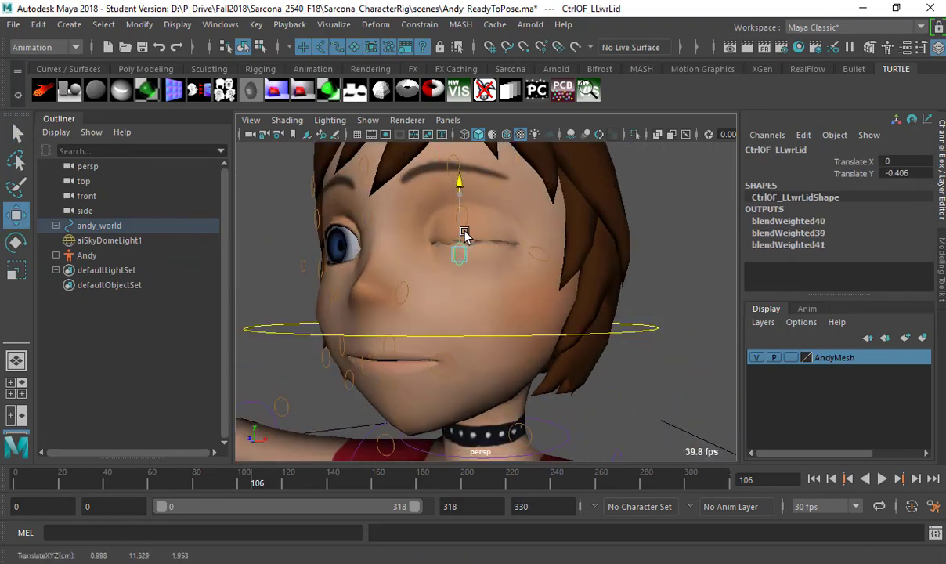
key("ctrl+z")
key("ctrl+z")
key("ctrl+z")
key("ctrl+z")
key("ctrl+z")
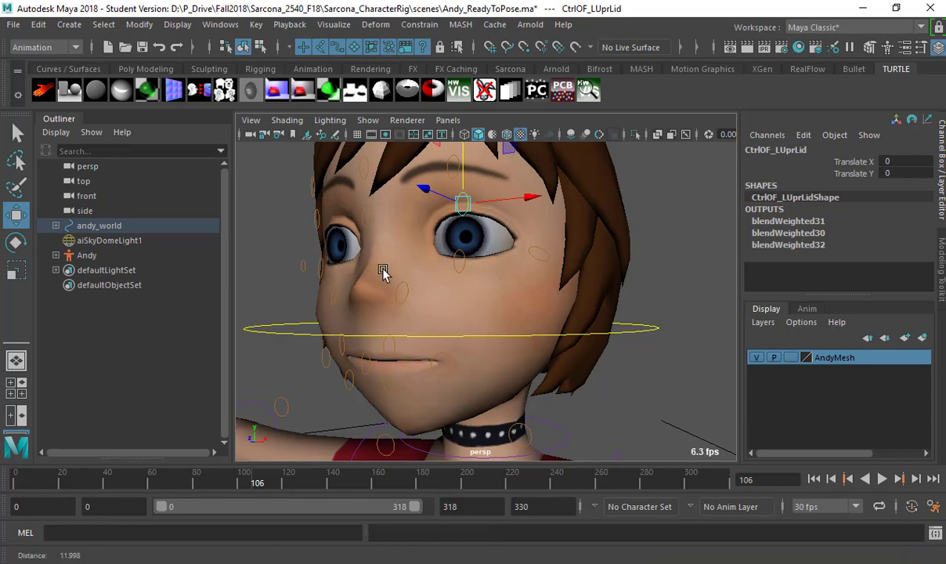
key("ctrl+z")
key("ctrl+z")
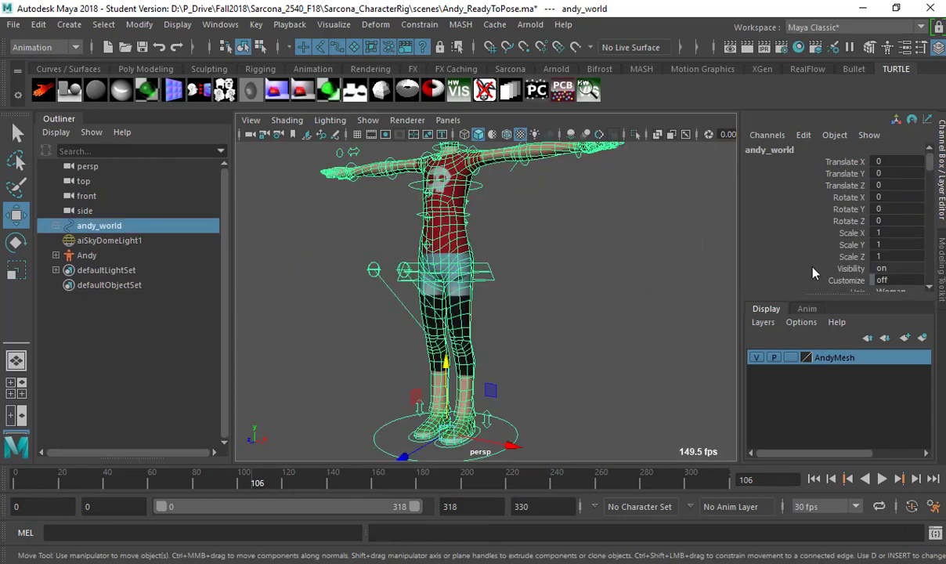
Try Proxy for the andy_world smoothness Level, then set it to Smooth+2.
scroll(842, 269, "down", 5)
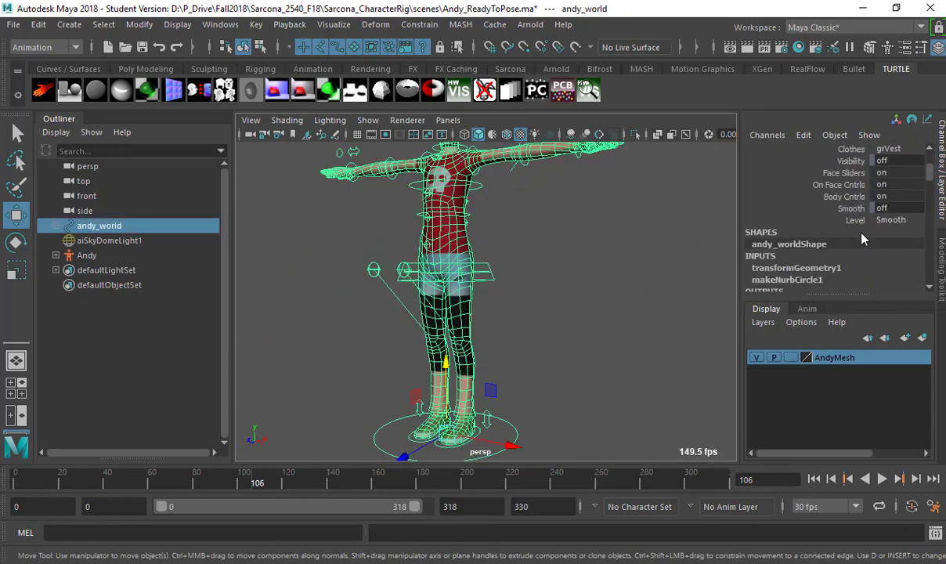
left_click(891, 221)
left_click(885, 233)
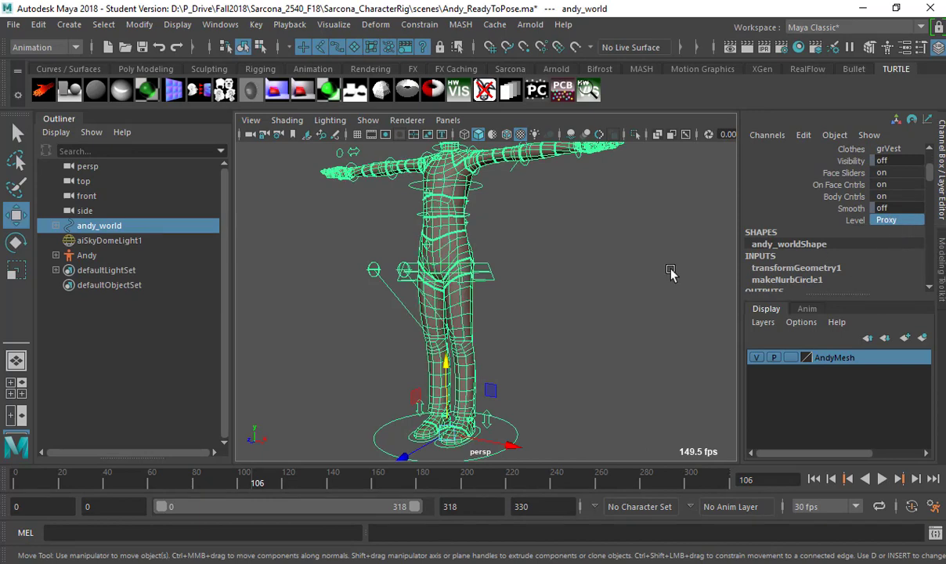
left_click_drag(671, 272, 675, 311, "alt")
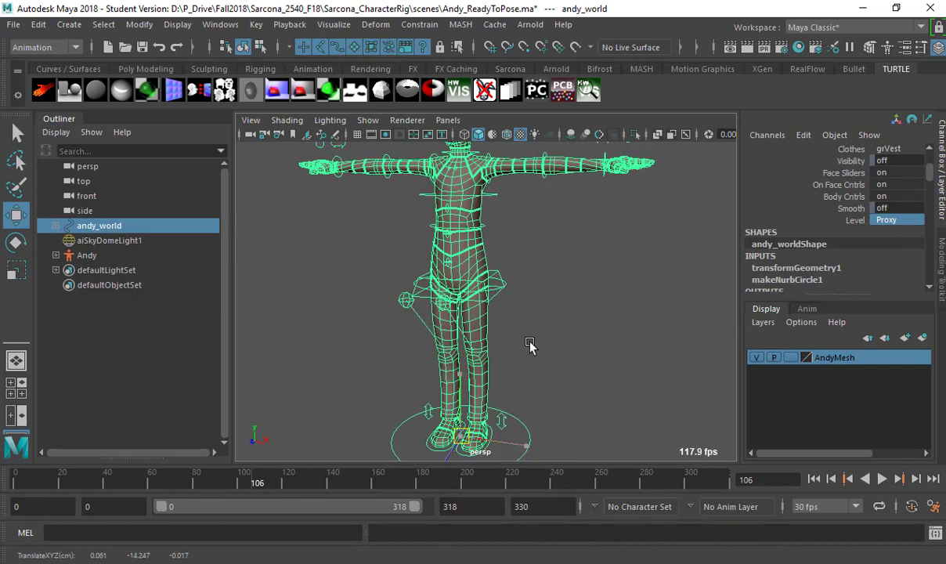
middle_click_drag(532, 345, 486, 270, "alt")
key("ctrl+z")
left_click(886, 221)
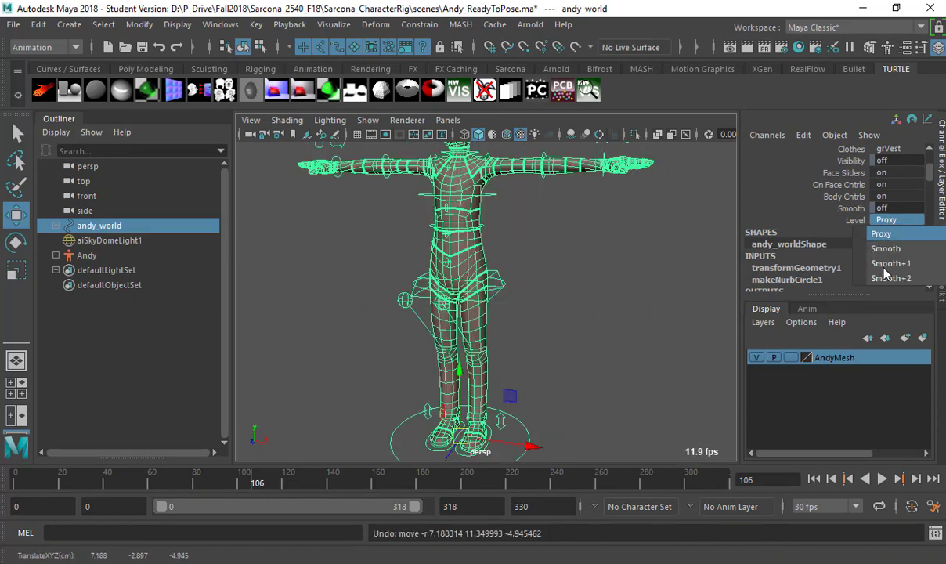
left_click(890, 278)
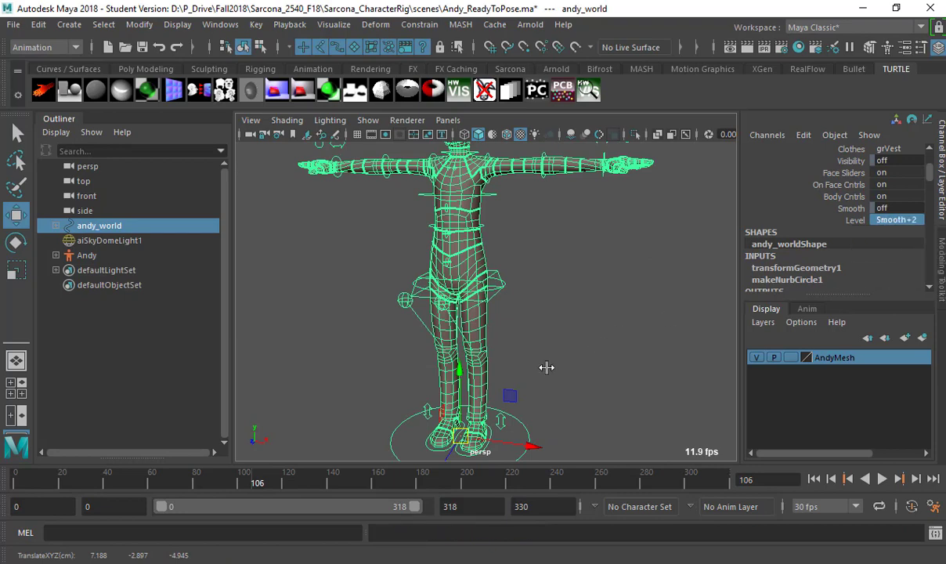
Test-move the rig, frame it, undo the moves, and drop to a lower shaded smoothness level.
left_click(459, 437)
middle_click_drag(459, 217, 367, 295)
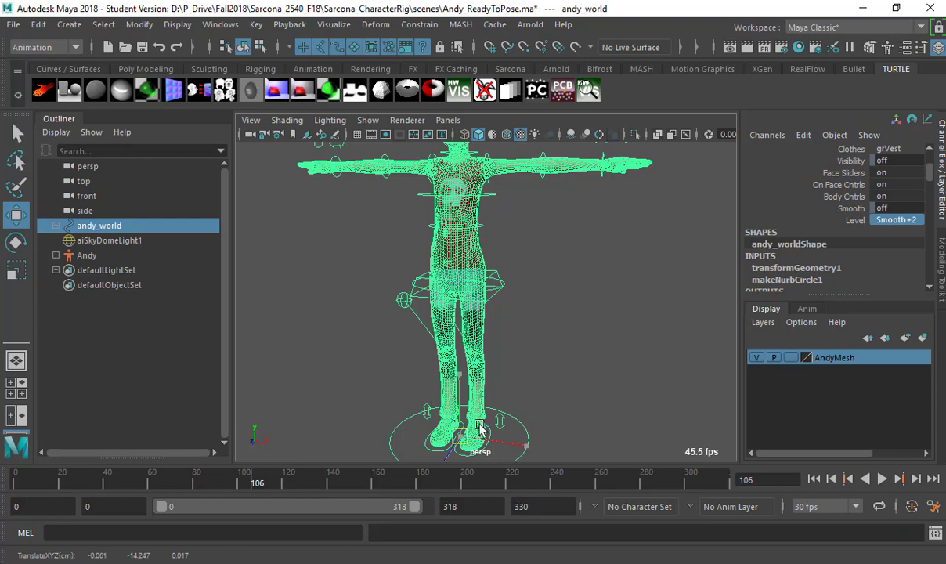
middle_click_drag(481, 429, 470, 156)
middle_click_drag(363, 261, 362, 261)
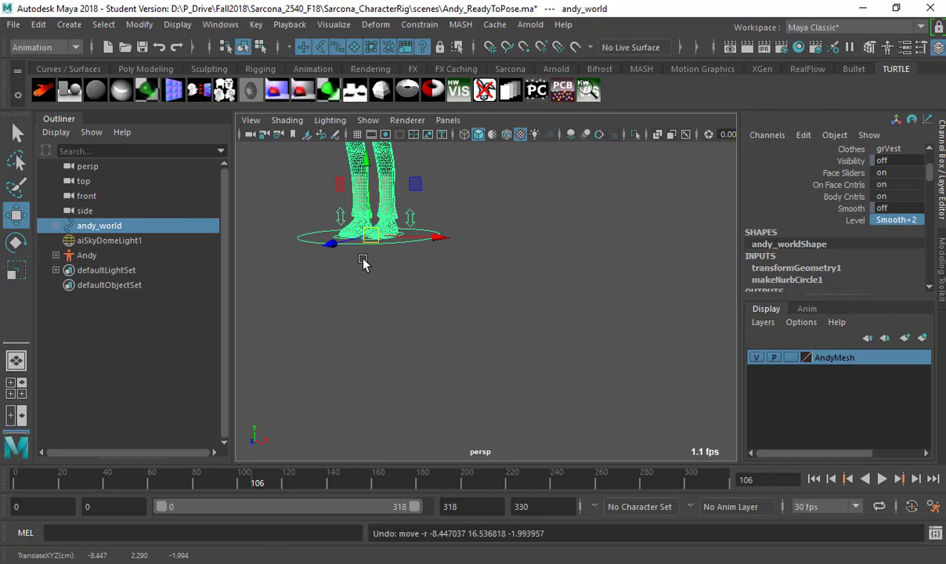
key("f")
key("ctrl+z")
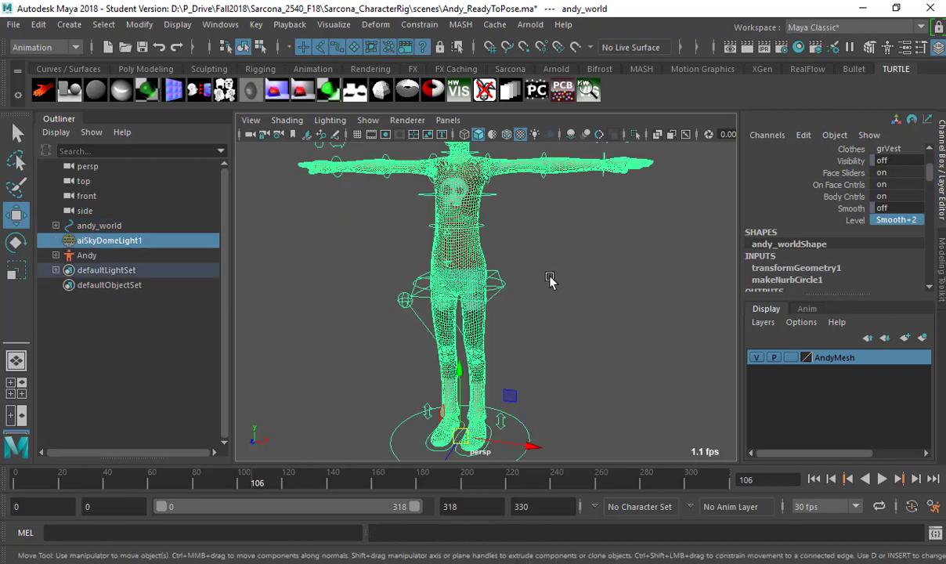
key("ctrl+z")
left_click(881, 223)
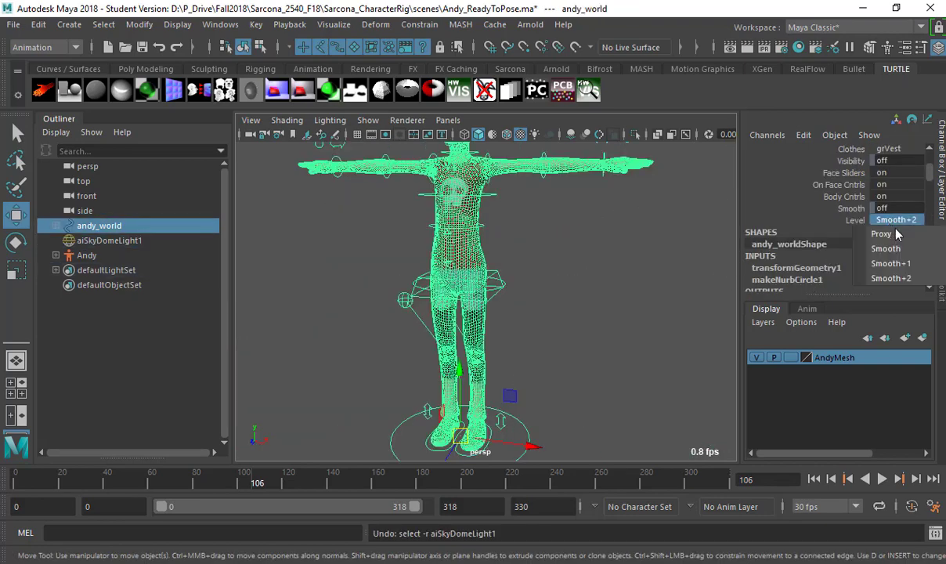
left_click(887, 246)
left_click(650, 301)
left_click_drag(650, 301, 517, 307, "alt")
right_click_drag(517, 307, 564, 295, "alt")
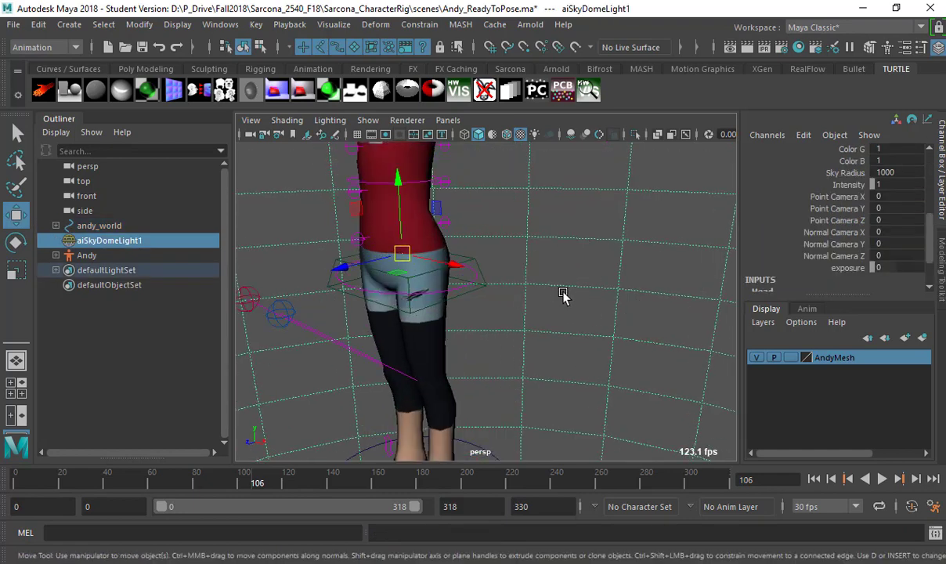
middle_click_drag(564, 296, 618, 270, "alt")
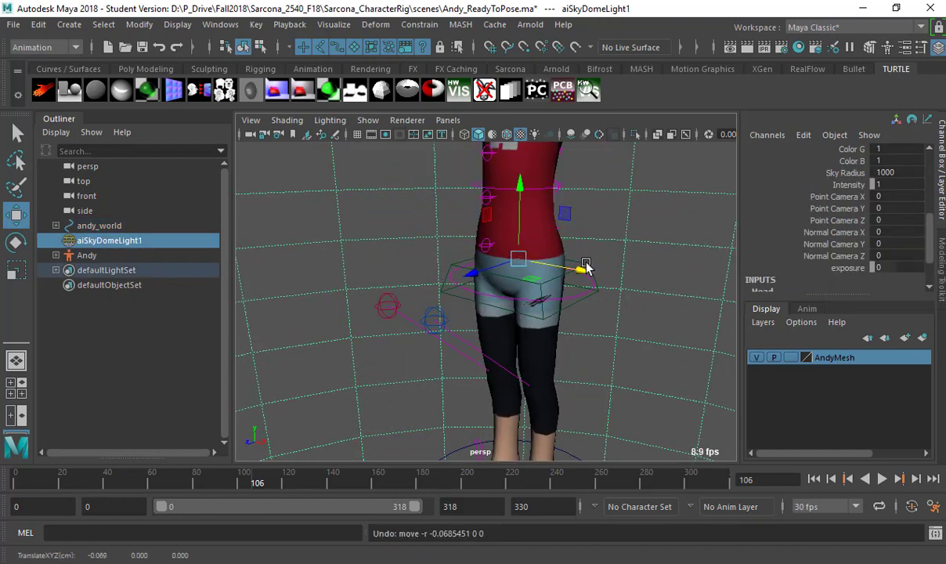
key("q")
left_click(538, 286)
key("w")
left_click_drag(506, 285, 511, 258)
key("ctrl+z")
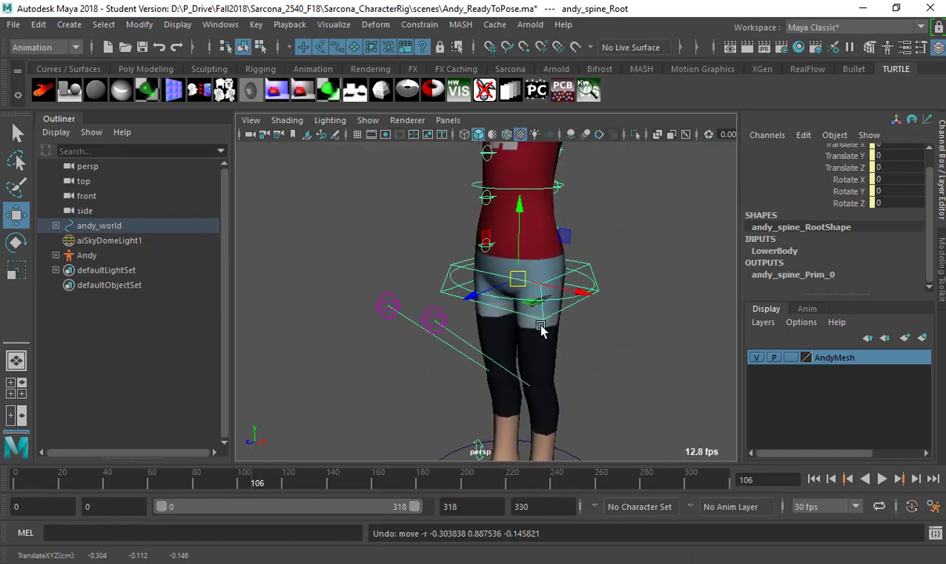
key("e")
left_click(592, 285)
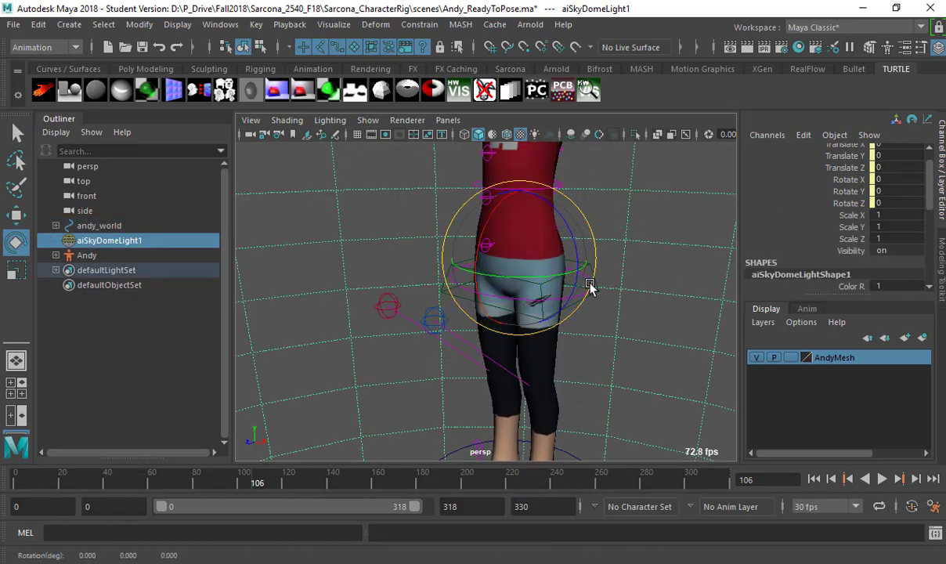
key("q")
left_click(517, 305)
key("r")
key("e")
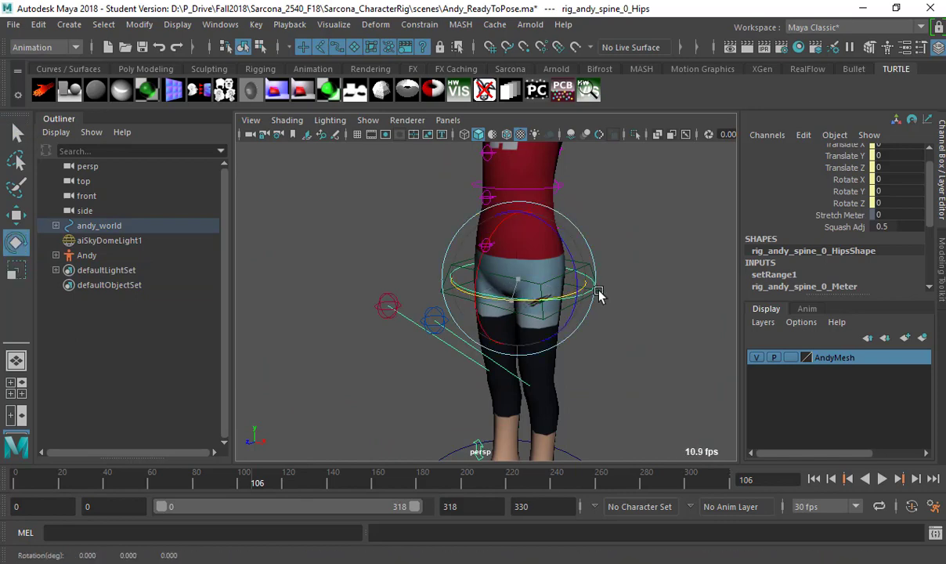
left_click_drag(600, 296, 433, 298)
key("ctrl+z")
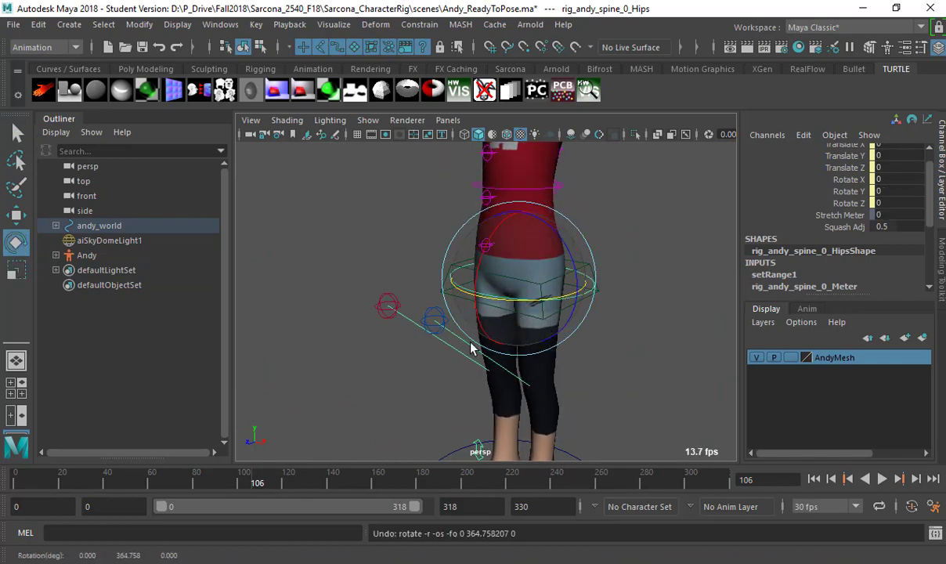
key("q")
left_click(433, 321)
left_click(387, 306)
key("w")
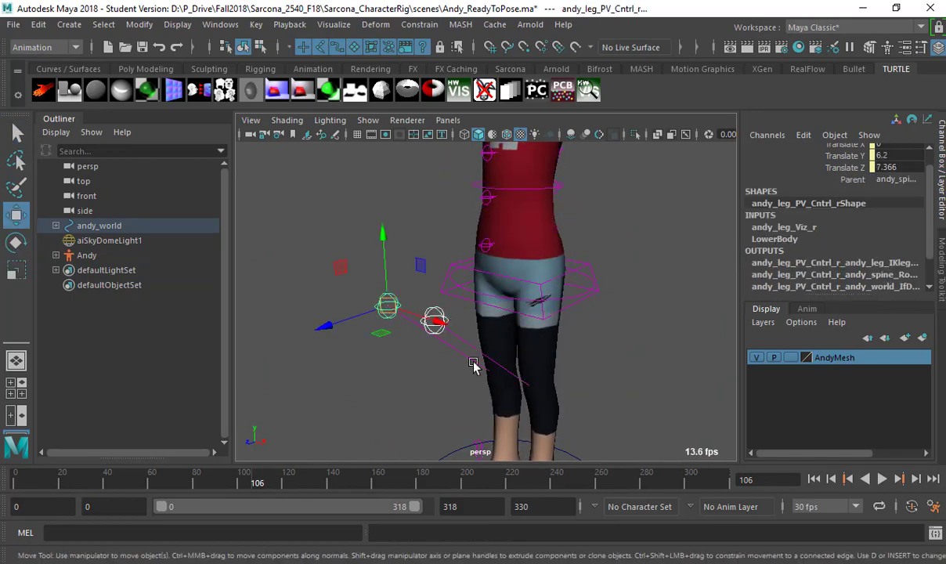
left_click_drag(387, 306, 611, 264)
key("ctrl+z")
left_click(531, 369)
left_click(527, 367)
key("ctrl+z")
left_click(854, 250)
scroll(854, 243, "down", 3)
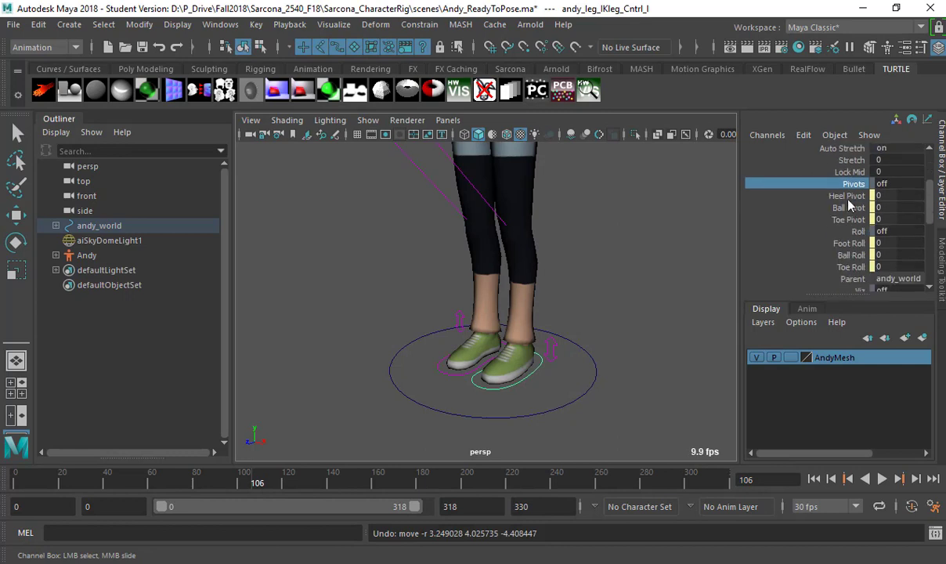
left_click_drag(850, 196, 850, 219)
middle_click_drag(738, 254, 623, 248)
left_click(851, 255)
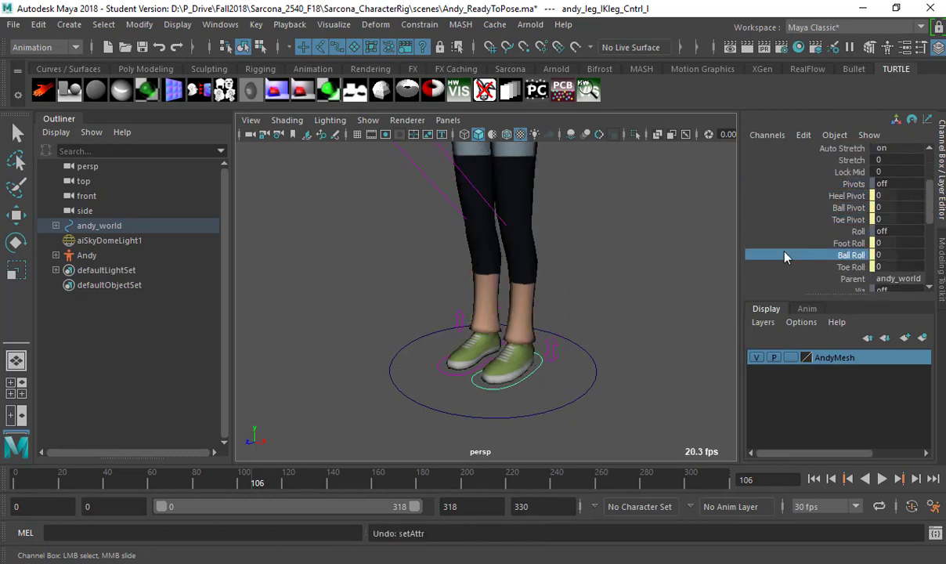
left_click(783, 243)
middle_click_drag(784, 243, 674, 252)
scroll(665, 260, "down", 10)
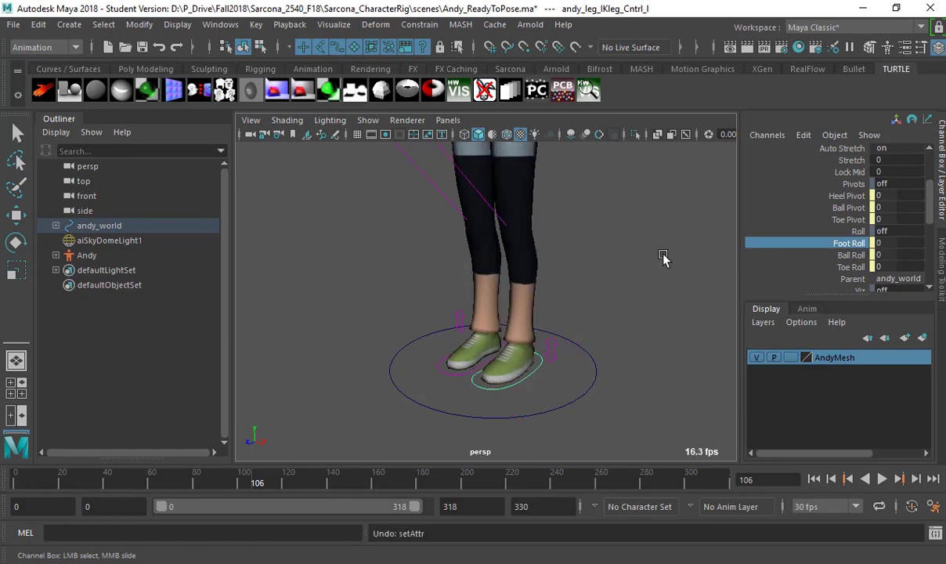
scroll(576, 377, "up", 8)
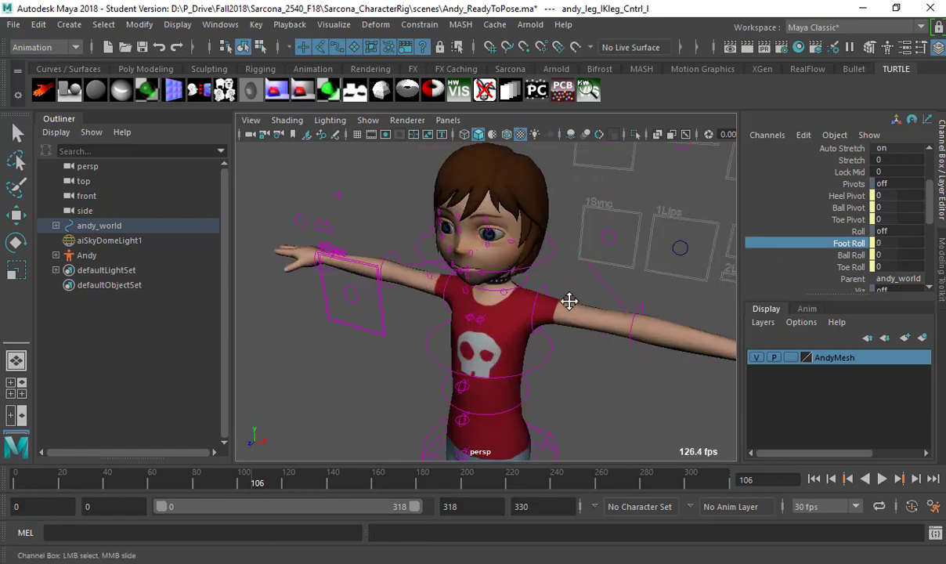
Test-rotate the left wrist and elbow FK controls, undoing each rotation.
left_click(604, 294)
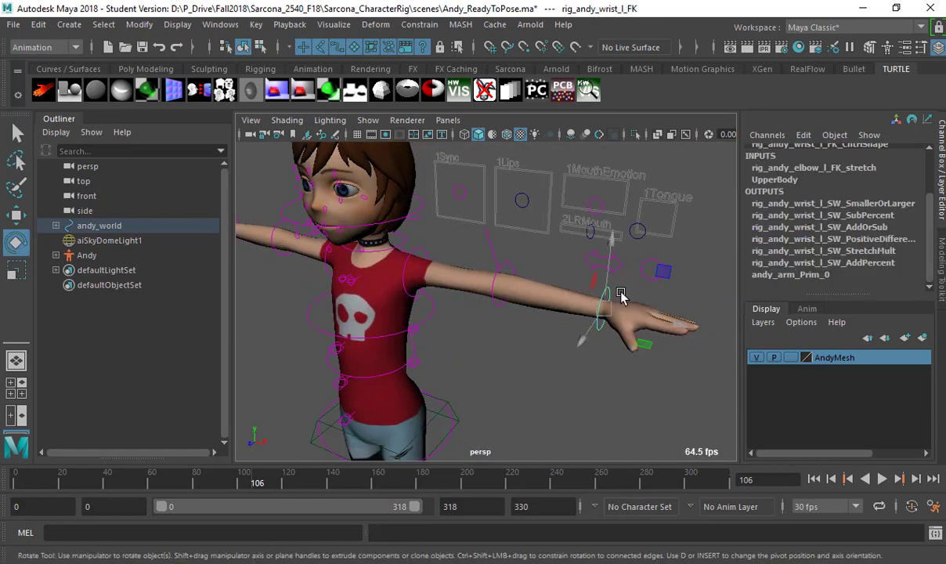
key("e")
left_click_drag(612, 295, 634, 349)
key("ctrl+z")
left_click(509, 268)
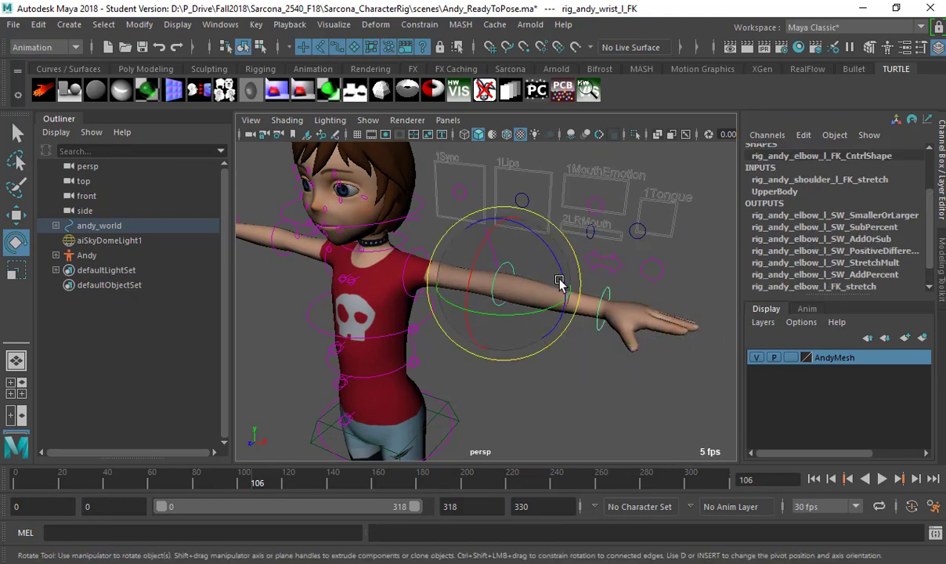
left_click_drag(559, 281, 566, 385)
key("ctrl+z")
key("q")
Pose the left arm with its IK and pole-vector controls, then undo back to T-pose.
left_click(604, 261)
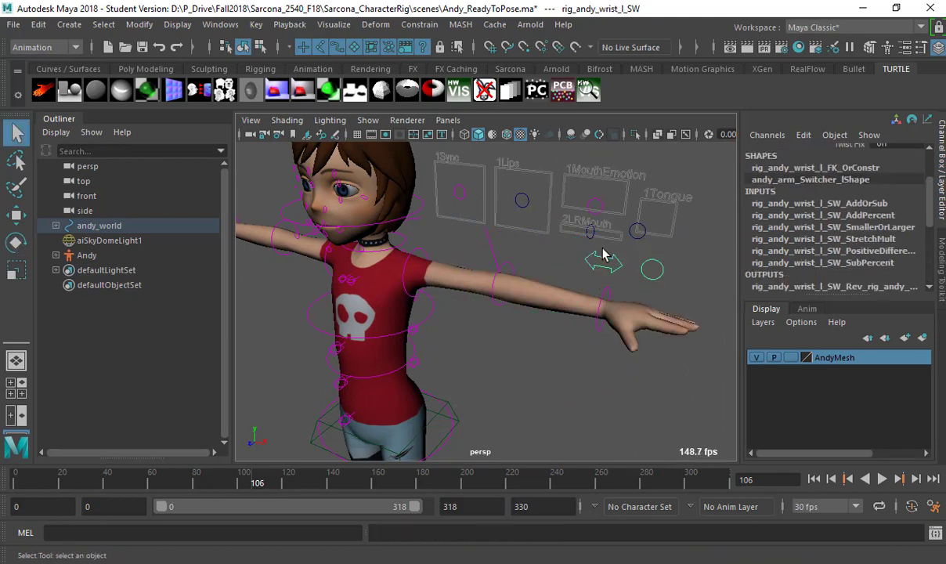
scroll(821, 218, "up", 3)
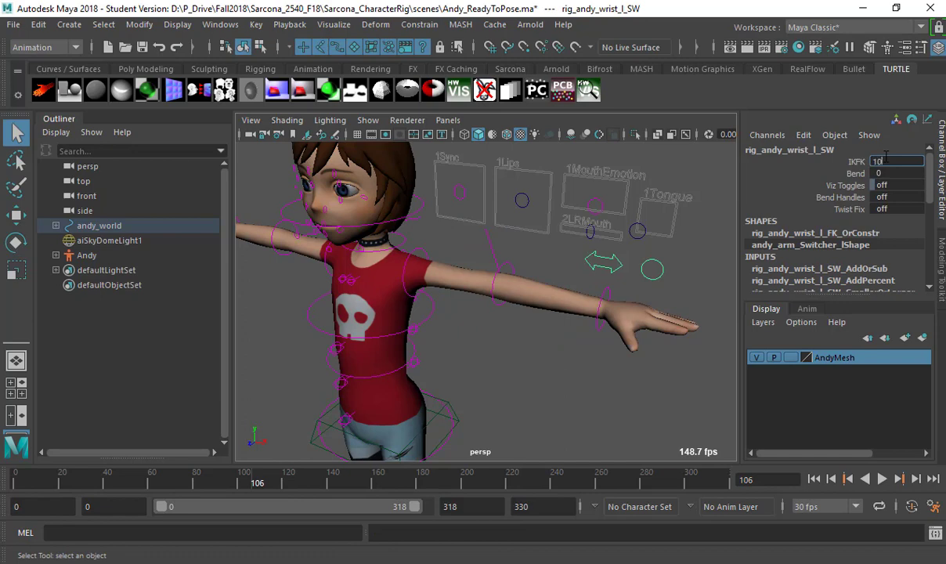
left_click(614, 303)
key("w")
left_click_drag(542, 344, 356, 419)
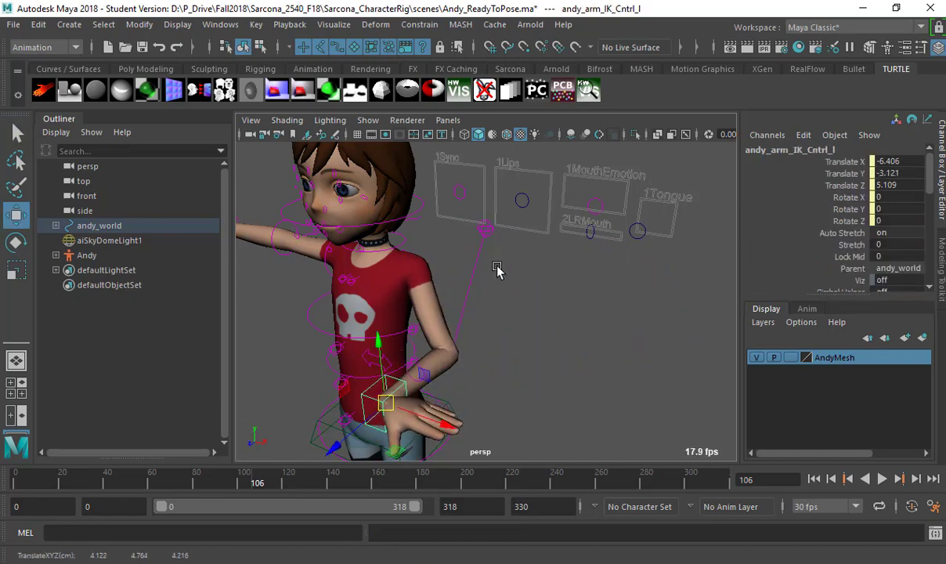
left_click(483, 228)
left_click_drag(494, 280, 503, 303)
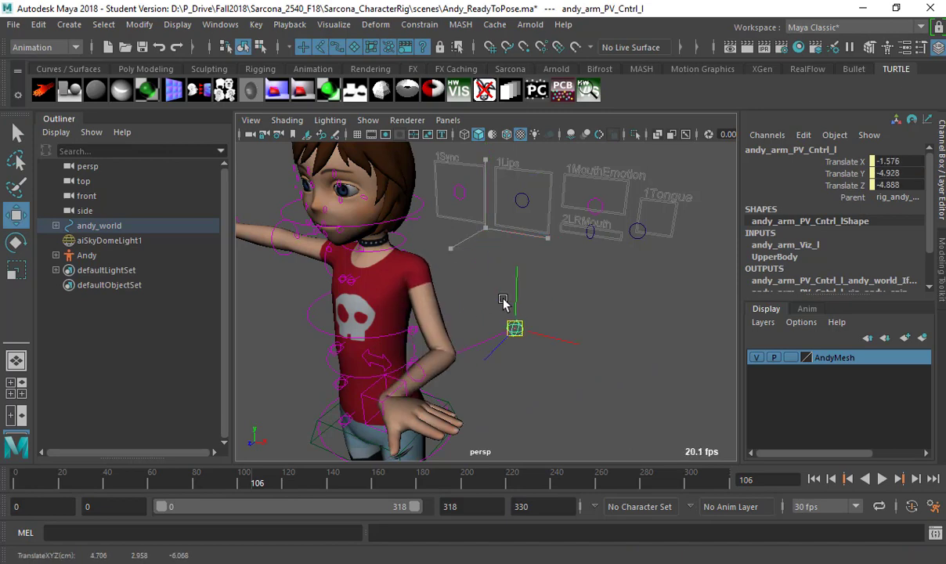
key("ctrl+z")
key("ctrl+z")
key("ctrl+z")
key("ctrl+z")
key("ctrl+z")
key("ctrl+z")
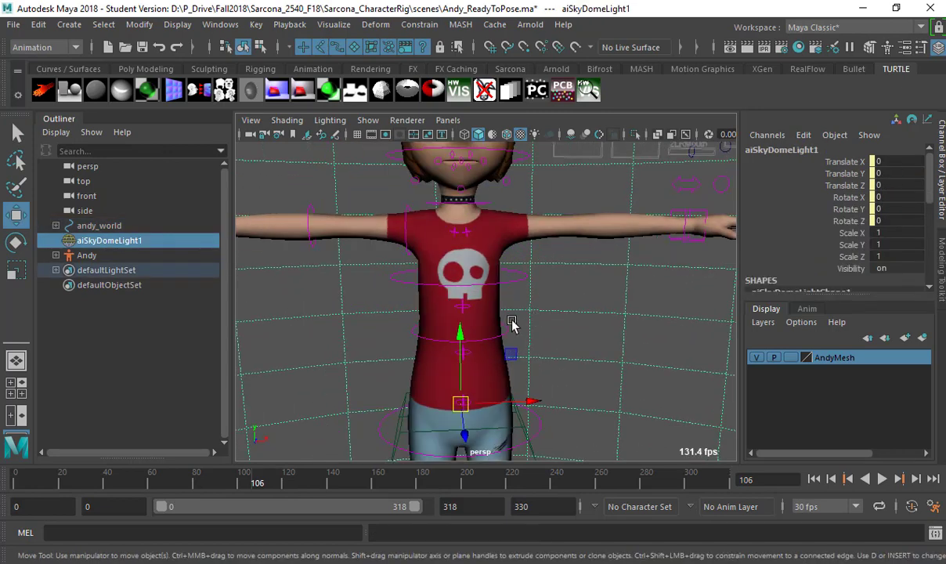
Try bending the torso by moving the middle spine control, then undo it.
left_click(505, 287)
left_click_drag(492, 317, 532, 296, "alt")
left_click(505, 334)
left_click(539, 332)
key("e")
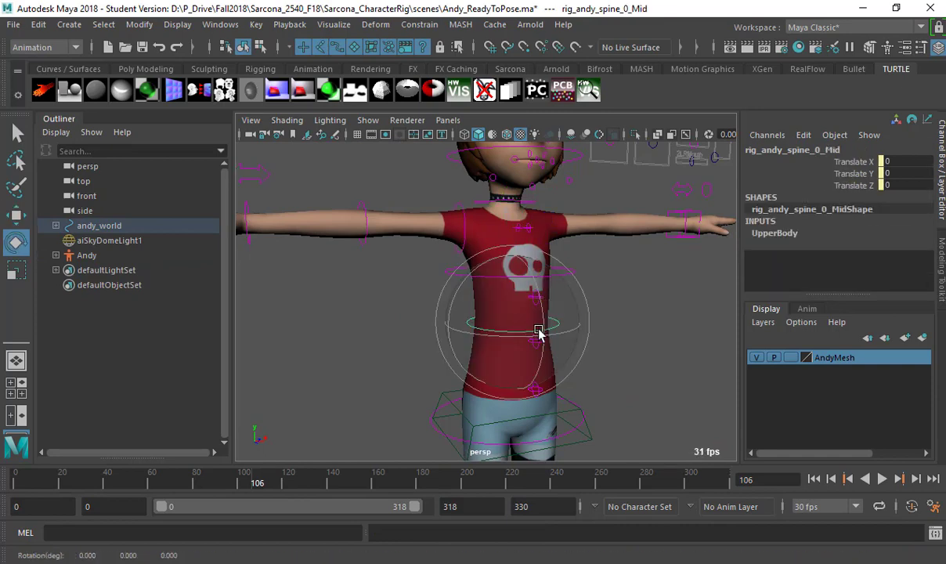
key("w")
left_click_drag(526, 327, 473, 304)
key("ctrl+z")
Select the upper spine FK control for rotation, then select the sky dome light.
left_click(543, 286)
key("e")
left_click(591, 302)
middle_click_drag(473, 304, 568, 306, "alt")
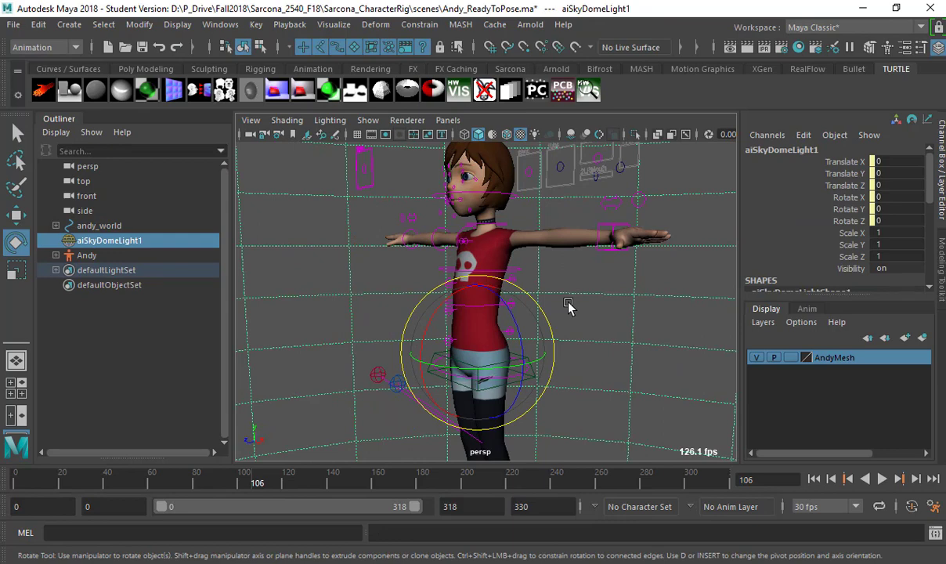
Switch to Chrome, look over the current page, and go back to the Character Rigs listing.
key("alt+Tab")
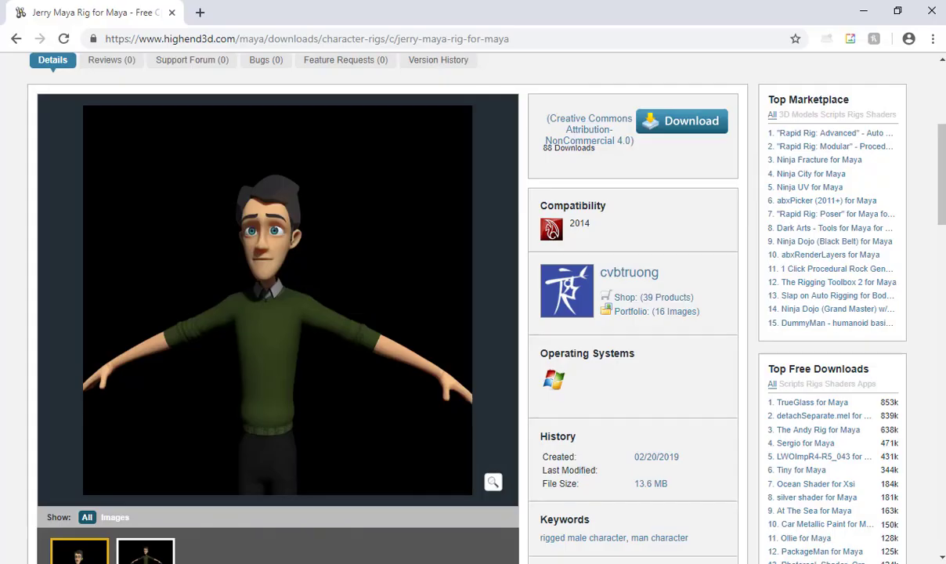
scroll(284, 199, "down", 8)
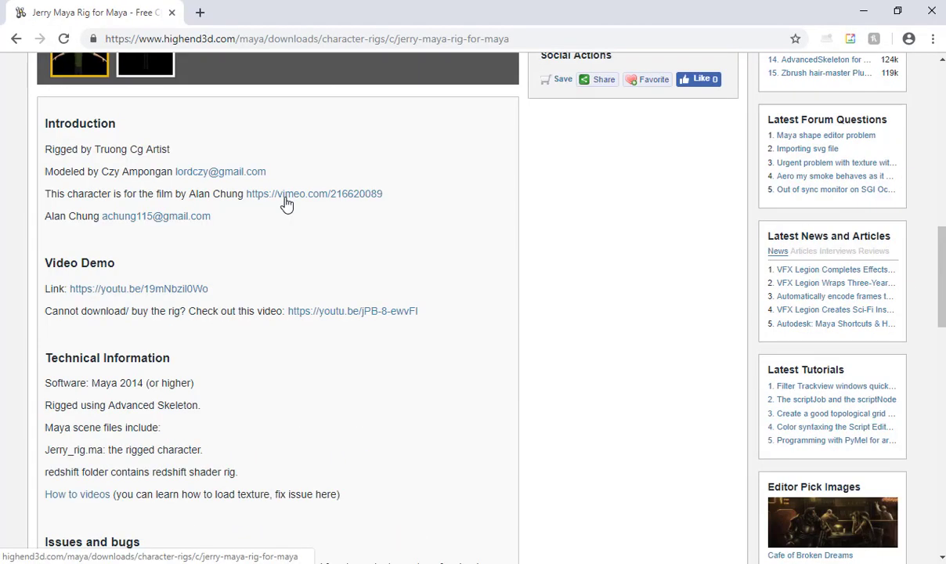
scroll(286, 203, "up", 1)
scroll(286, 203, "down", 8)
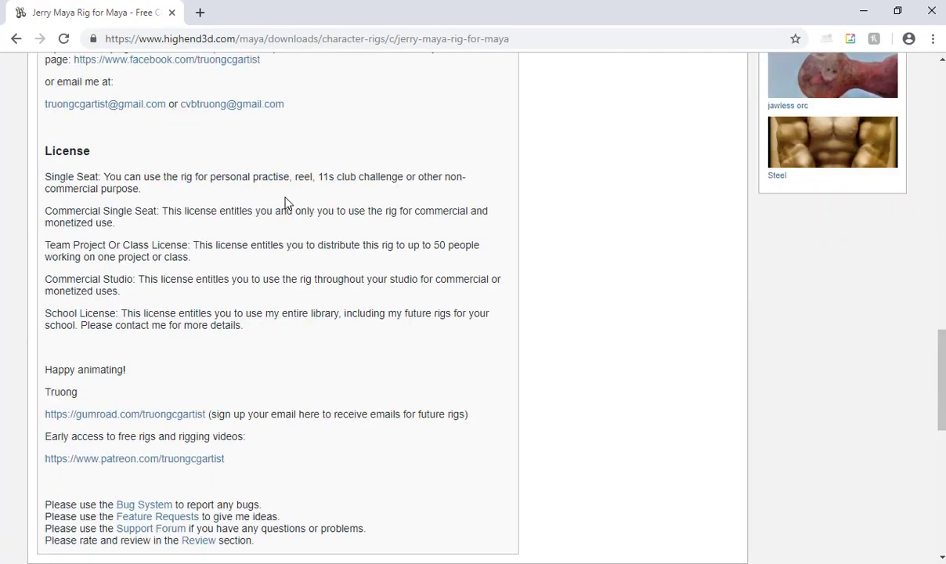
scroll(286, 203, "up", 10)
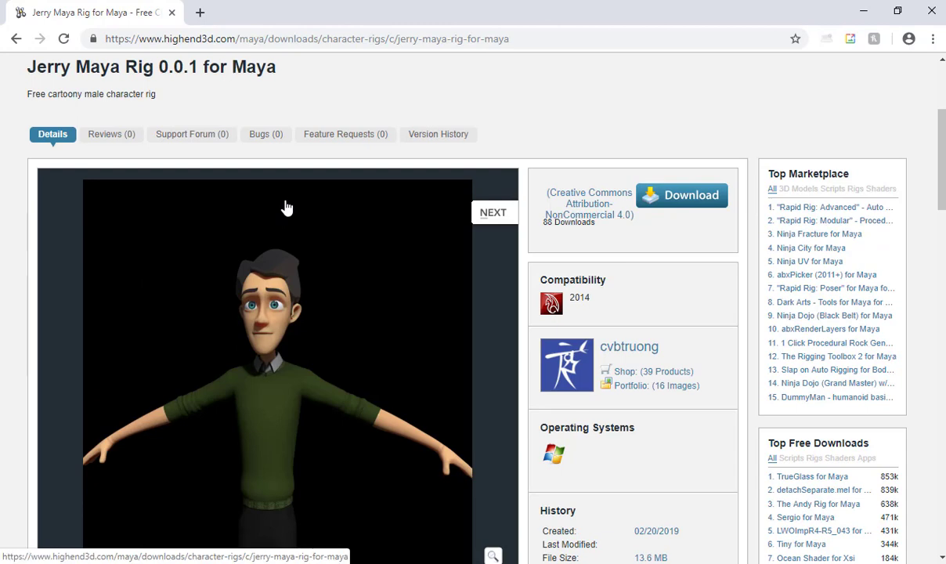
scroll(286, 206, "up", 3)
key("alt+Left")
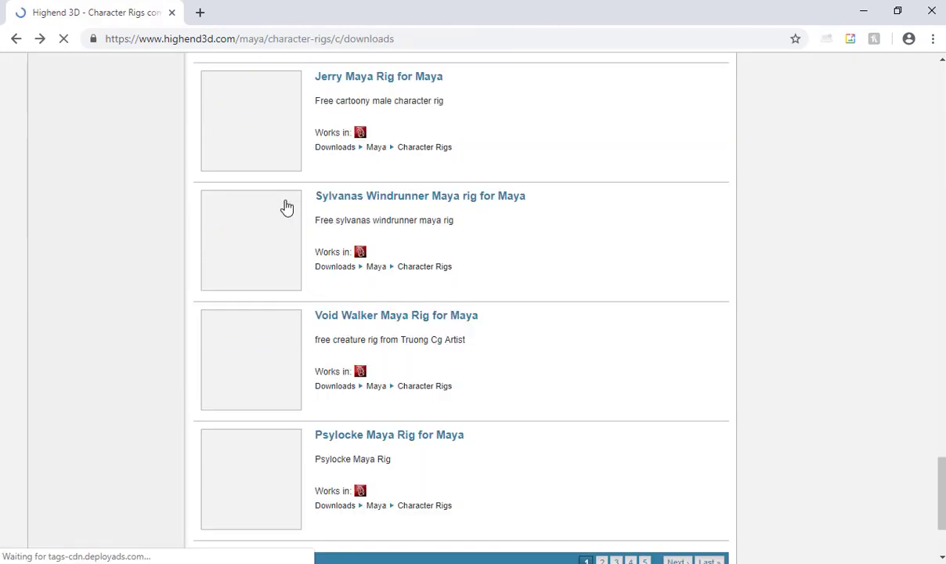
Go to page 2 of the newest-first listing and browse rigs like Snook, Conan and chubby.
scroll(437, 273, "down", 2)
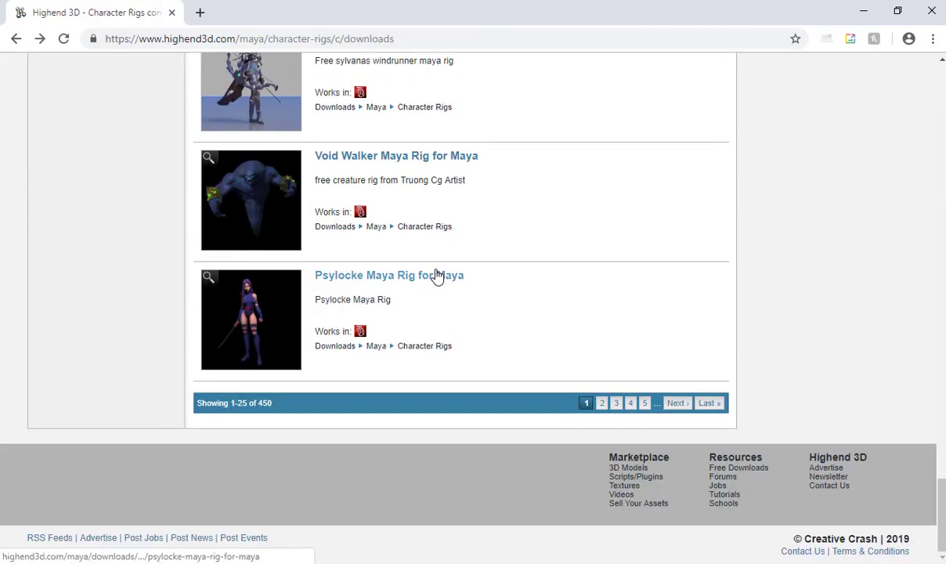
left_click(601, 405)
scroll(370, 247, "down", 7)
scroll(371, 252, "down", 8)
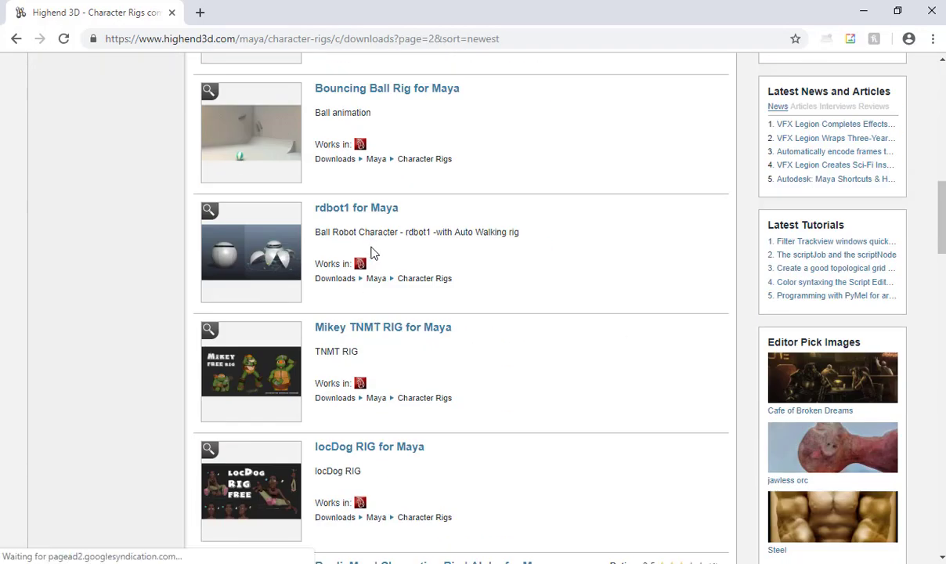
scroll(372, 252, "down", 2)
mouse_move(255, 248)
scroll(255, 248, "down", 3)
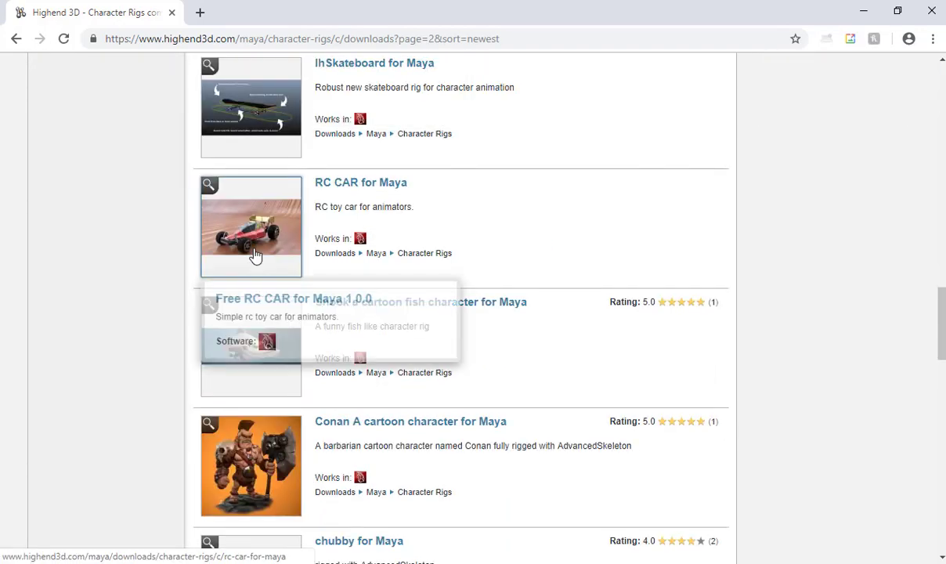
scroll(256, 254, "up", 6)
scroll(255, 252, "down", 8)
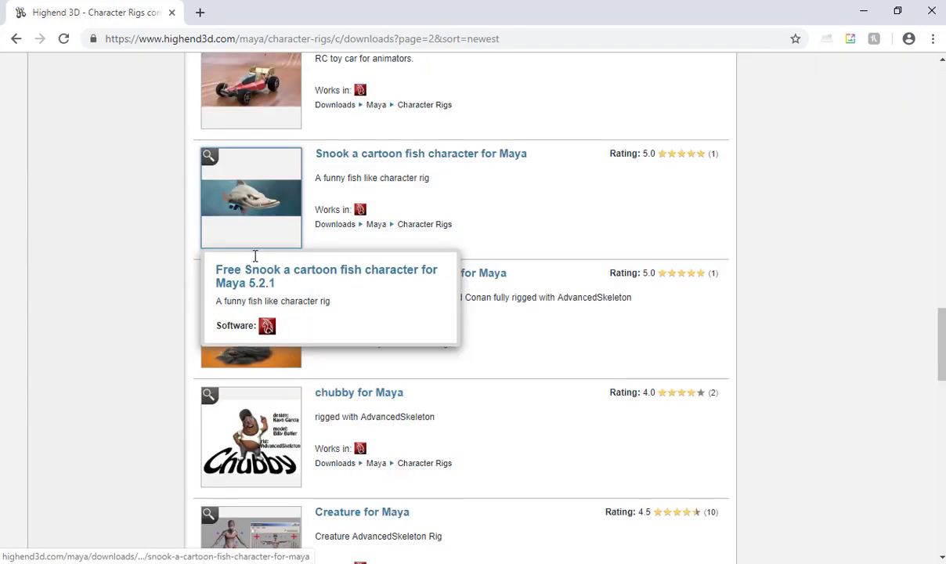
Open a character rig page, scroll its details, and return to the listing.
left_click(239, 266)
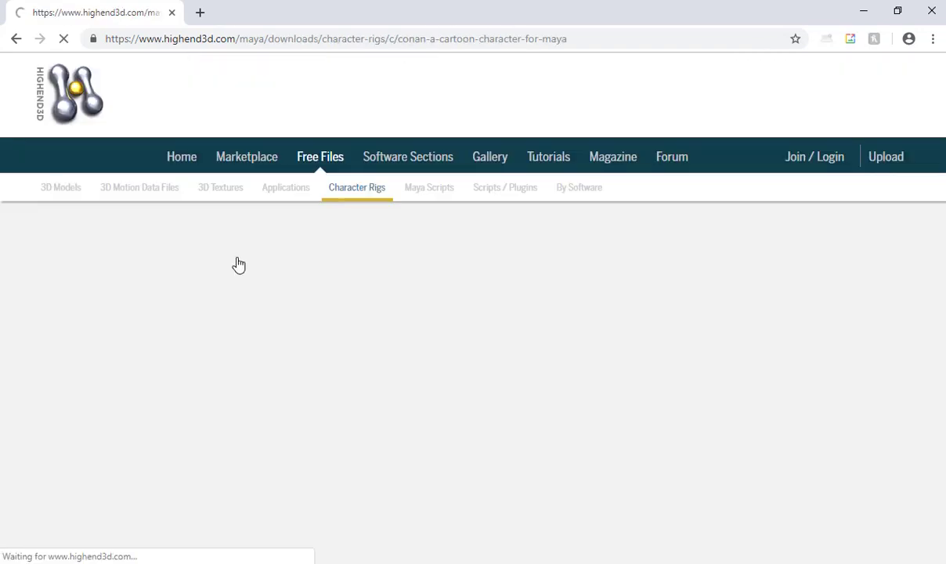
scroll(424, 274, "down", 2)
scroll(428, 280, "down", 1)
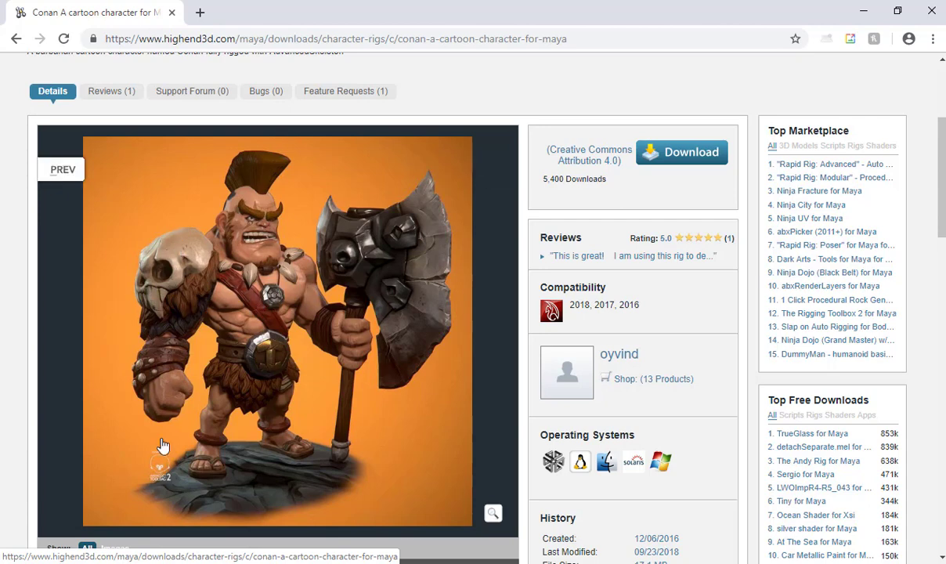
key("alt+Left")
Scroll through another rig's details, checking its Created date, then go back to the listing.
scroll(258, 344, "down", 2)
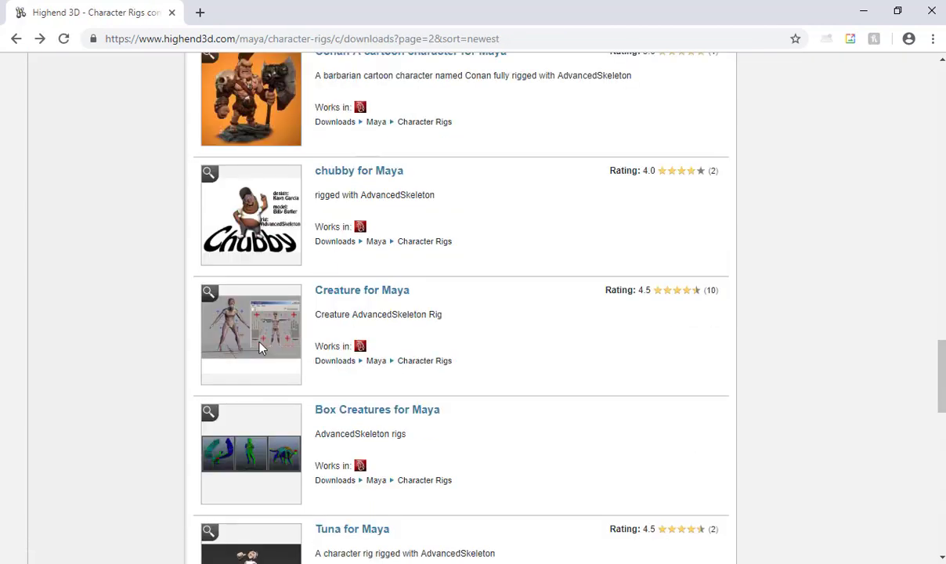
mouse_move(244, 342)
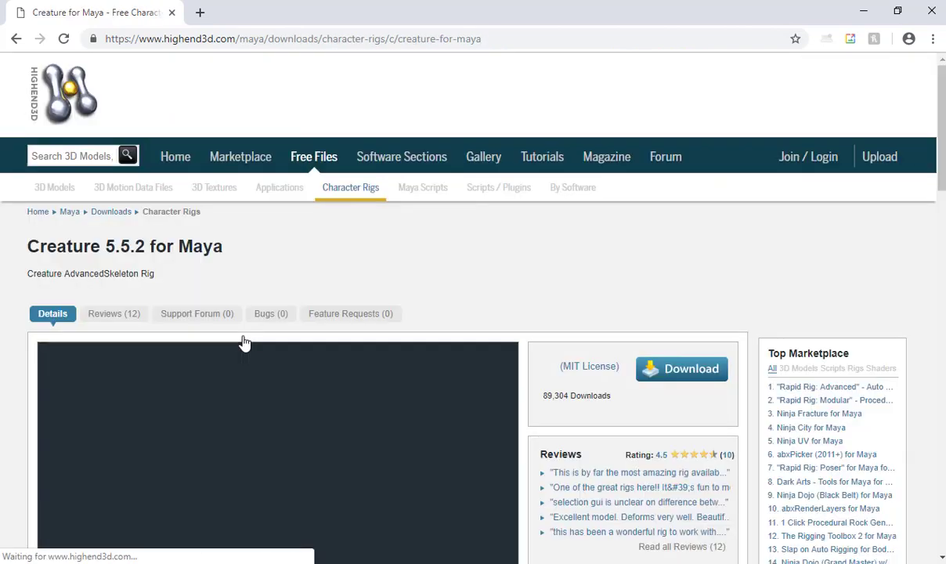
scroll(462, 316, "down", 2)
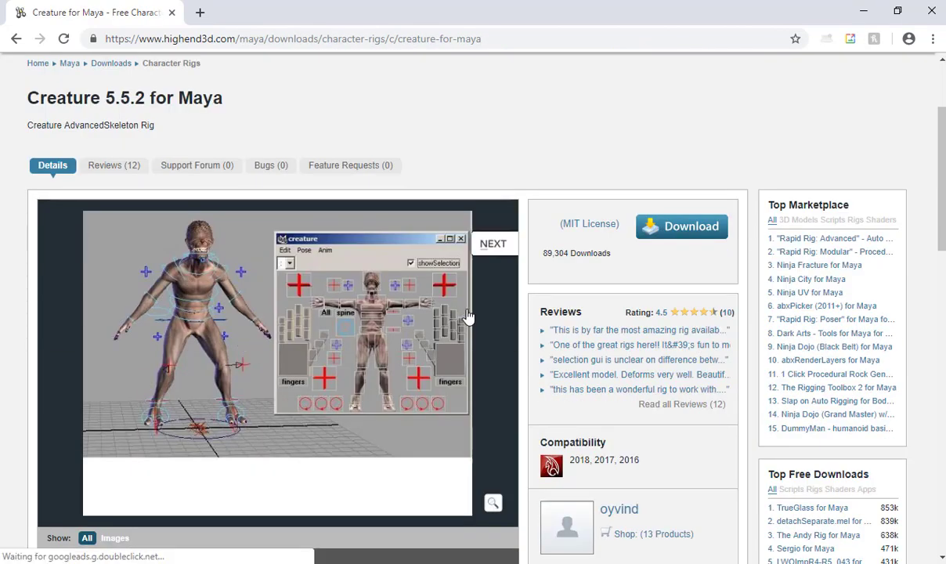
scroll(470, 317, "down", 1)
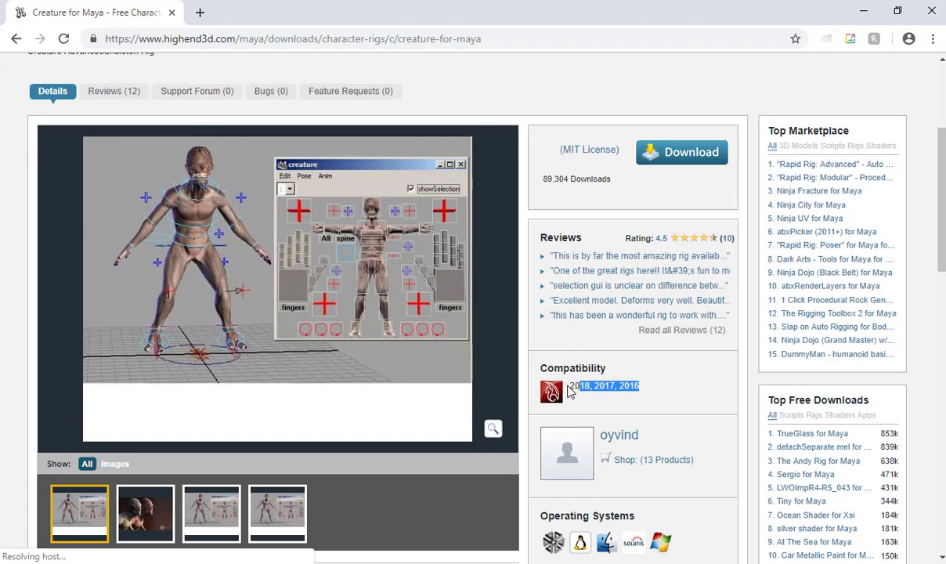
scroll(630, 380, "down", 6)
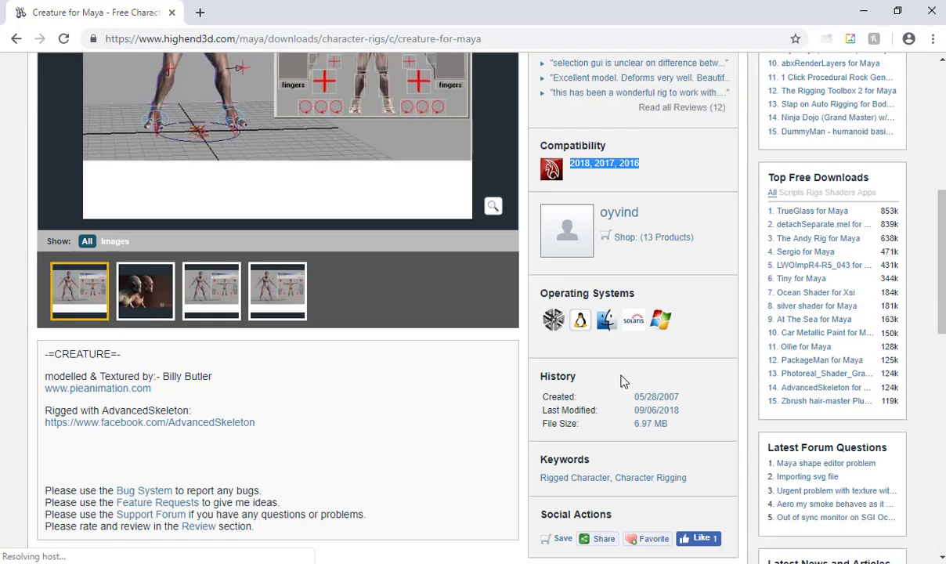
scroll(623, 380, "up", 4)
scroll(682, 423, "down", 1)
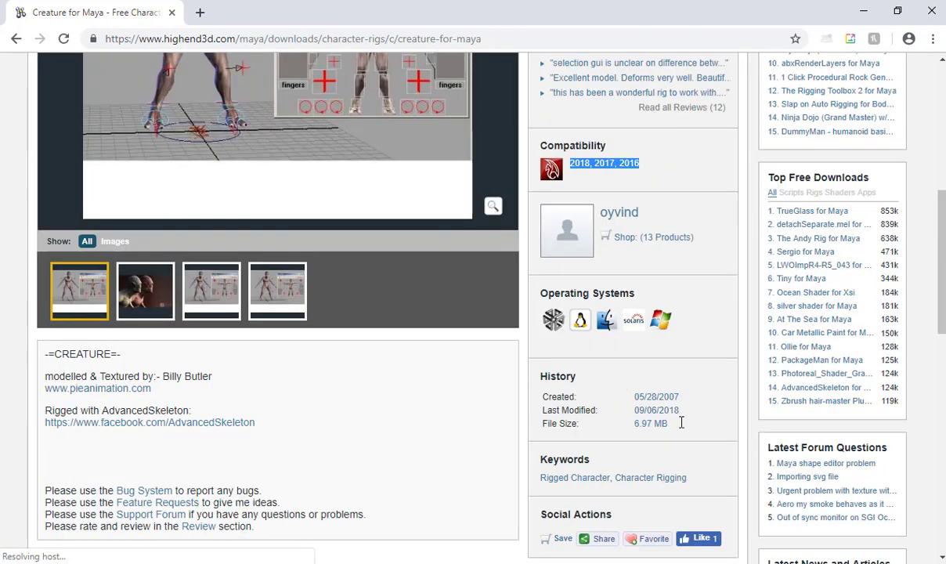
left_click_drag(680, 397, 633, 400)
left_click(638, 421)
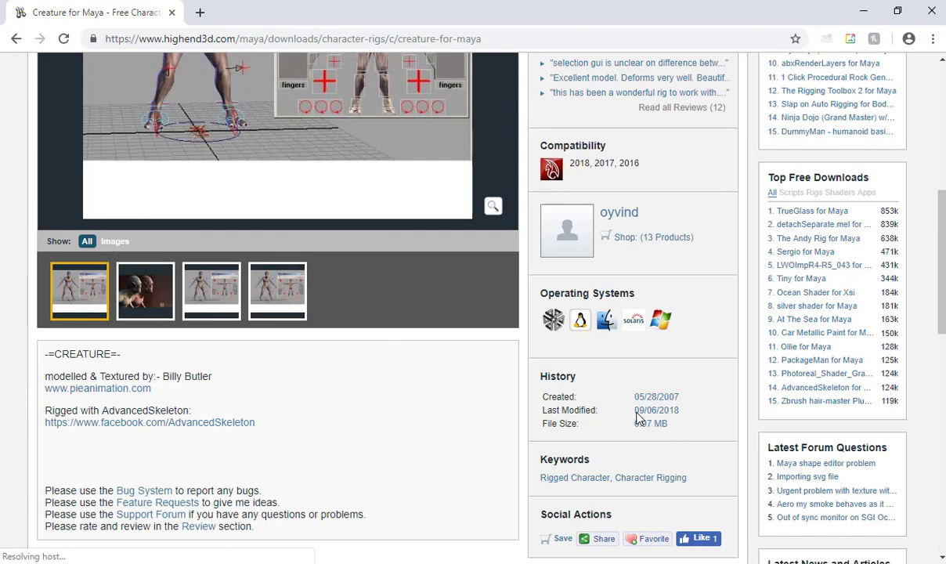
scroll(404, 398, "up", 4)
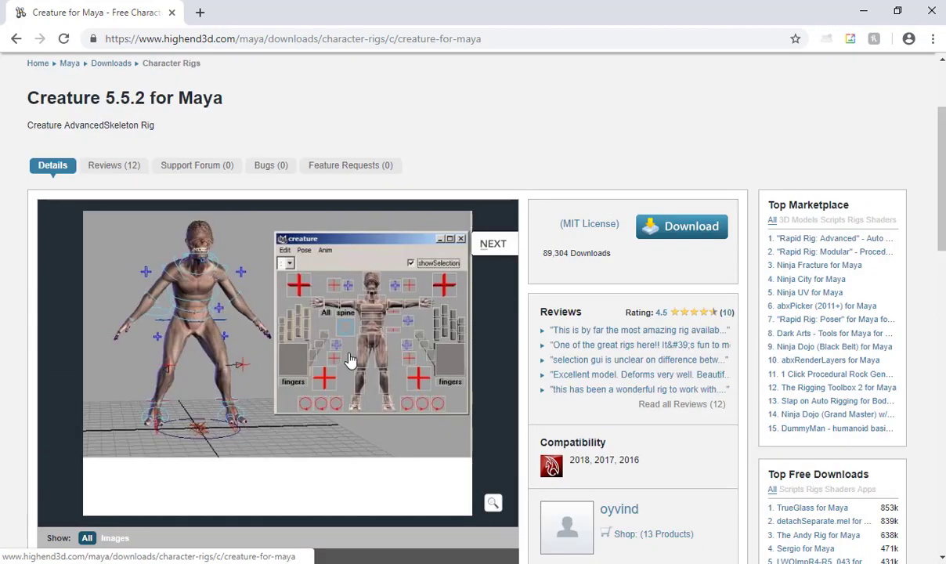
key("alt+Left")
View the Clairee for Maya rig page and its gallery images, then return to the first listing page.
scroll(415, 345, "down", 4)
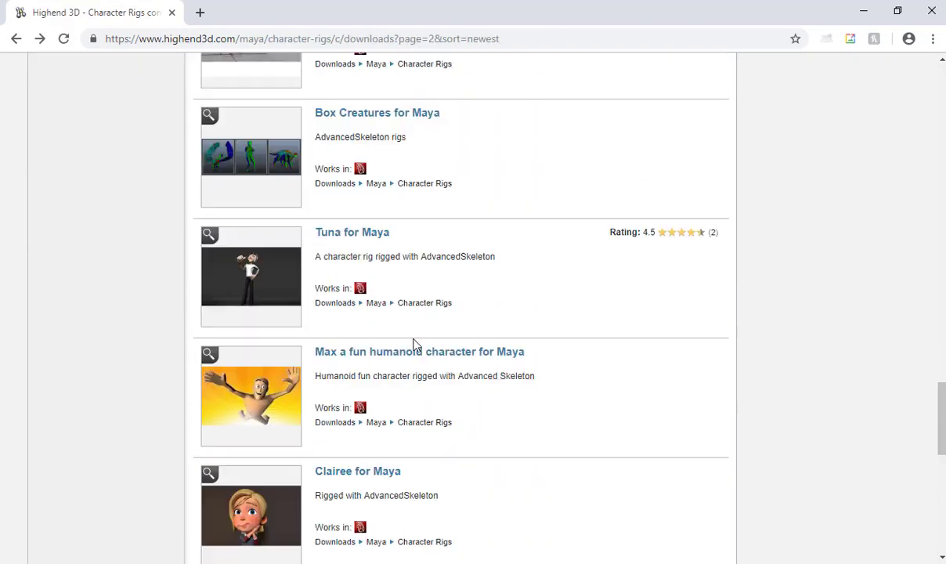
scroll(415, 354, "down", 2)
scroll(412, 361, "down", 4)
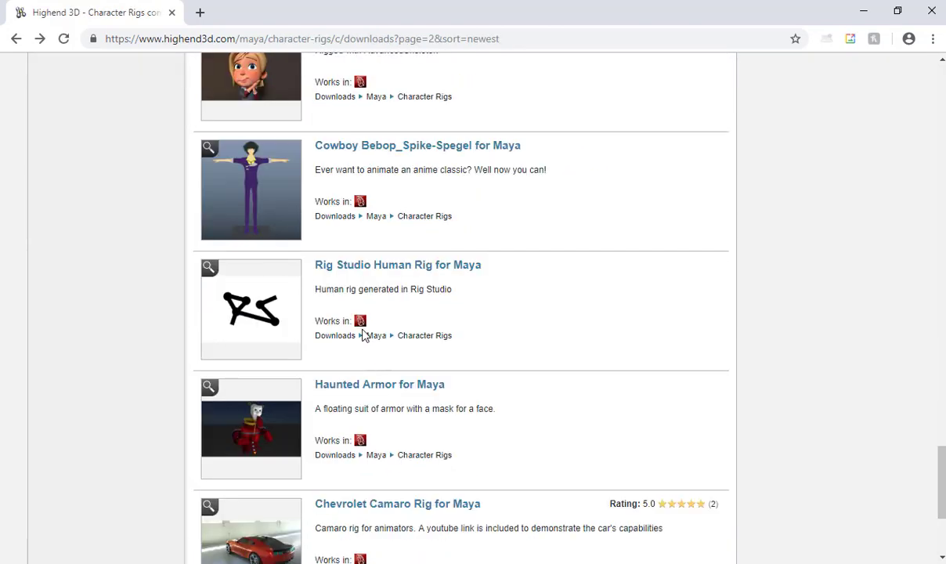
scroll(364, 334, "up", 3)
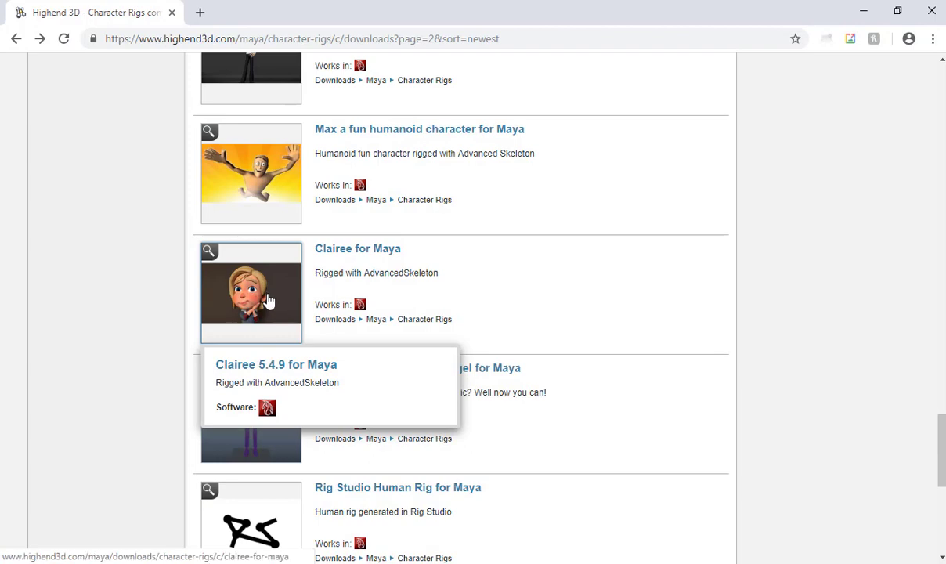
left_click(268, 302)
scroll(416, 321, "down", 3)
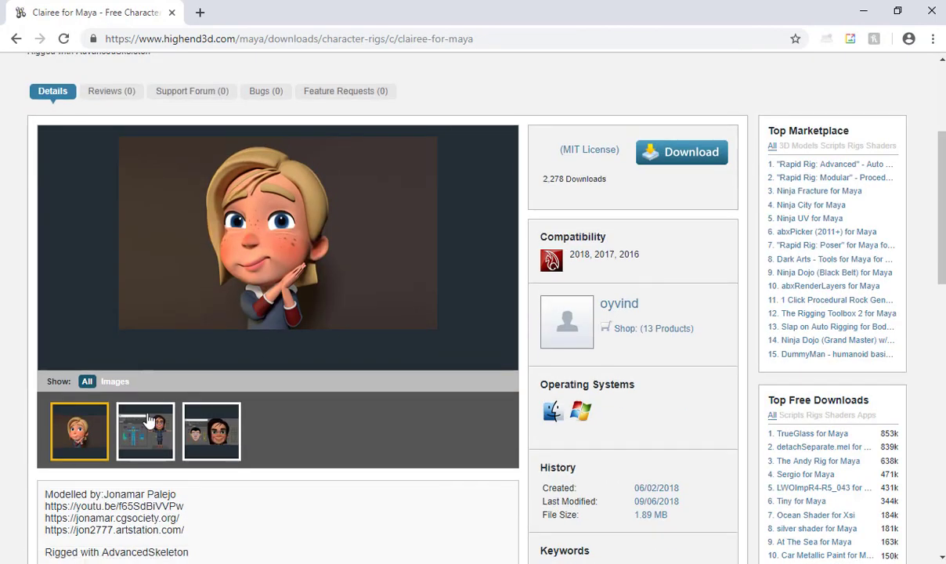
left_click(218, 431)
left_click(159, 443)
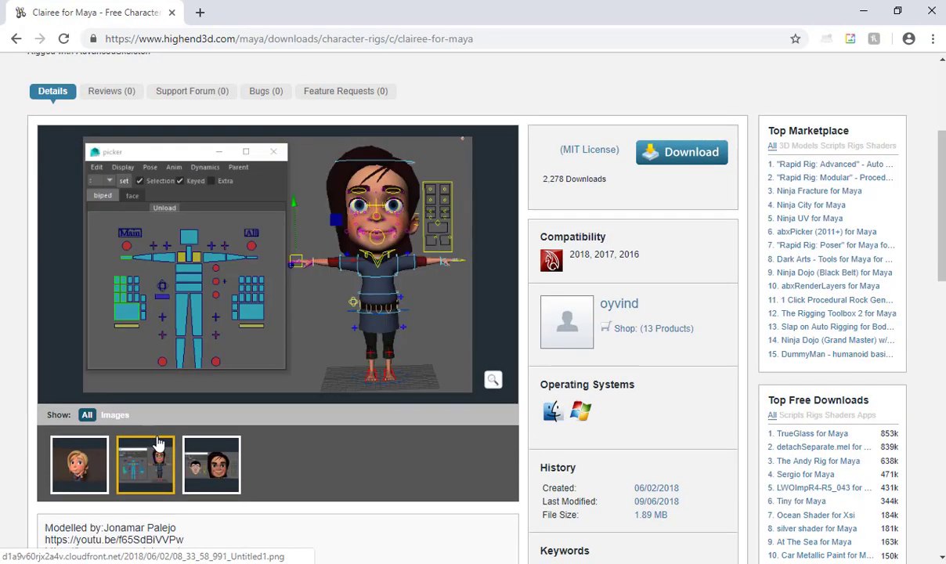
mouse_move(425, 332)
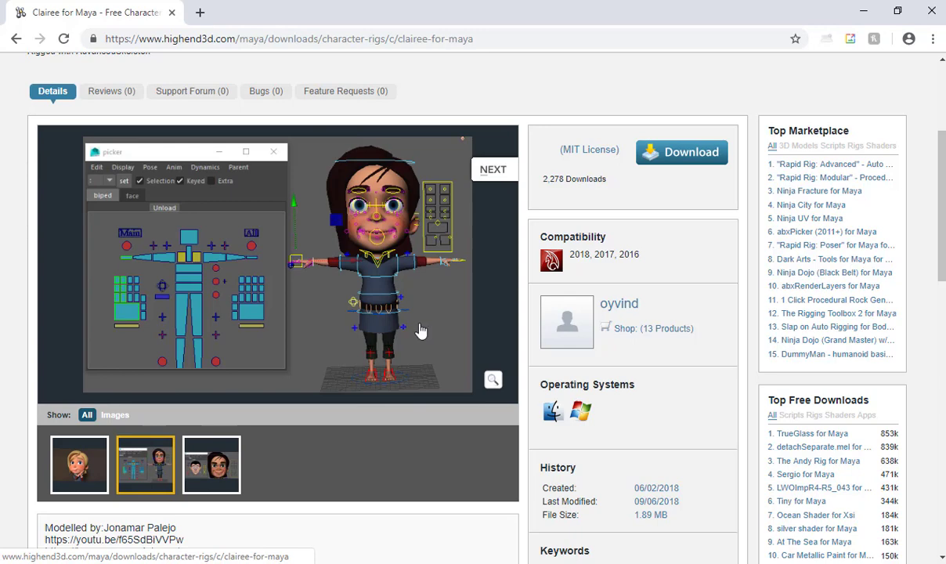
key("alt+Left")
key("alt+Left")
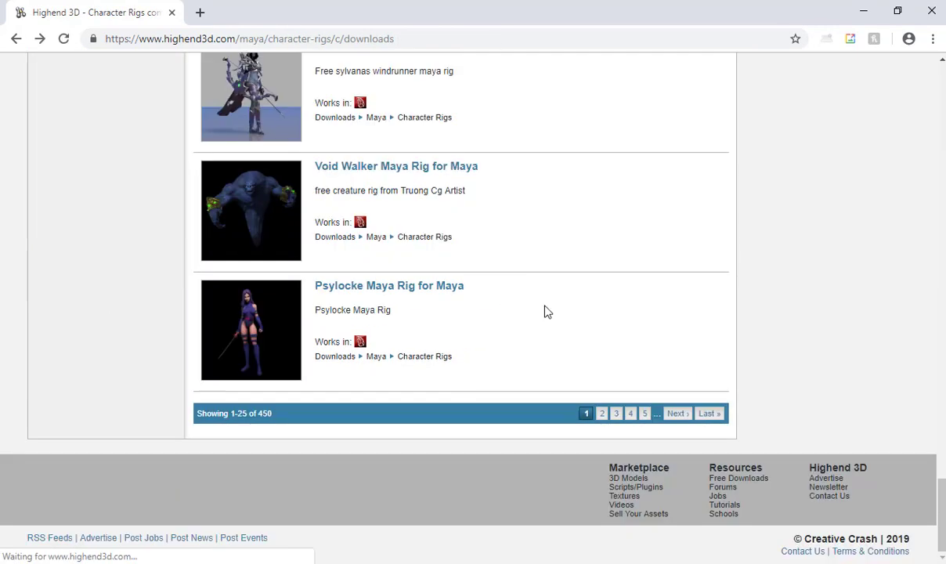
key("alt+Tab")
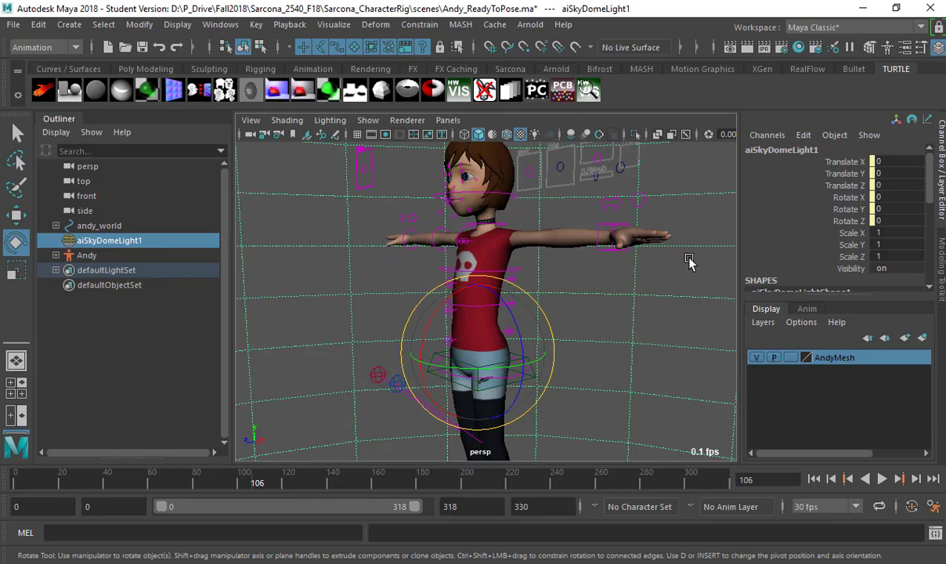
Frame Andy in the view, then start a new scene without saving changes.
left_click_drag(687, 264, 529, 280, "alt")
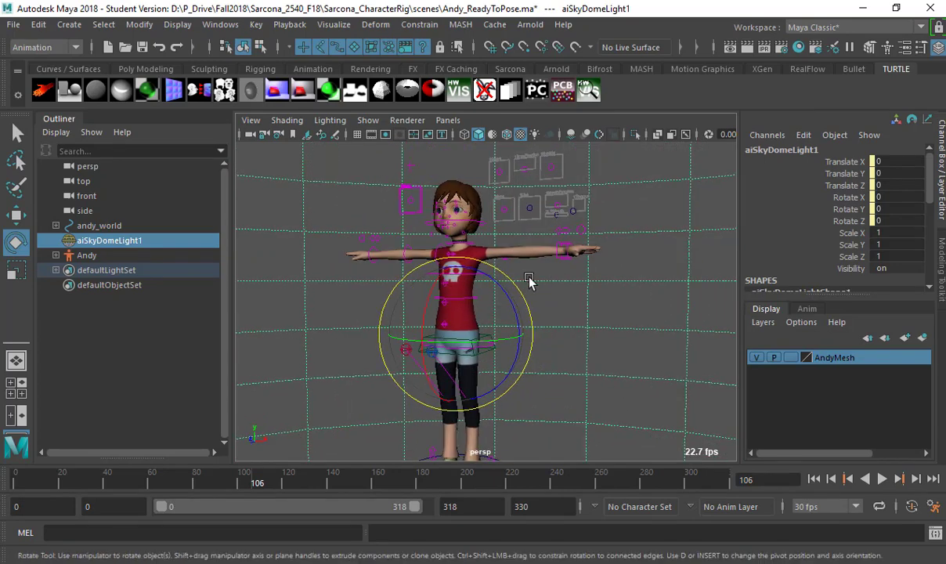
right_click_drag(529, 281, 468, 284, "alt")
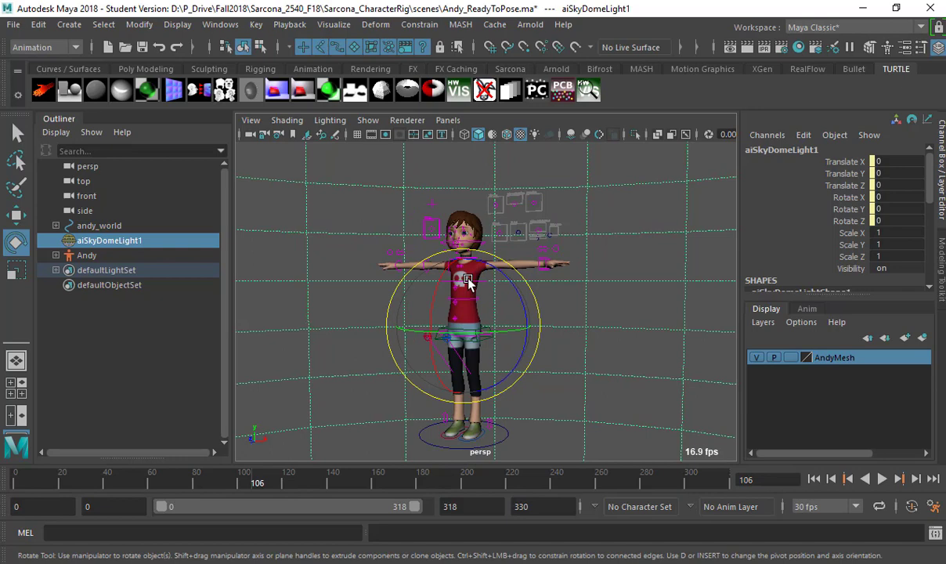
left_click(14, 24)
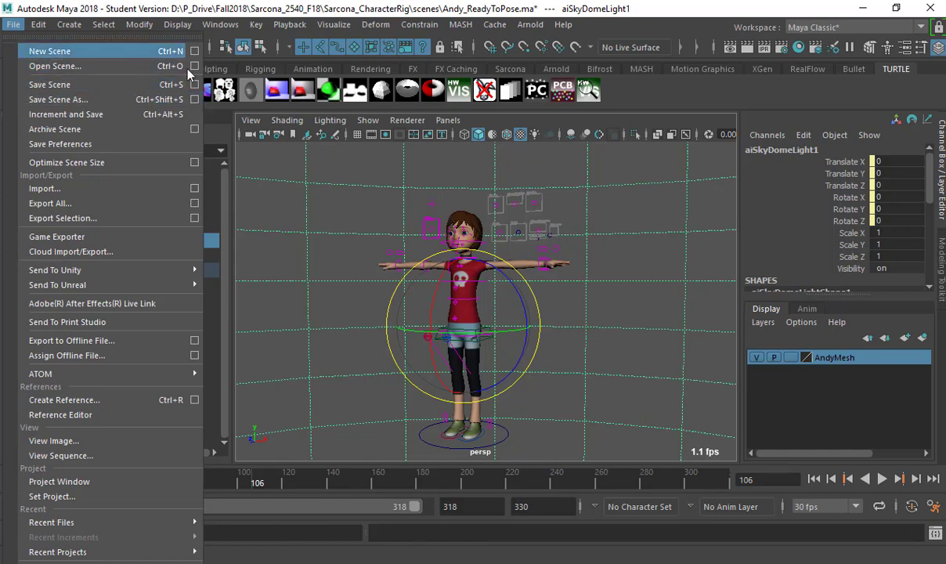
left_click(148, 51)
left_click(474, 298)
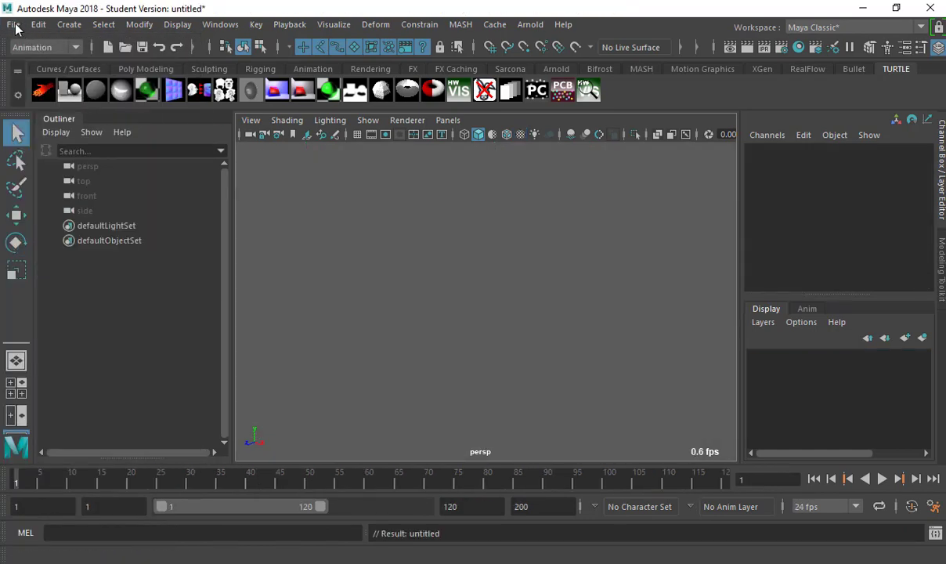
Reopen Andy_ReadyToPose.ma, past the student version, mental ray and read-error notices.
left_click(14, 24)
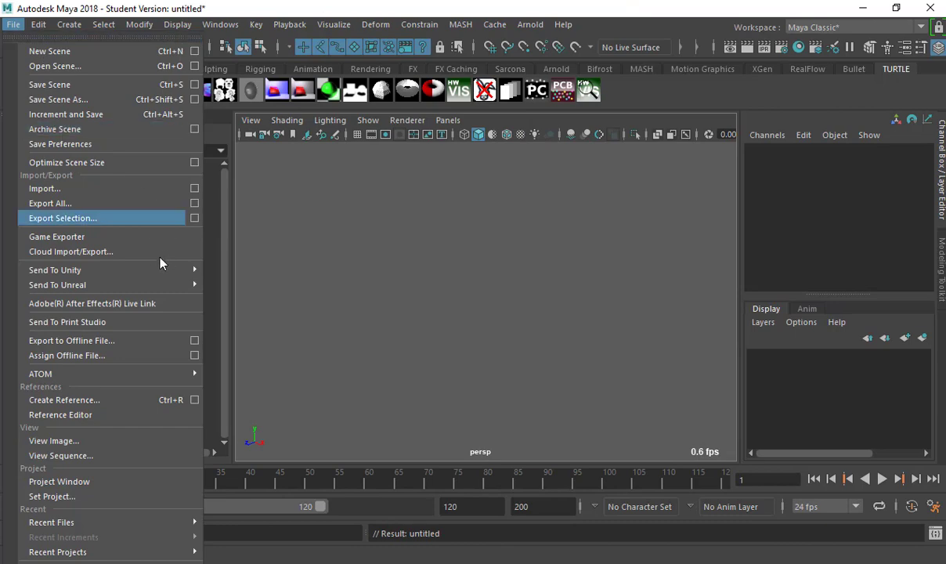
left_click(116, 66)
double_click(265, 219)
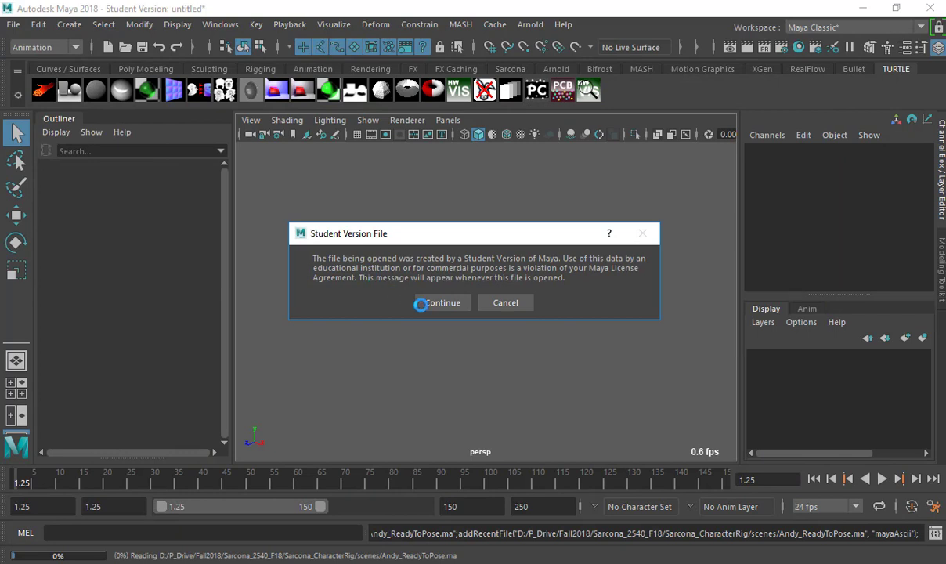
left_click(423, 303)
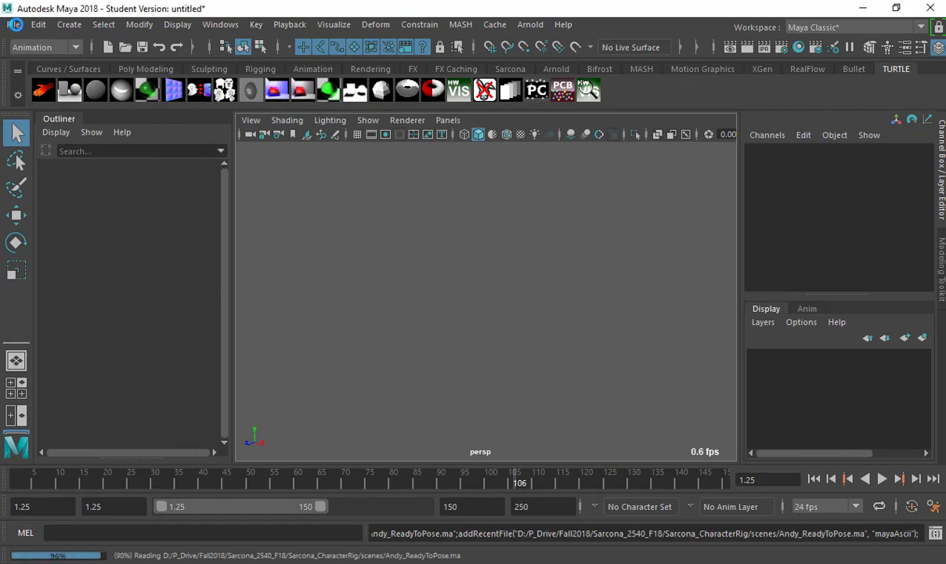
key("Return")
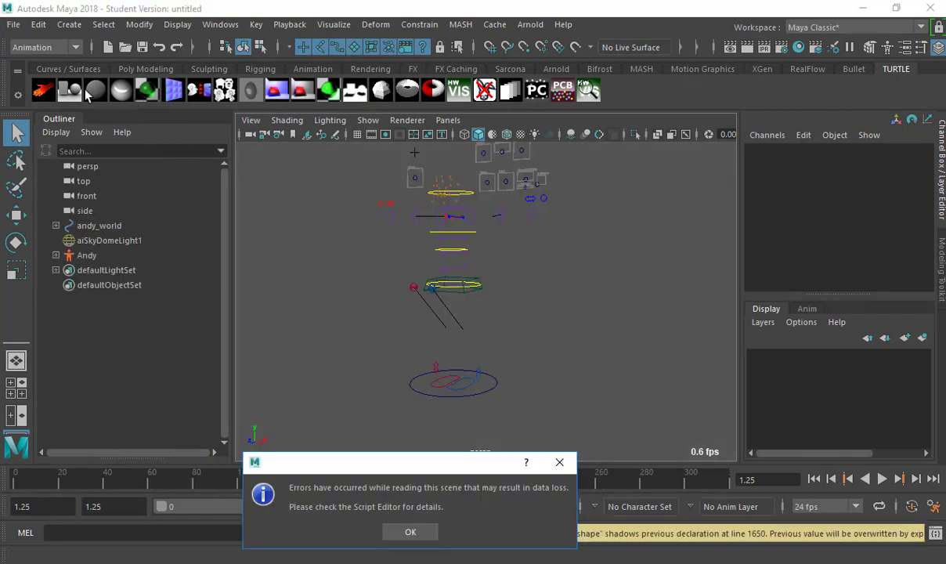
key("Return")
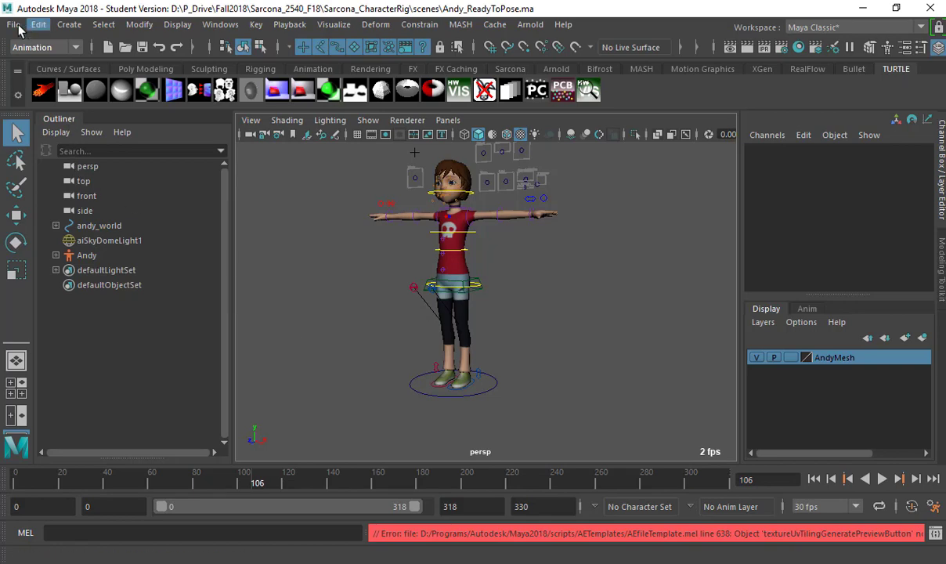
Save the scene as Andy_Pose1.ma through the Student Version notice, then select the sky dome.
left_click(13, 24)
left_click(58, 100)
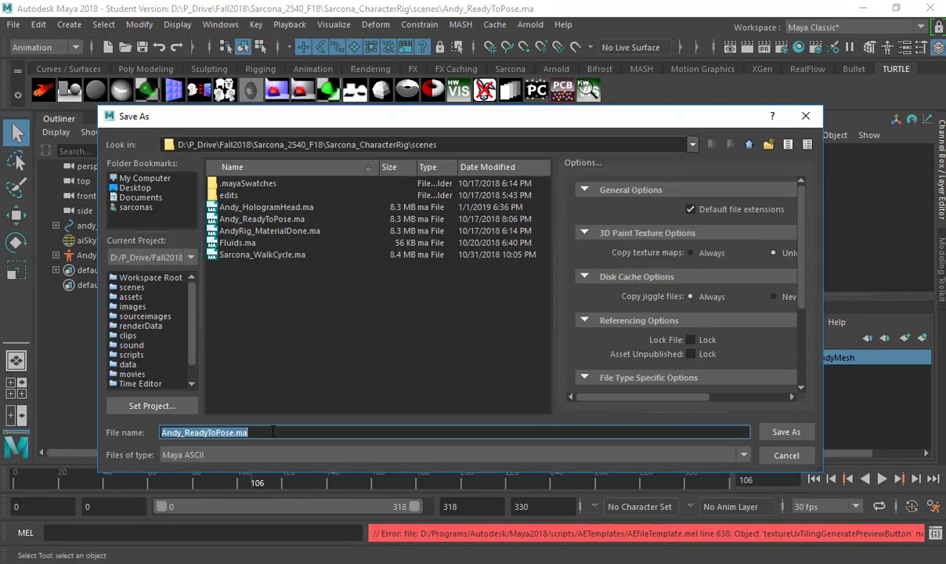
type("Andy")
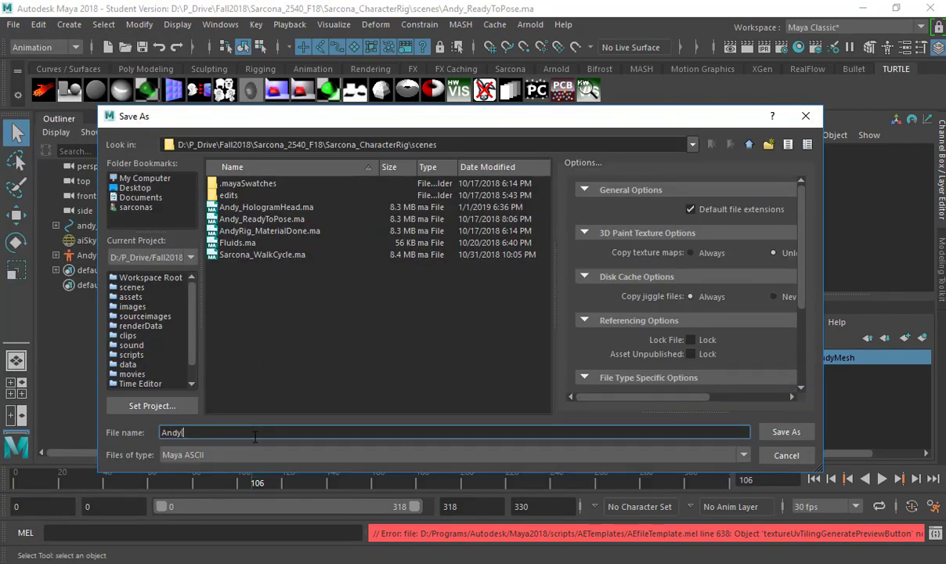
type("_Pose1")
key("Return")
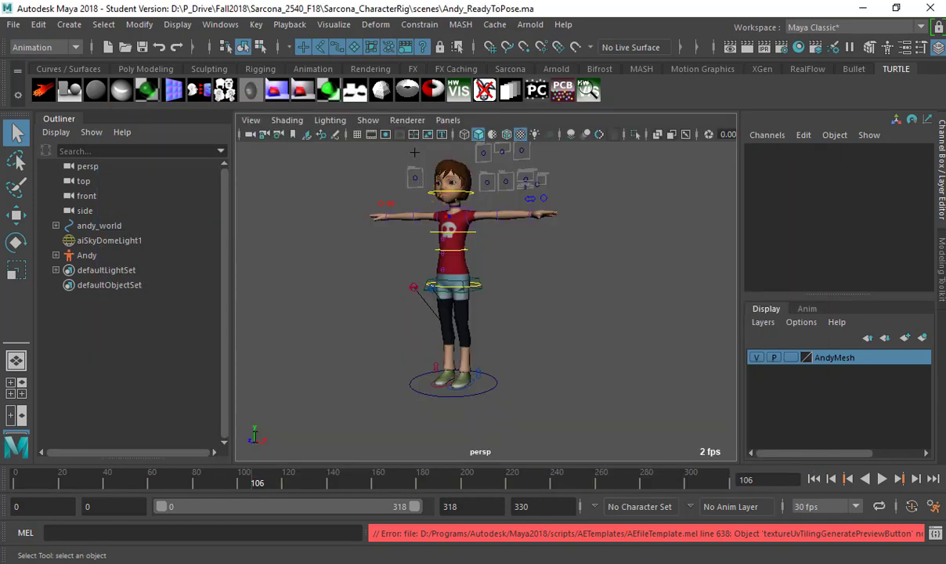
key("Return")
left_click(577, 289)
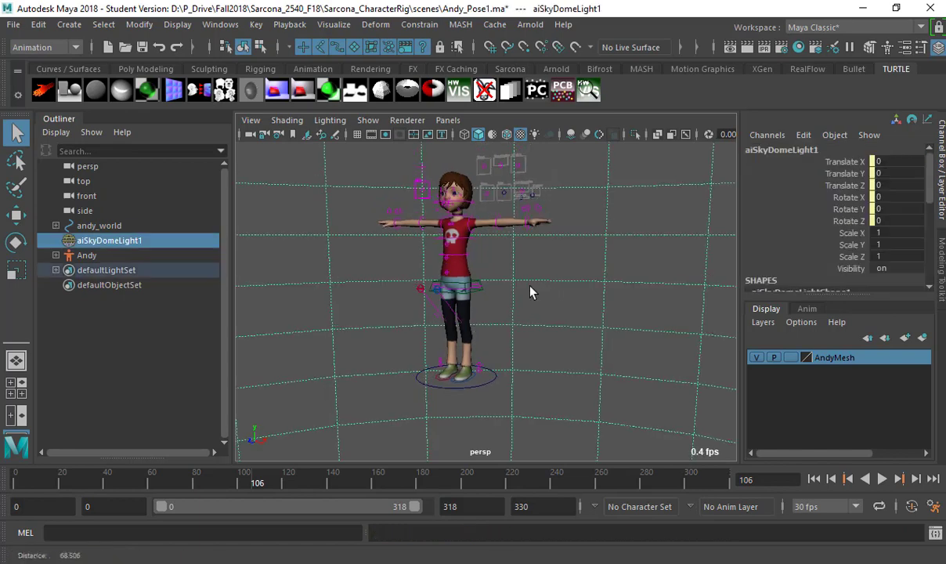
Orbit the T-posed Andy rig and select andy_spine_Root, Andy and aiSkyDomeLight1 in turn.
left_click_drag(528, 288, 401, 298, "alt")
left_click(481, 317)
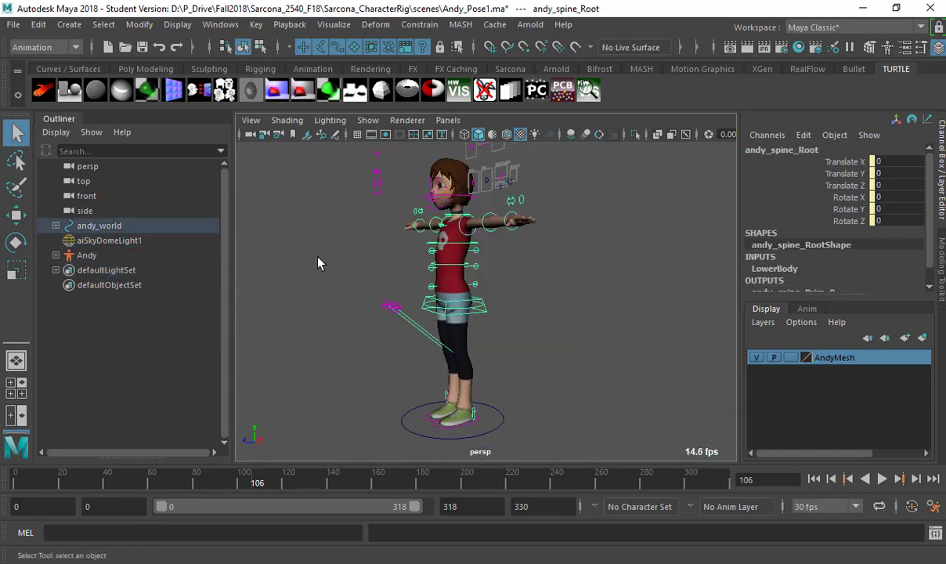
left_click(88, 256)
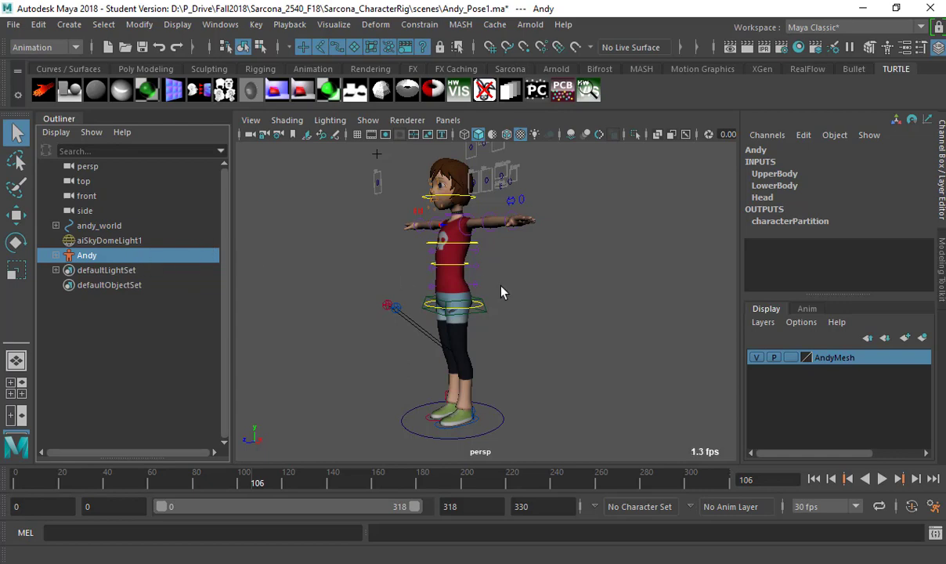
left_click(560, 314)
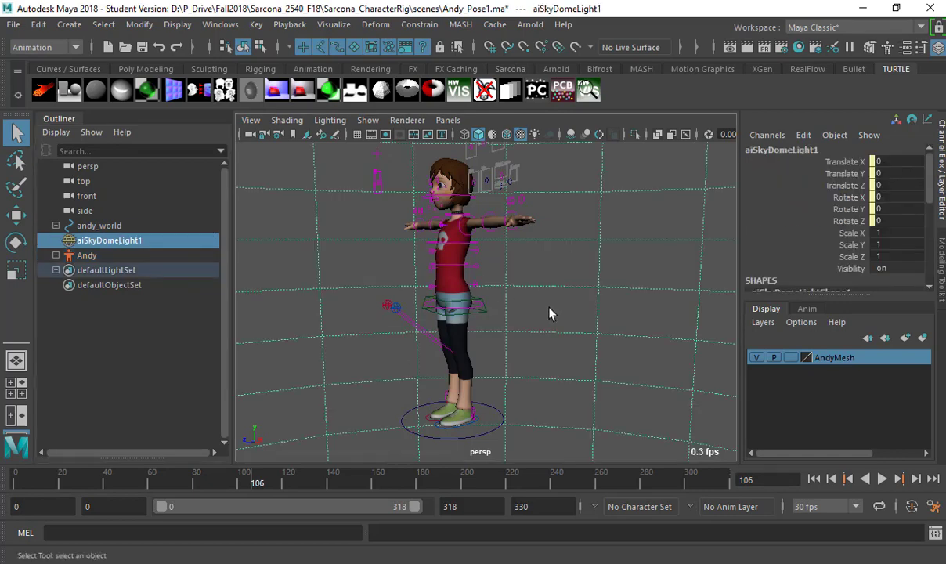
Glance at the browser, then return to Maya and orbit around the rig again.
key("alt+Tab")
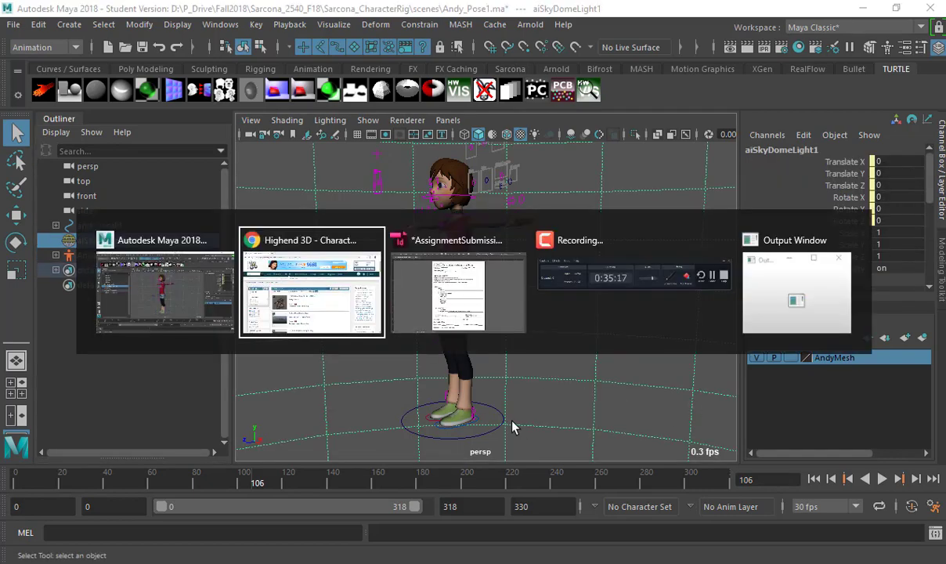
key("alt+Tab")
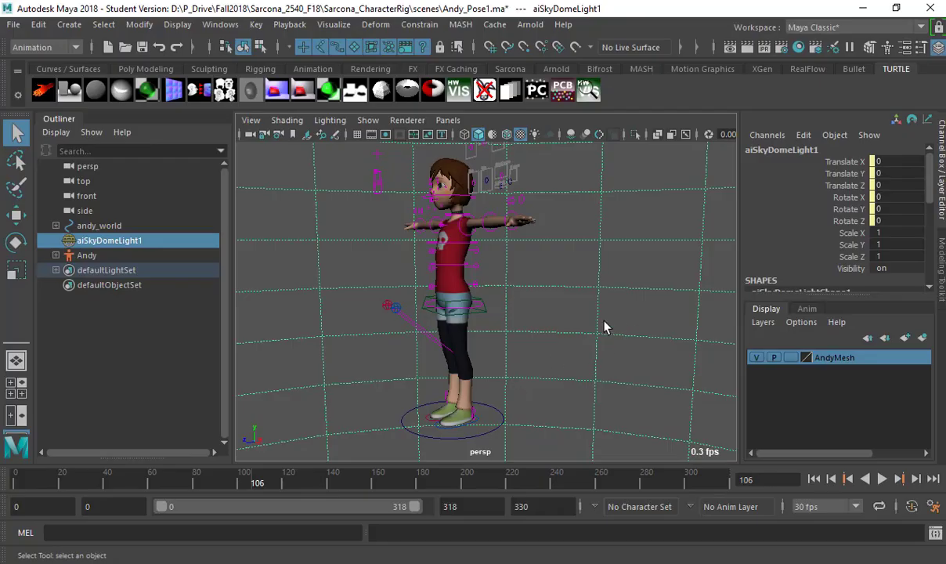
left_click_drag(393, 316, 451, 335, "alt")
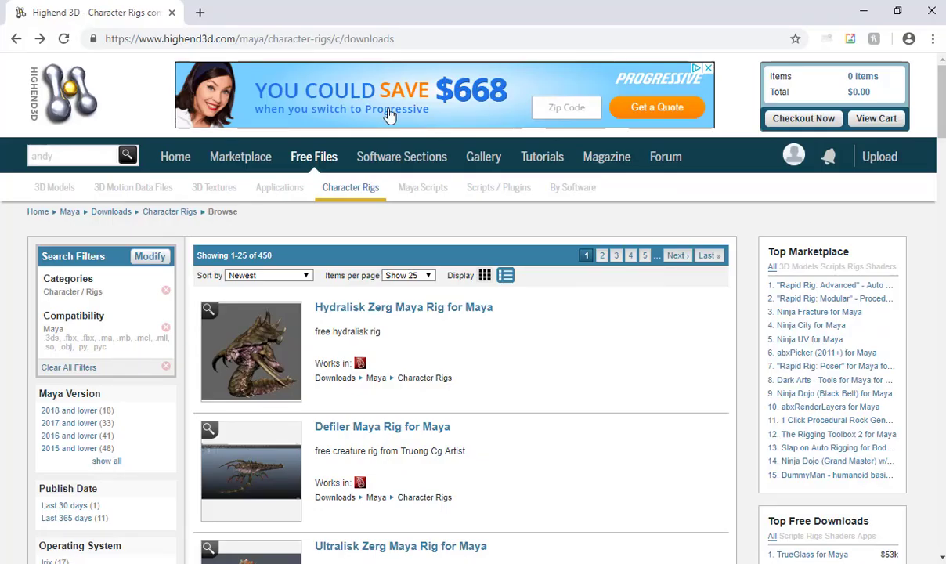
In a new tab, Google 'character poses photography' and switch the results to Images.
left_click(197, 22)
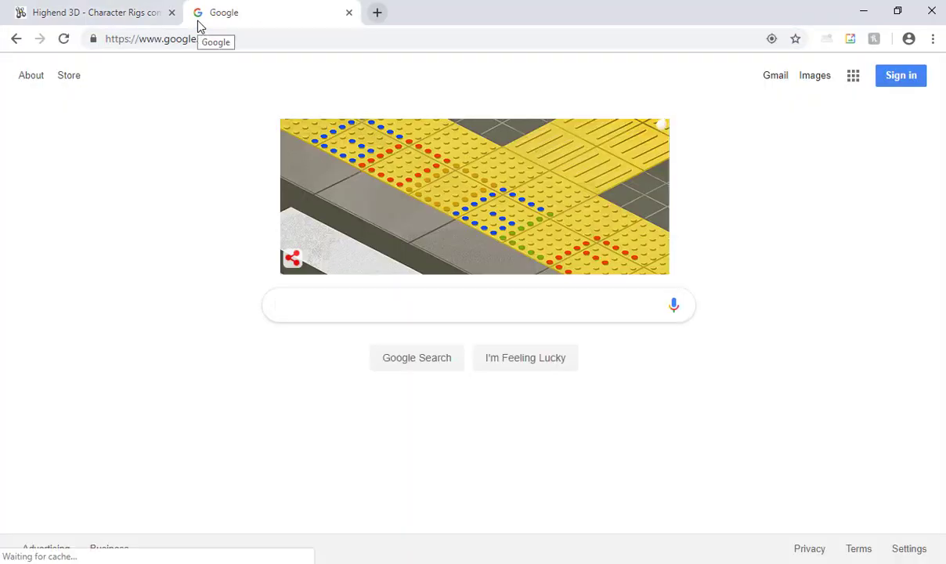
type("ima")
key("BackSpace")
key("BackSpace")
key("BackSpace")
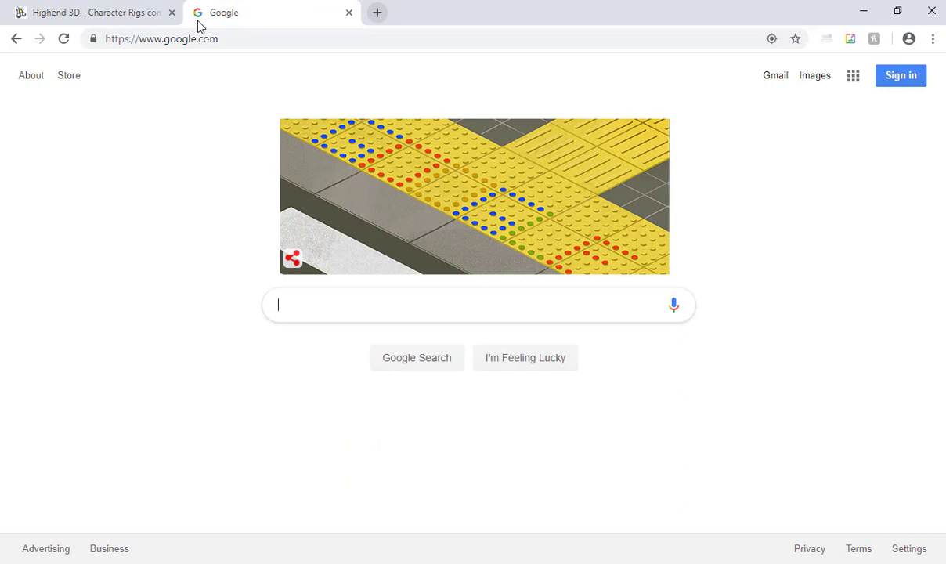
type("character ps")
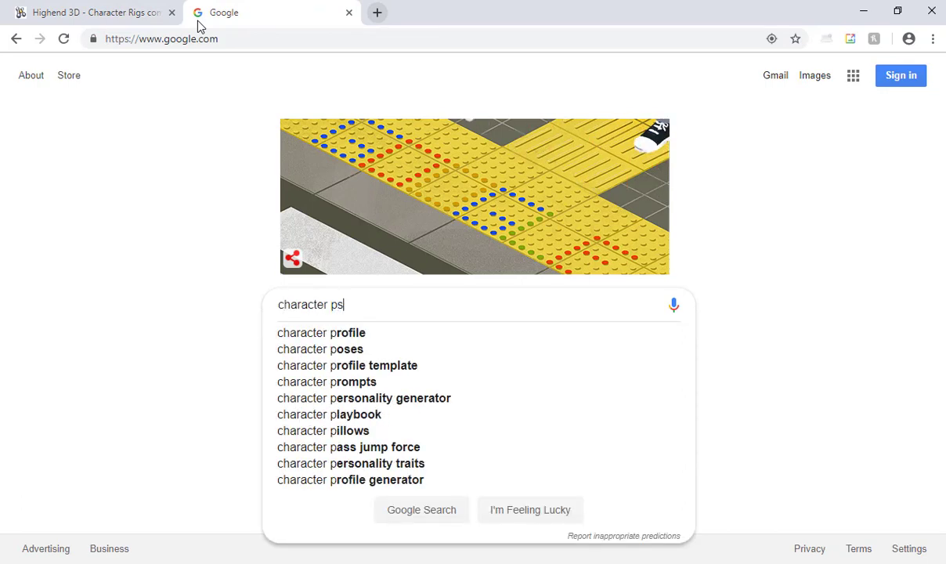
key("BackSpace")
type("oses photography")
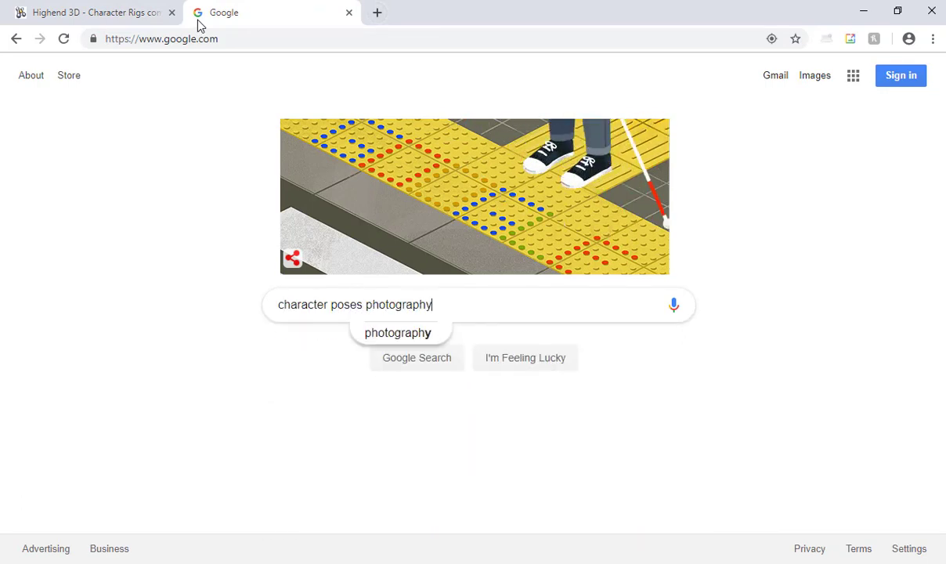
key("Return")
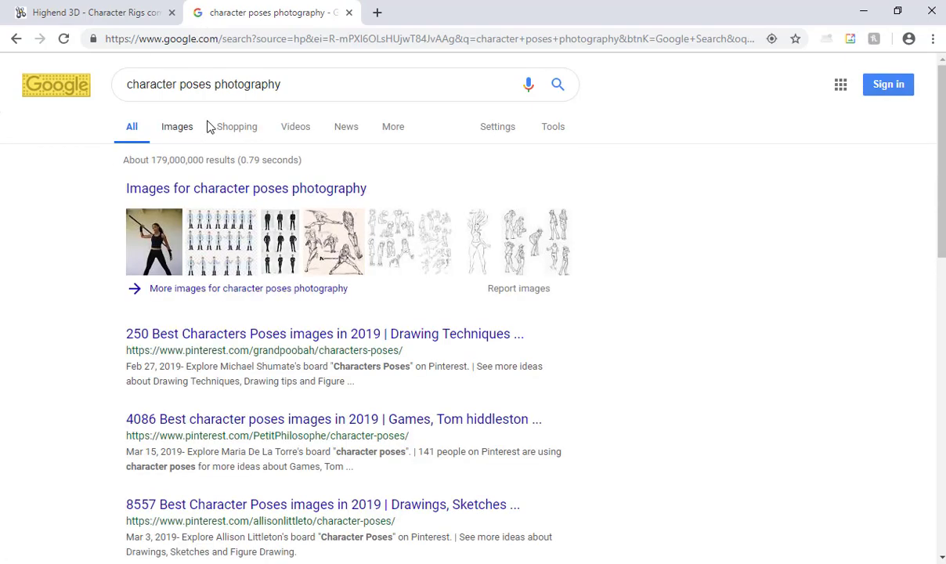
left_click(182, 132)
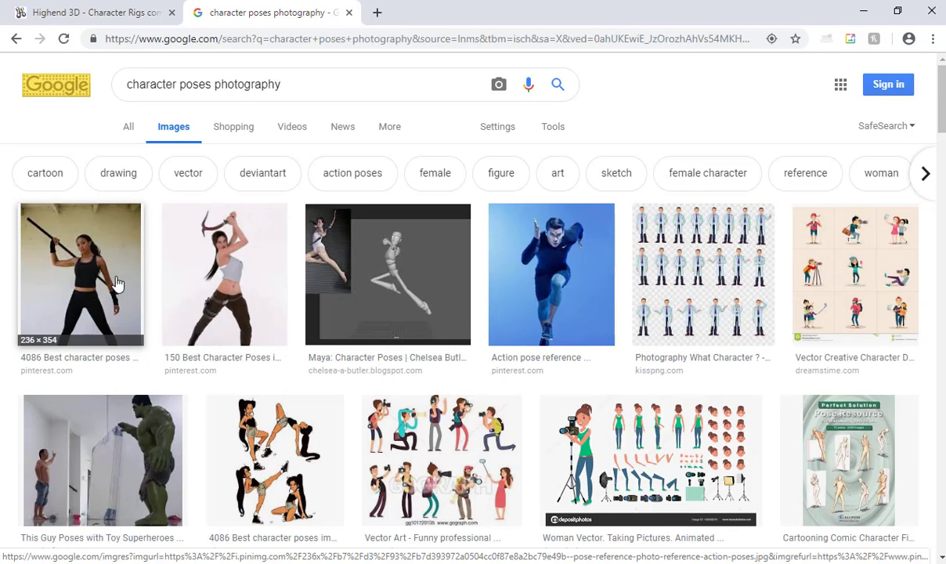
Preview pose photos: Photography What Character, pickaxe woman, kickboxing, bat woman, and the three-figure kick.
left_click(715, 260)
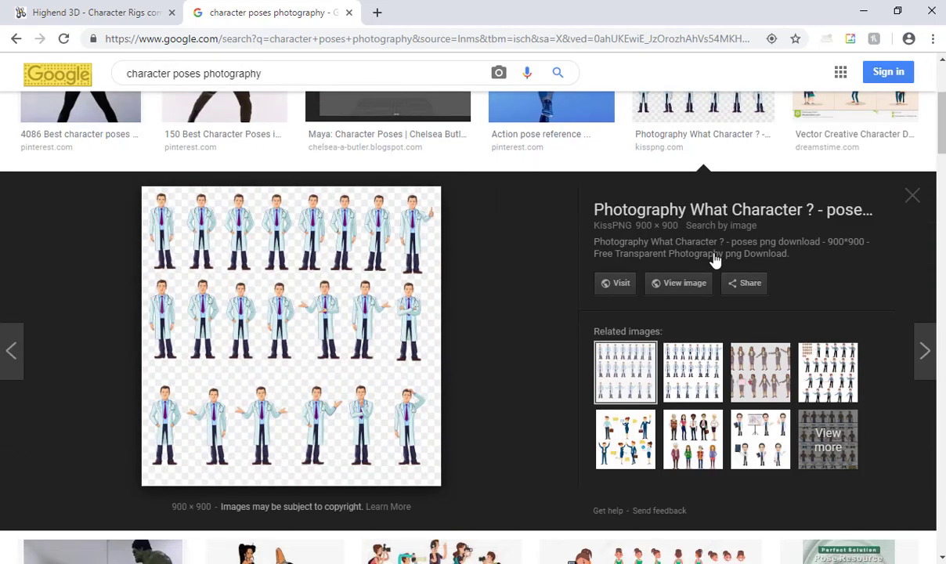
scroll(722, 253, "up", 2)
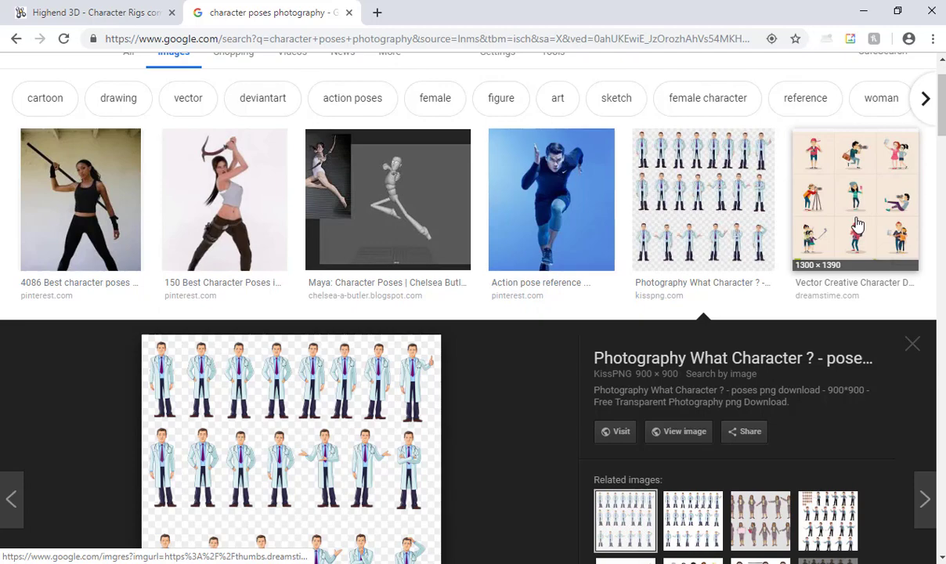
left_click(210, 186)
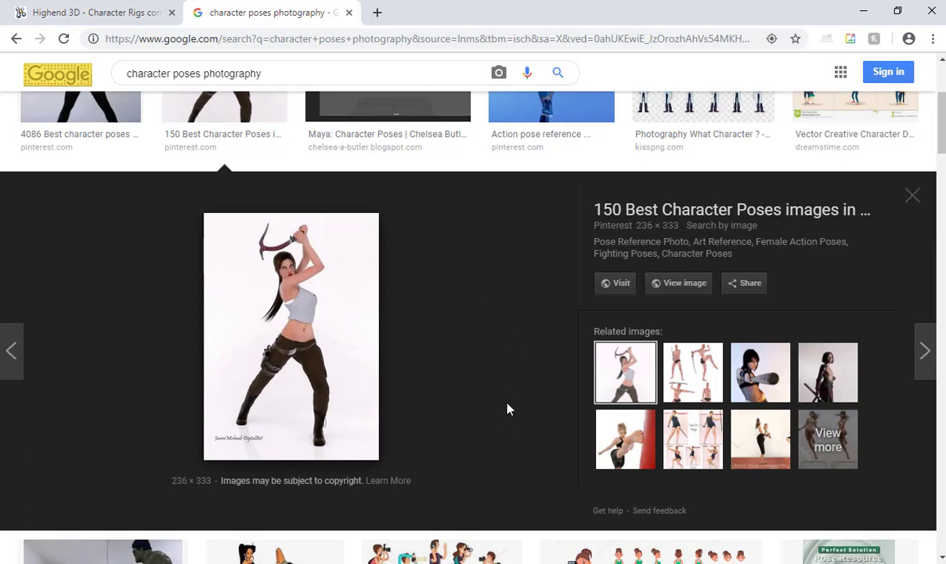
left_click(622, 435)
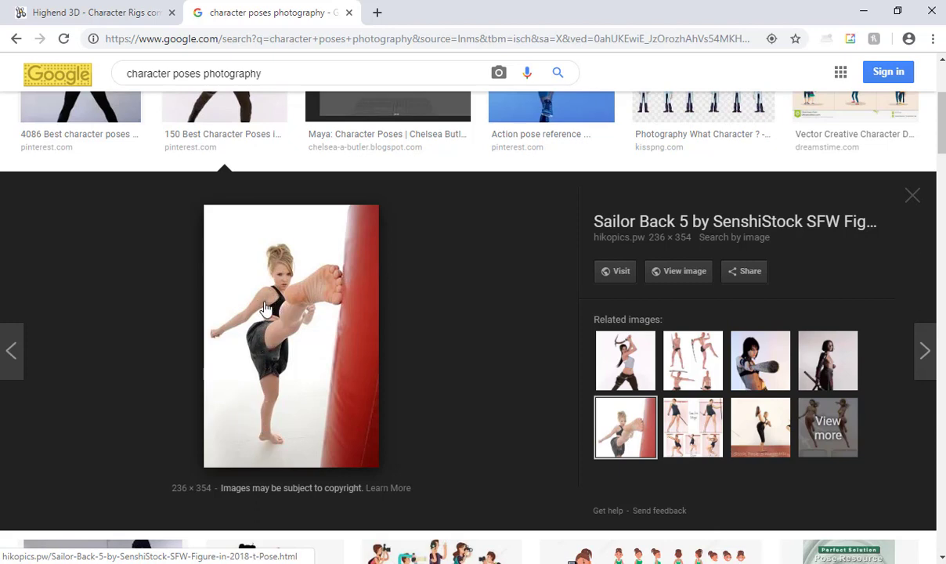
left_click(770, 358)
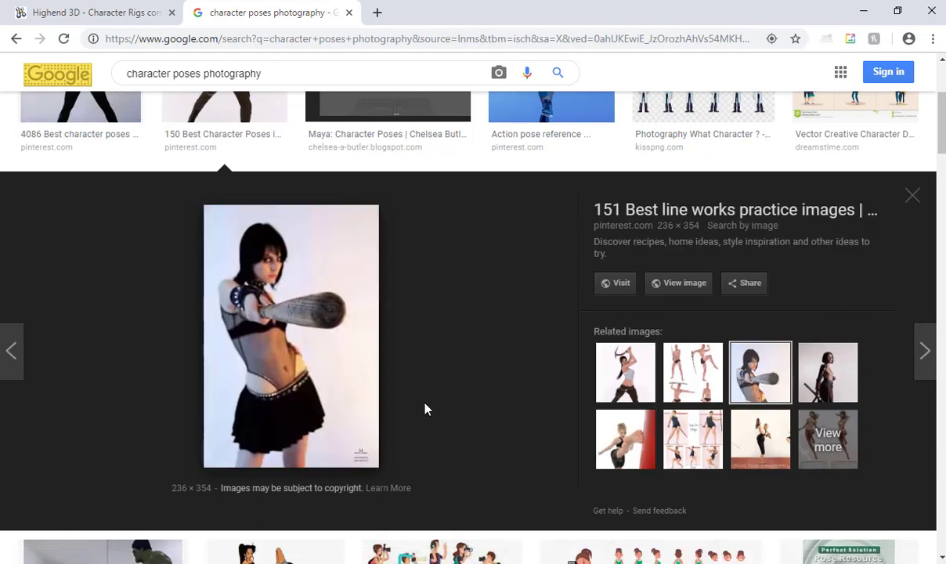
left_click(760, 438)
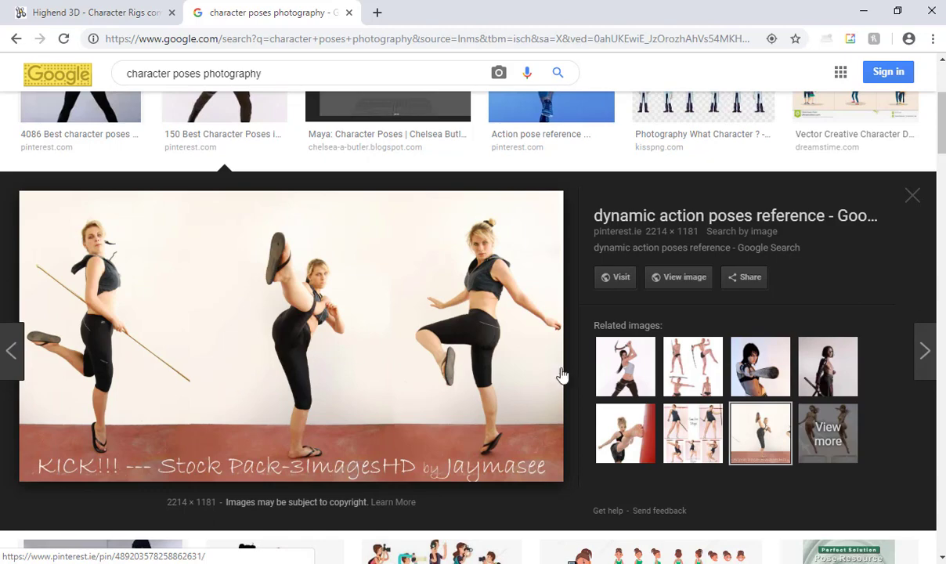
Show more images related to the kicking pose, preview the four sword-pose photos, and scroll the results.
left_click(829, 433)
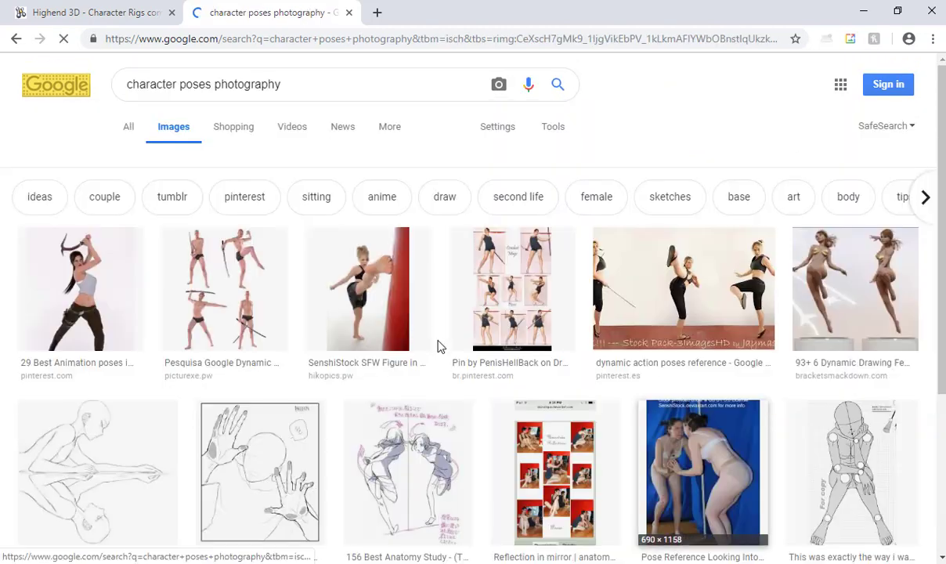
scroll(423, 321, "down", 2)
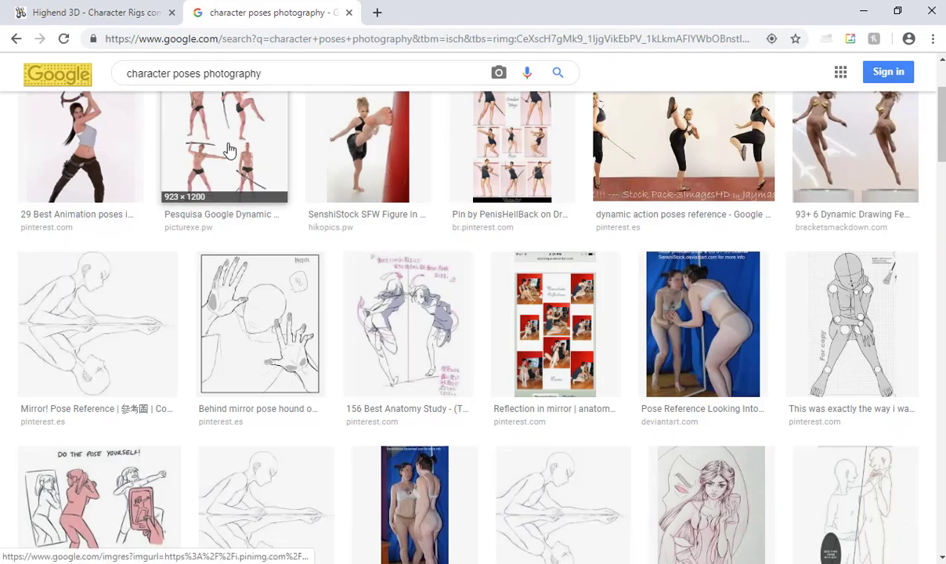
left_click(226, 156)
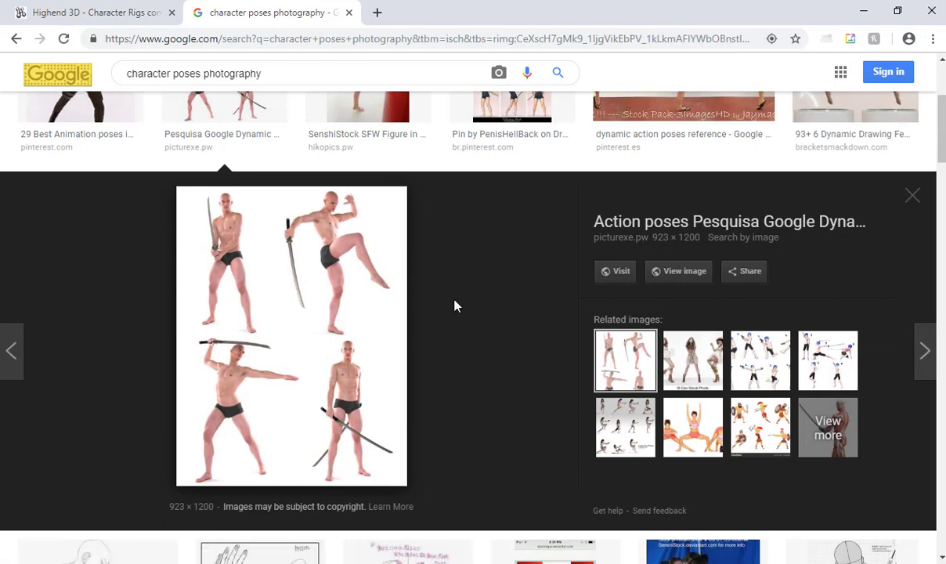
scroll(456, 312, "down", 4)
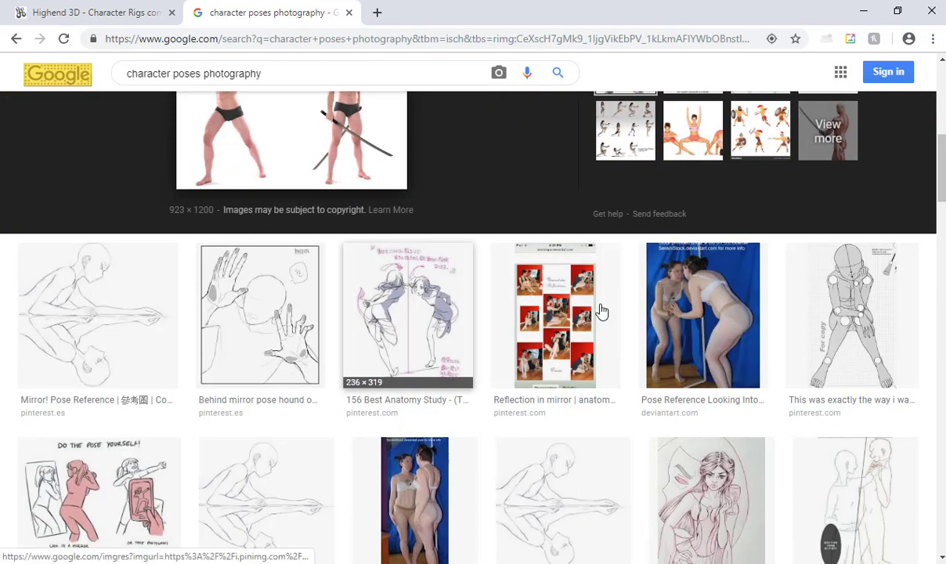
scroll(596, 313, "down", 2)
scroll(562, 321, "down", 6)
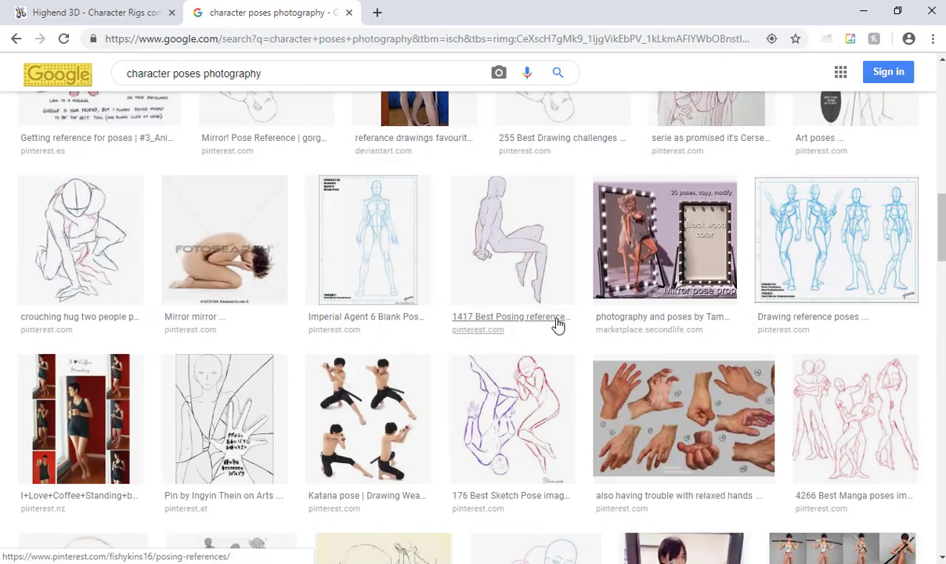
scroll(554, 324, "down", 2)
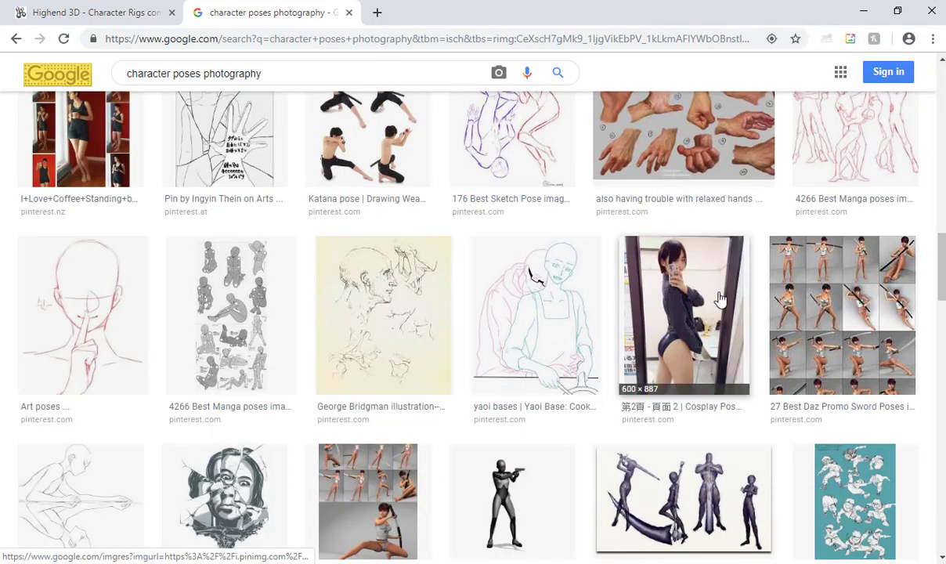